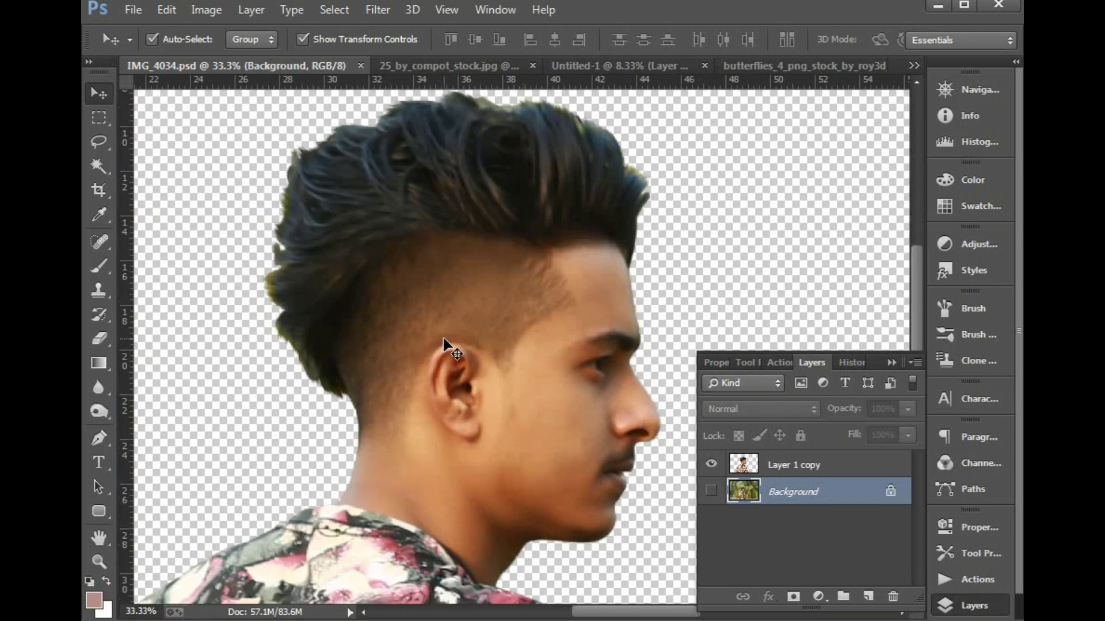
- Examine the cut-out's hair edges and compare the man with the original photo by toggling the Background layer's visibility
key(ctrl+minus)
drag(275, 171, 496, 391)
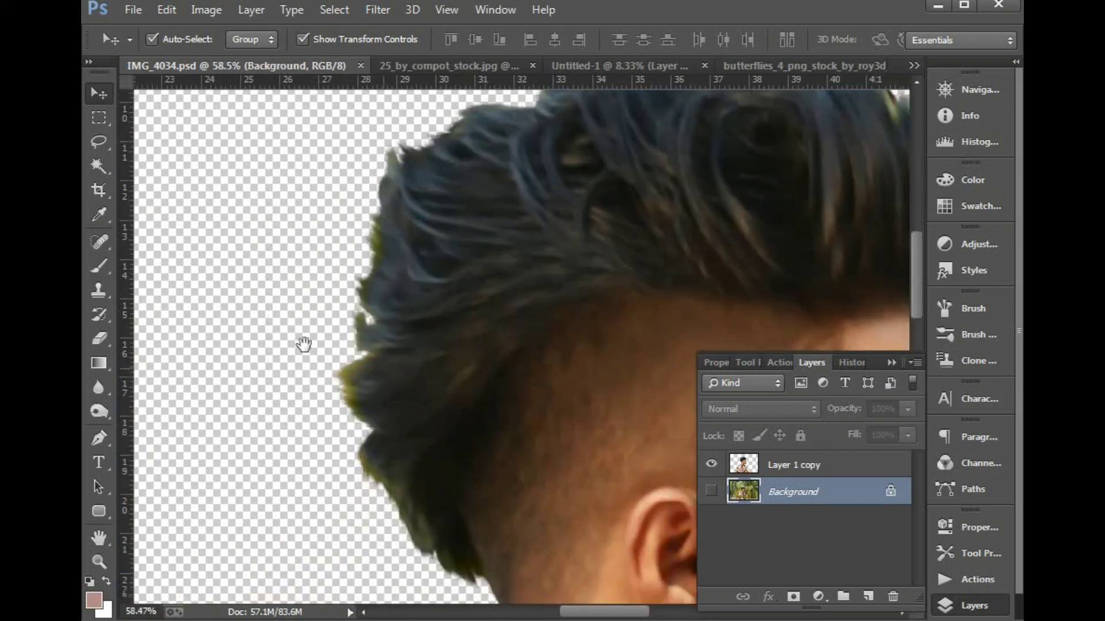
key(ctrl+0)
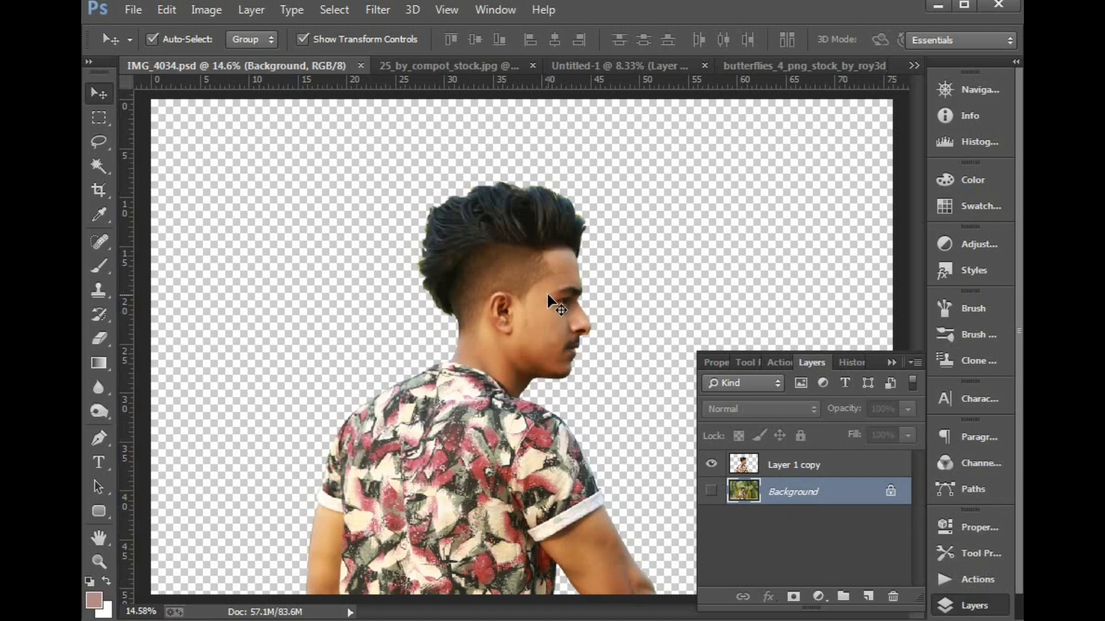
click(711, 491)
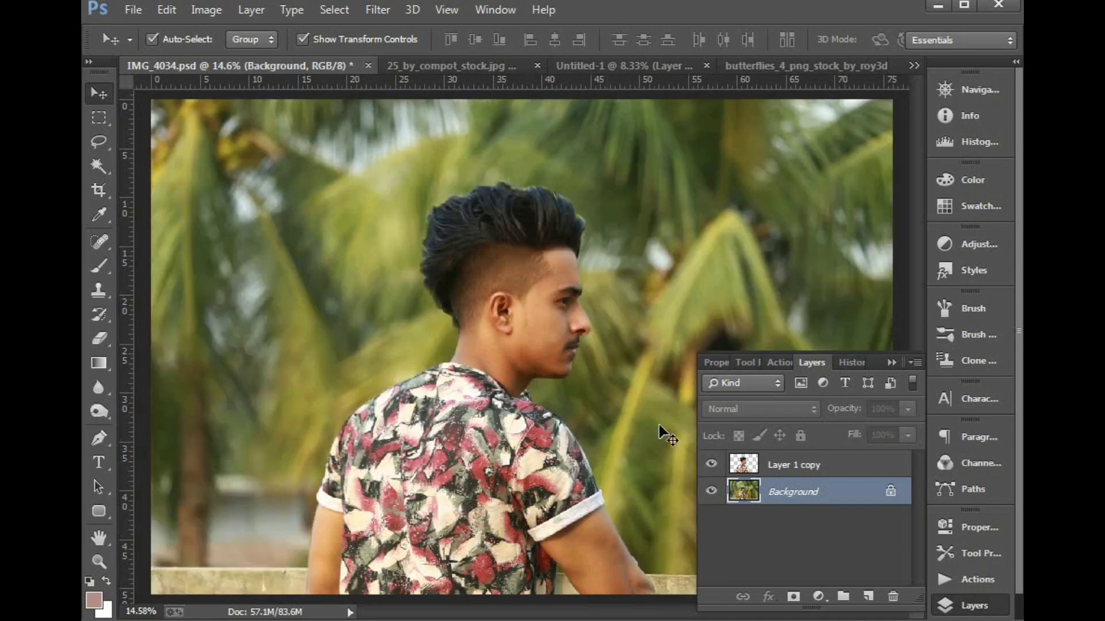
click(712, 491)
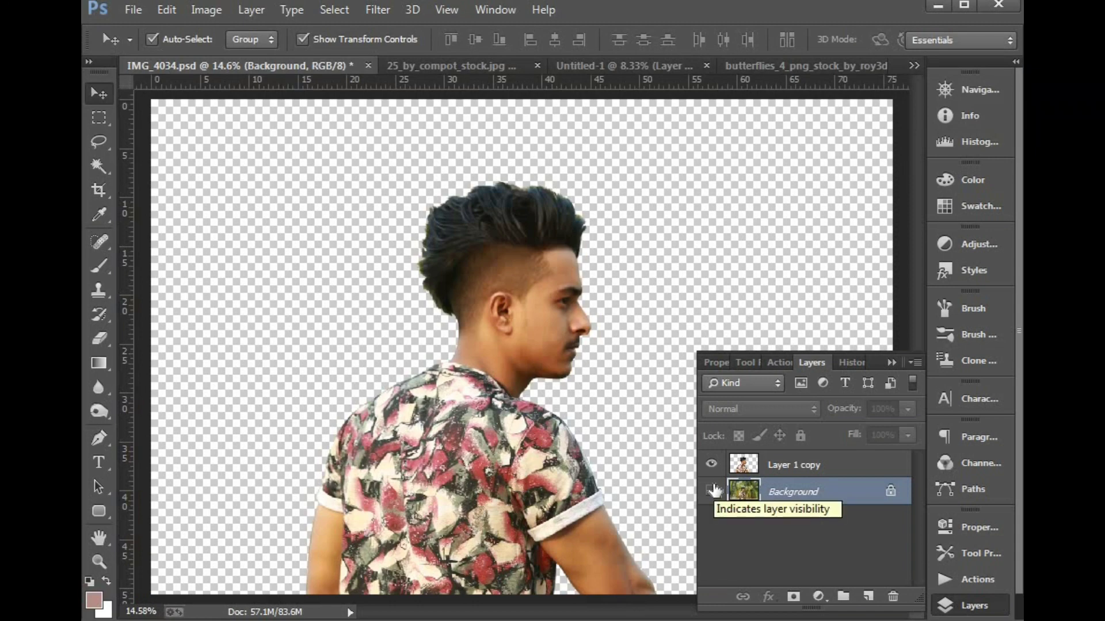
click(950, 596)
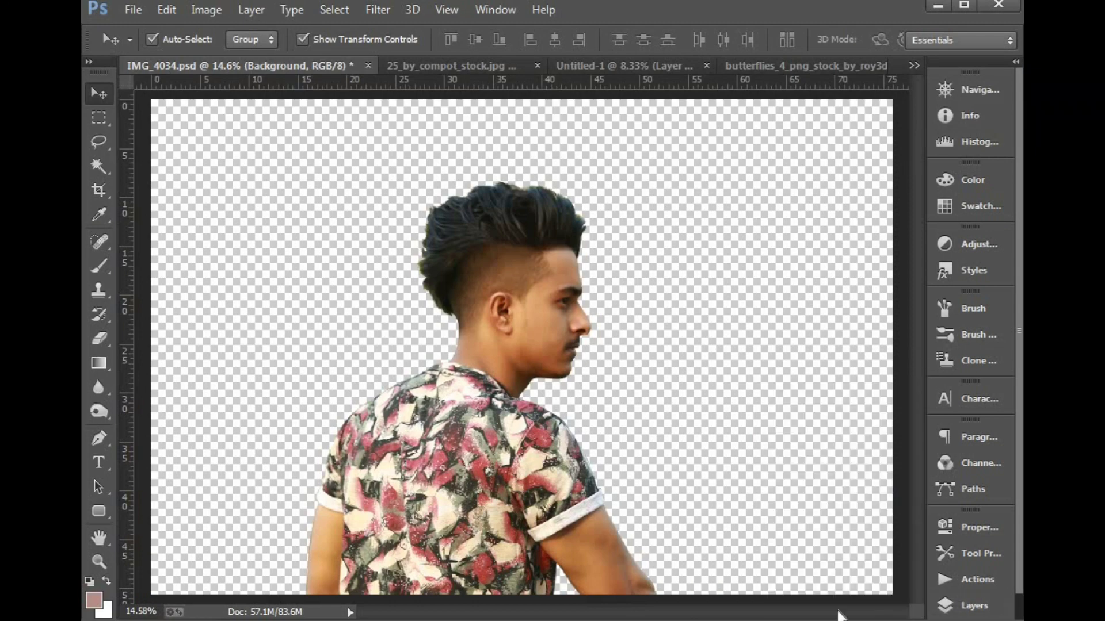
- Bring the red brick wall image from 25_by_compot_stock.jpg into IMG_4034.psd and align it with the canvas's upper-left corner
click(420, 67)
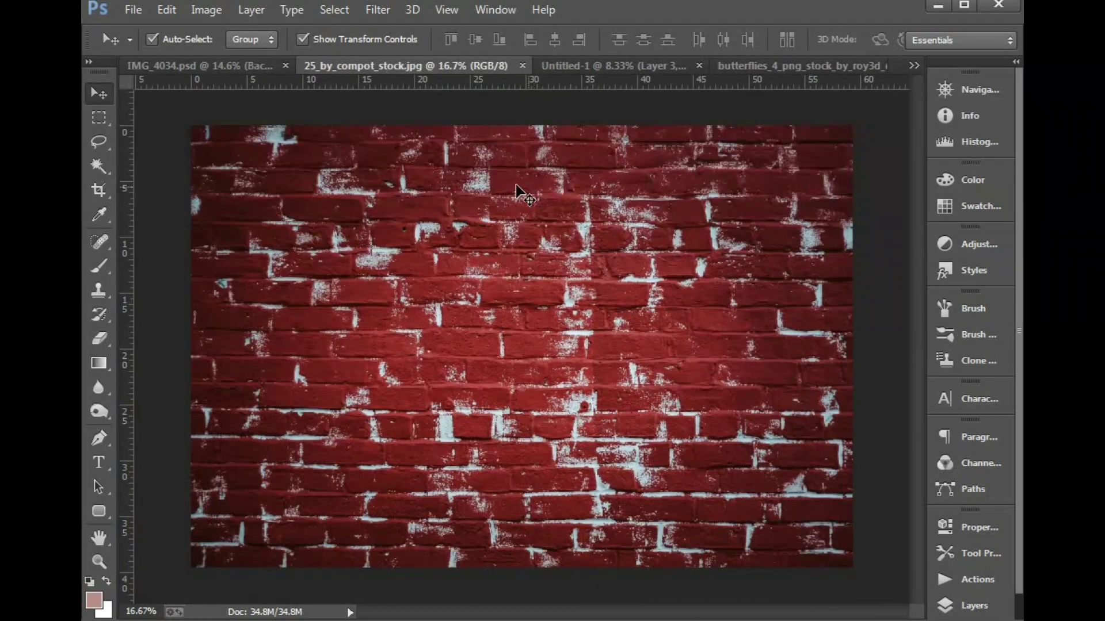
click(227, 64)
click(555, 310)
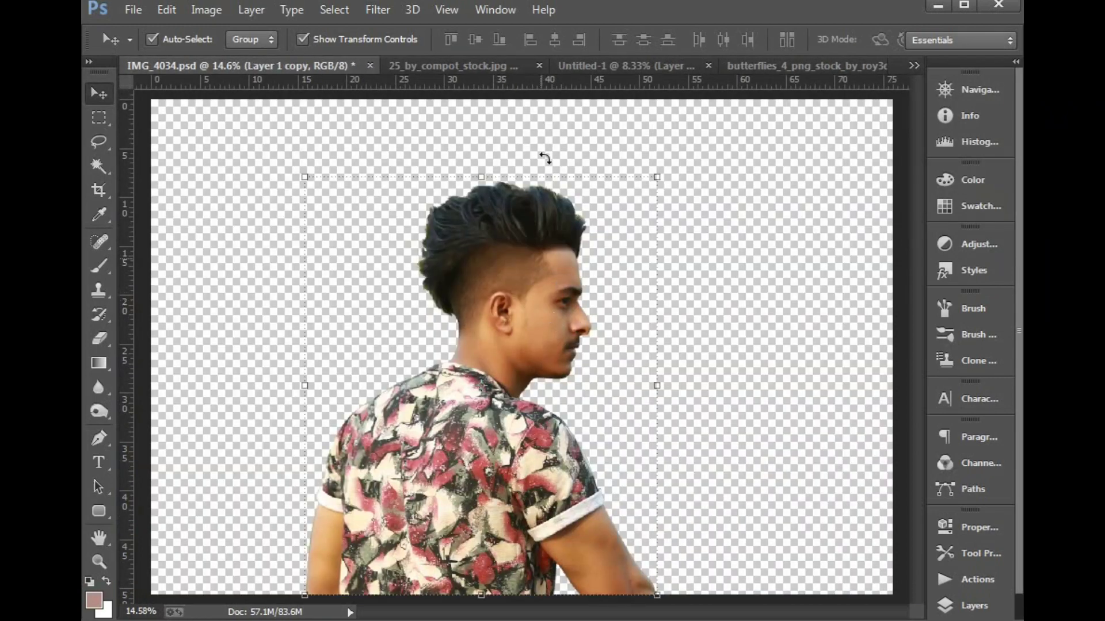
click(495, 71)
drag(527, 245, 550, 239)
key(ctrl+minus)
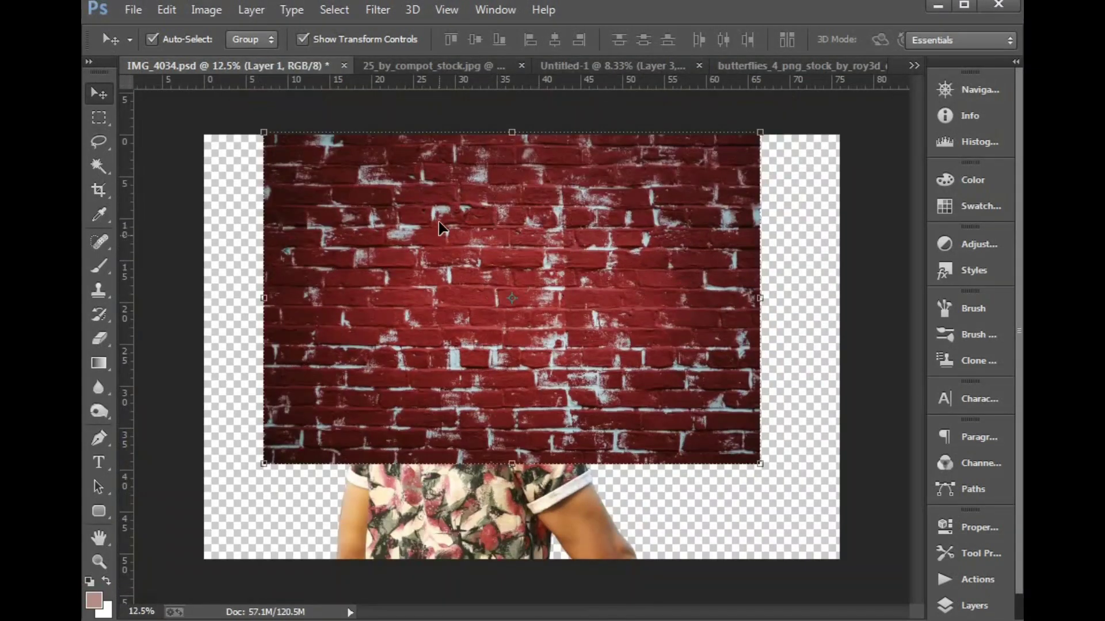
drag(440, 227, 381, 229)
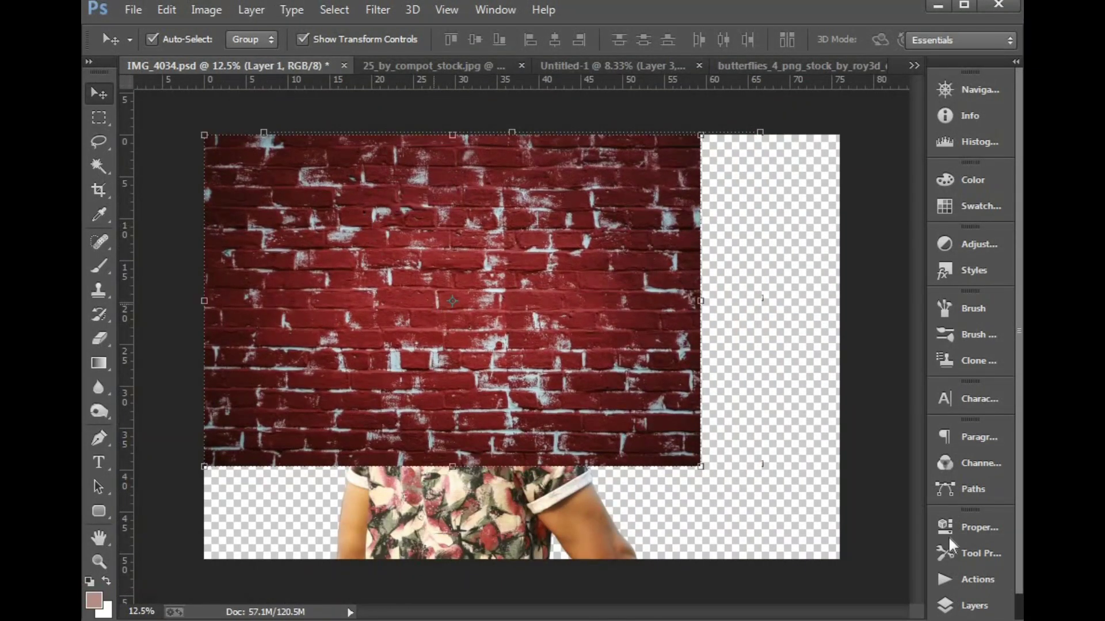
- Place the brick wall layer beneath the man's layer and scale it to fill the whole canvas
click(972, 606)
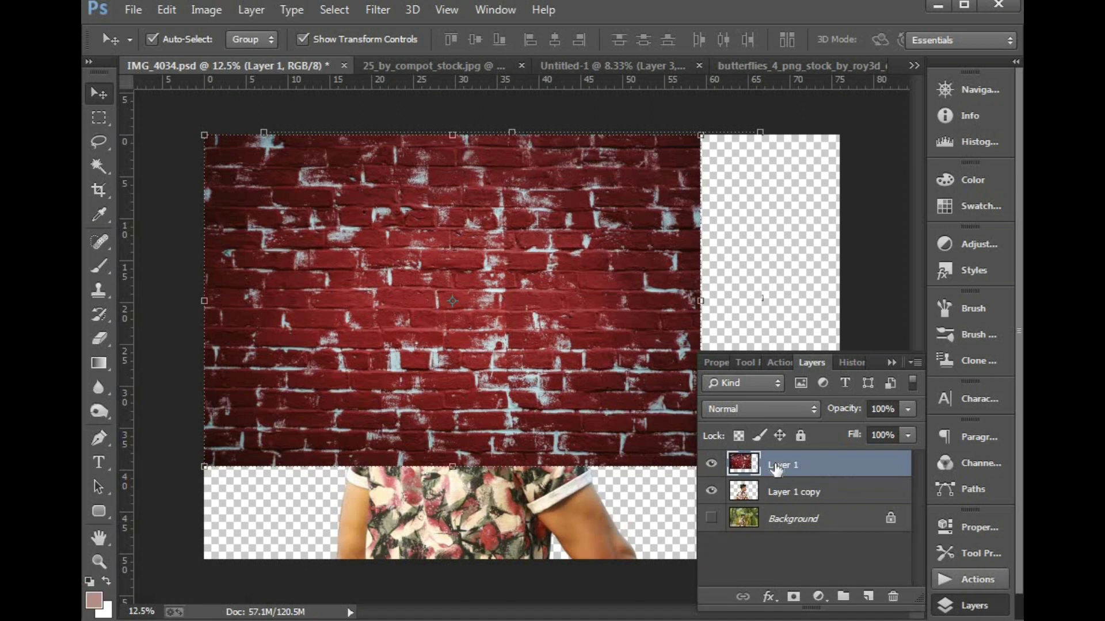
drag(776, 469, 778, 508)
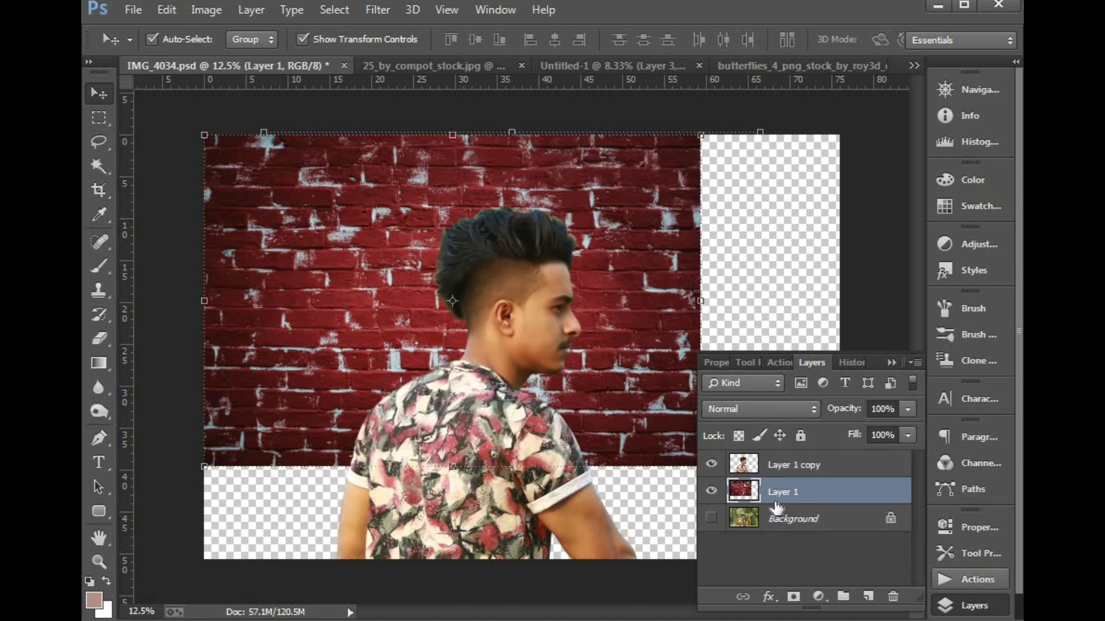
click(967, 602)
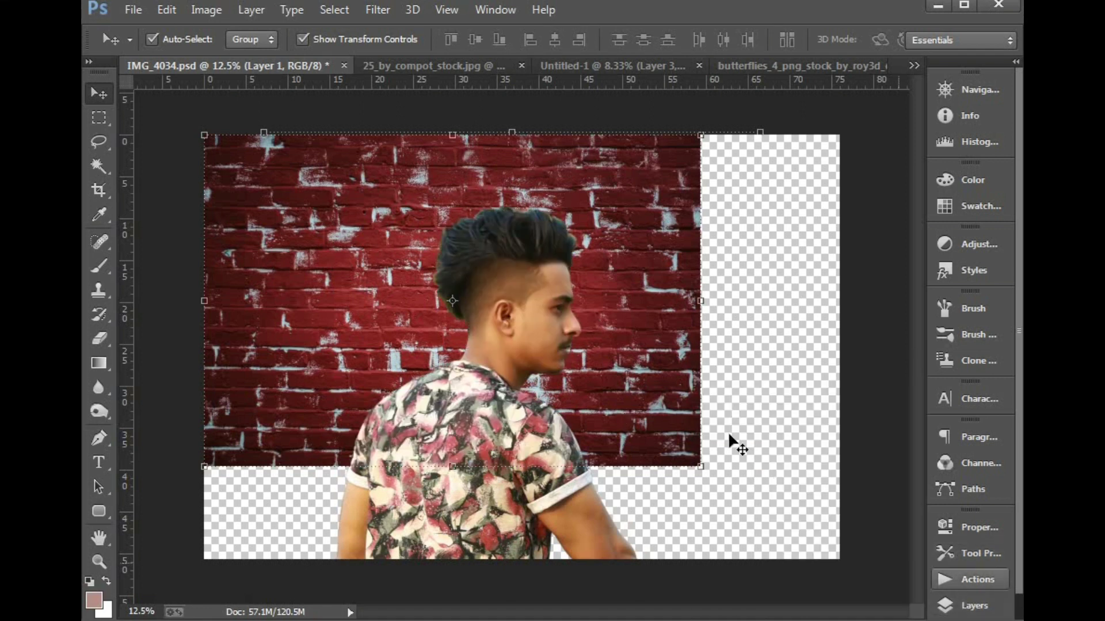
drag(703, 466, 817, 544)
double_click(505, 277)
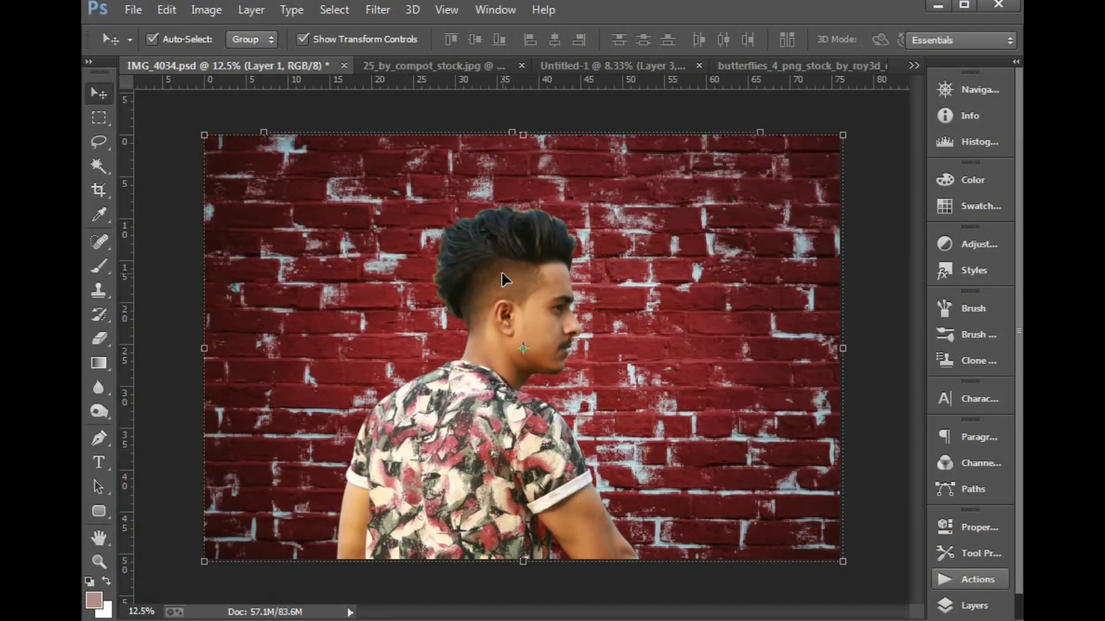
- Shift the man to the left on the canvas and hide the brick wall layer
drag(505, 280, 455, 282)
click(772, 301)
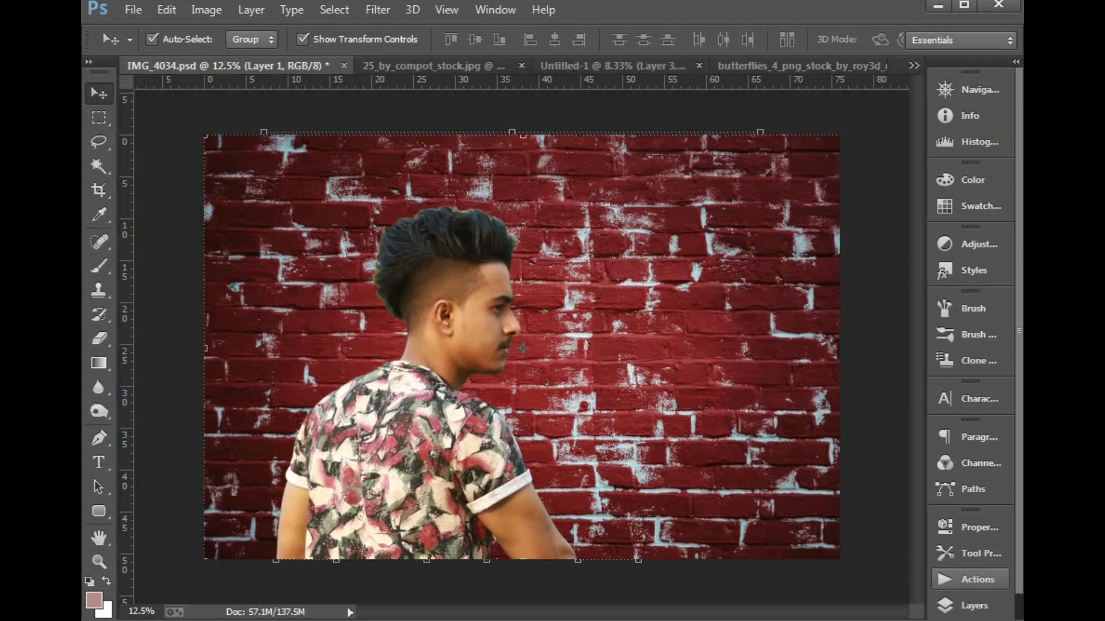
click(970, 605)
click(711, 490)
click(467, 279)
- Close the 25_by_compot_stock.jpg document and return to IMG_4034.psd
key(Tab)
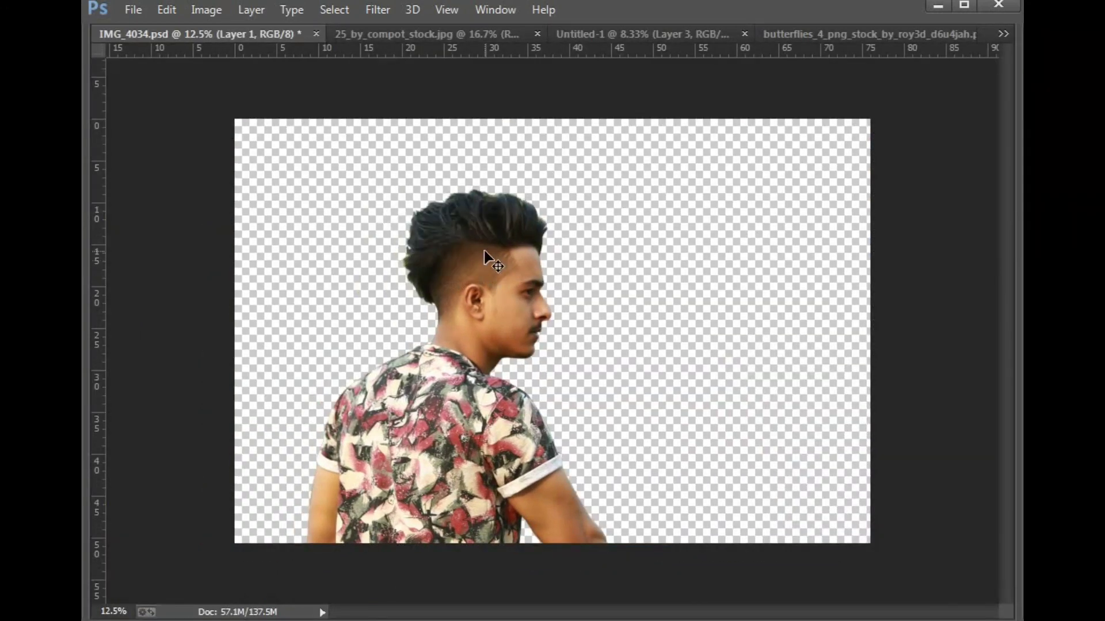
click(427, 34)
click(550, 33)
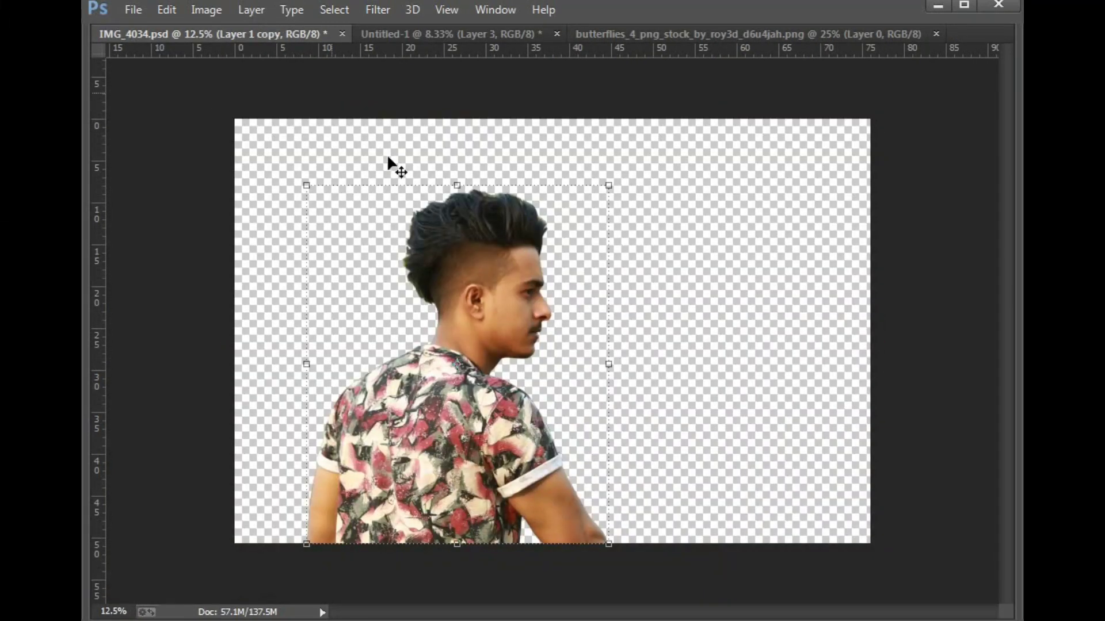
- Draw a closed Pen path around the front of the face, from forehead to chin, and convert it to a selection
drag(394, 153, 661, 400)
drag(571, 367, 543, 297)
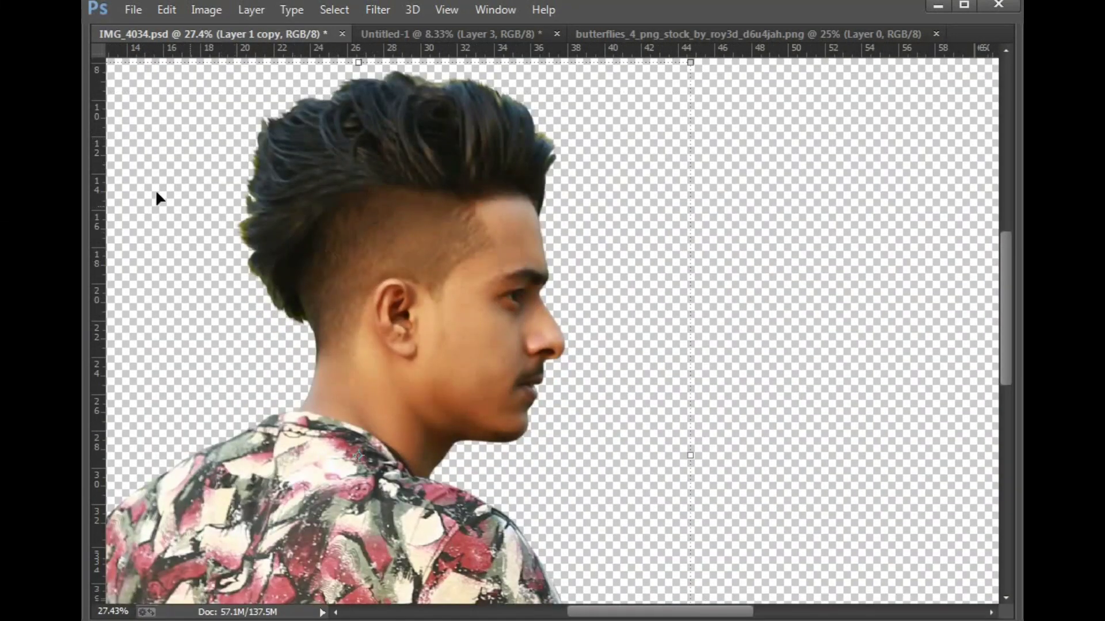
key(Tab)
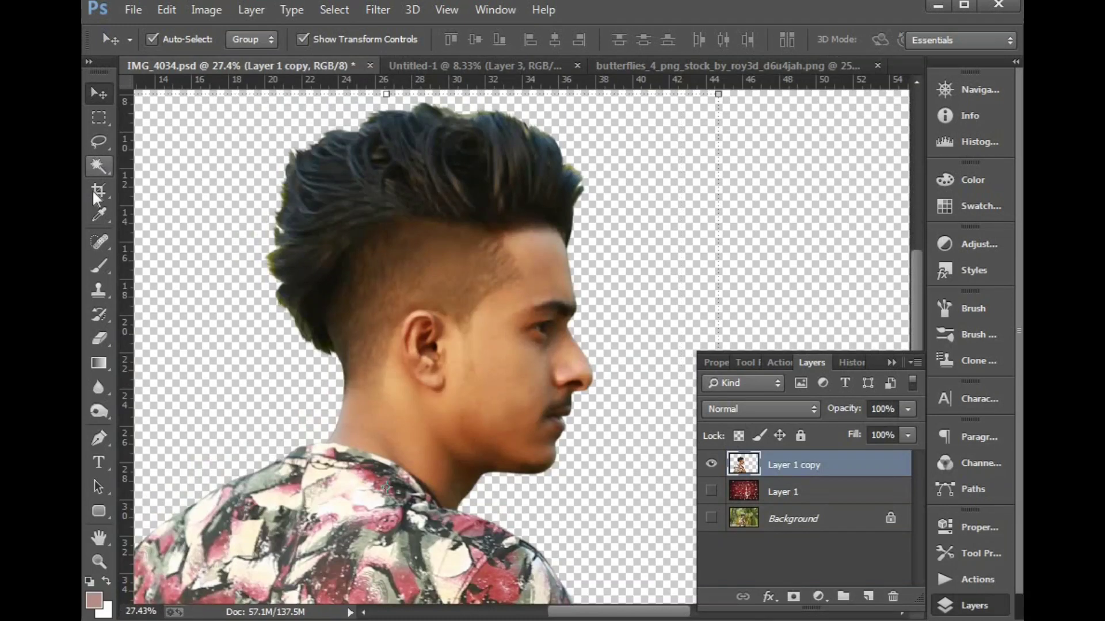
click(97, 432)
key(Tab)
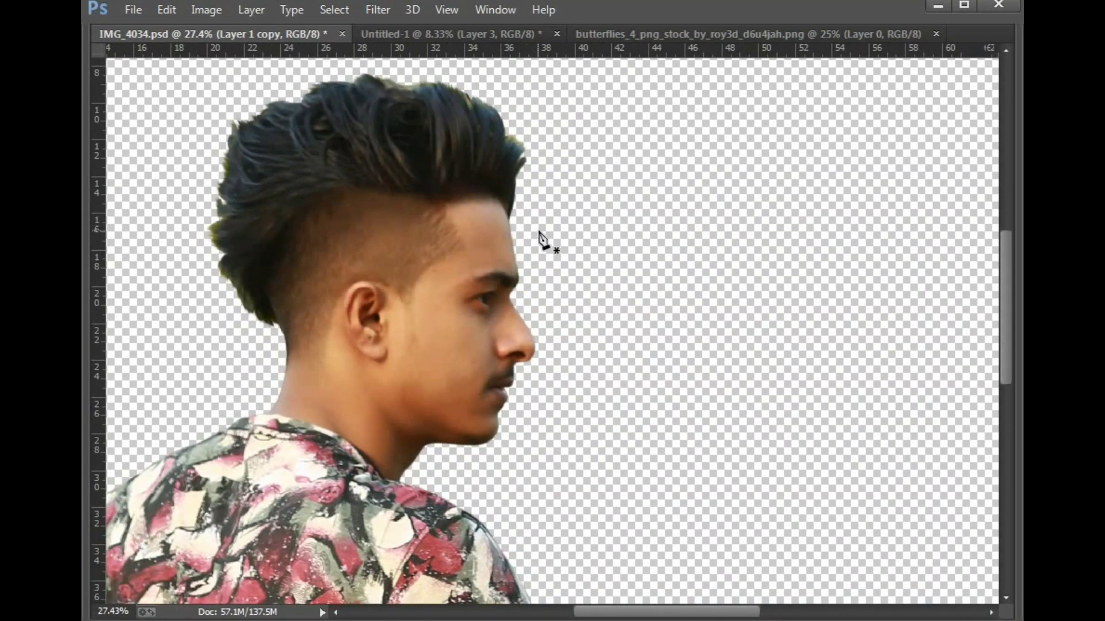
click(539, 229)
drag(437, 259, 426, 325)
drag(450, 404, 492, 437)
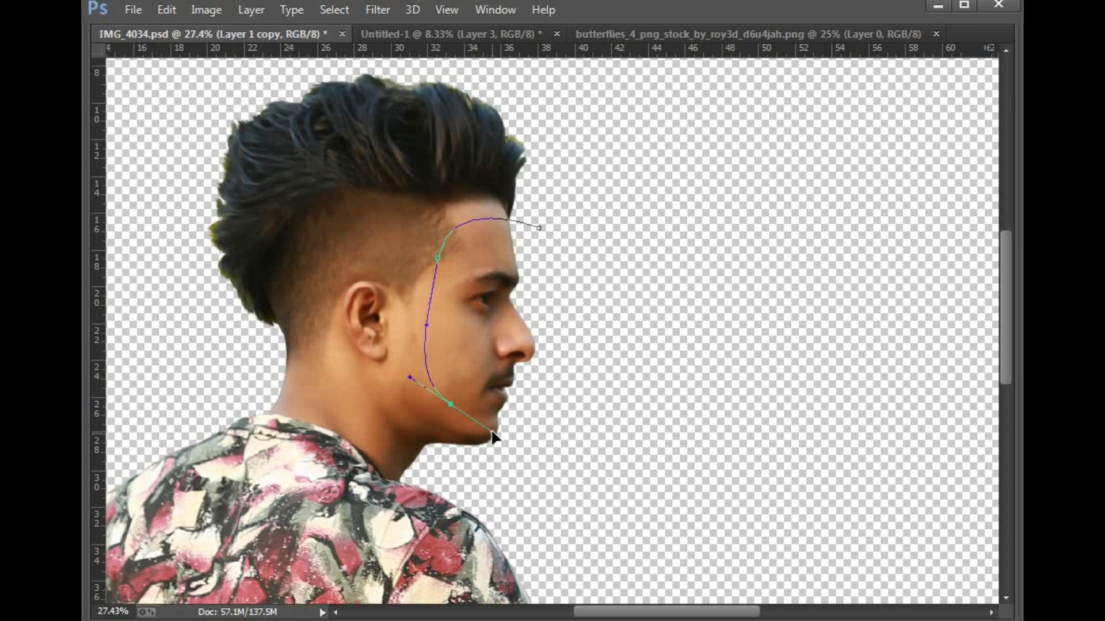
drag(580, 397, 640, 365)
click(539, 228)
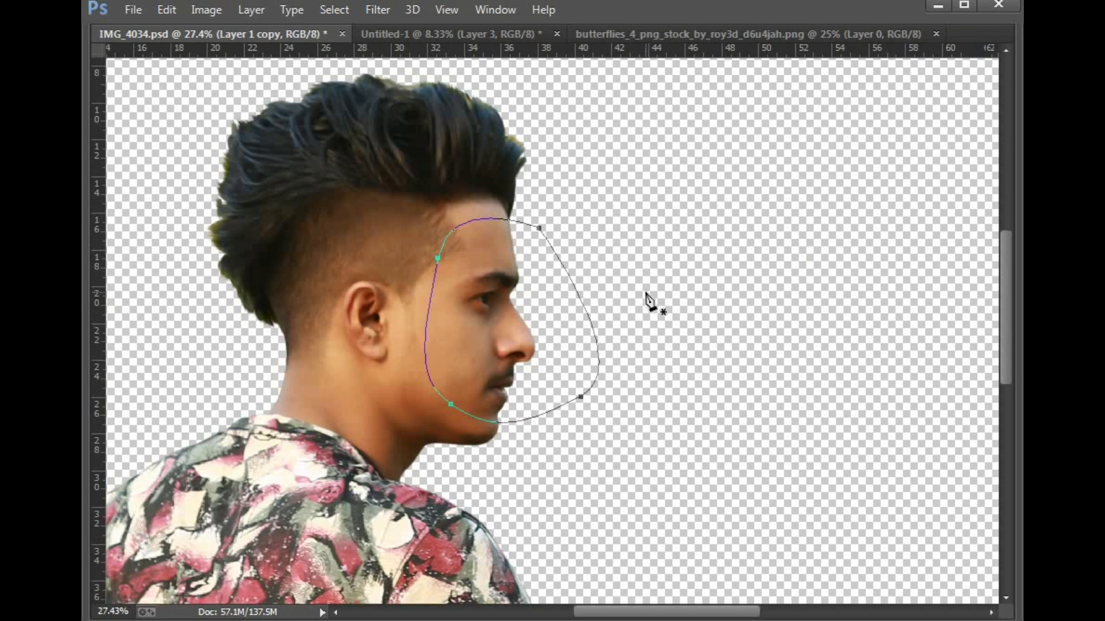
key(ctrl+Return)
key(Tab)
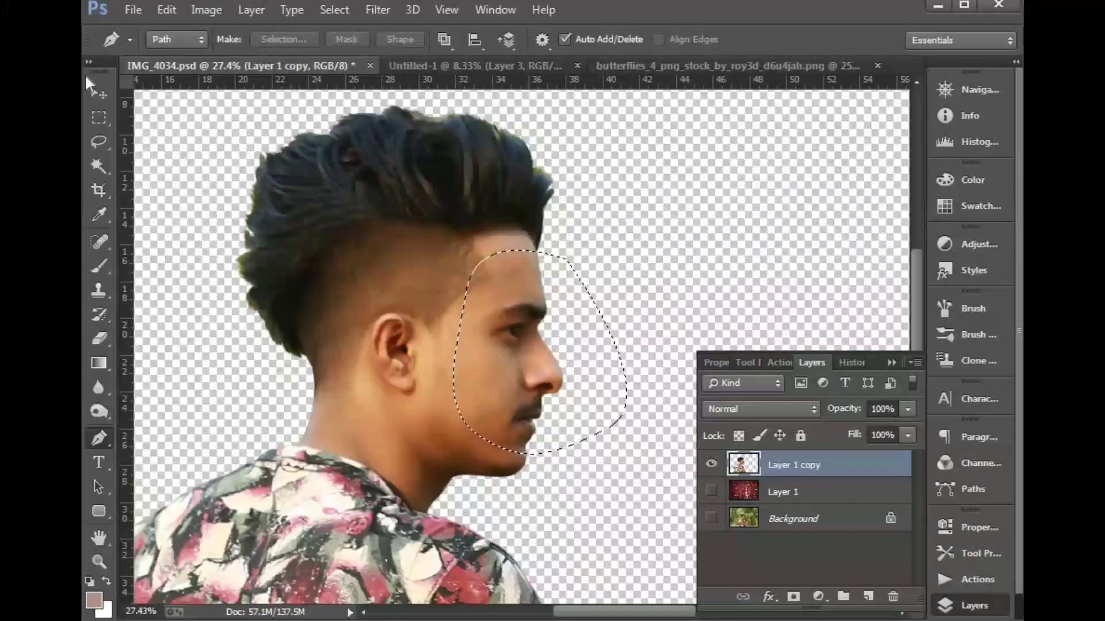
- Cut the selected face area out of Layer 1 copy and paste it onto its own layer
key(v)
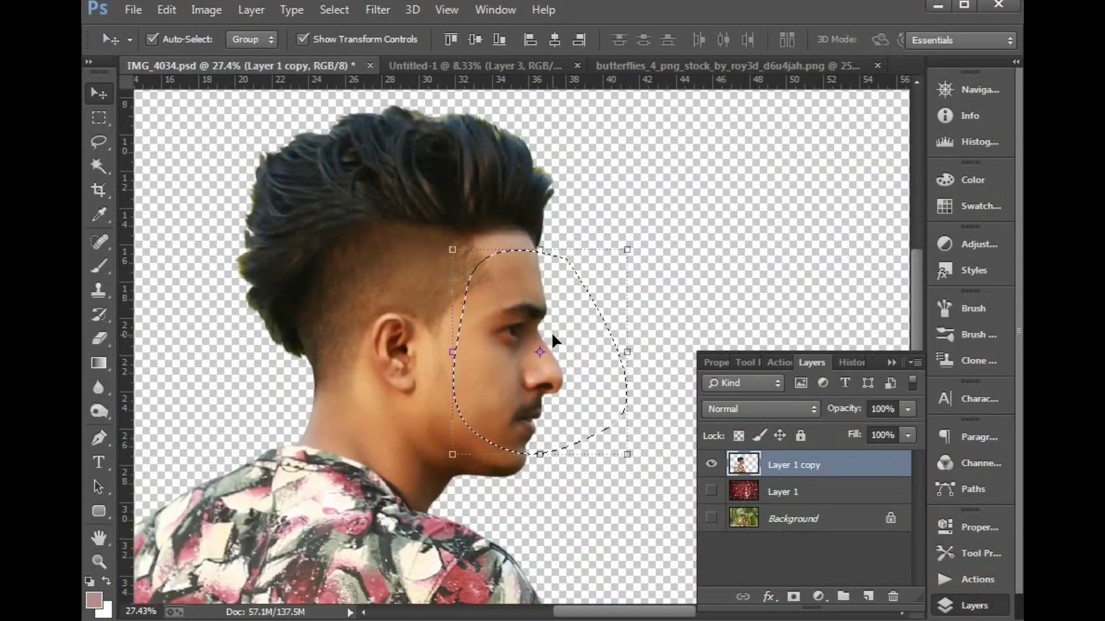
click(170, 9)
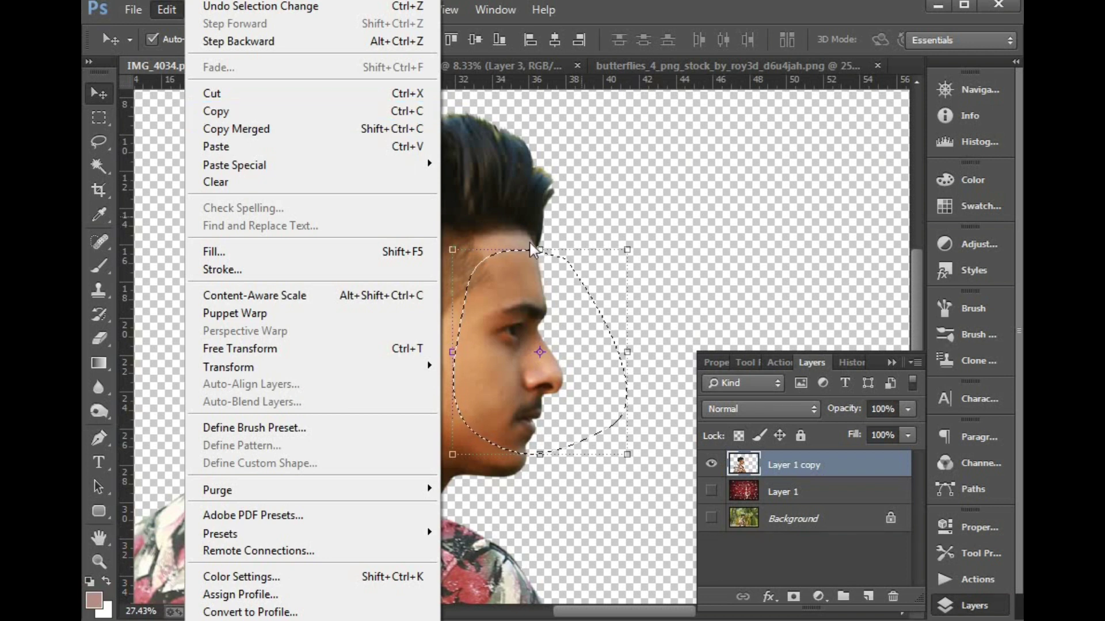
click(218, 95)
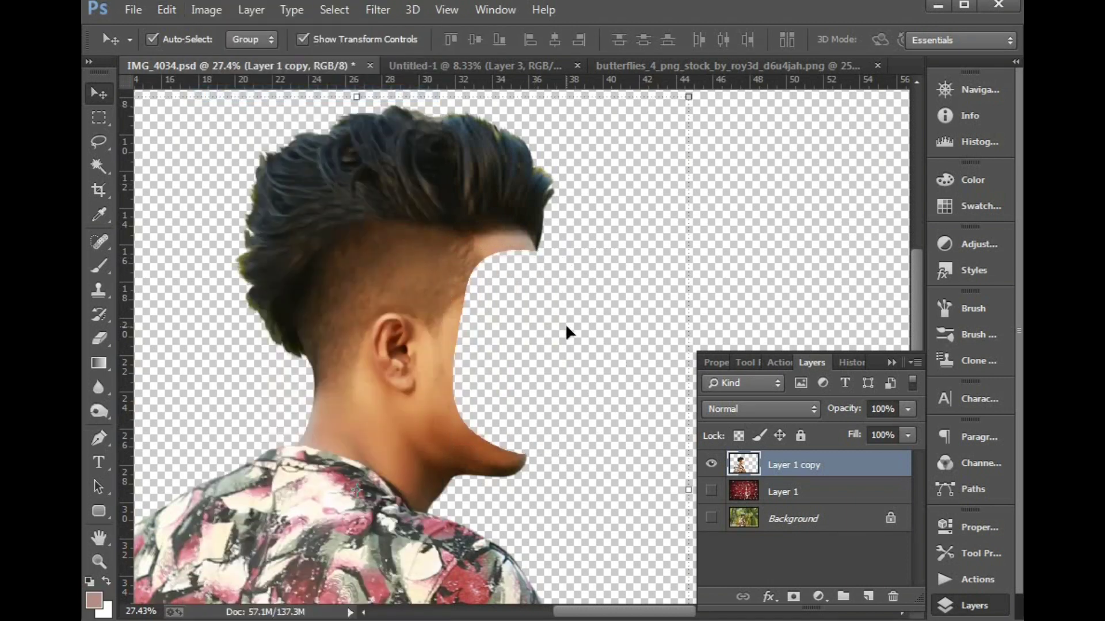
click(166, 10)
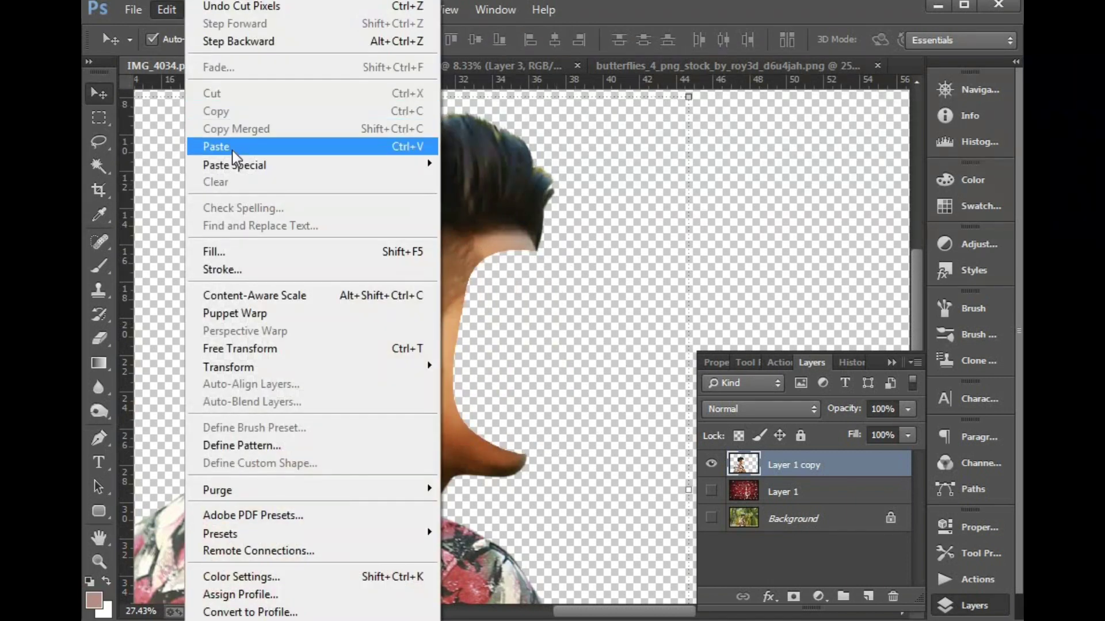
click(210, 141)
key(Tab)
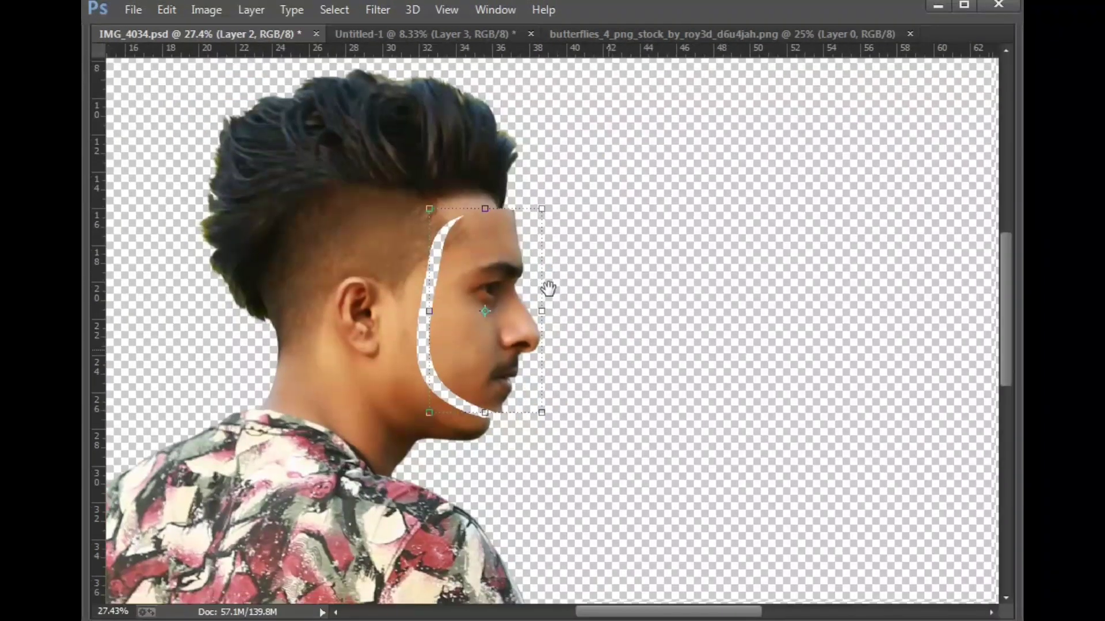
- Move the face piece to the right, away from the head, and rotate it slightly counterclockwise
drag(453, 180, 642, 211)
key(ctrl+t)
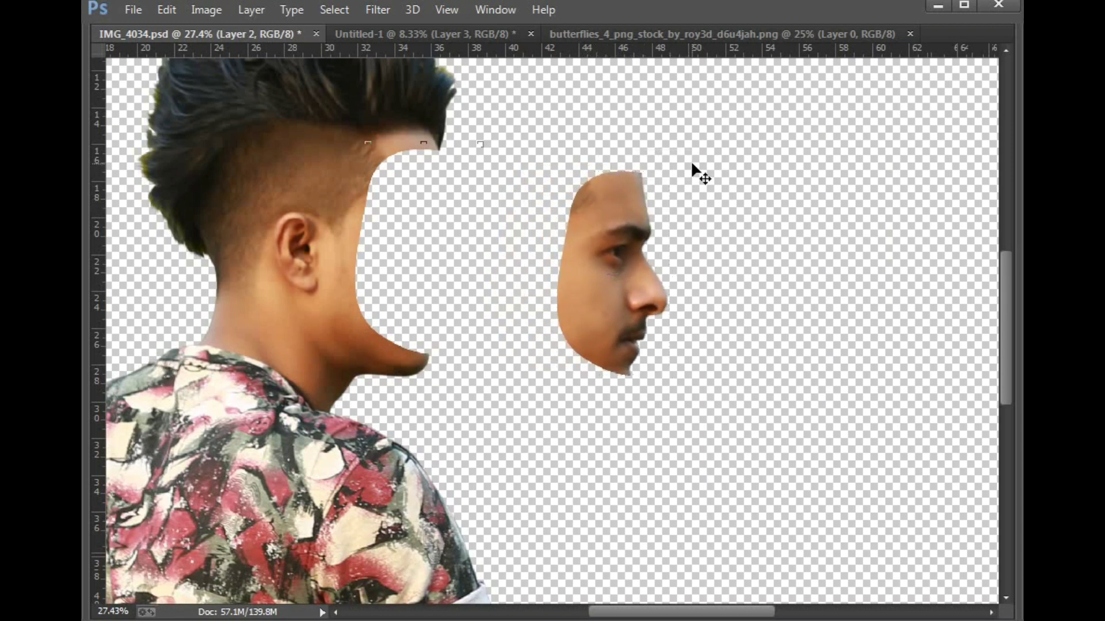
drag(680, 163, 664, 148)
key(Return)
drag(609, 222, 616, 210)
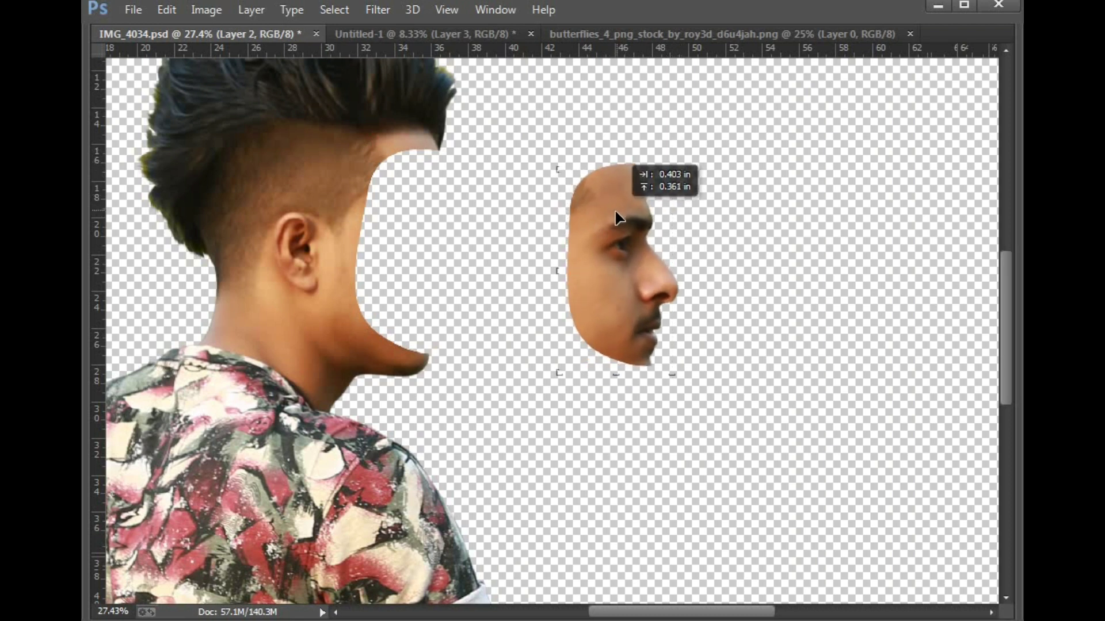
- Duplicate the layer holding the man's head and body, Layer 1 copy
drag(341, 218, 428, 249)
click(449, 212)
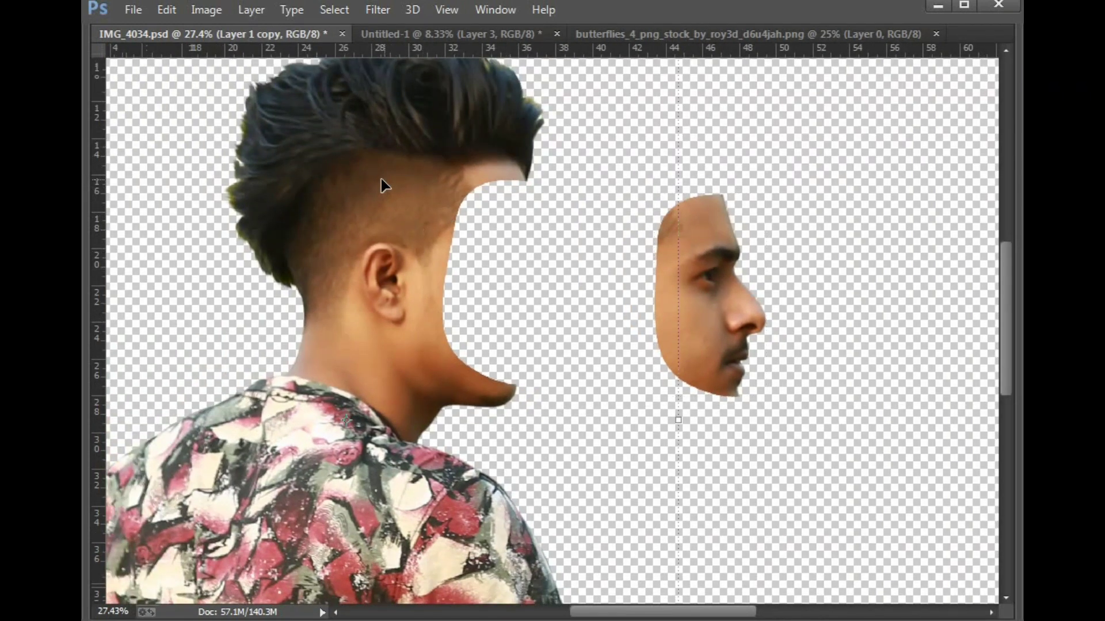
key(Tab)
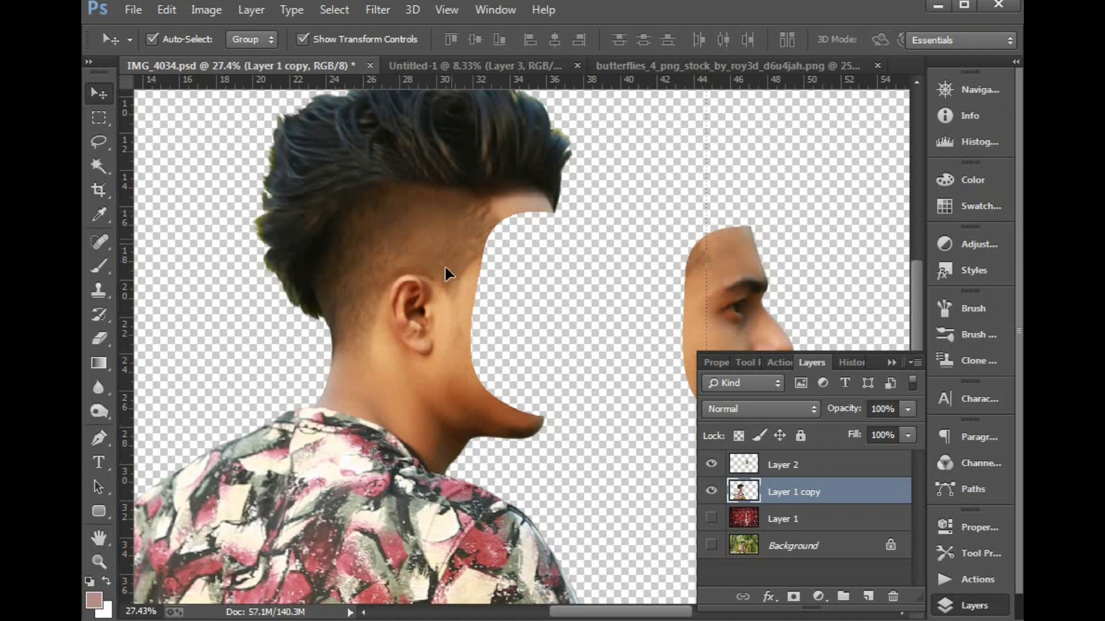
drag(786, 496, 868, 597)
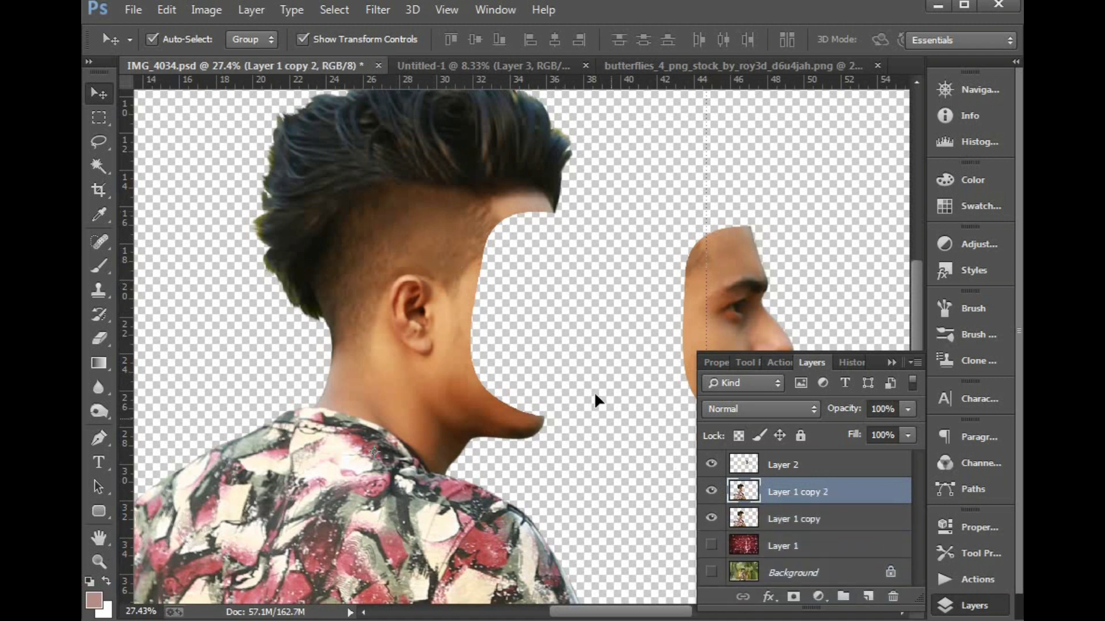
- Add a Bevel & Emboss effect to Layer 1 copy 2 with depth 276% and size 29 px
click(768, 596)
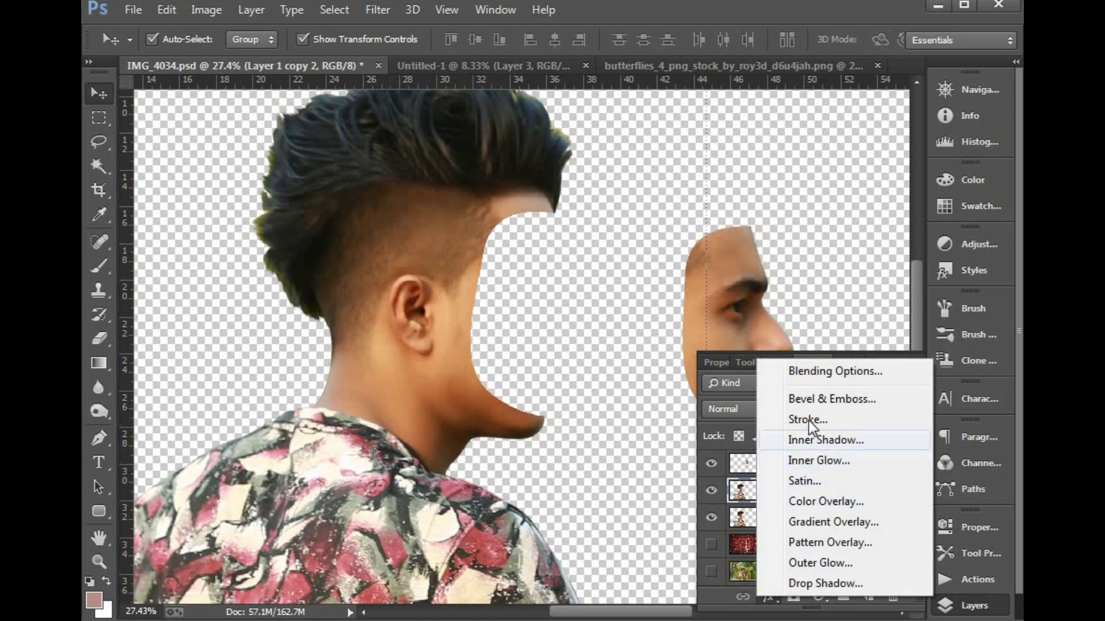
click(820, 400)
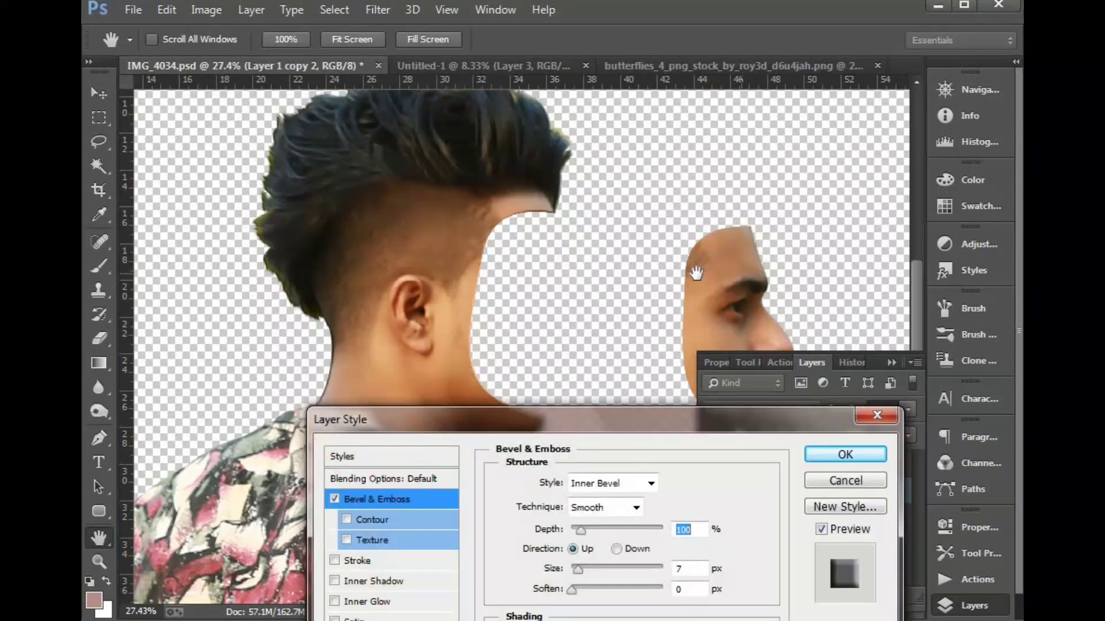
drag(714, 419, 1001, 118)
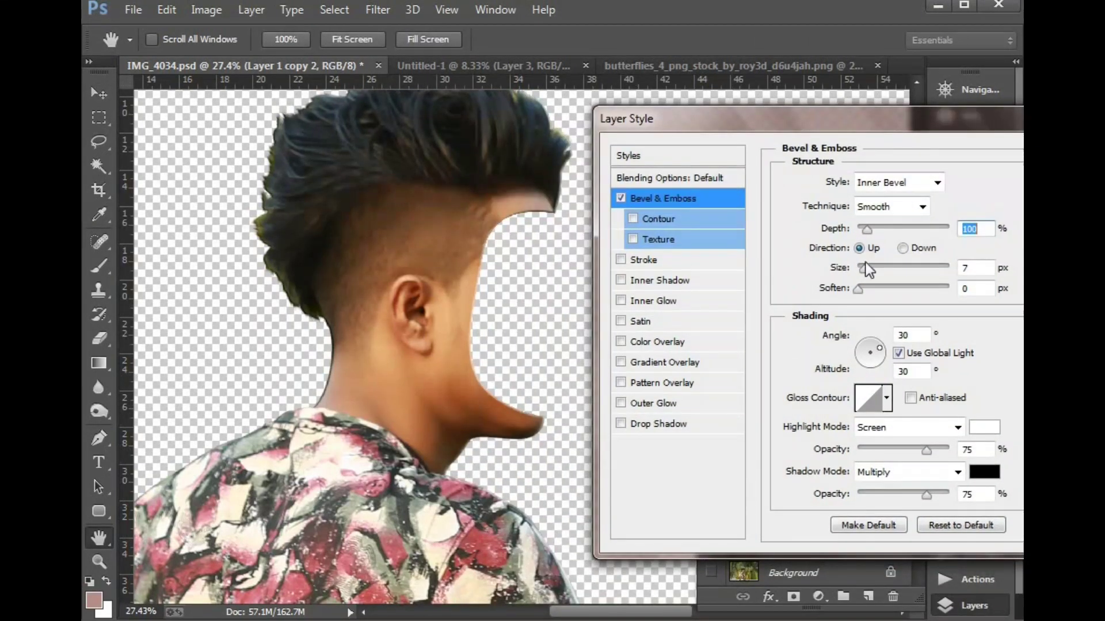
drag(866, 227, 870, 228)
drag(872, 268, 873, 266)
drag(870, 229, 882, 226)
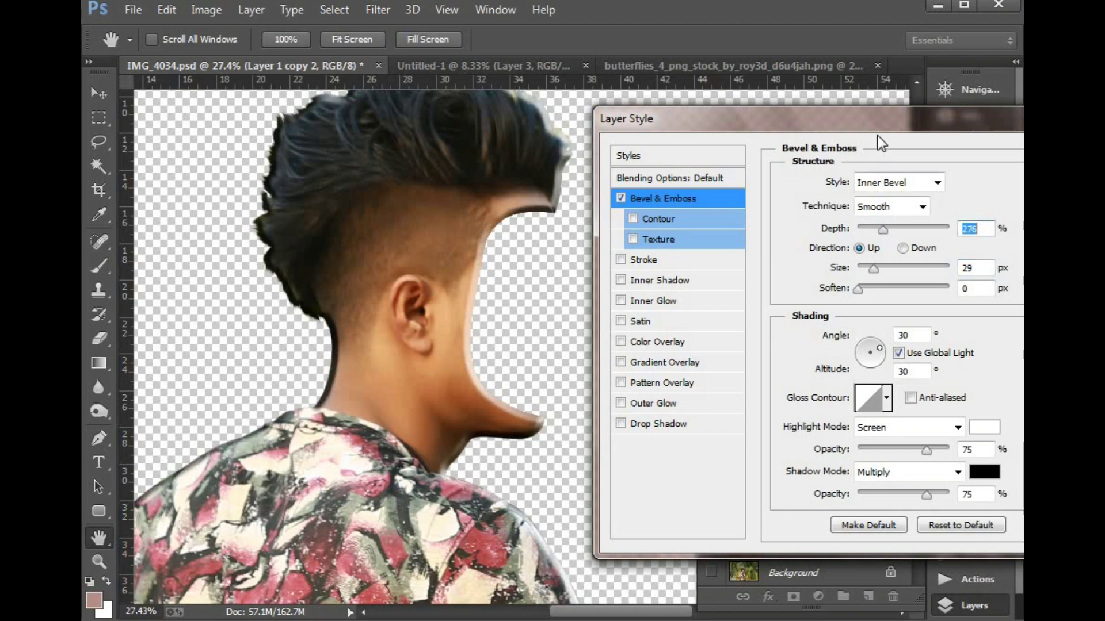
drag(877, 132, 614, 193)
click(870, 213)
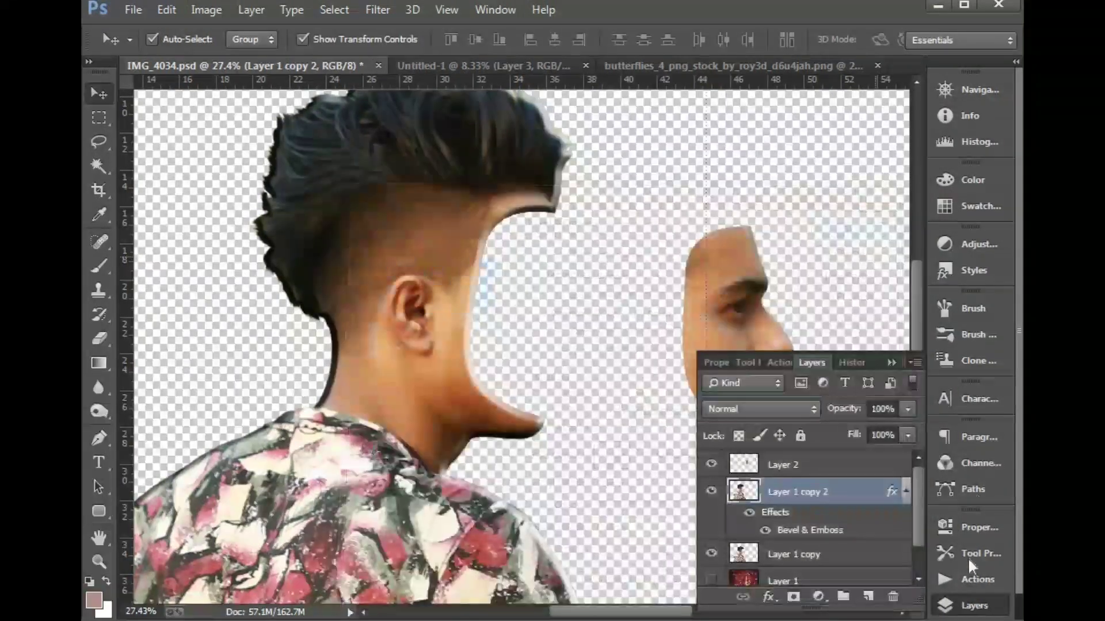
- Duplicate the beveled Layer 1 copy 2 and merge the two copies so the effect is baked into the pixels
drag(773, 490, 868, 596)
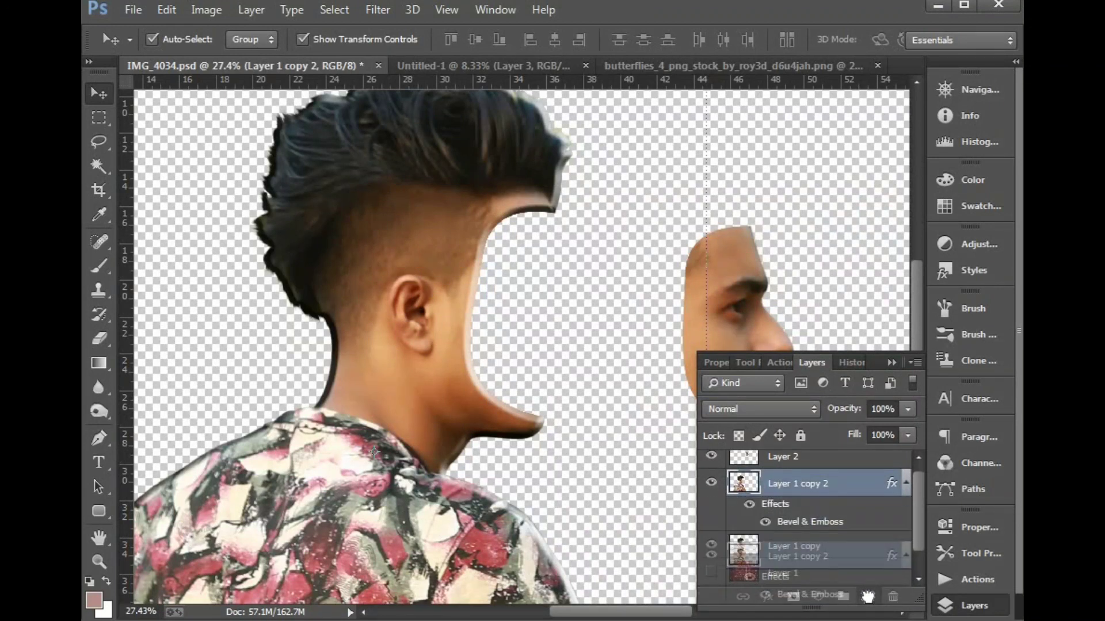
shift+click(766, 549)
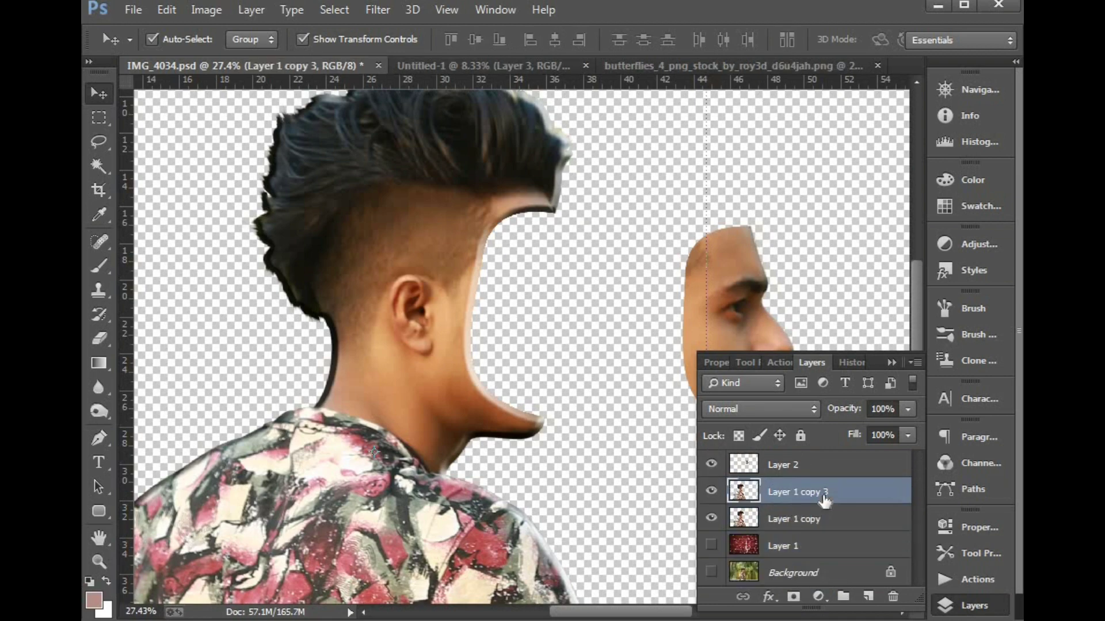
- Lasso the beveled cut edge from forehead to chin and remove everything outside it from the merged layer
key(Tab)
drag(286, 497, 461, 418)
drag(373, 407, 423, 302)
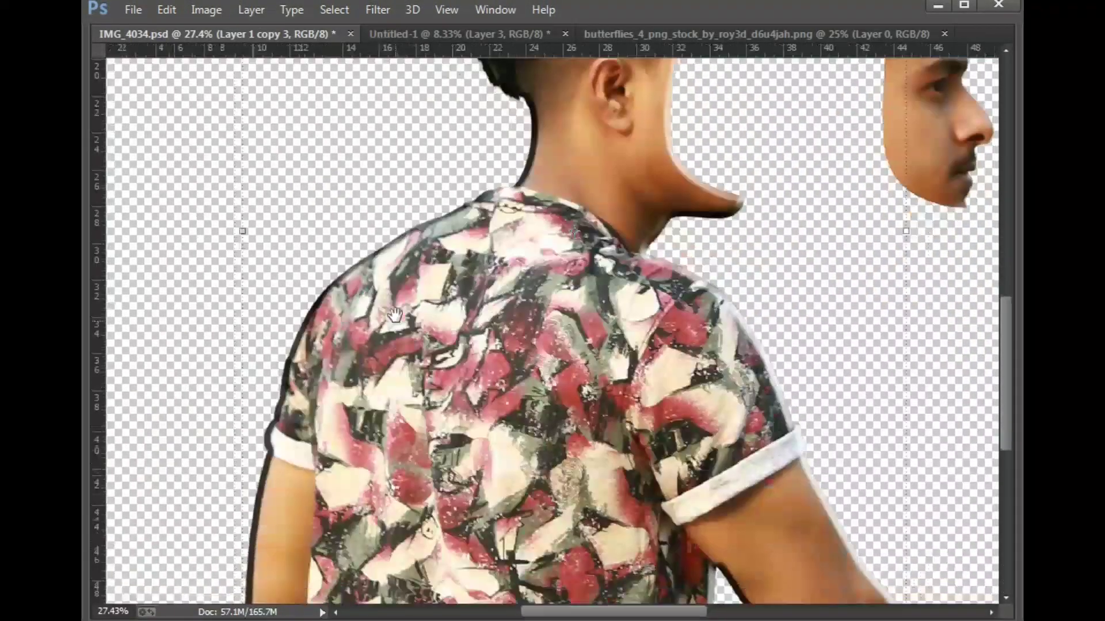
drag(354, 574, 354, 393)
drag(472, 132, 277, 555)
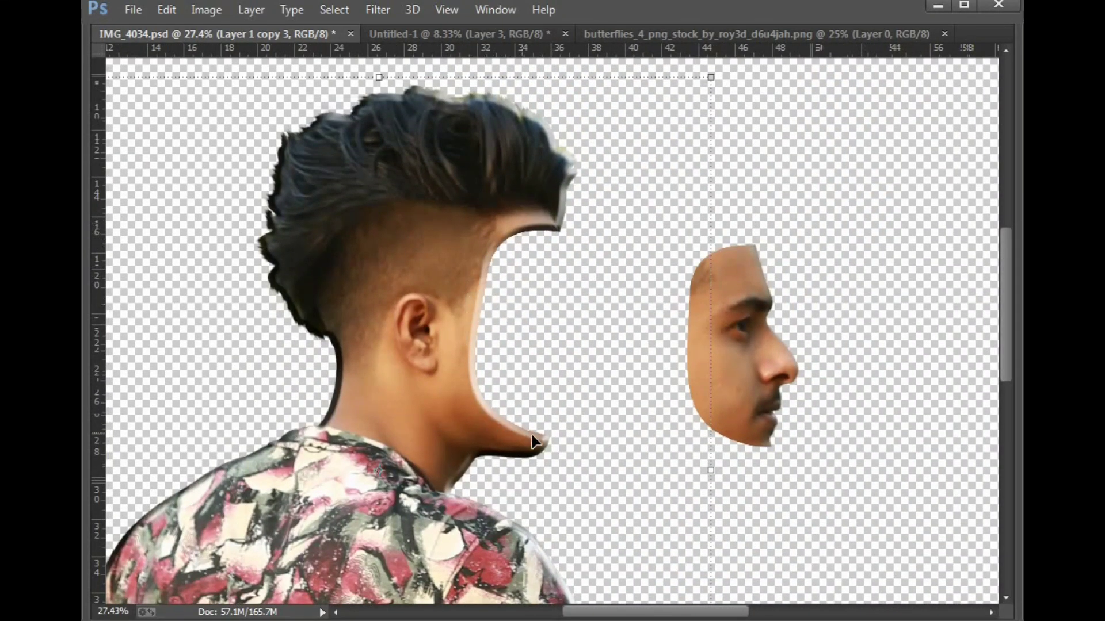
key(Tab)
key(l)
key(Tab)
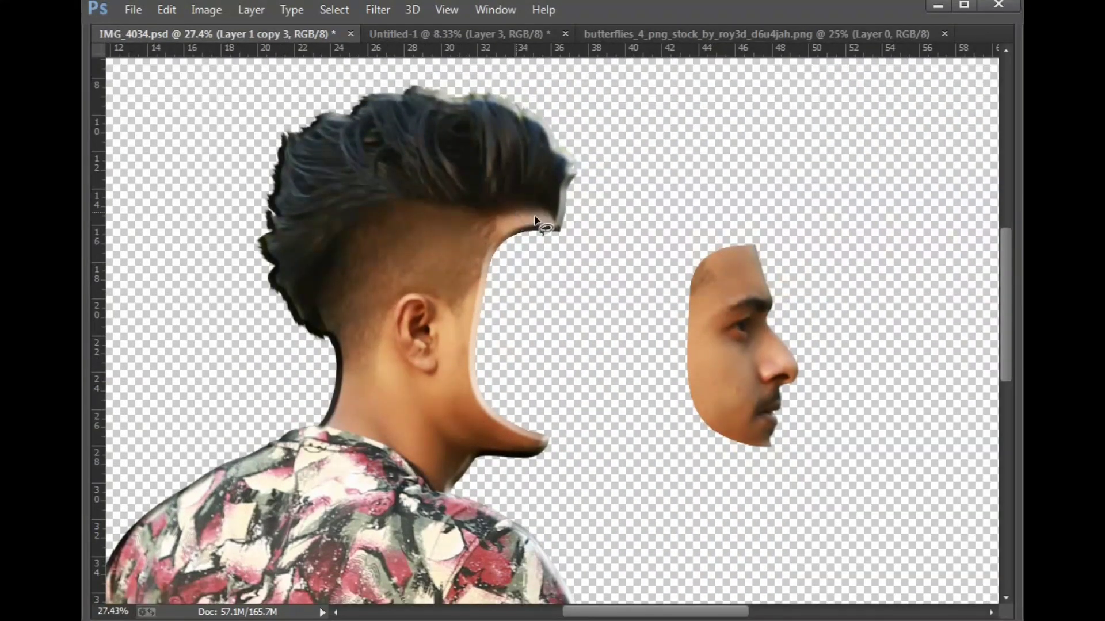
mouse_move(556, 224)
mouse_down()
mouse_move(488, 227)
mouse_move(466, 260)
mouse_up()
mouse_move(458, 396)
mouse_down()
mouse_move(487, 438)
mouse_move(522, 449)
mouse_move(538, 452)
mouse_move(583, 424)
mouse_move(578, 230)
mouse_up()
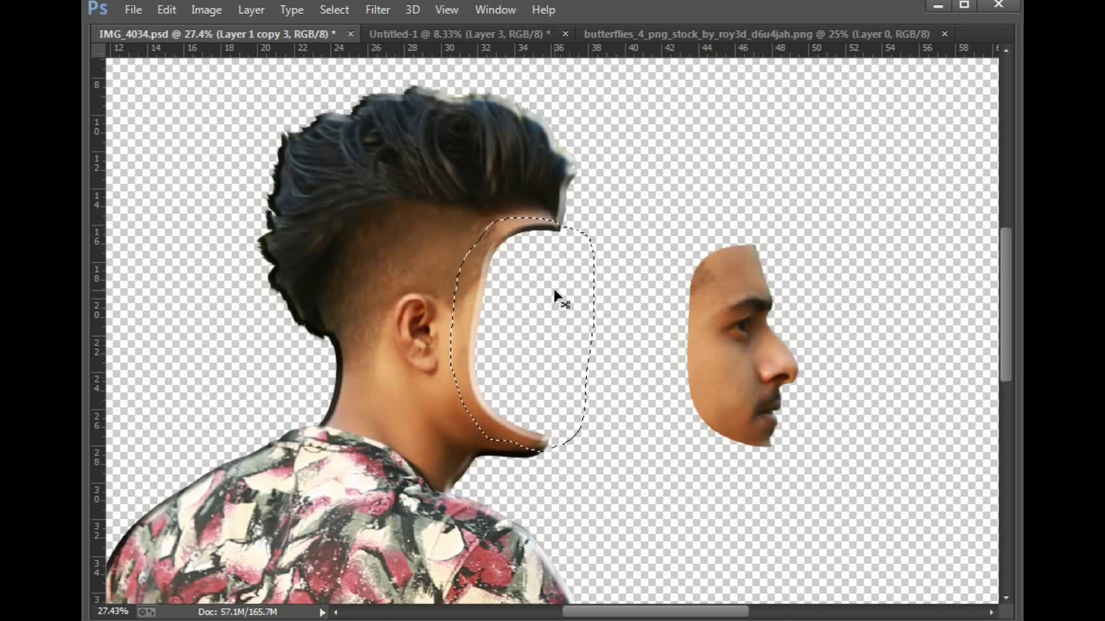
key(Tab)
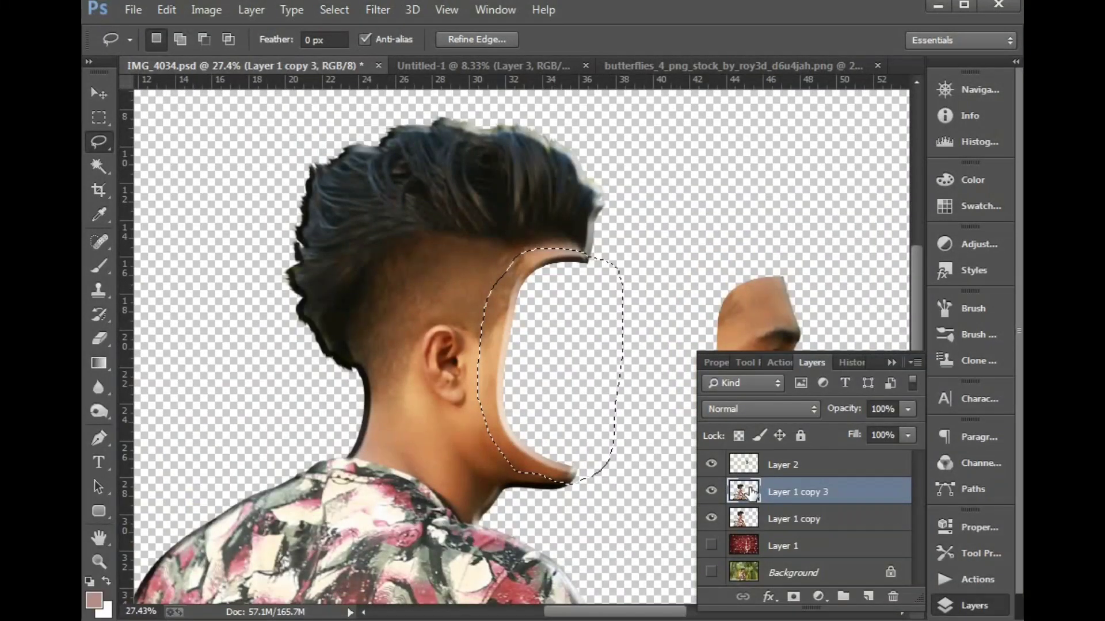
key(v)
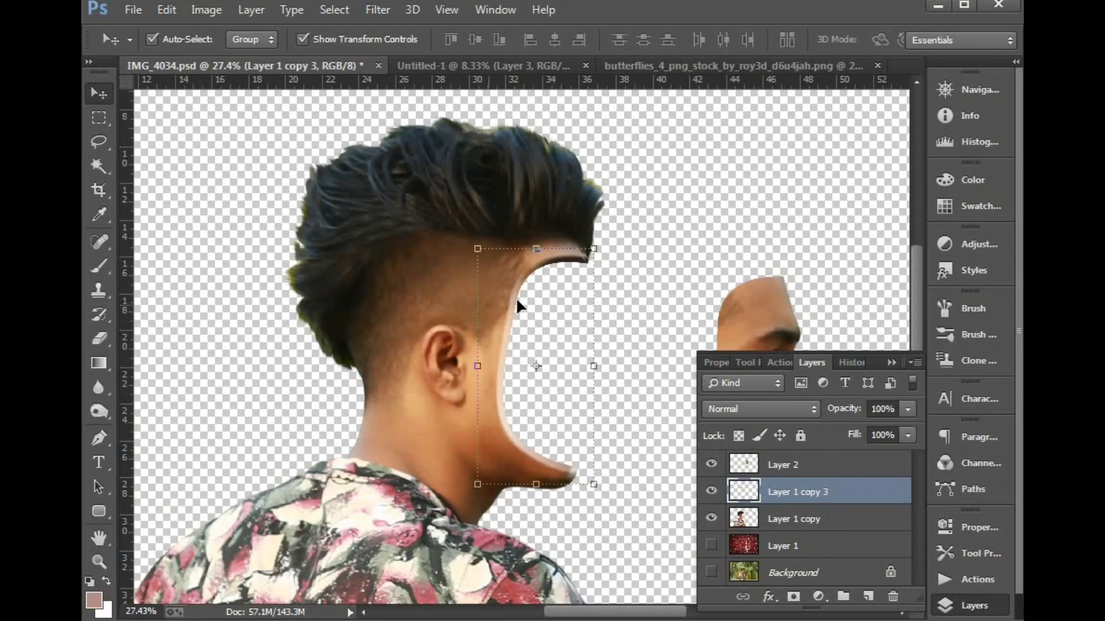
- Draw a closed crescent-shaped Pen path along the face opening, overlapping the head behind it, and convert it to a selection
key(Tab)
key(p)
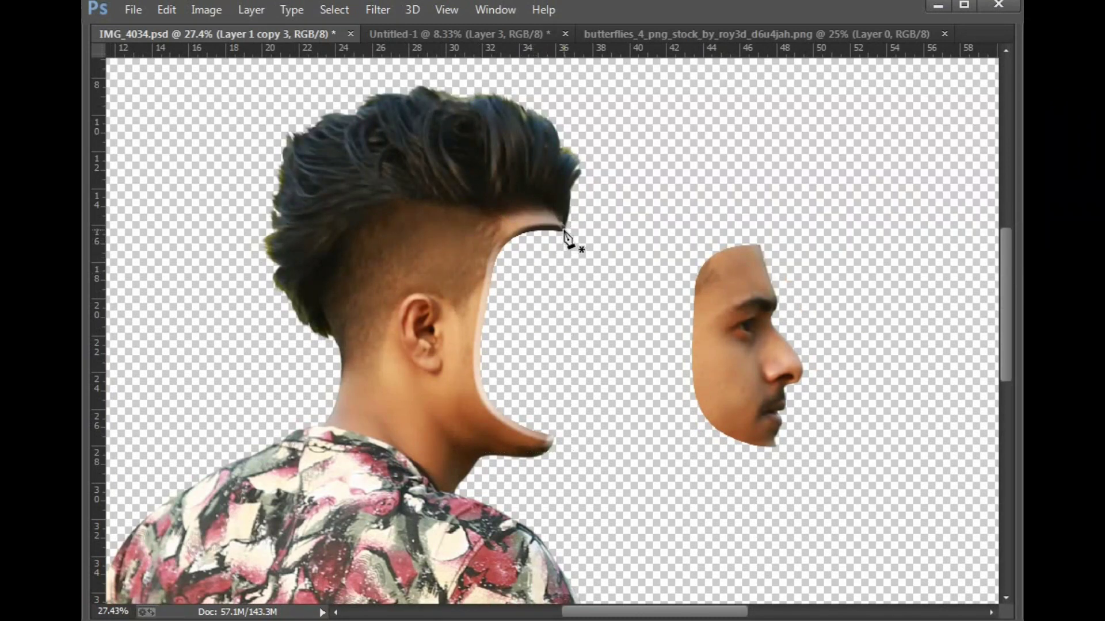
click(563, 231)
drag(510, 272, 509, 281)
key(ctrl+z)
drag(506, 395, 529, 420)
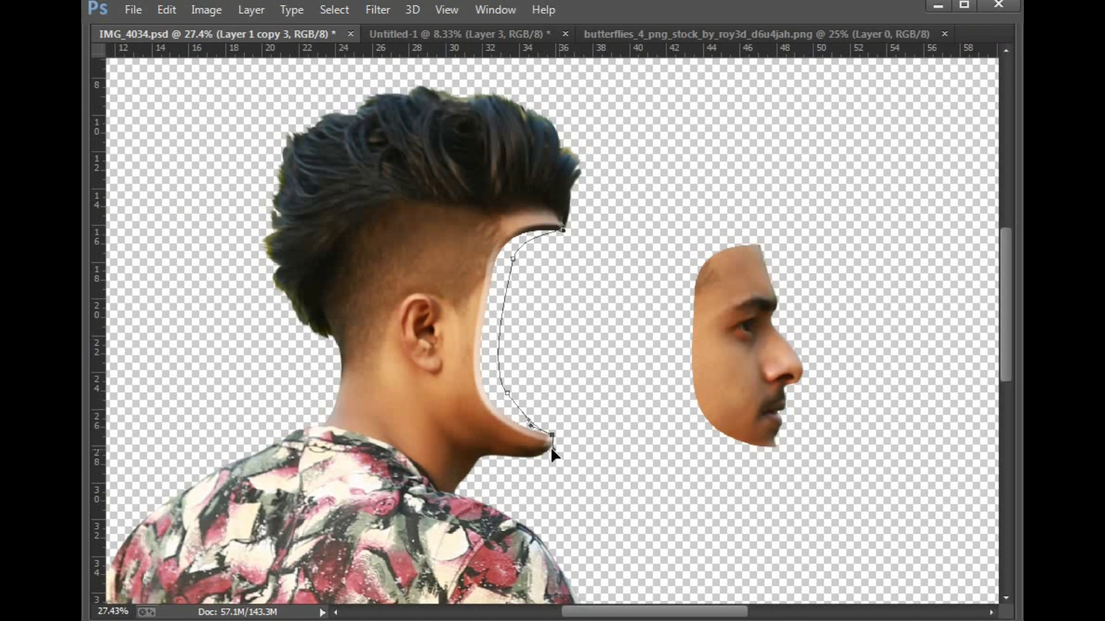
key(ctrl+z)
key(ctrl+alt+z)
drag(504, 393, 522, 417)
mouse_move(551, 438)
mouse_down()
mouse_move(552, 454)
mouse_move(541, 451)
mouse_up()
drag(431, 309, 449, 242)
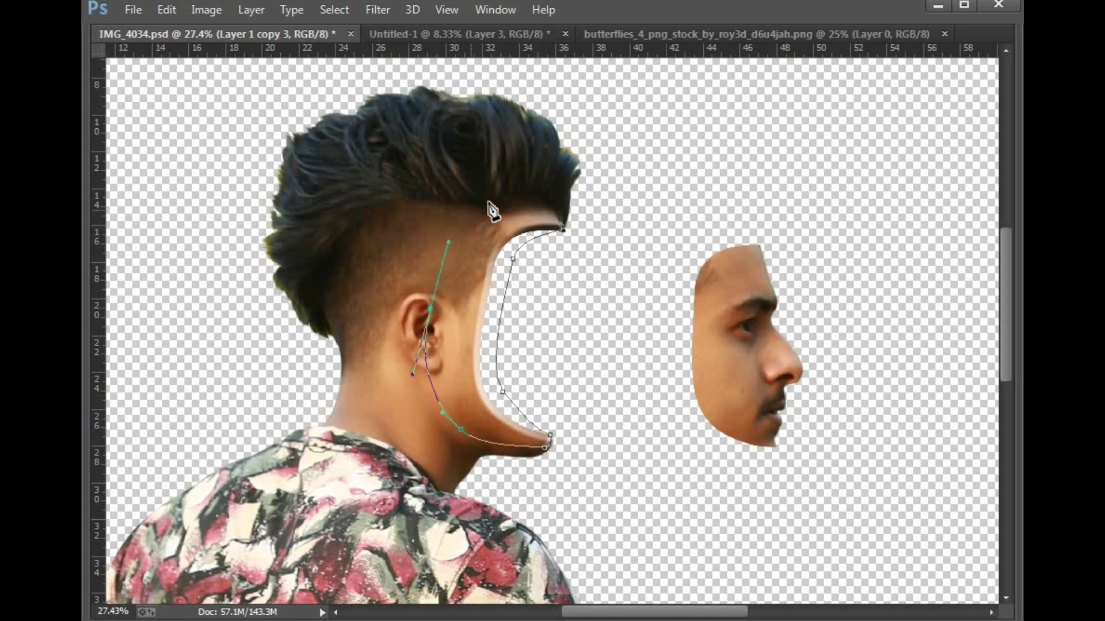
drag(481, 204, 553, 210)
key(ctrl+Return)
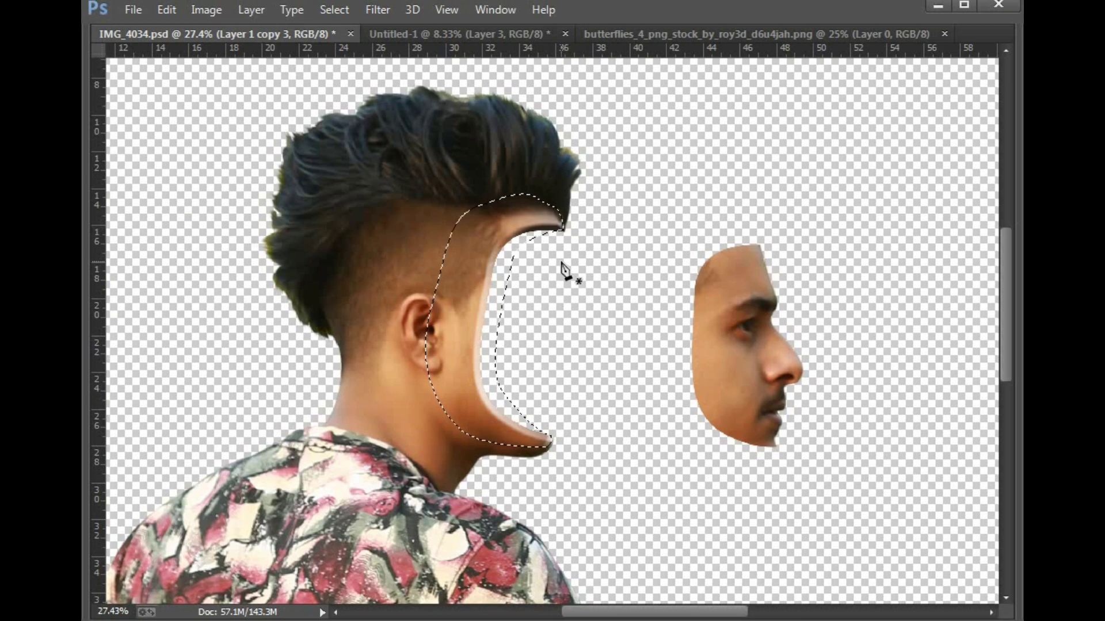
- Fill the crescent selection with white on a new layer, deselect, and move that layer beneath Layer 1 copy
key(Tab)
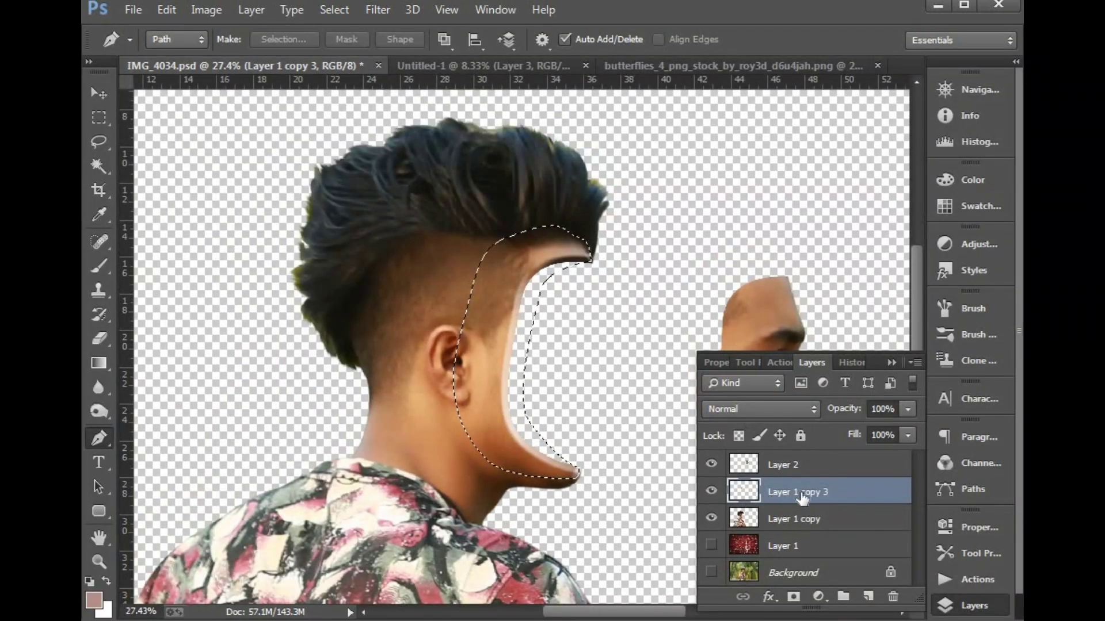
click(867, 596)
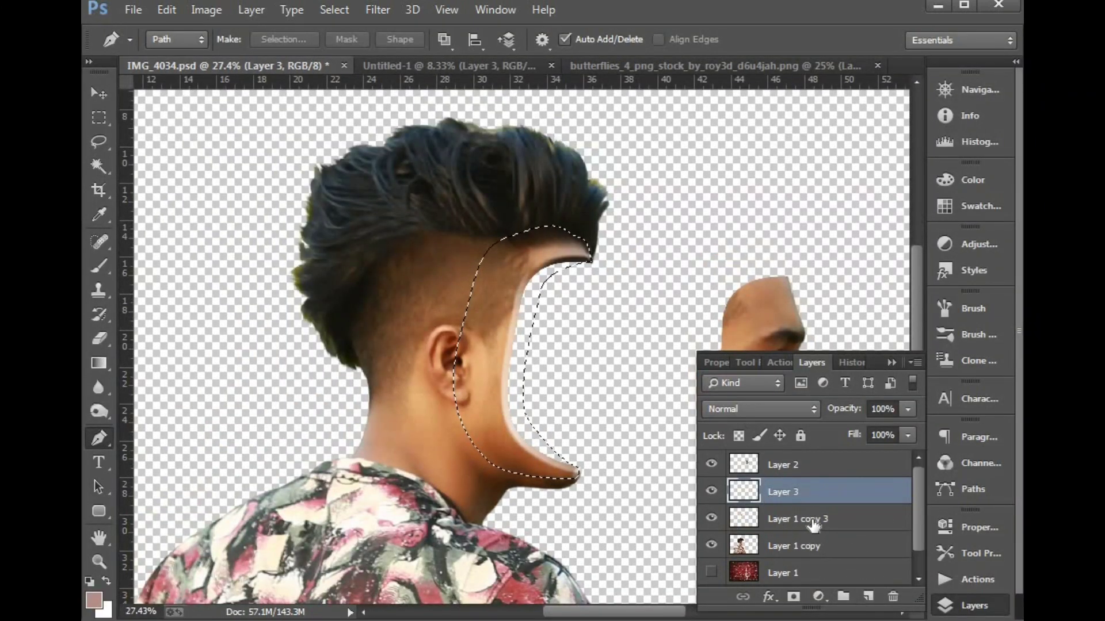
key(ctrl+BackSpace)
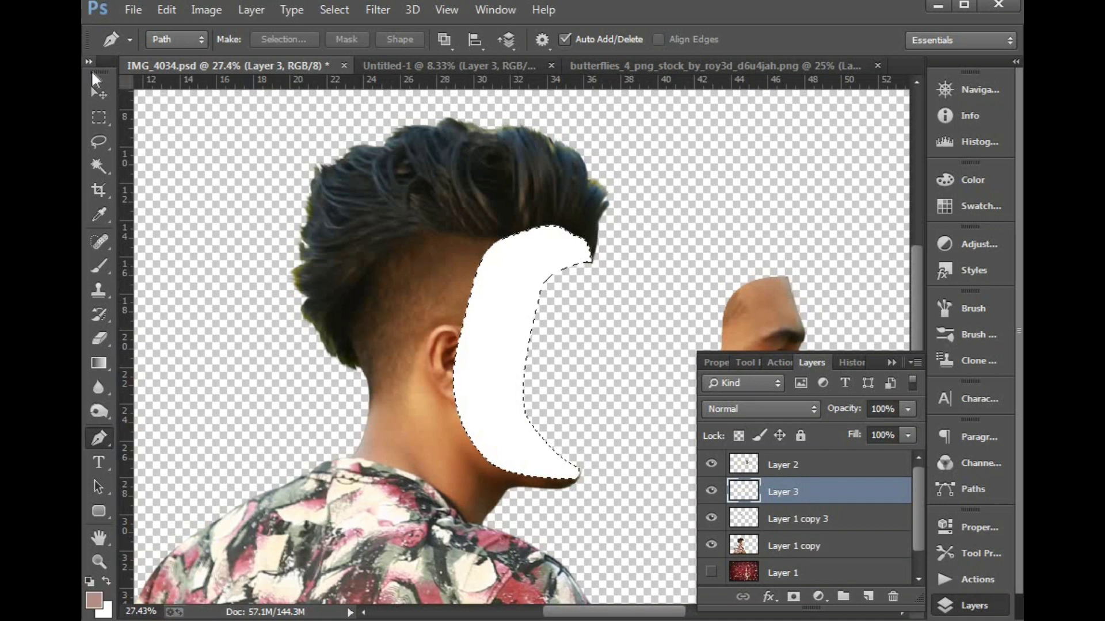
click(97, 91)
key(ctrl+d)
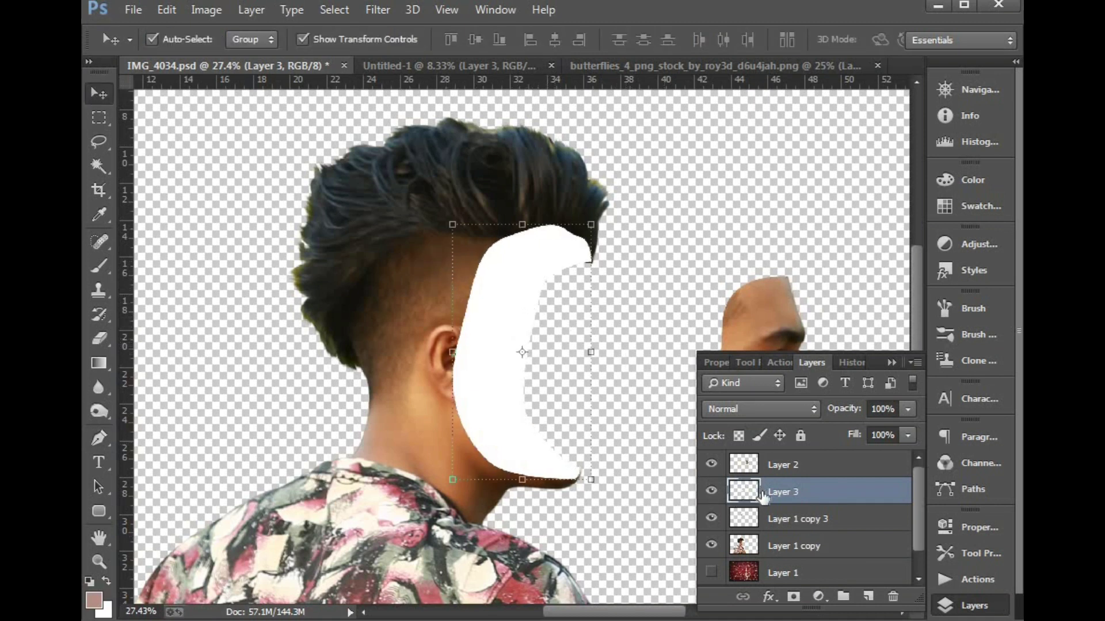
drag(763, 496, 769, 560)
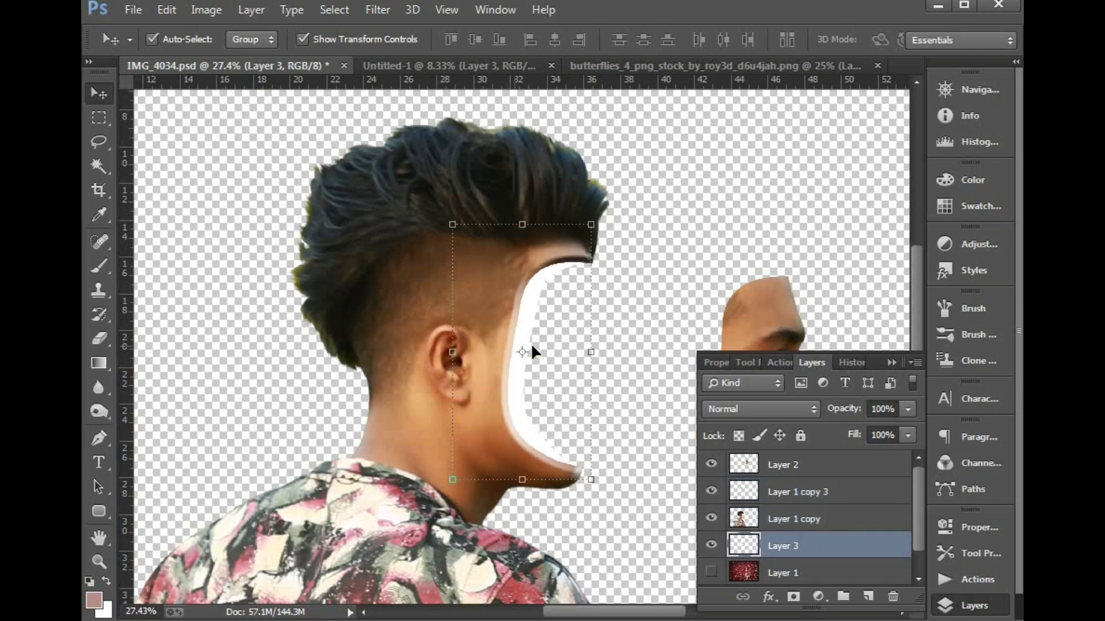
- Apply a Color Overlay to Layer 3 in dark brown 542209, starting from a skin tone sampled near the jaw
click(769, 597)
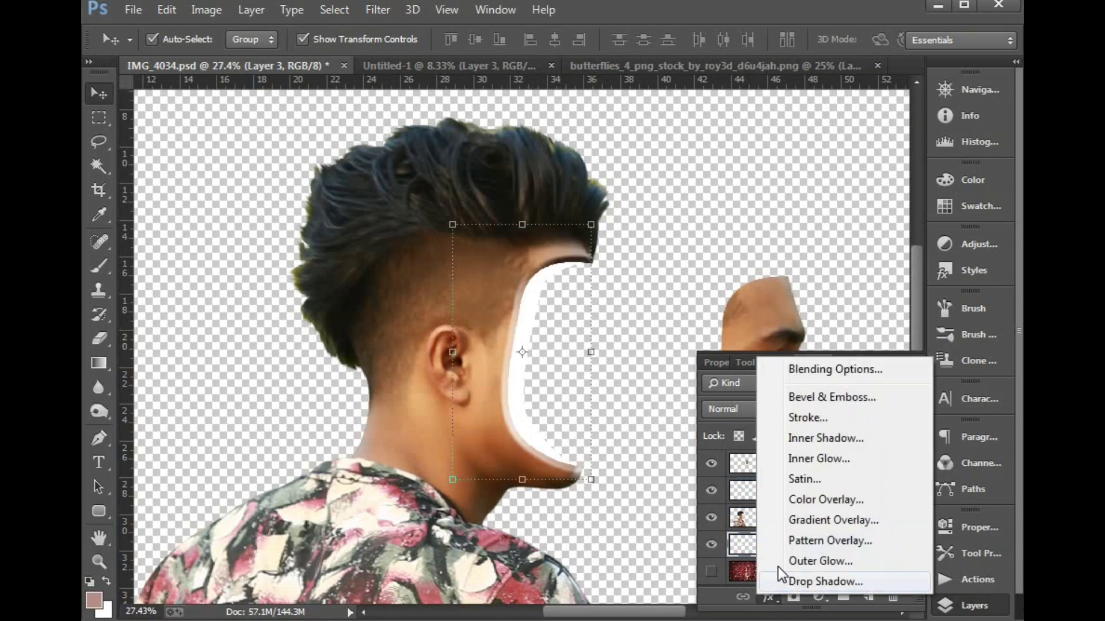
click(813, 500)
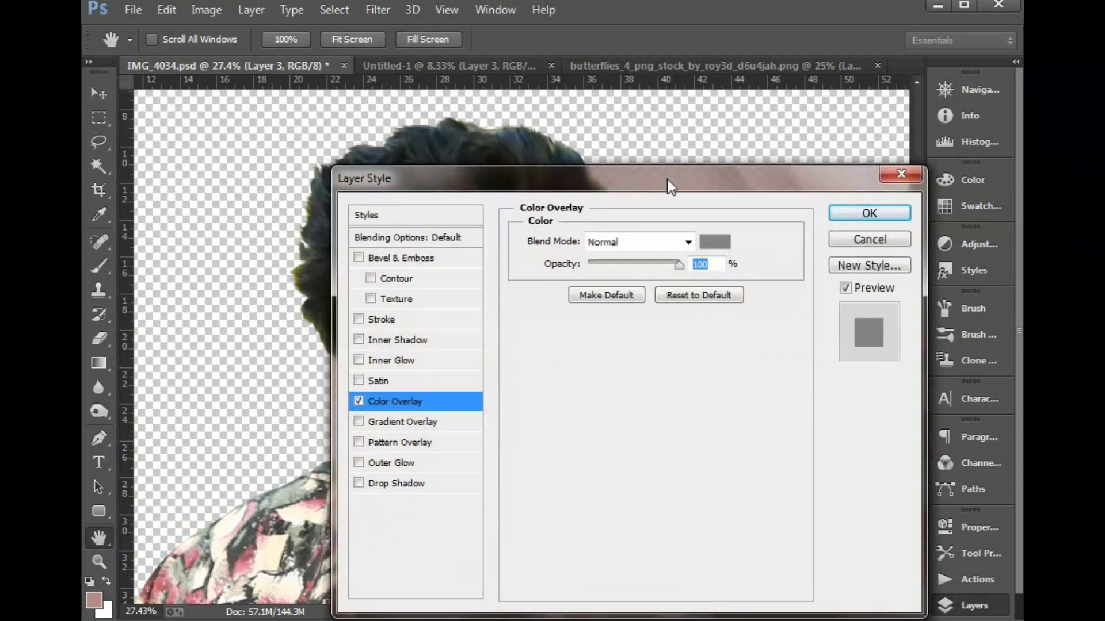
drag(659, 184, 928, 127)
click(974, 178)
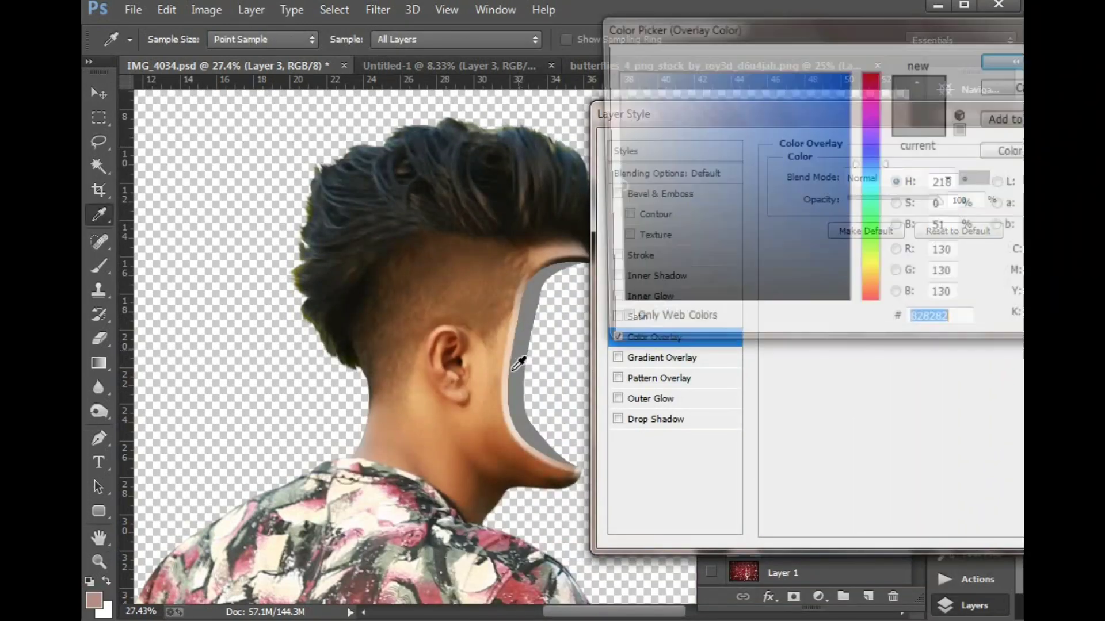
click(516, 472)
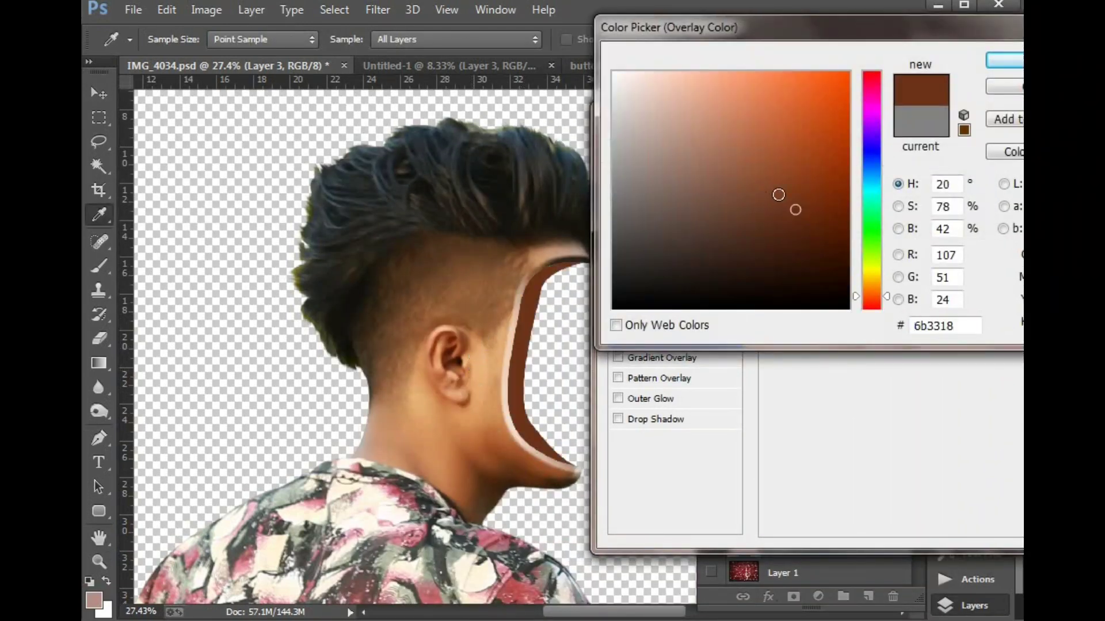
drag(822, 215, 824, 234)
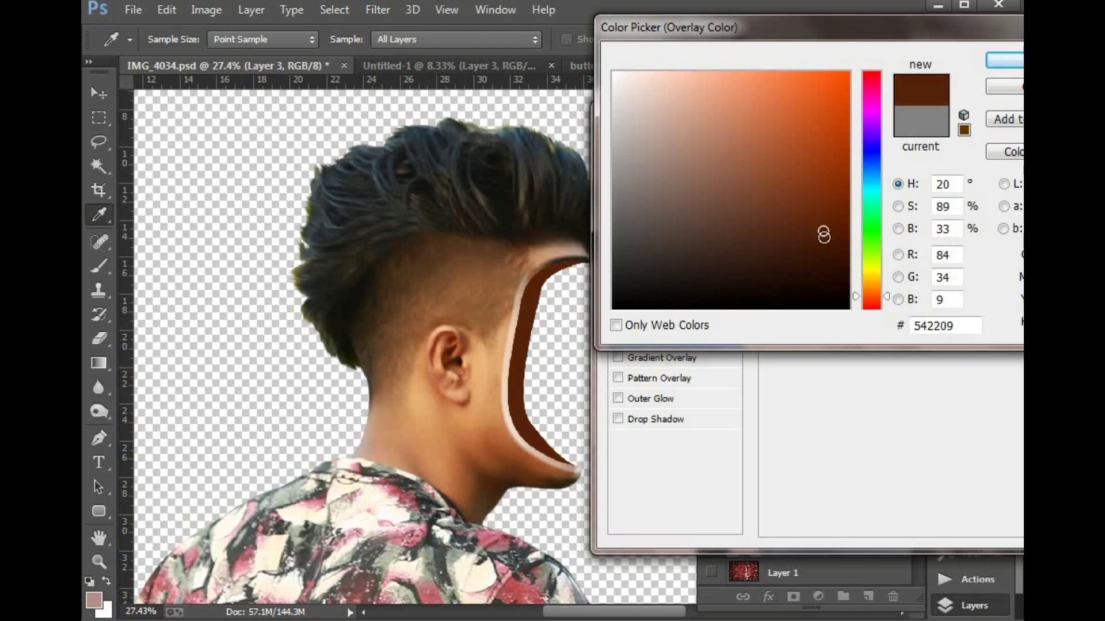
click(1001, 61)
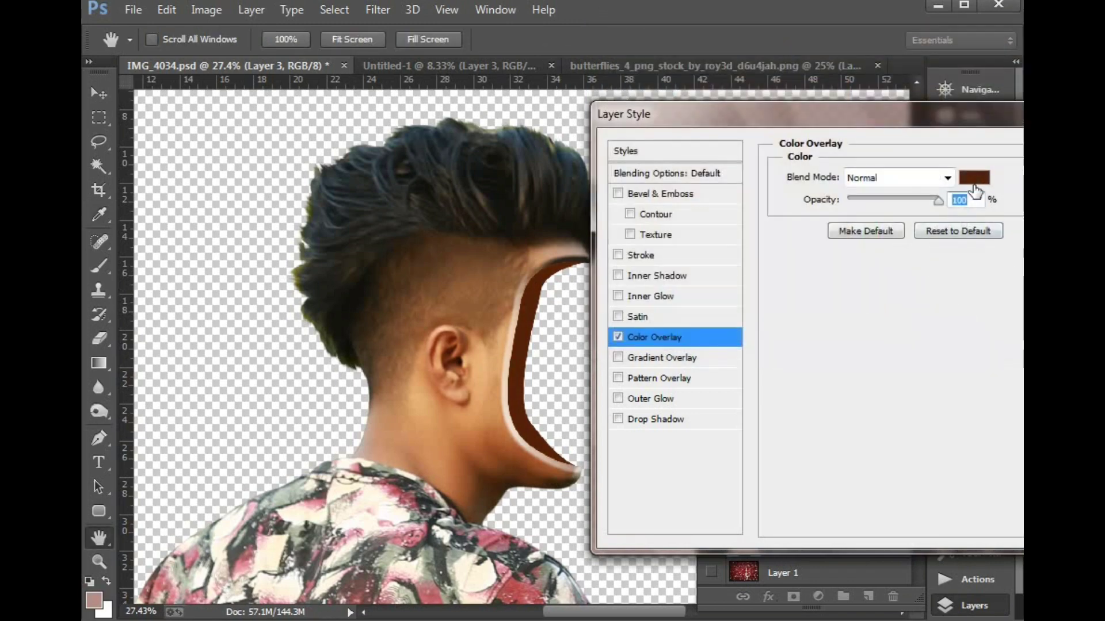
drag(919, 126, 777, 129)
click(972, 157)
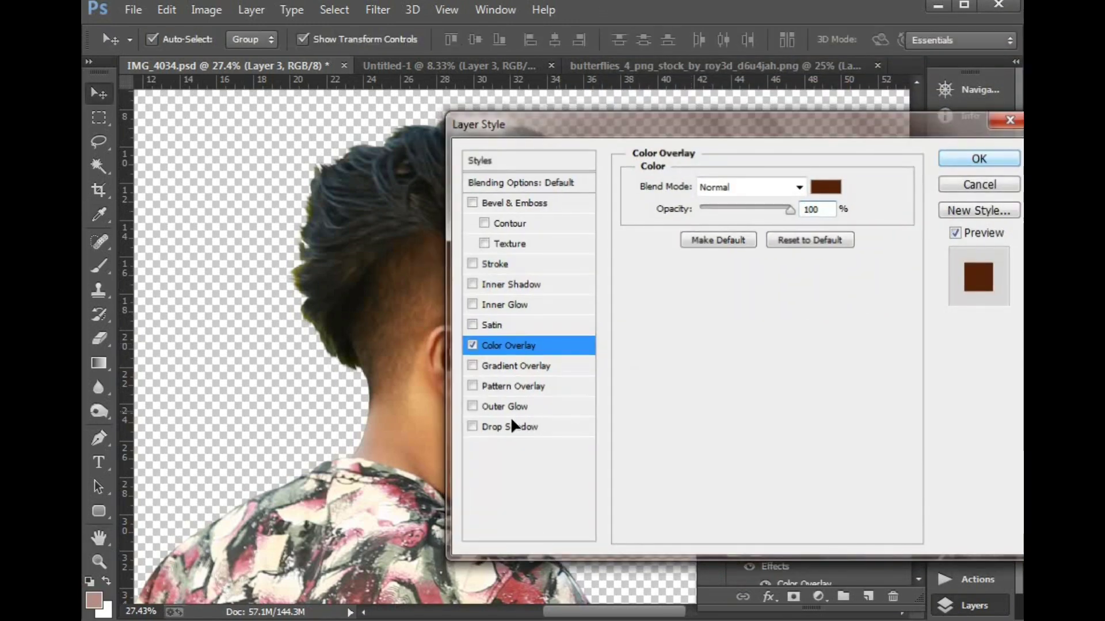
- Add a Bevel & Emboss effect to Layer 3 with depth 246% and size 21 px
click(769, 596)
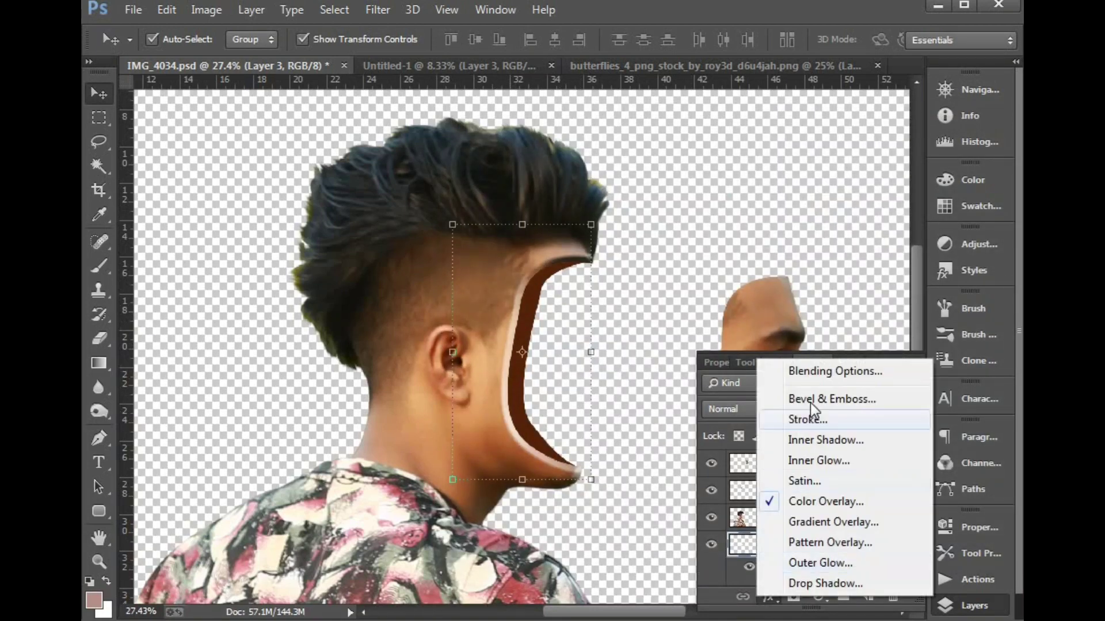
click(832, 398)
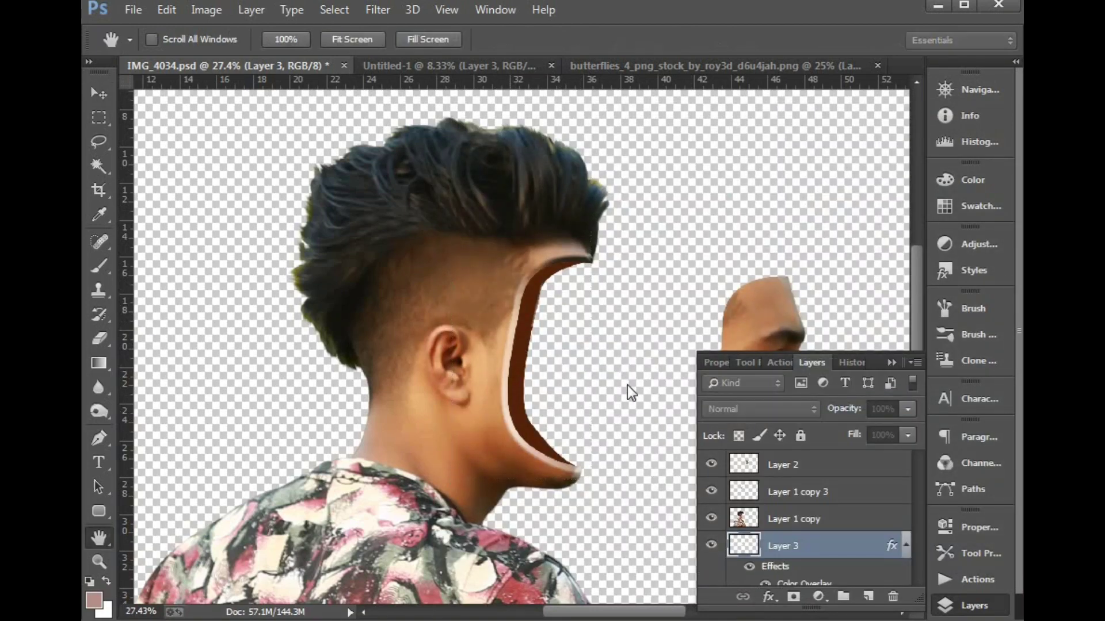
drag(643, 132, 854, 98)
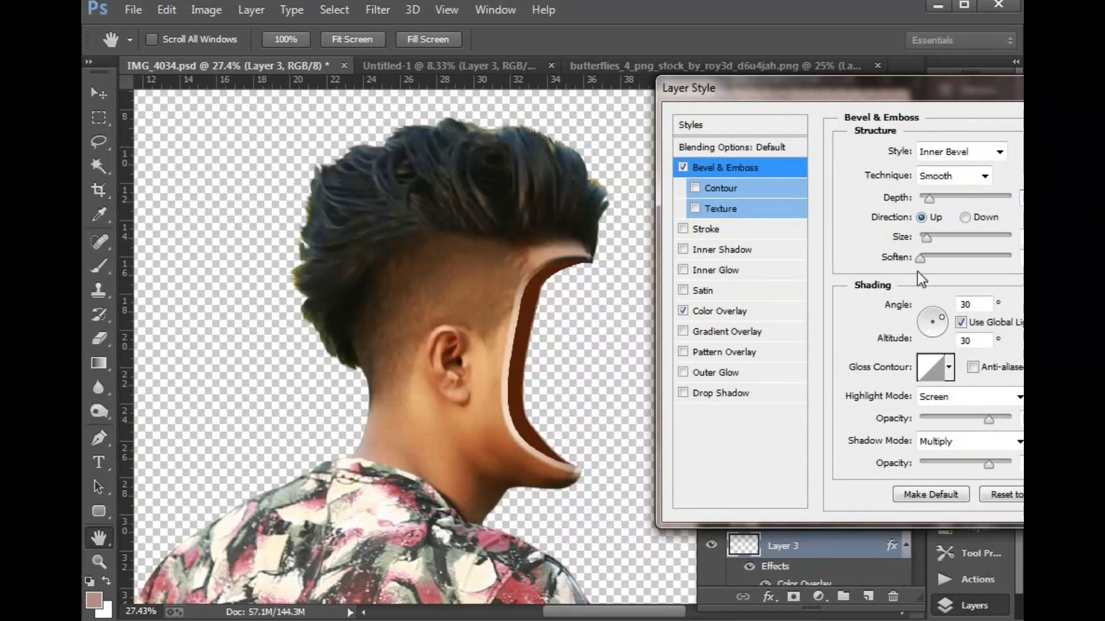
drag(929, 201, 942, 199)
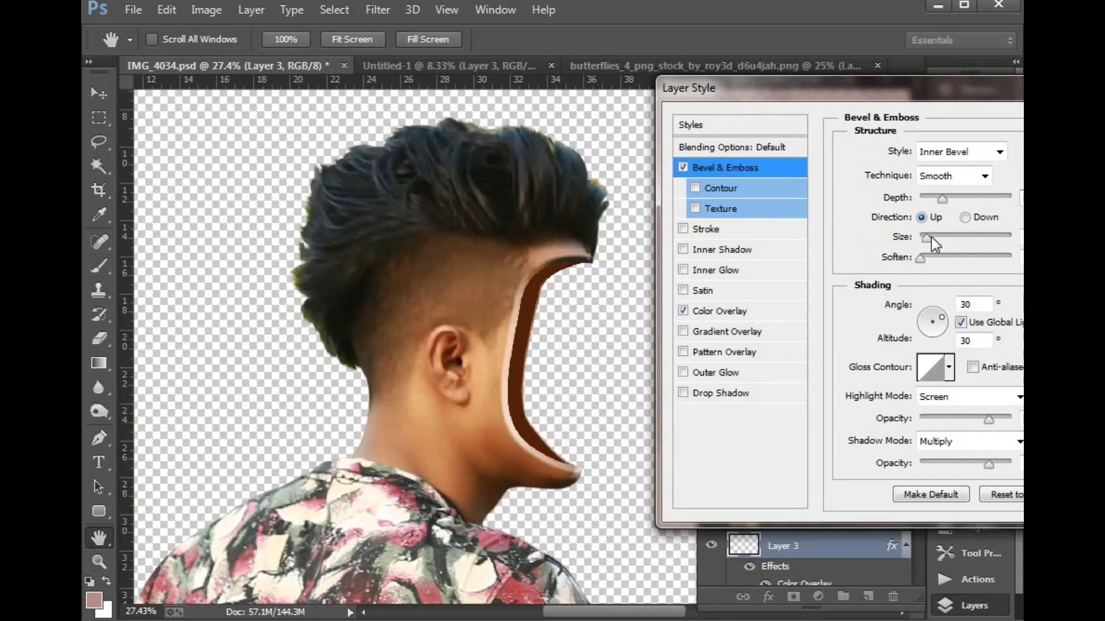
drag(932, 238, 933, 238)
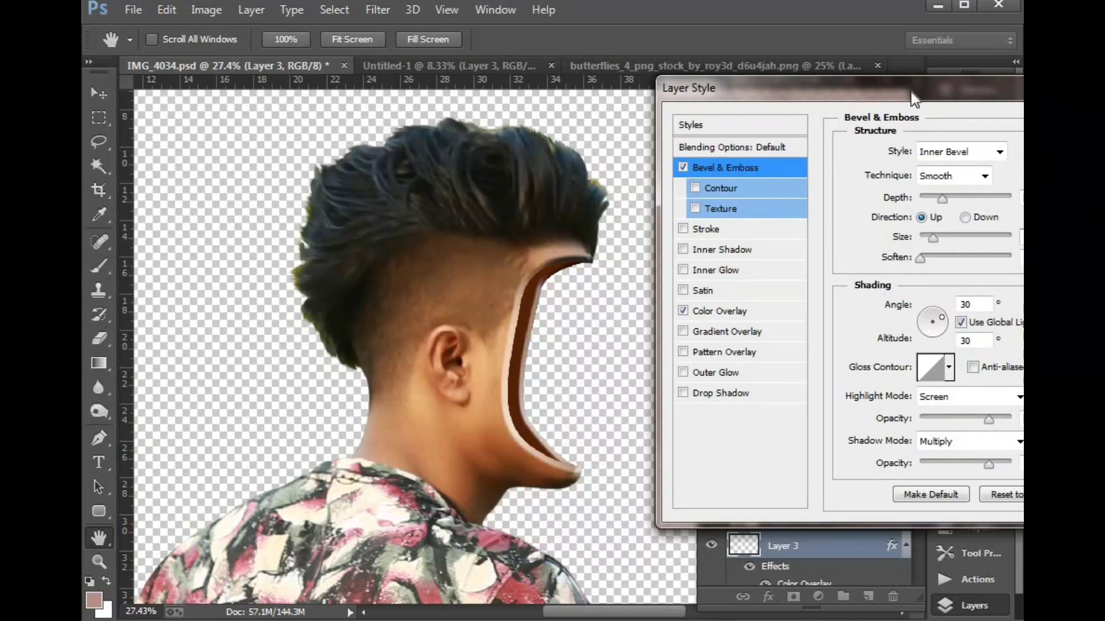
drag(915, 99, 664, 123)
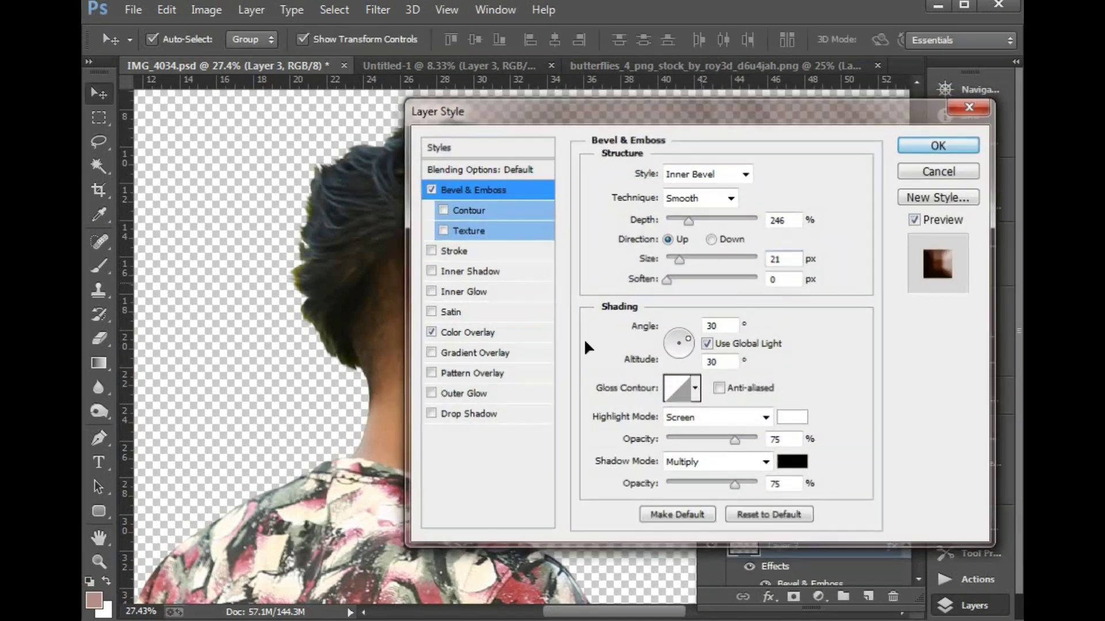
- Apply the Layer 3 style and duplicate Layer 2, the separated face piece
key(Return)
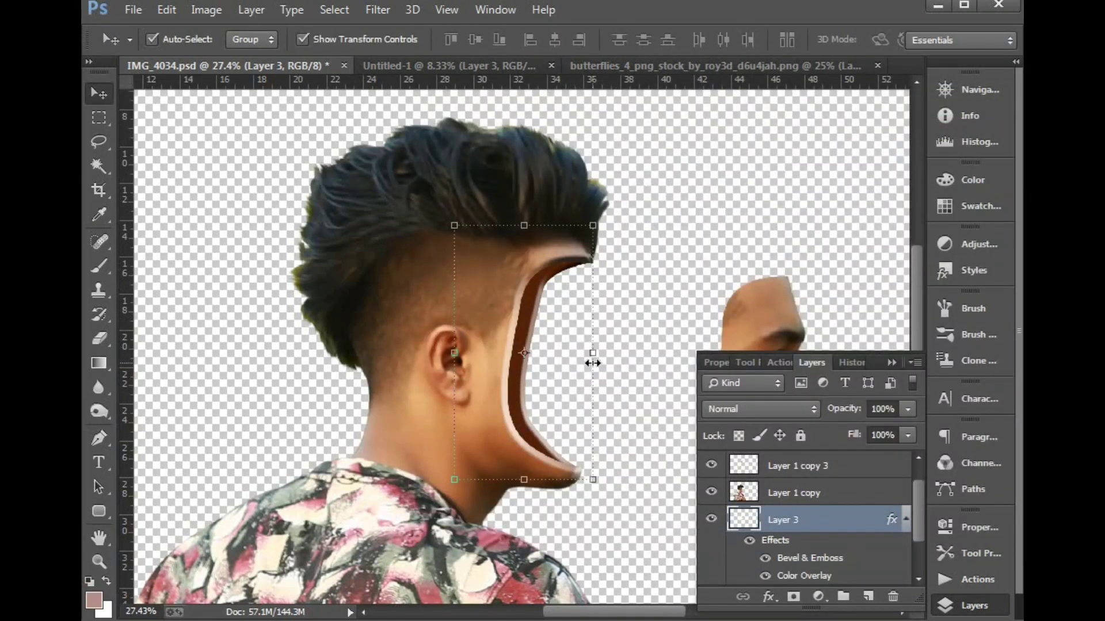
click(400, 183)
key(ctrl+0)
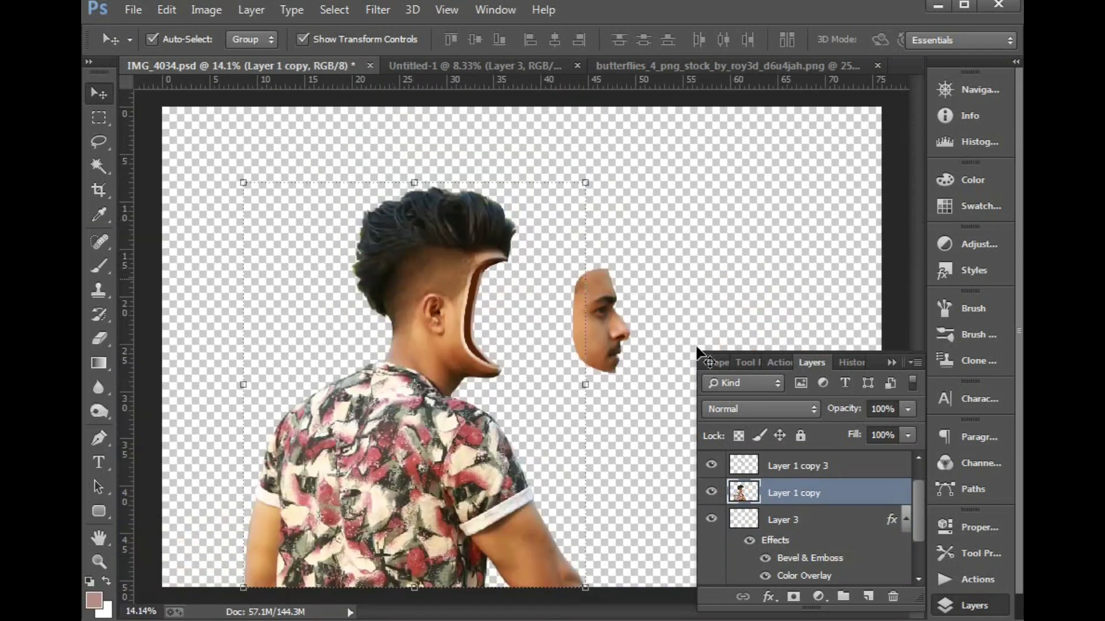
click(608, 287)
drag(507, 236, 824, 465)
drag(680, 388, 602, 403)
drag(486, 347, 643, 408)
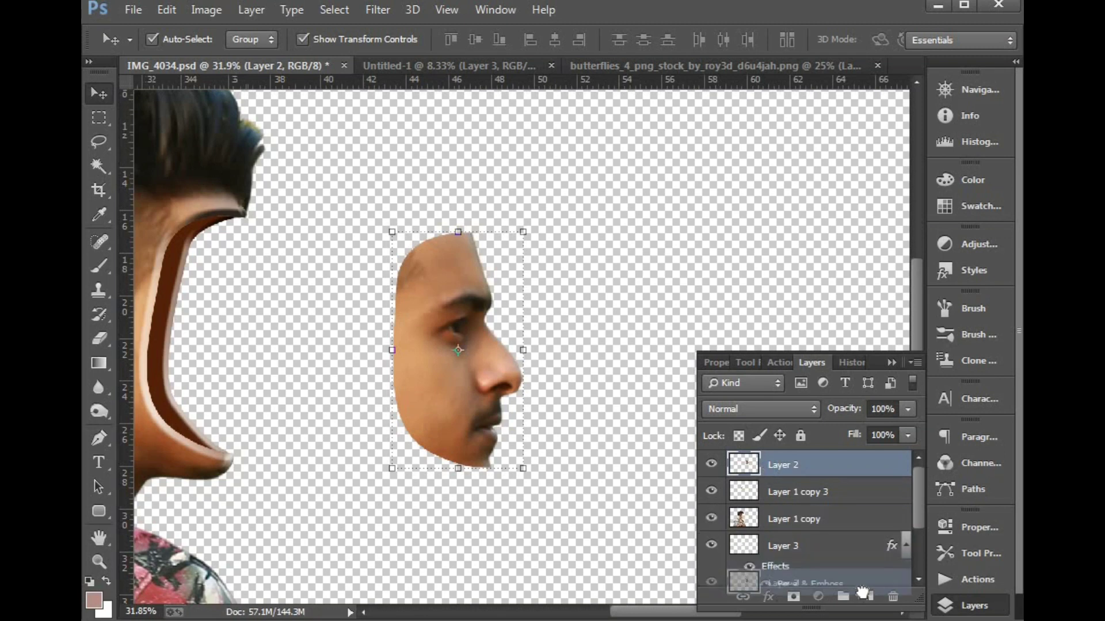
scroll(806, 518, down, 1)
key(ctrl+j)
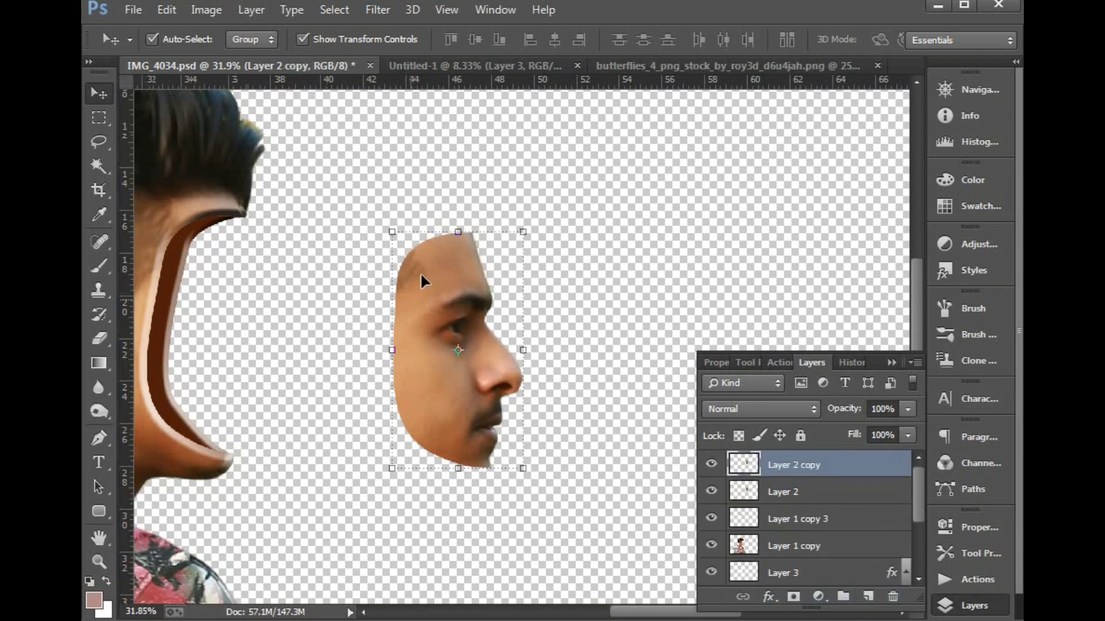
- Add a Bevel & Emboss effect to Layer 2 copy with depth 266%, size 29 px and shadow opacity 49%
click(768, 597)
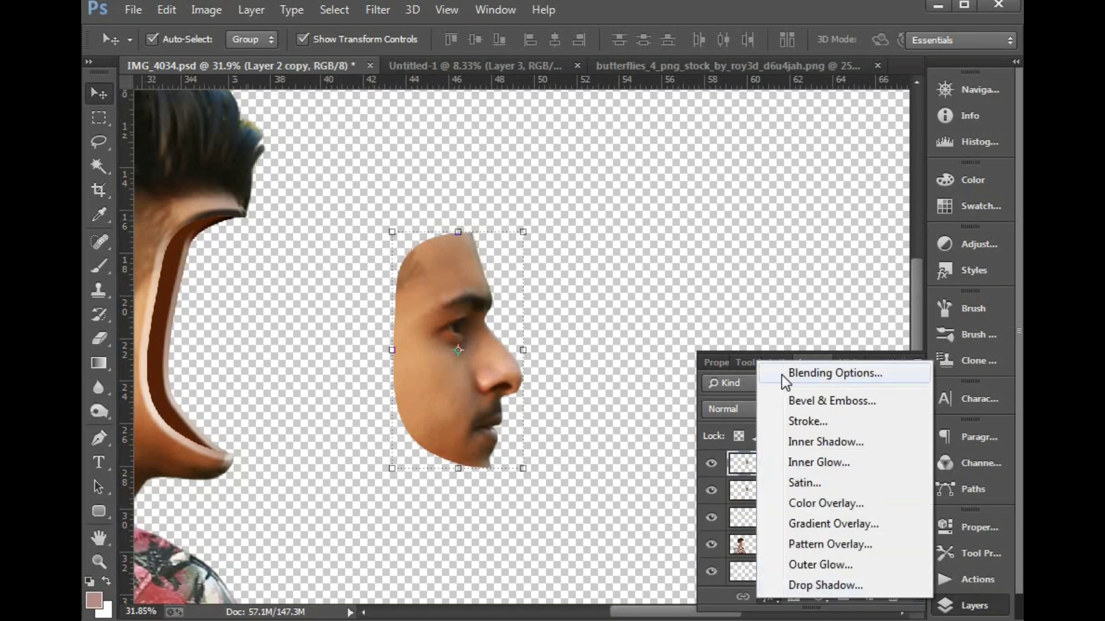
click(785, 398)
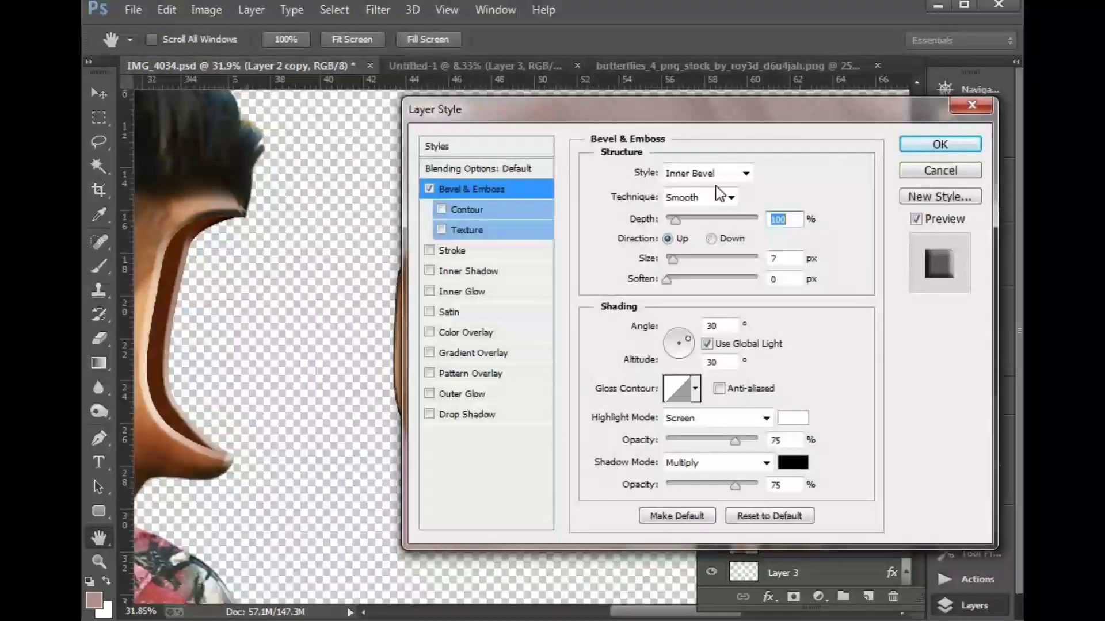
drag(831, 110, 994, 100)
drag(834, 245, 843, 209)
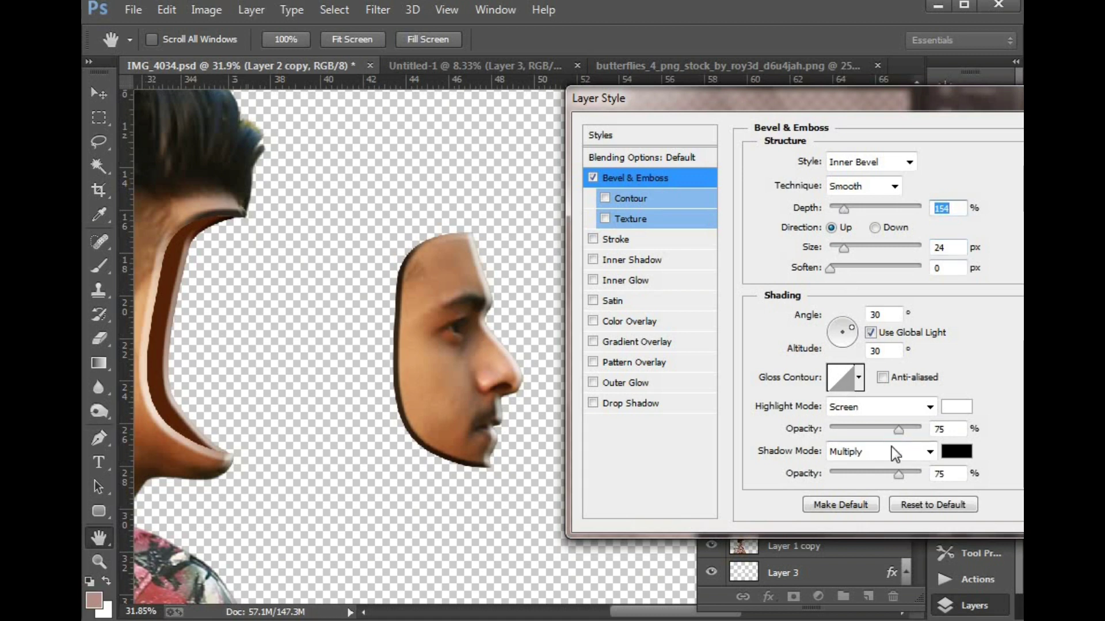
drag(895, 472, 875, 470)
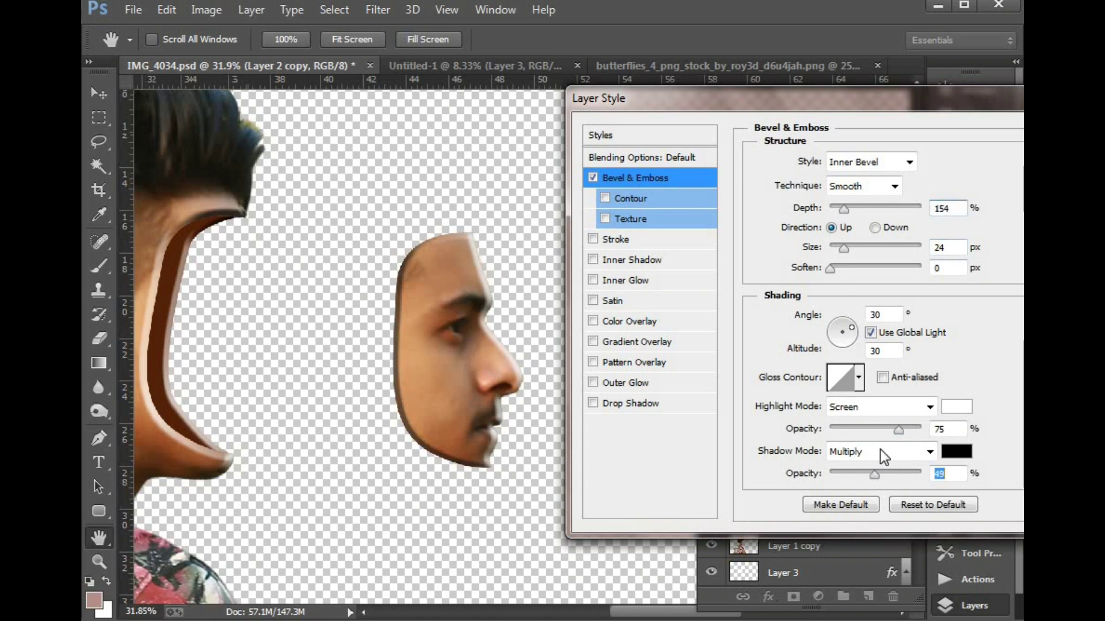
drag(851, 249, 847, 247)
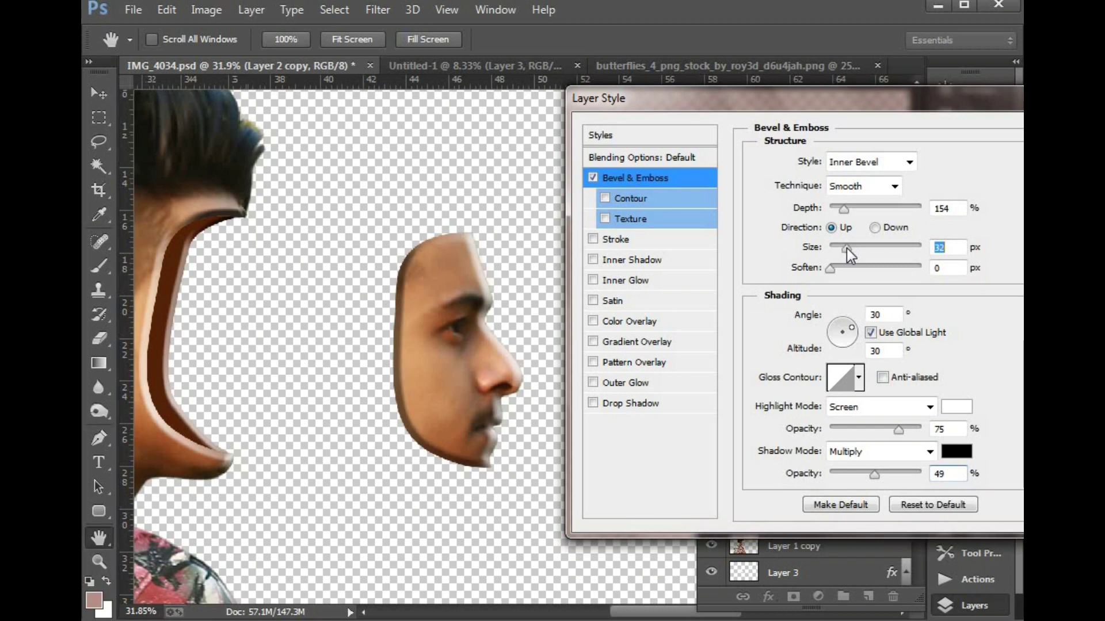
drag(848, 207, 855, 207)
drag(939, 117, 779, 127)
click(920, 143)
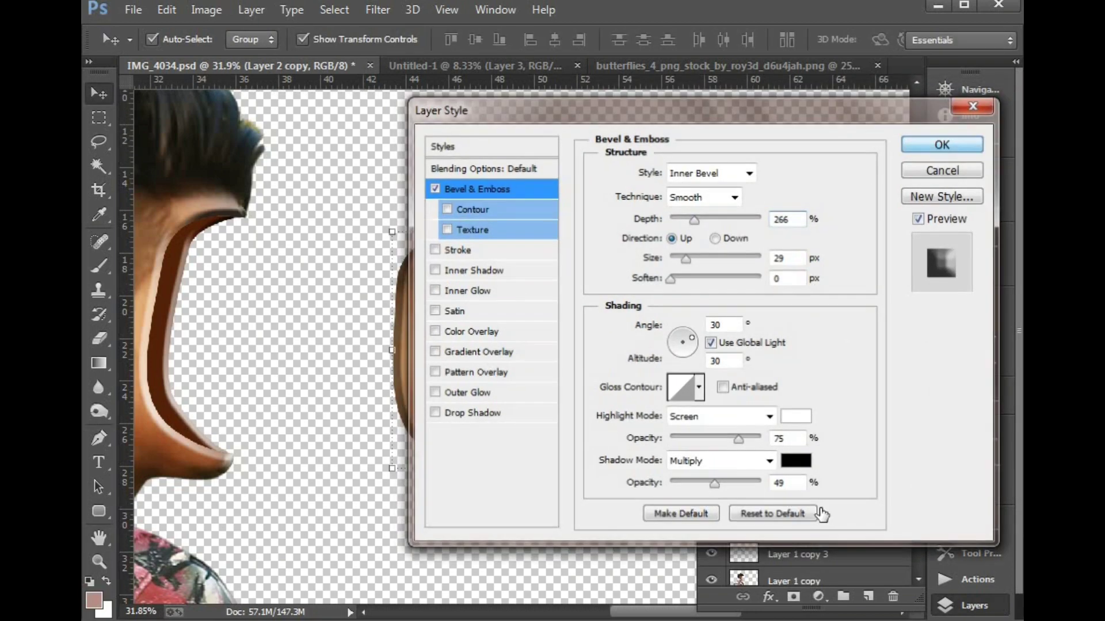
- Duplicate the beveled face layer and merge the two copies into one plain layer with the bevel baked in
key(ctrl+j)
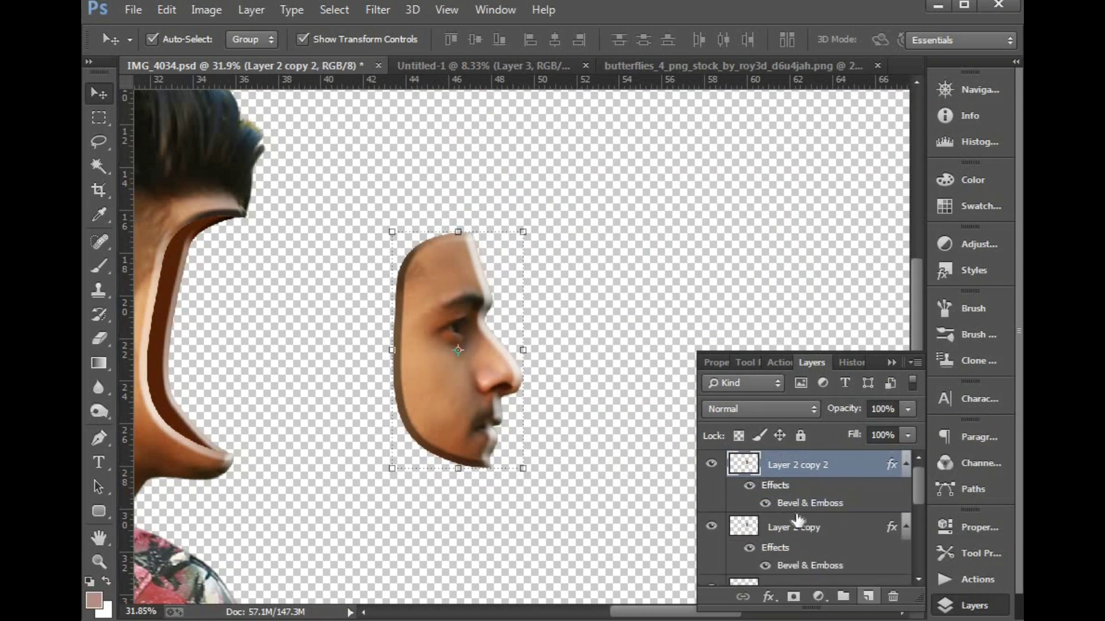
click(778, 528)
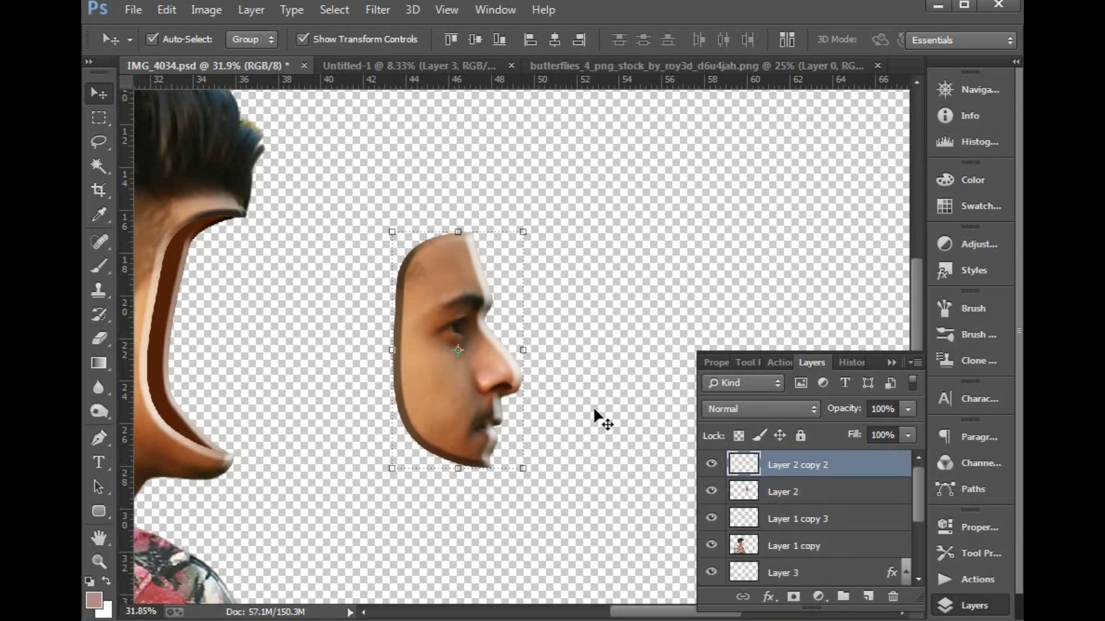
key(Delete)
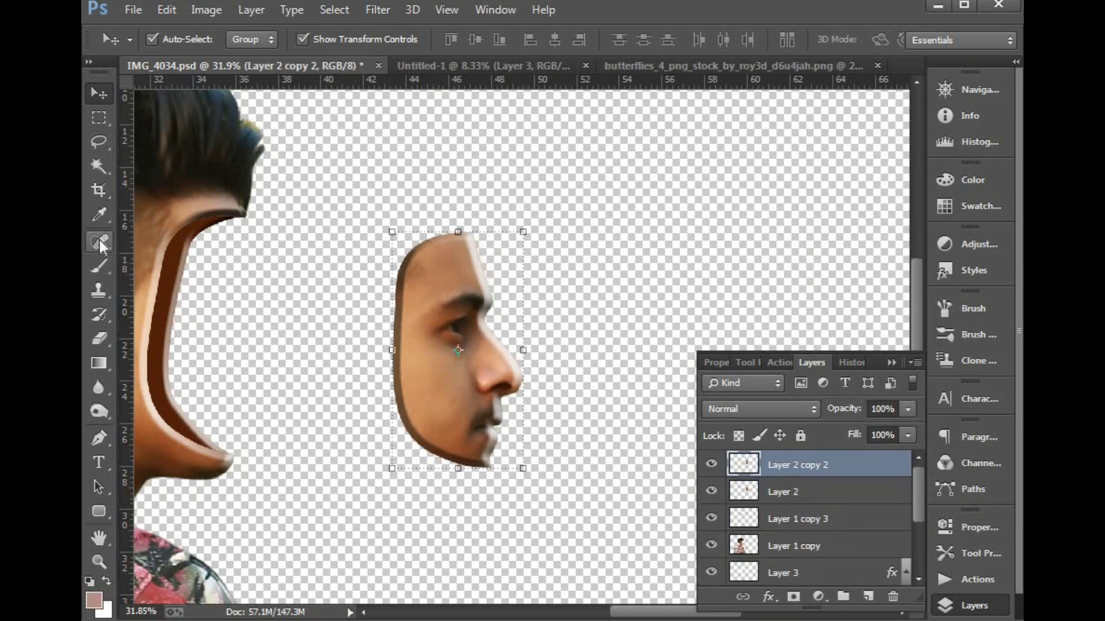
- Erase the bevel along the forehead, nose and mouth profile of the separated face with a 175 px Eraser
click(98, 239)
click(100, 340)
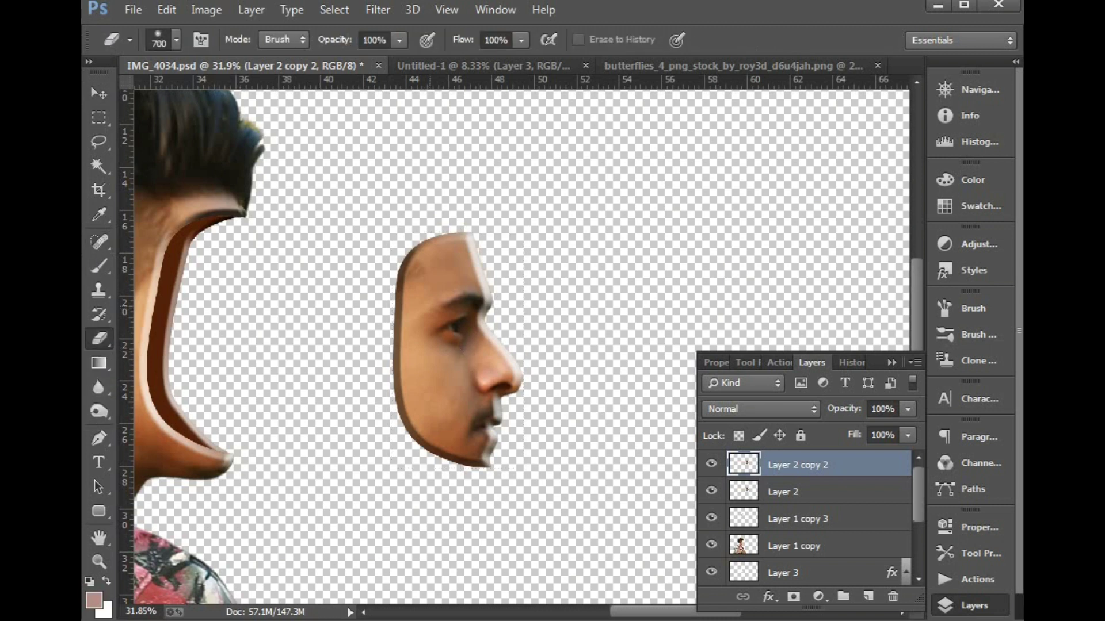
key(bracketleft)
key(bracketleft)
key(bracketleft)
key(bracketleft)
key(bracketleft)
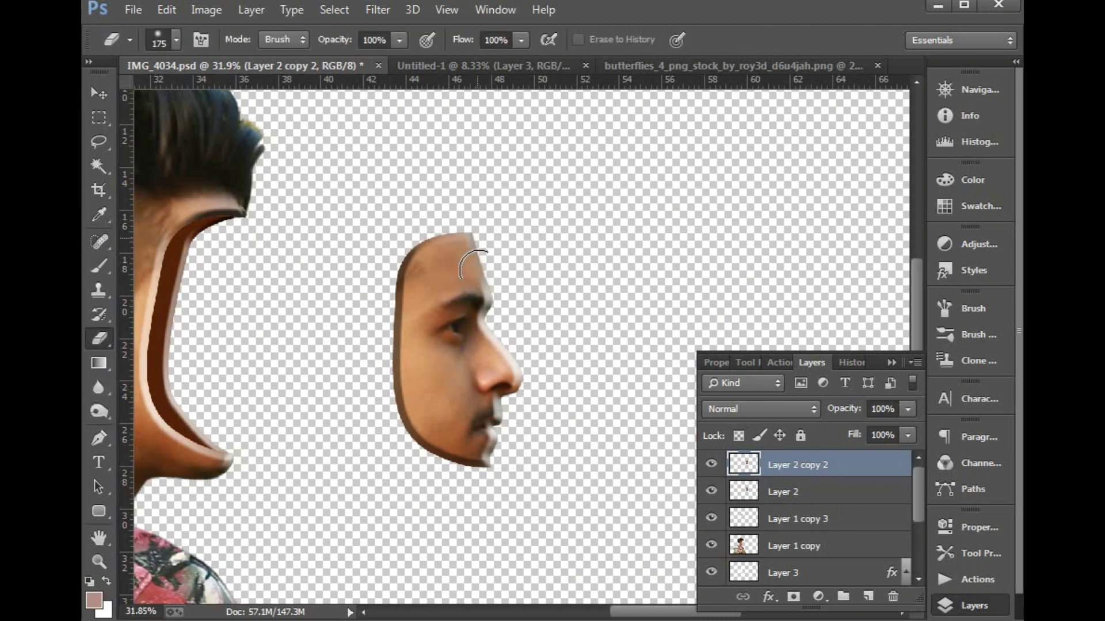
mouse_move(509, 381)
mouse_down()
mouse_move(482, 413)
mouse_move(498, 437)
mouse_move(488, 443)
mouse_move(516, 438)
mouse_up()
drag(433, 410, 695, 392)
- Activate Layer 1 copy 3 and touch up the bevel at the chin end of the face opening with the Eraser
key(v)
right_click(432, 242)
click(414, 250)
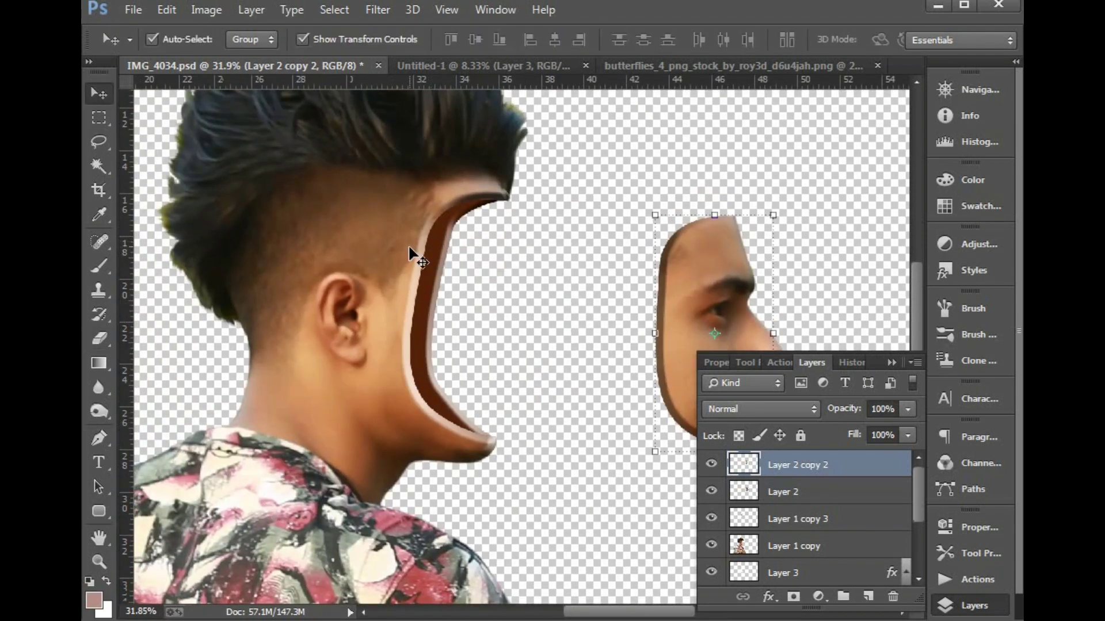
click(415, 257)
key(e)
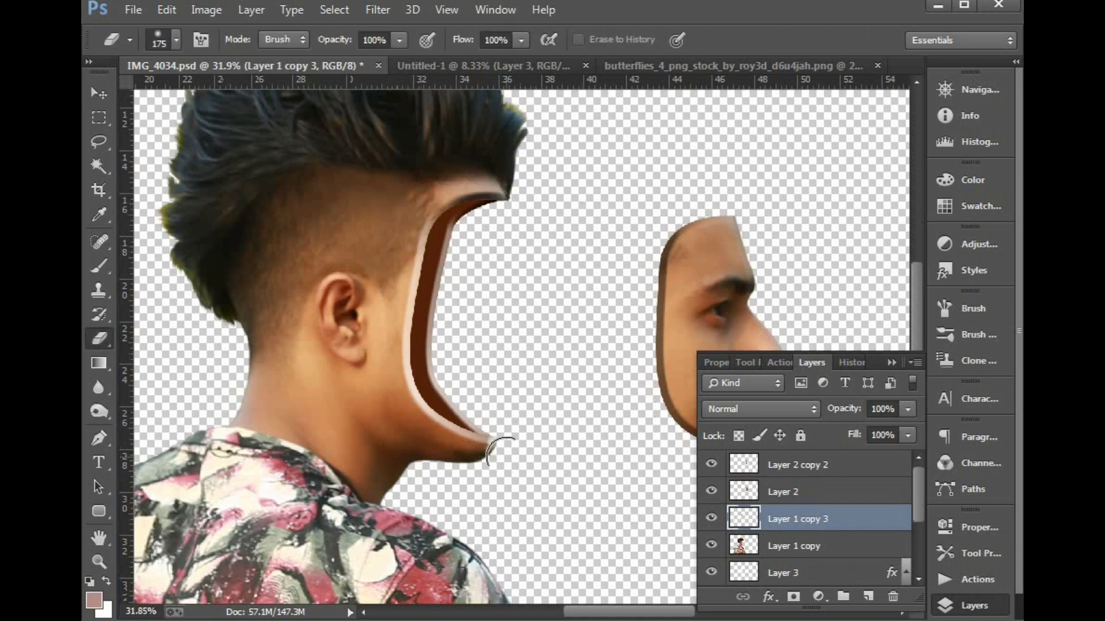
key(ctrl+minus)
key(ctrl+minus)
key(ctrl+minus)
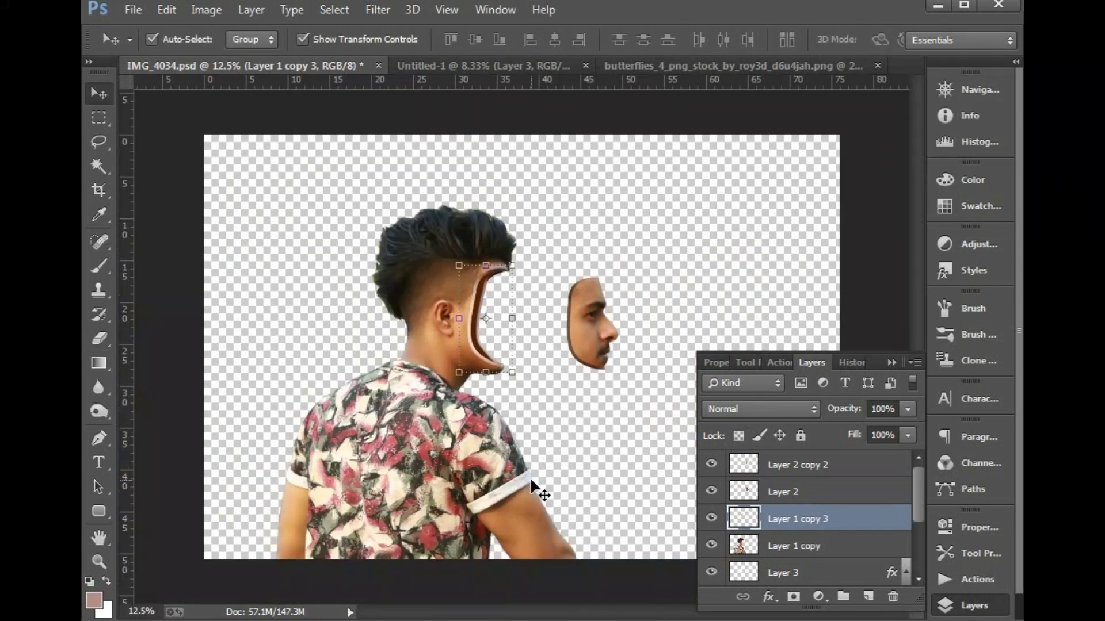
- Copy the topmost dark green ivy cluster from the Untitled-1 document into IMG_4034.psd
click(972, 605)
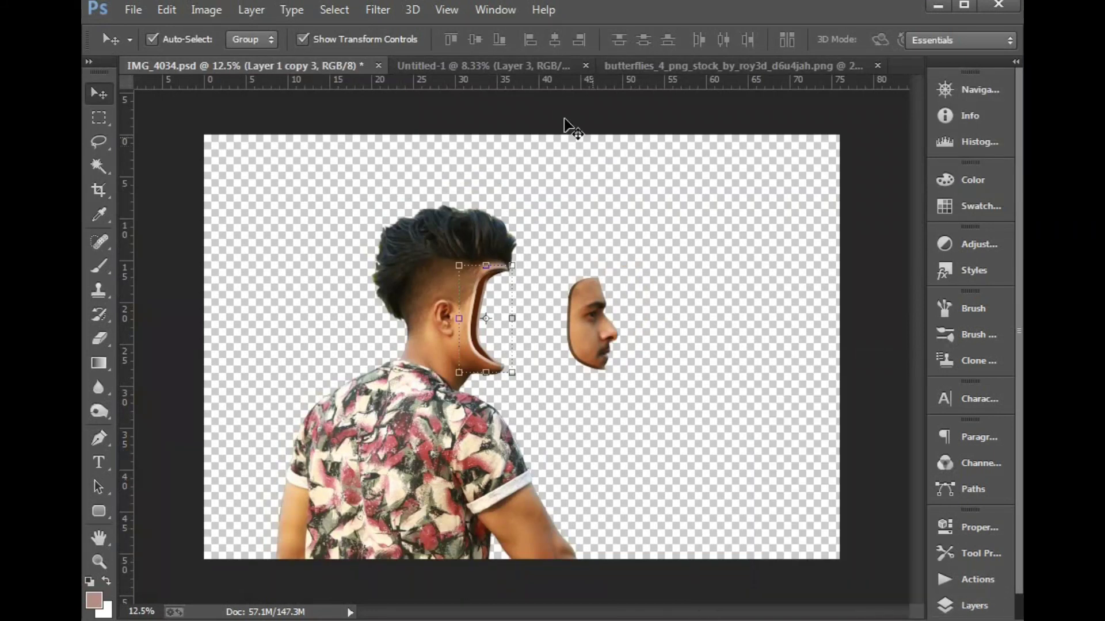
click(502, 65)
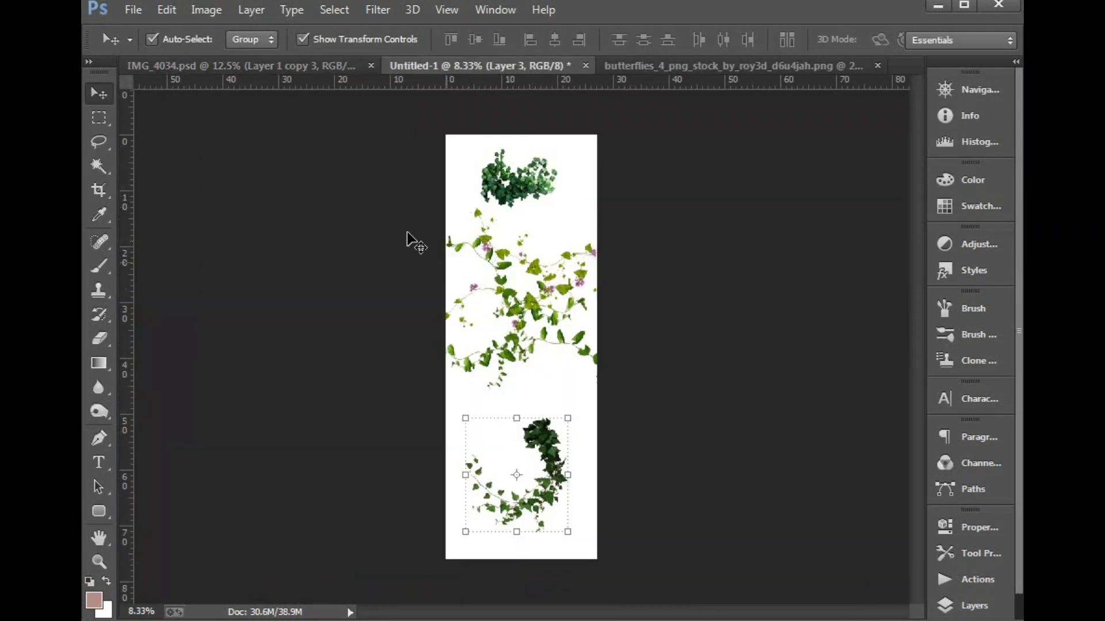
scroll(685, 387, up, 5)
drag(520, 148, 559, 370)
click(556, 315)
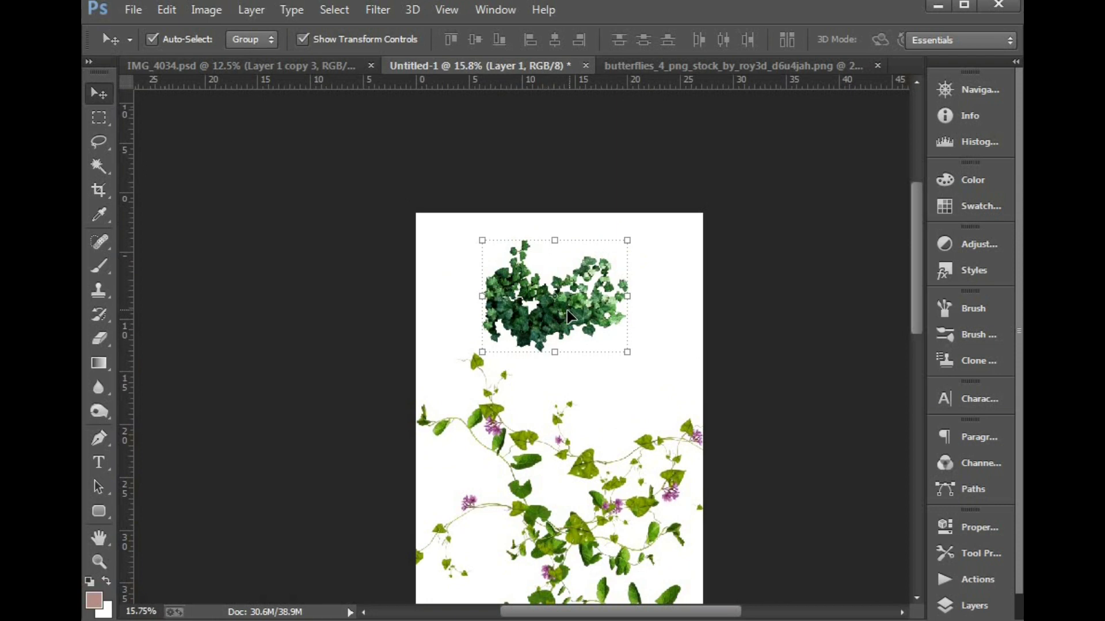
drag(568, 315, 315, 187)
scroll(743, 449, up, 2)
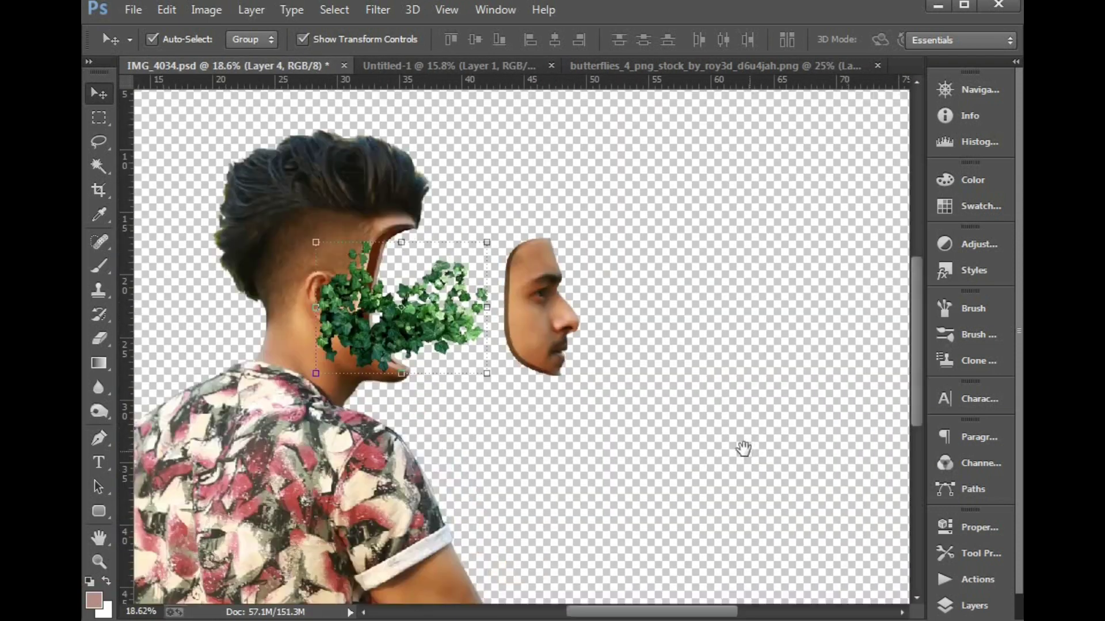
- Enlarge the ivy cluster and position it to bridge the gap between the face opening and the separated face
drag(743, 448, 717, 448)
drag(412, 304, 439, 299)
drag(490, 374, 512, 384)
drag(425, 336, 422, 324)
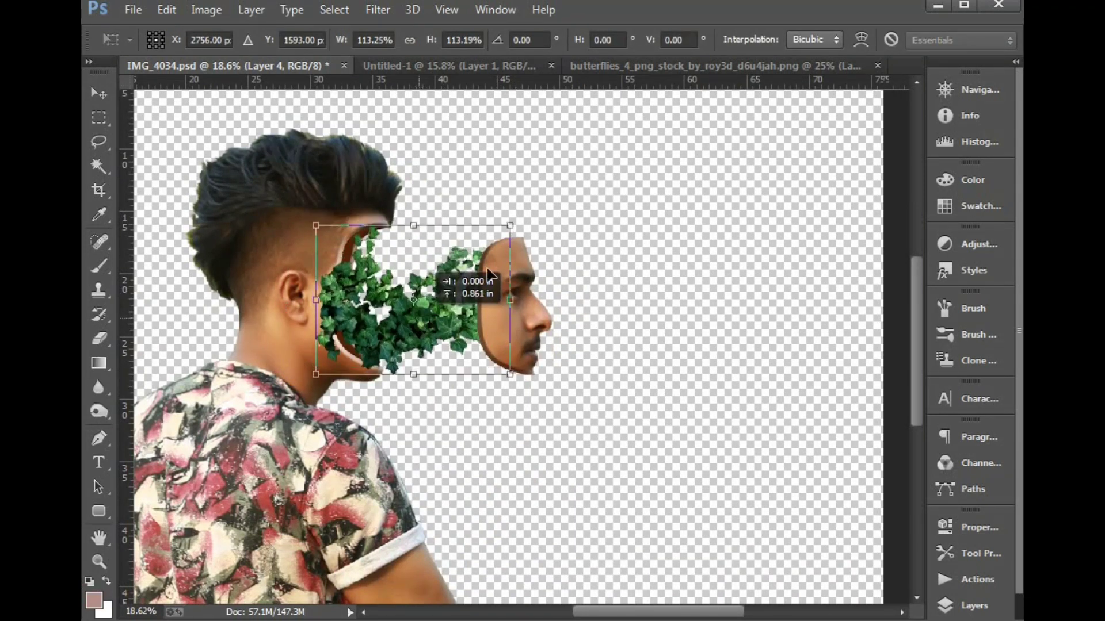
drag(526, 208, 534, 216)
drag(408, 288, 405, 298)
drag(514, 234, 544, 206)
double_click(403, 265)
drag(412, 275, 395, 301)
key(Up)
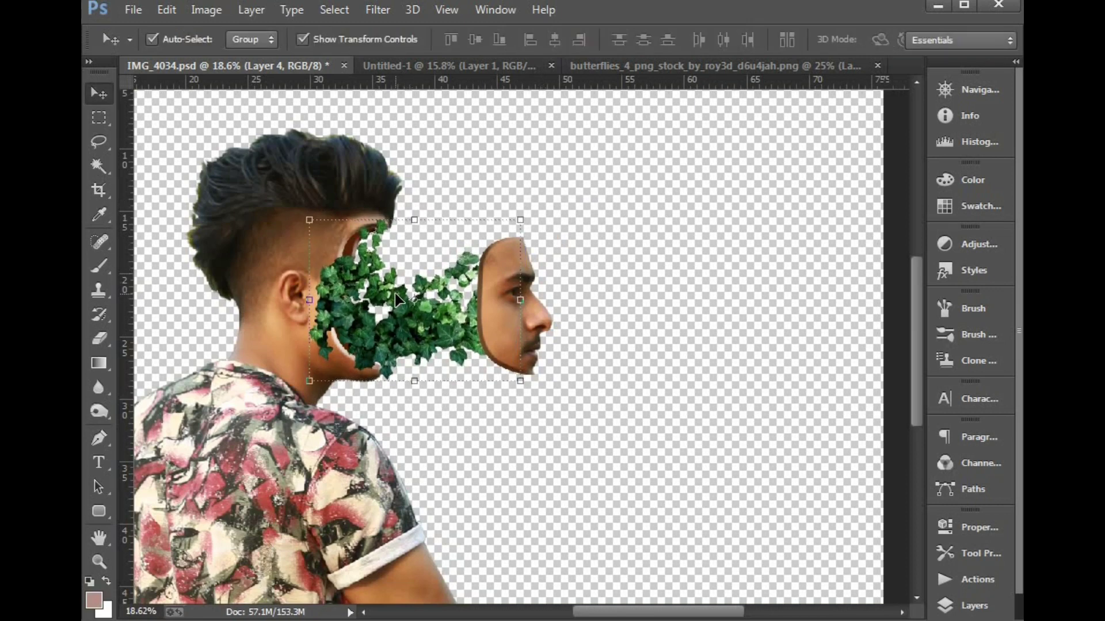
key(Down)
key(Down)
- Scale the ivy to about 103%, rotate it about 5°, and nudge it slightly down
drag(265, 188, 781, 517)
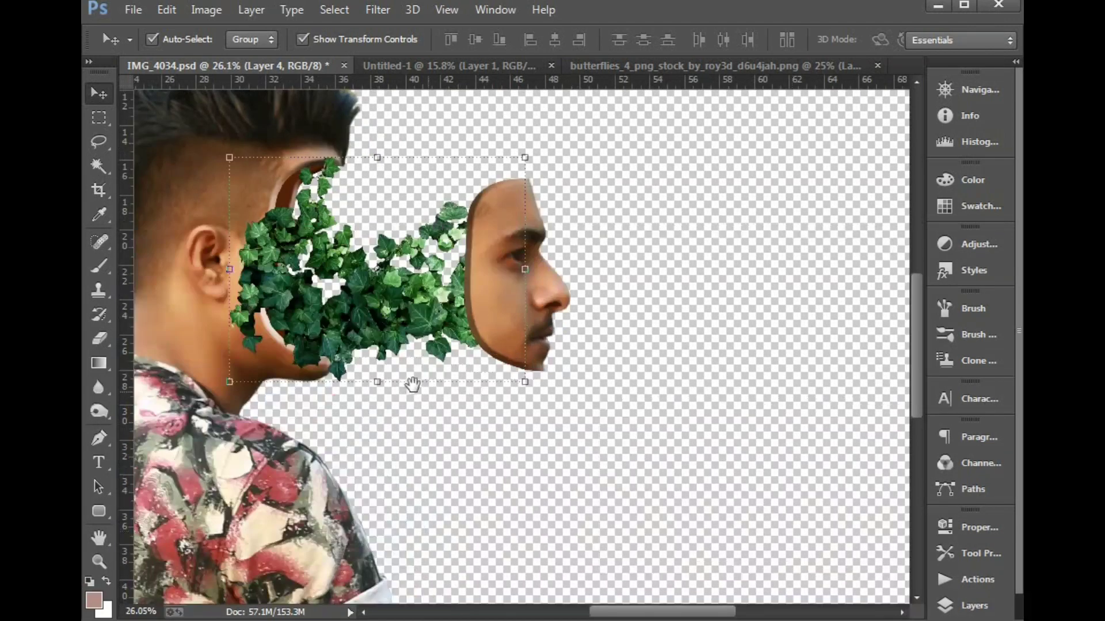
drag(412, 385, 542, 431)
drag(355, 195, 350, 190)
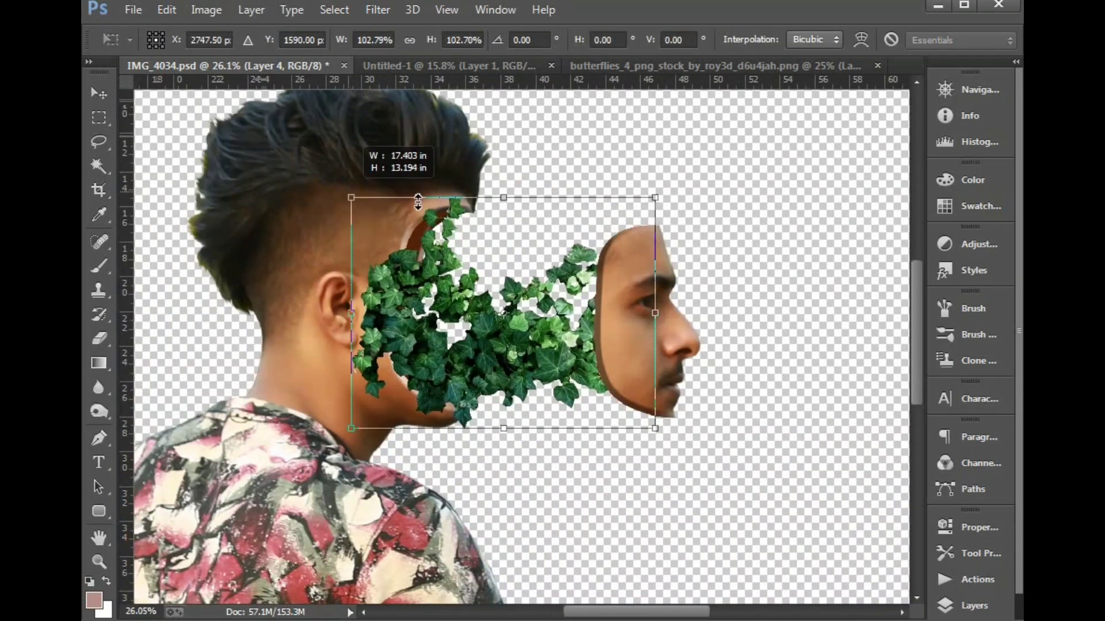
drag(693, 170, 705, 194)
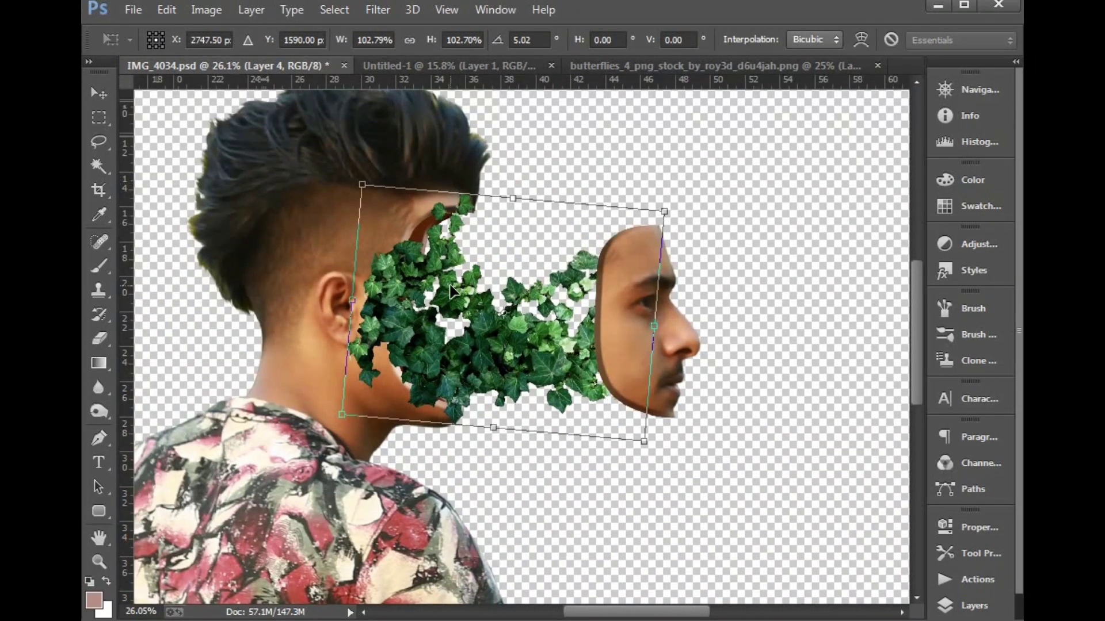
key(Return)
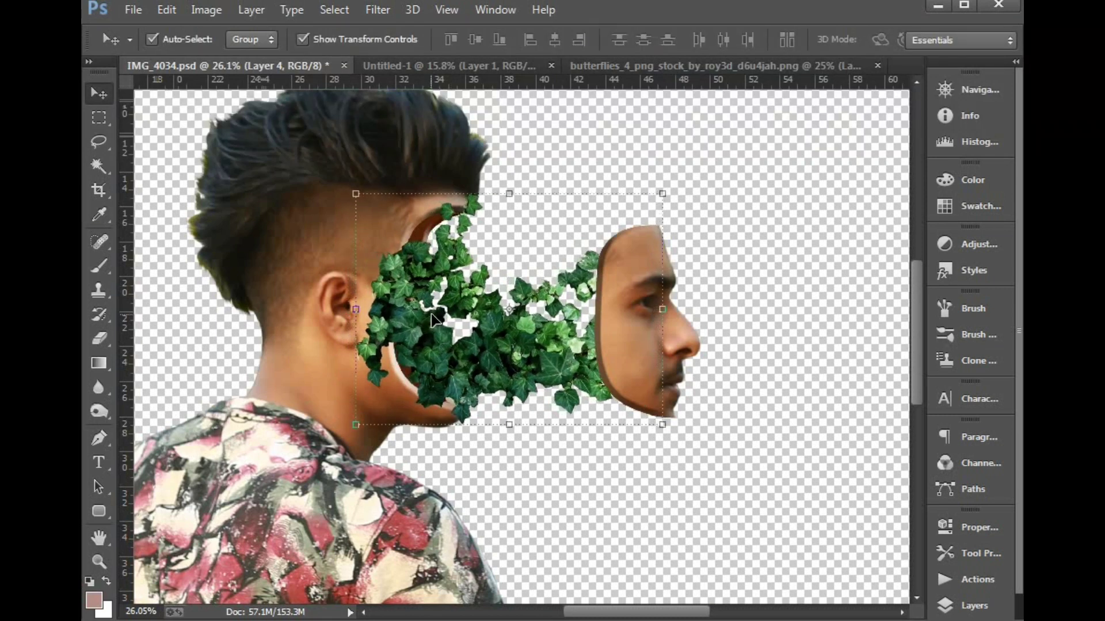
key(shift+Down)
key(shift+Down)
key(shift+Down)
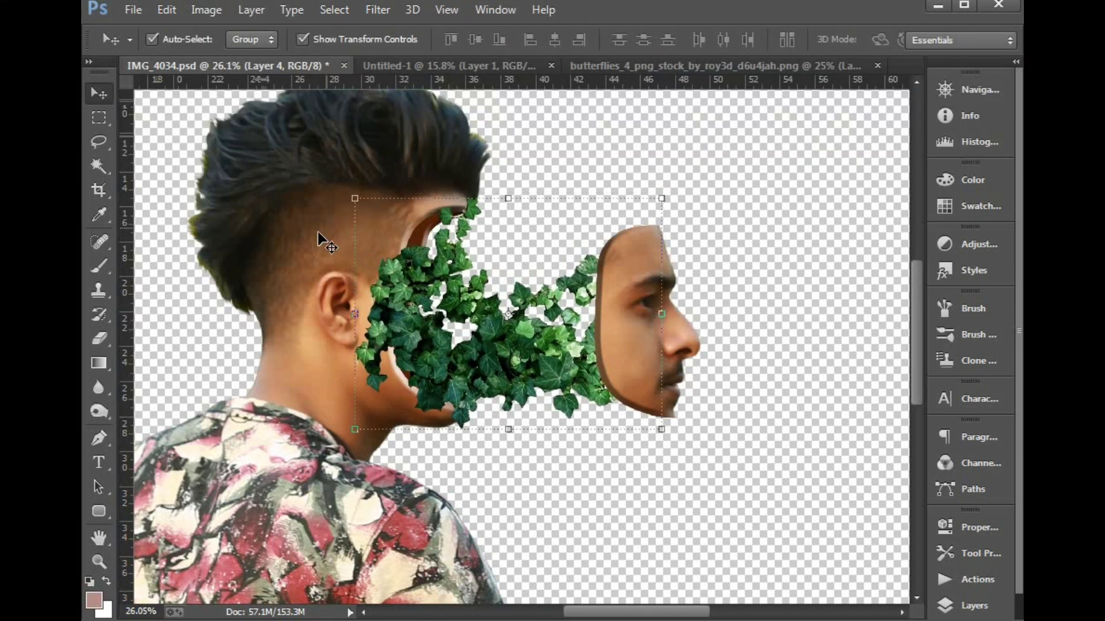
- Activate Layer 1 copy and make a Magic Wand selection that follows the man's outline and the face opening
click(340, 266)
right_click(288, 259)
click(274, 241)
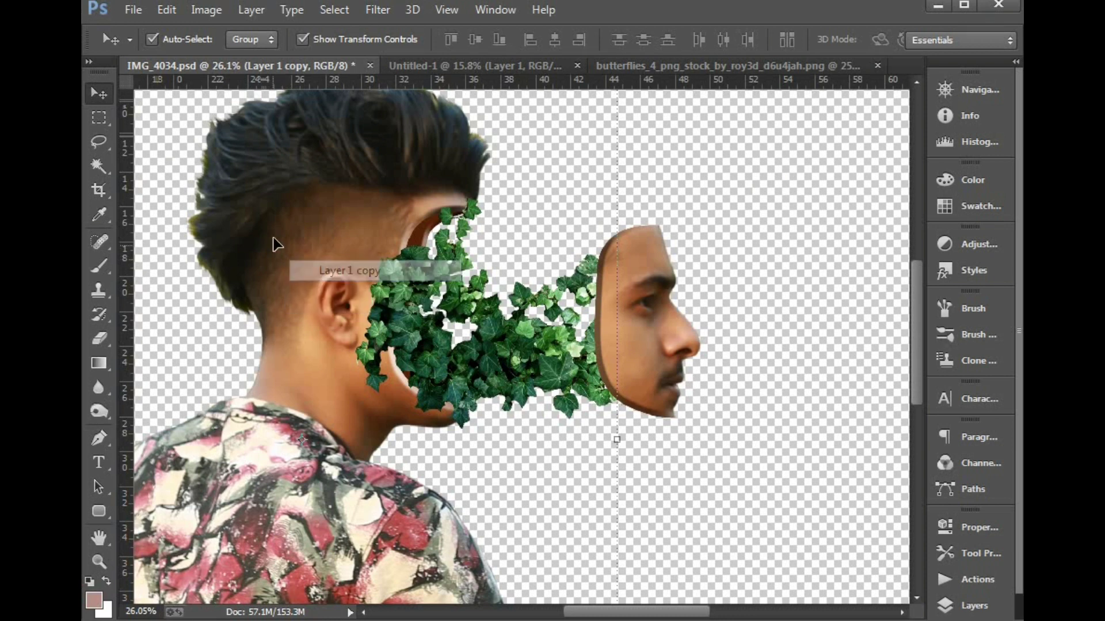
right_click(268, 244)
click(289, 257)
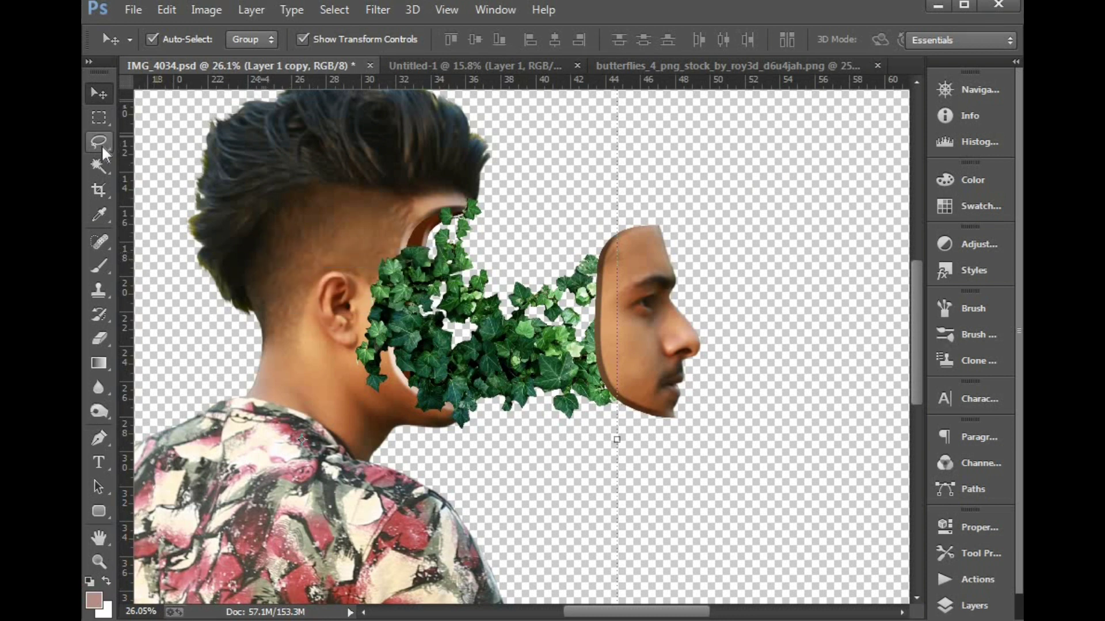
click(102, 166)
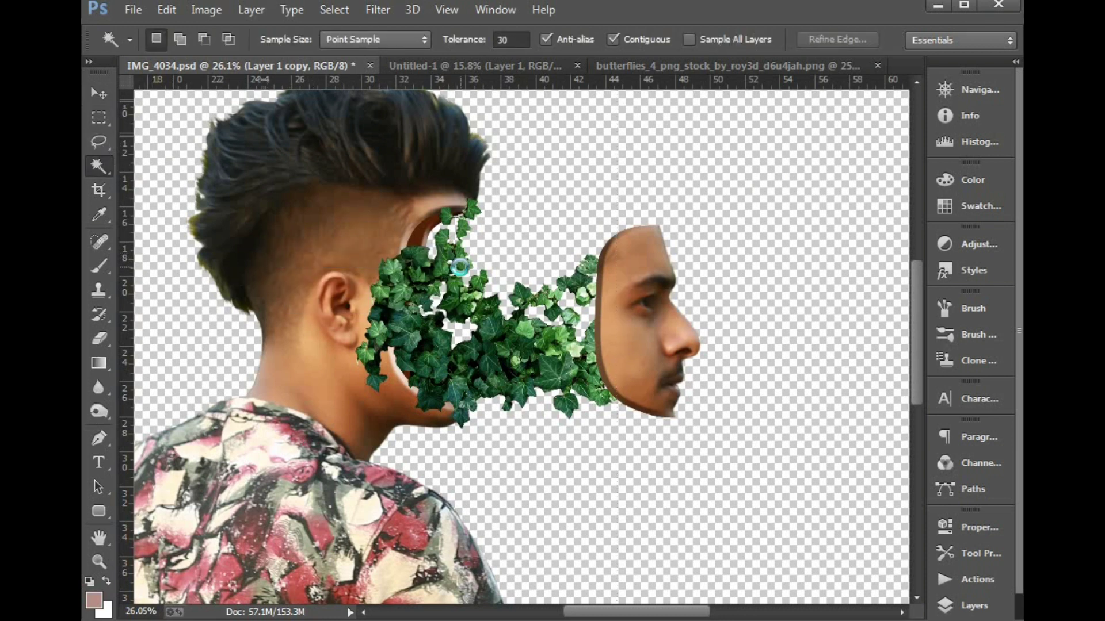
alt+click(465, 302)
- Erase the Layer 4 ivy that overlaps the head outside the face opening using the 175 px eraser, and deselect
click(94, 336)
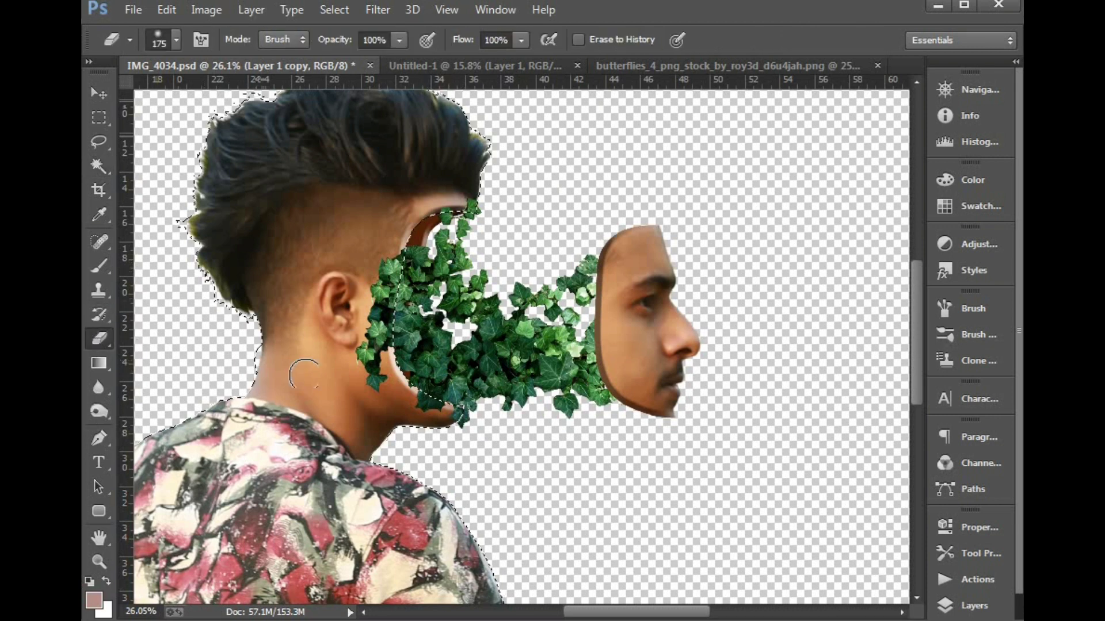
click(958, 605)
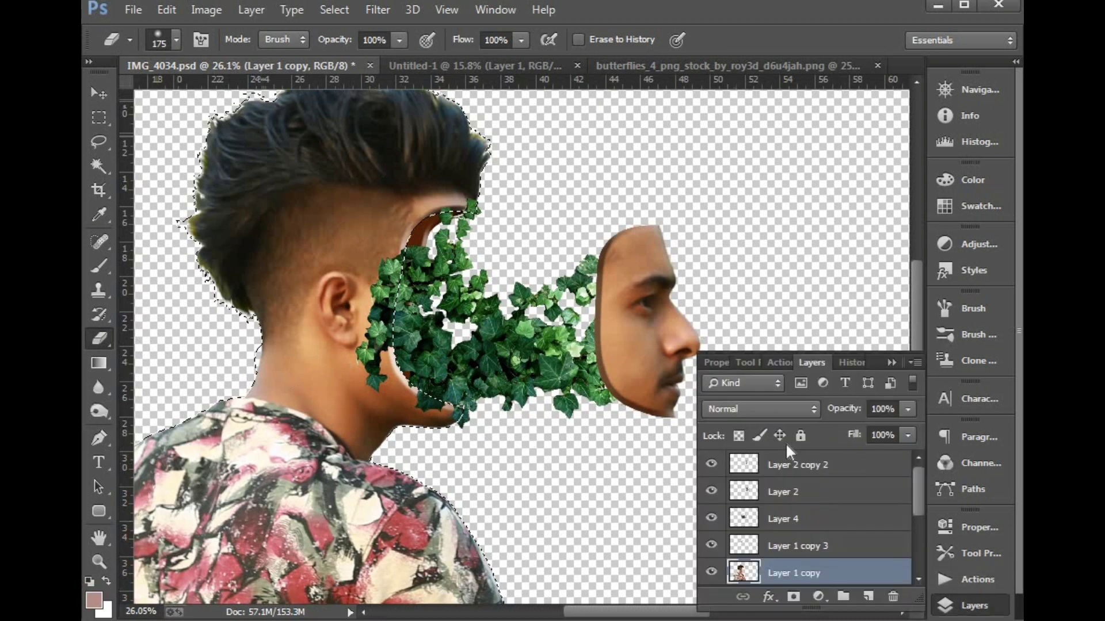
click(783, 519)
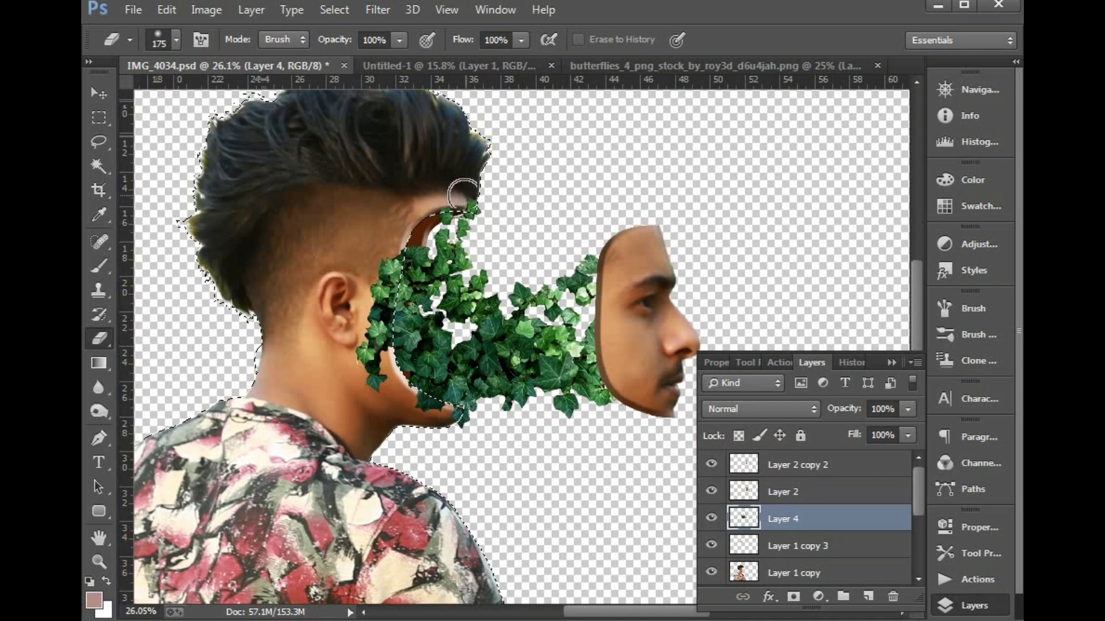
mouse_move(432, 207)
mouse_down()
mouse_move(381, 284)
mouse_move(379, 350)
mouse_move(359, 357)
mouse_move(374, 398)
mouse_move(380, 363)
mouse_move(393, 394)
mouse_up()
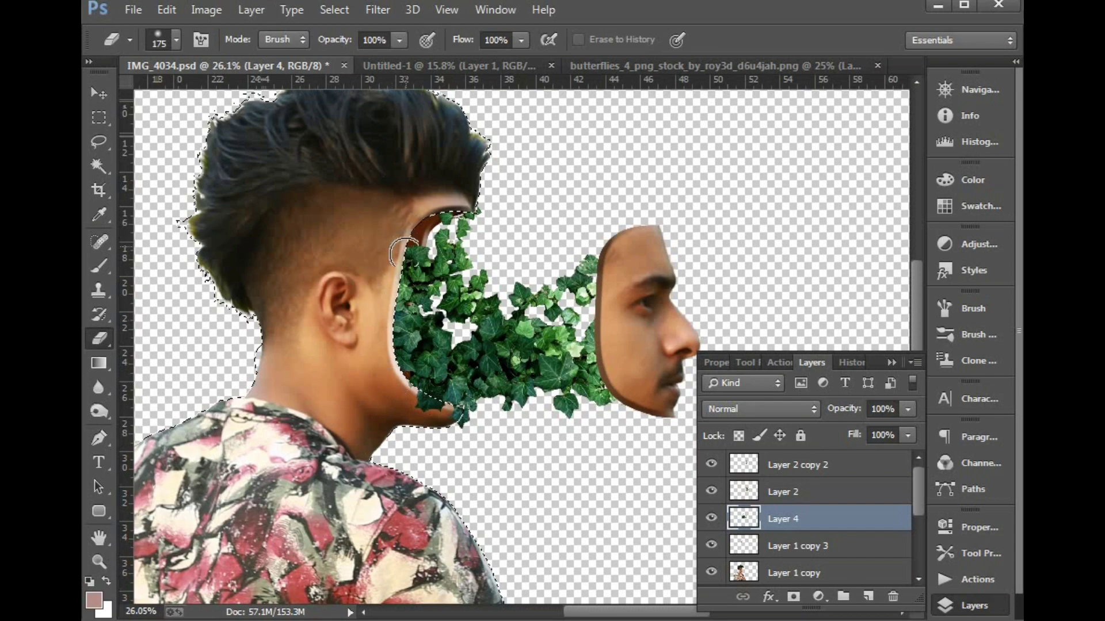
key(ctrl+d)
key(v)
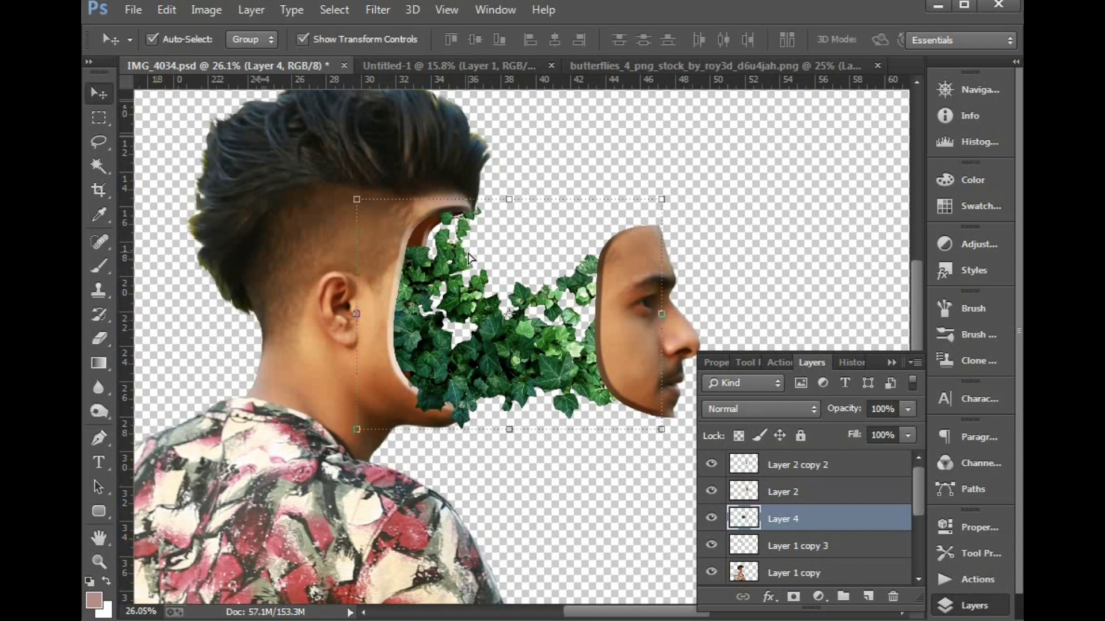
- Copy the flowering vine from the Untitled-1 document into IMG_4034.psd over the ivy and face
scroll(469, 258, down, 3)
scroll(350, 197, up, 3)
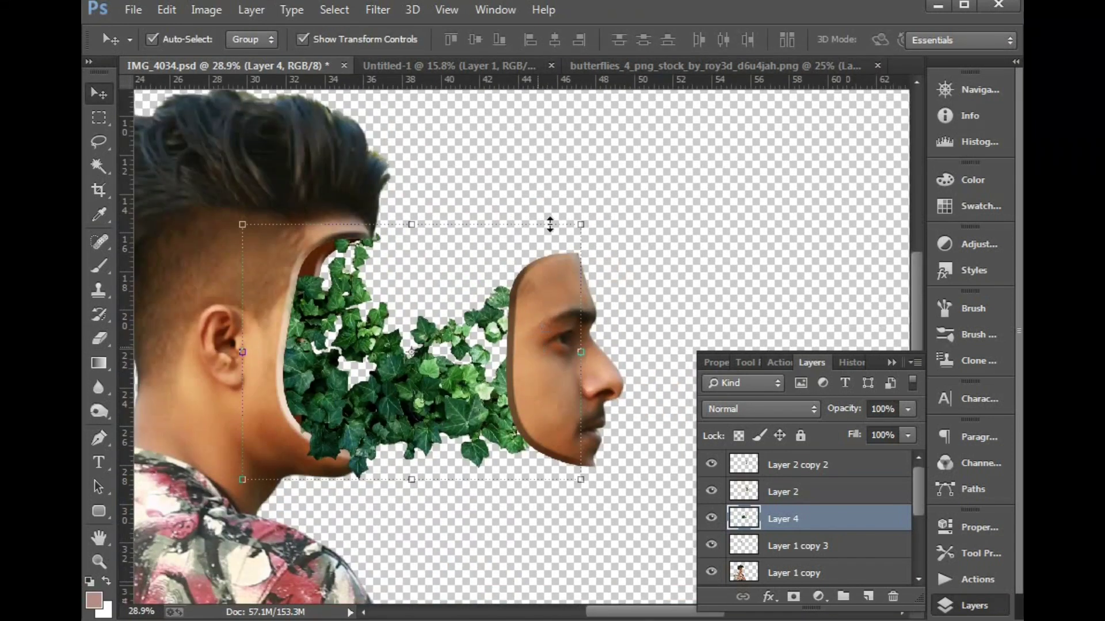
click(486, 65)
drag(471, 518, 421, 133)
click(488, 297)
drag(488, 297, 466, 379)
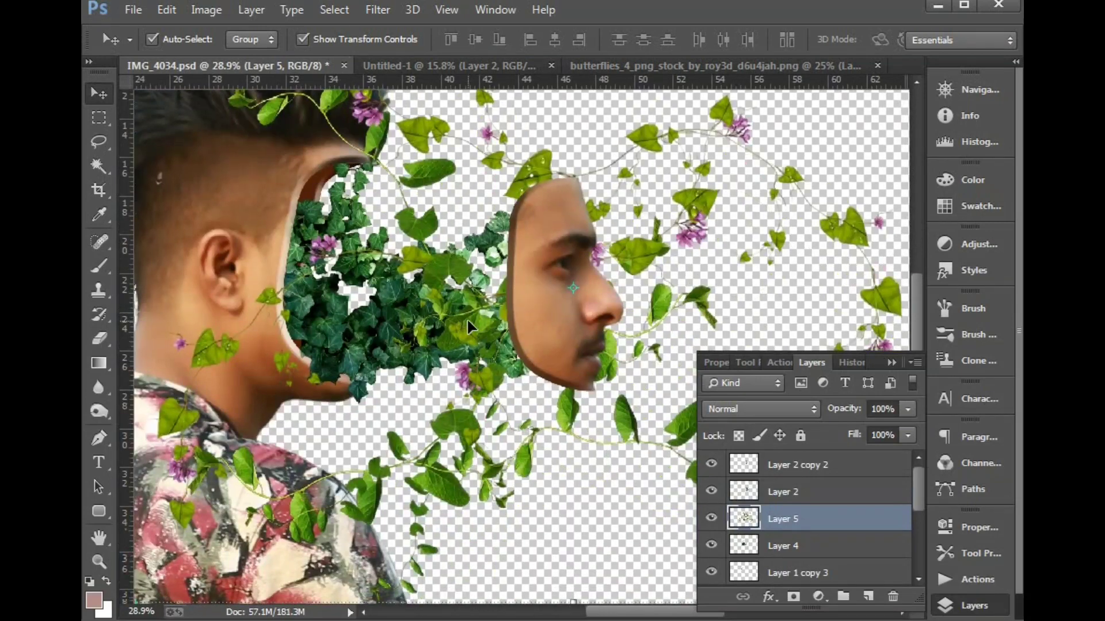
- Scale the flowering vine down to about 47% and place it around the separated face
scroll(627, 268, down, 3)
drag(788, 190, 672, 211)
scroll(665, 361, up, 3)
mouse_move(611, 337)
mouse_down()
mouse_move(558, 314)
mouse_move(624, 347)
mouse_up()
key(Return)
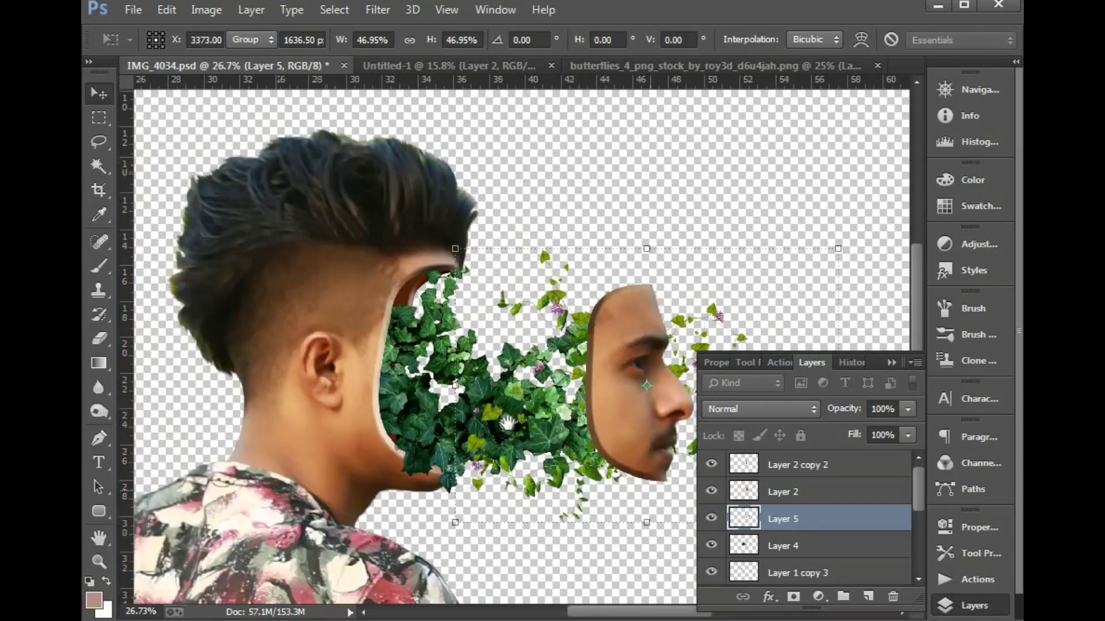
- Copy the curved ivy strand from Untitled-1 into IMG_4034.psd and close Untitled-1 without saving
click(405, 65)
drag(469, 425, 417, 138)
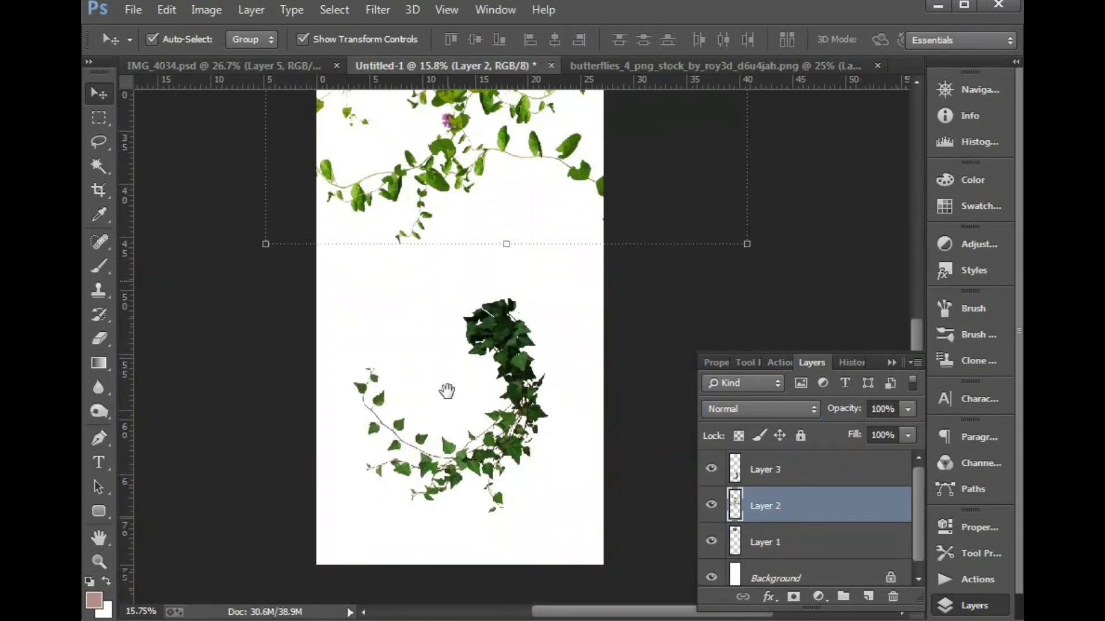
drag(478, 397, 491, 389)
drag(517, 351, 489, 284)
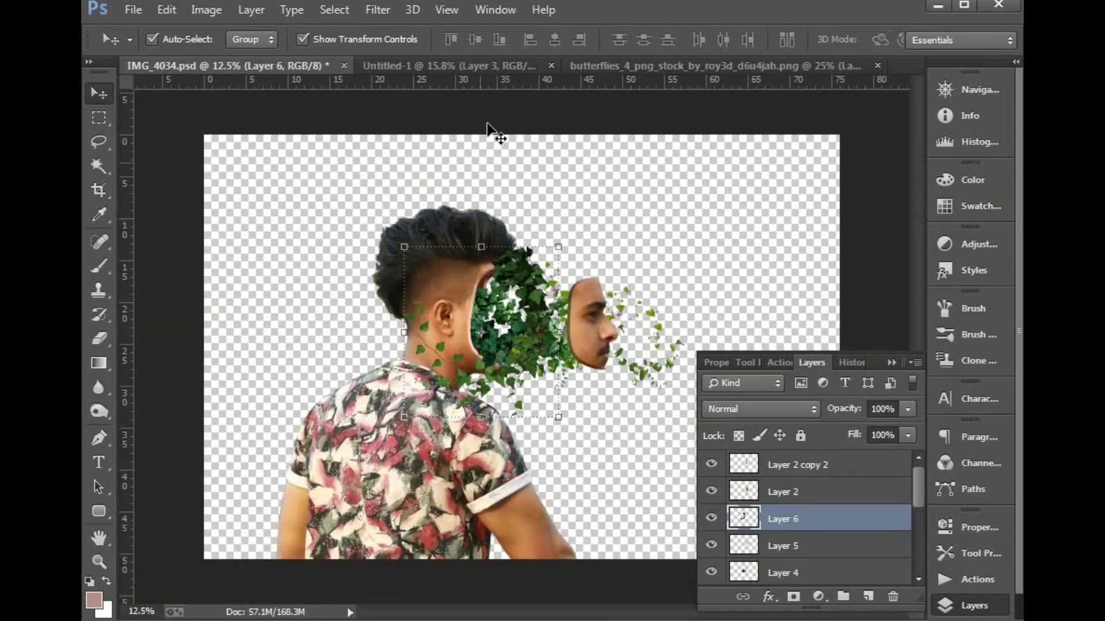
click(526, 65)
click(550, 65)
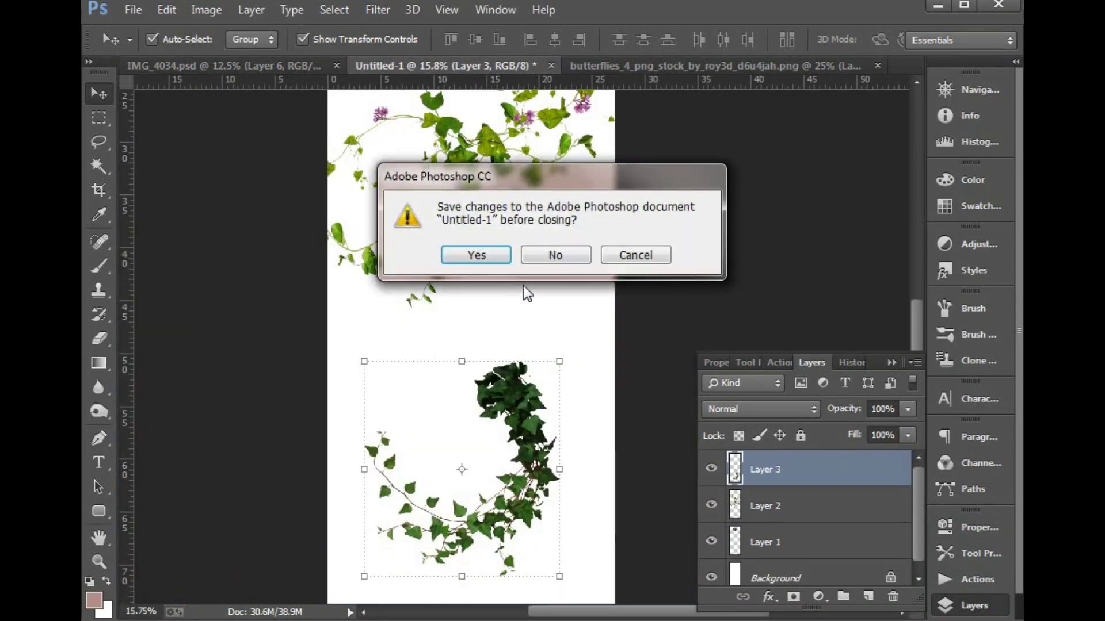
key(n)
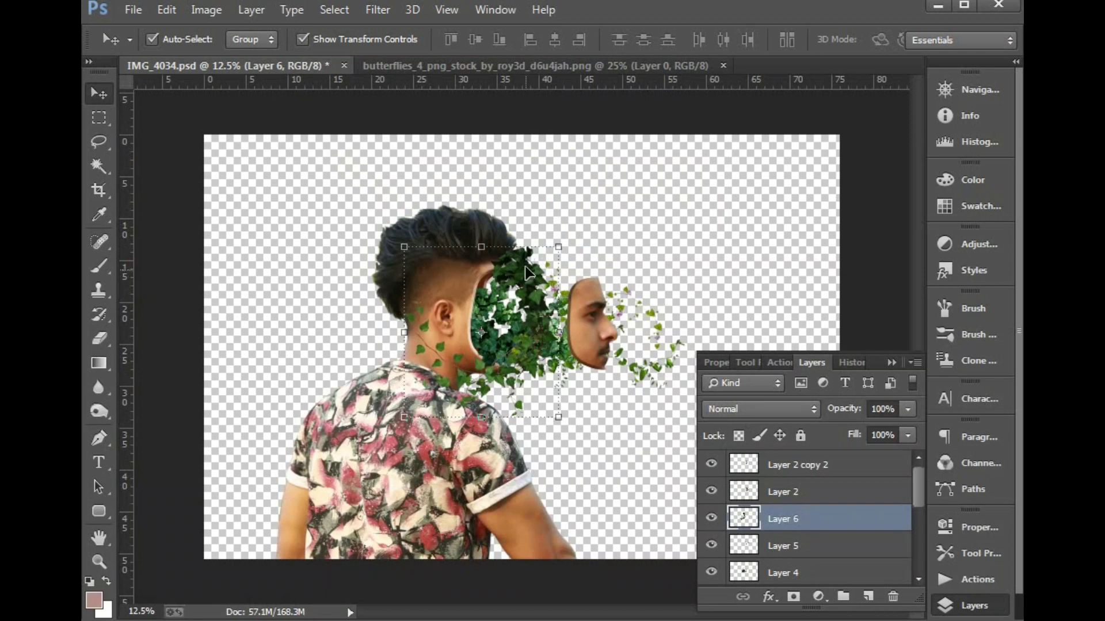
- Move the flowering vine to the empty area above the face, and rotate the curved ivy strand 105° and flip it horizontally
drag(528, 272, 381, 252)
drag(643, 374, 743, 225)
drag(379, 244, 588, 522)
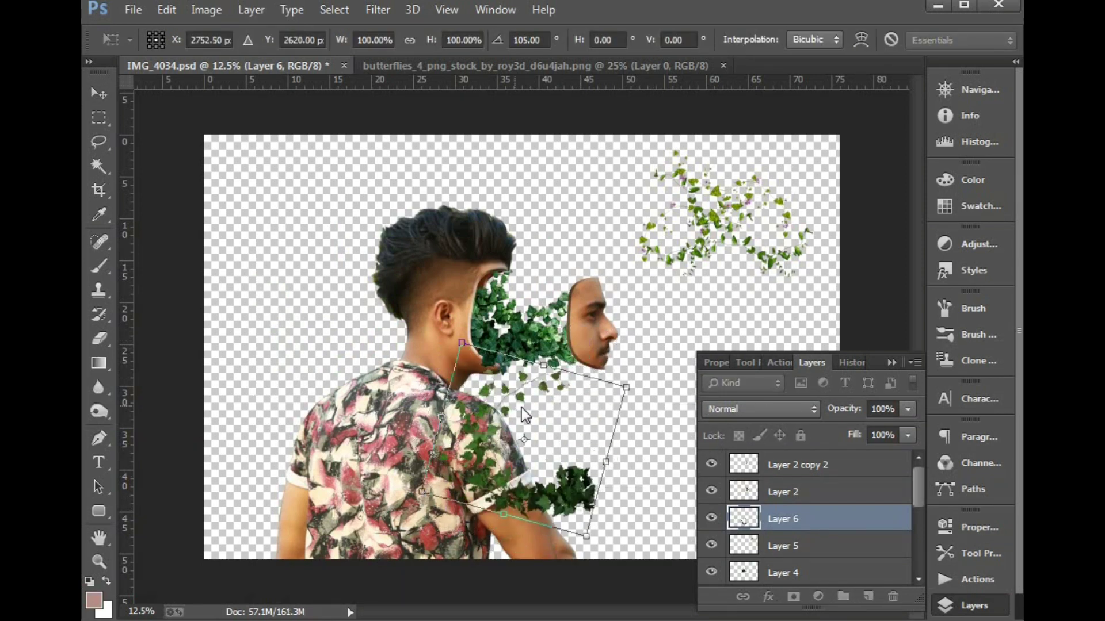
right_click(521, 407)
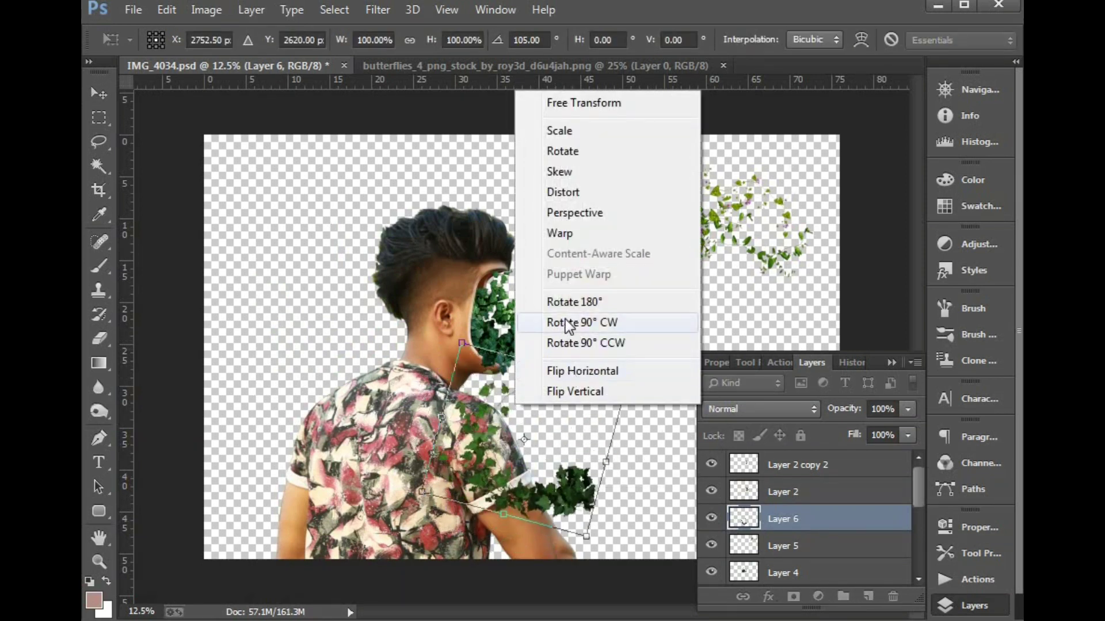
click(563, 371)
- Rotate and position the curved ivy strand so it runs from the hair down the face opening and across to the separated face
drag(554, 412, 552, 341)
drag(412, 217, 757, 478)
drag(588, 336, 548, 448)
drag(417, 406, 447, 303)
key(Return)
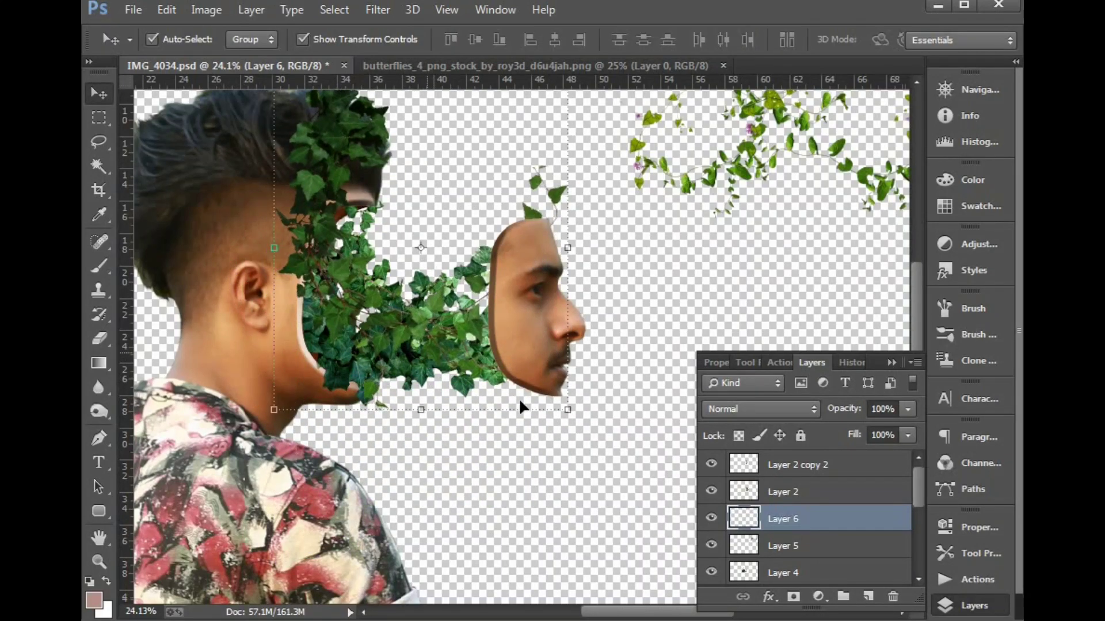
- Move Layer 6 above Layer 2 copy 2 and adjust the strand's position so its thin vines drape over the separated face
drag(769, 518, 772, 455)
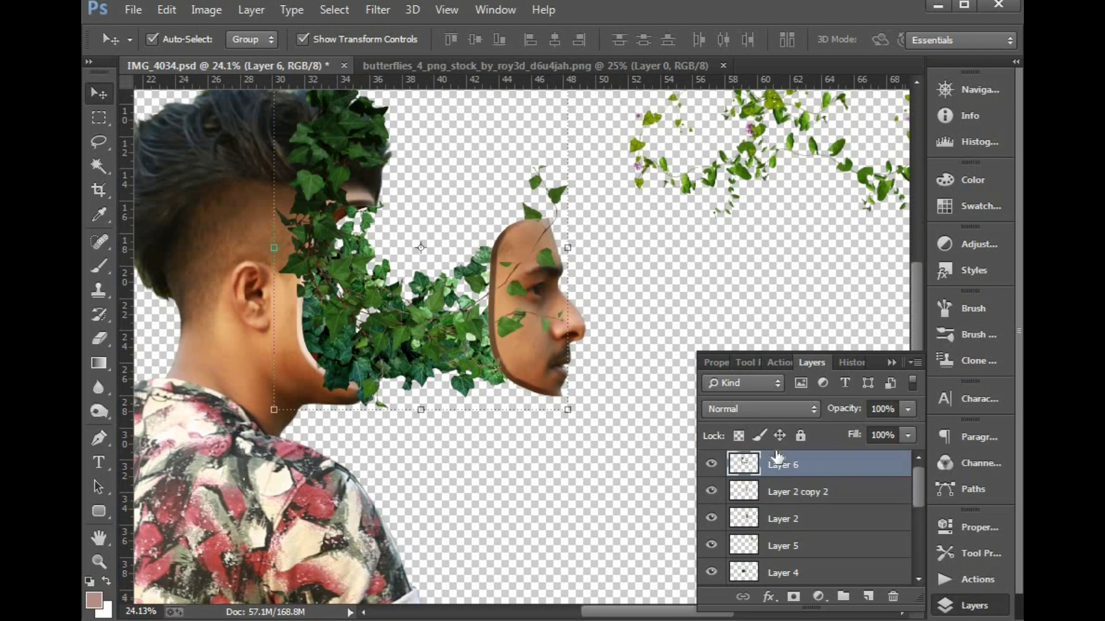
drag(245, 160, 663, 351)
drag(614, 305, 534, 208)
drag(383, 368, 378, 387)
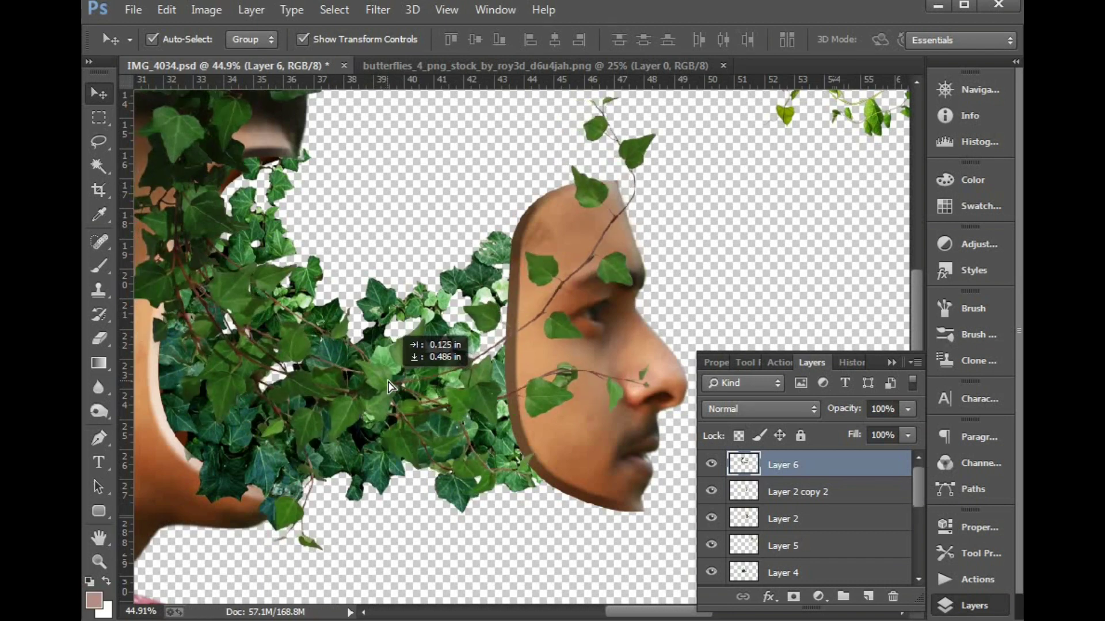
drag(388, 382, 374, 391)
- Bring Layer 2, the face, and its dark edge, Layer 2 copy 2, to the top of the layer stack
click(670, 355)
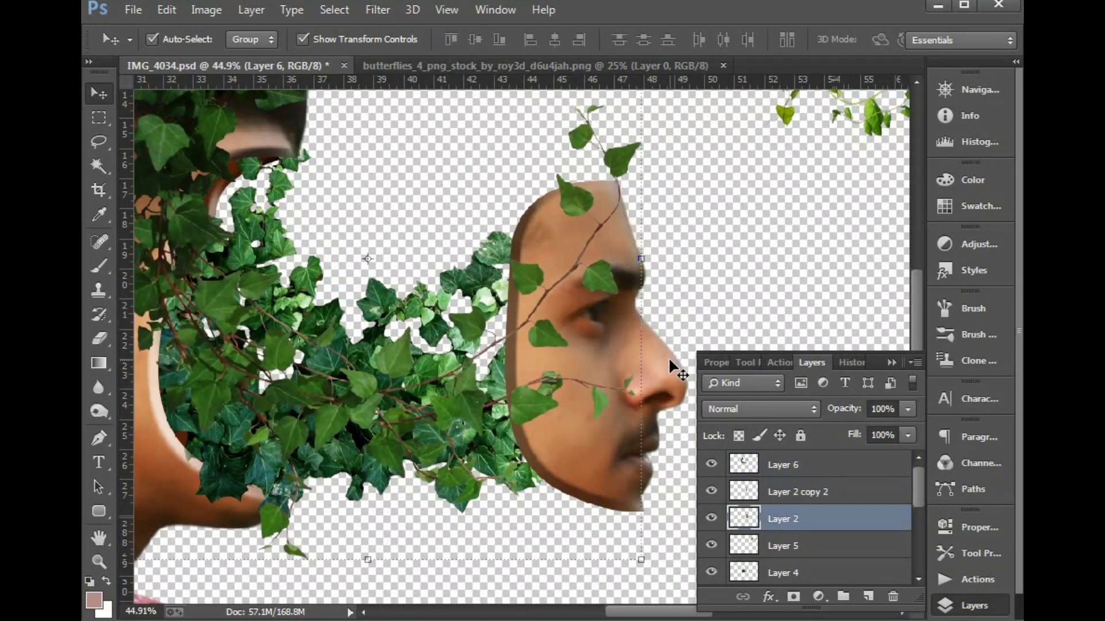
key(ctrl+shift+bracketright)
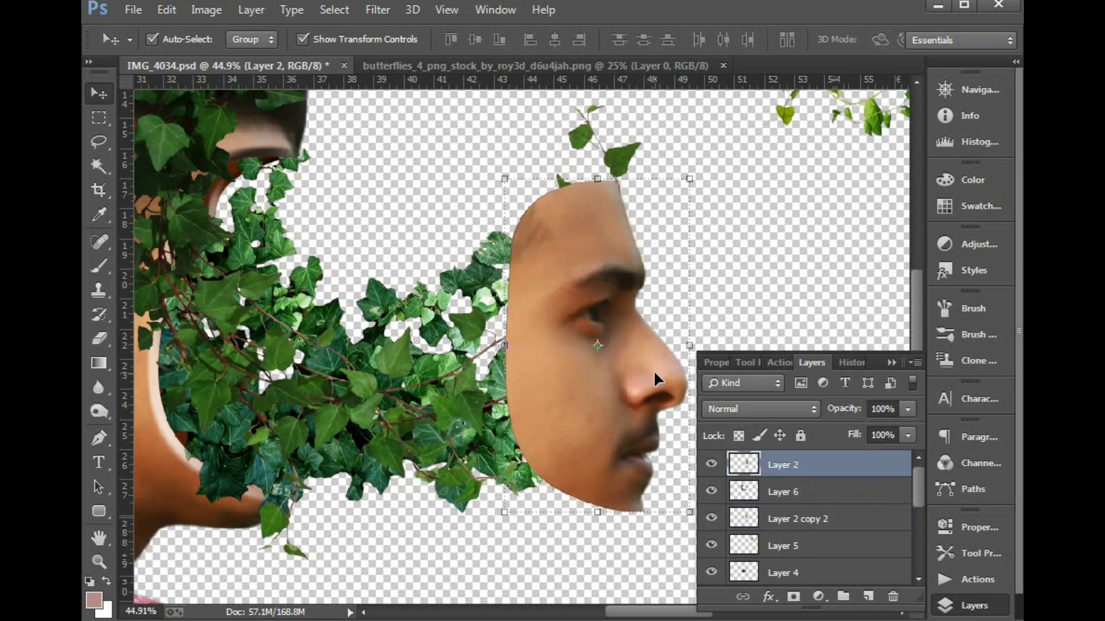
right_click(521, 385)
click(537, 411)
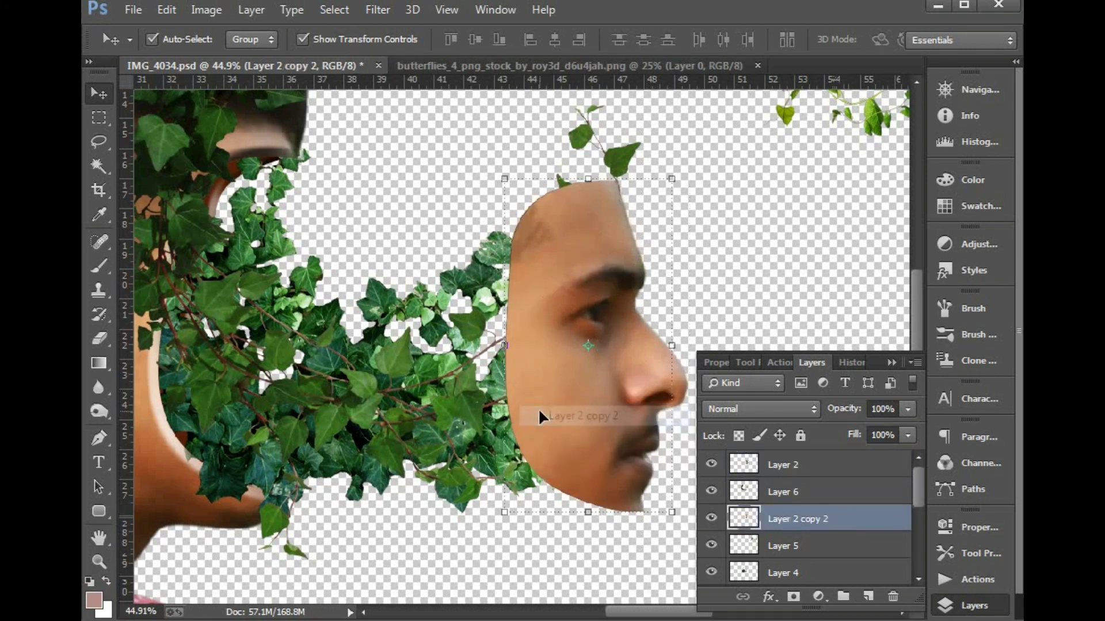
key(ctrl+shift+bracketright)
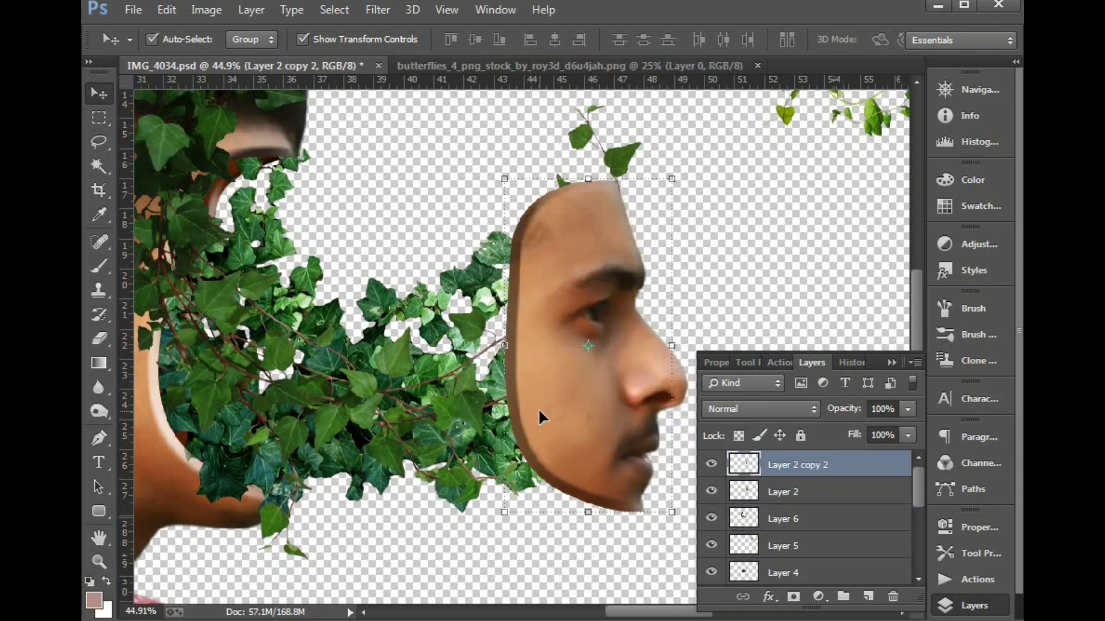
- Merge Layer 2 and Layer 2 copy 2, and move Layer 6 above the merged face layer
shift+click(784, 494)
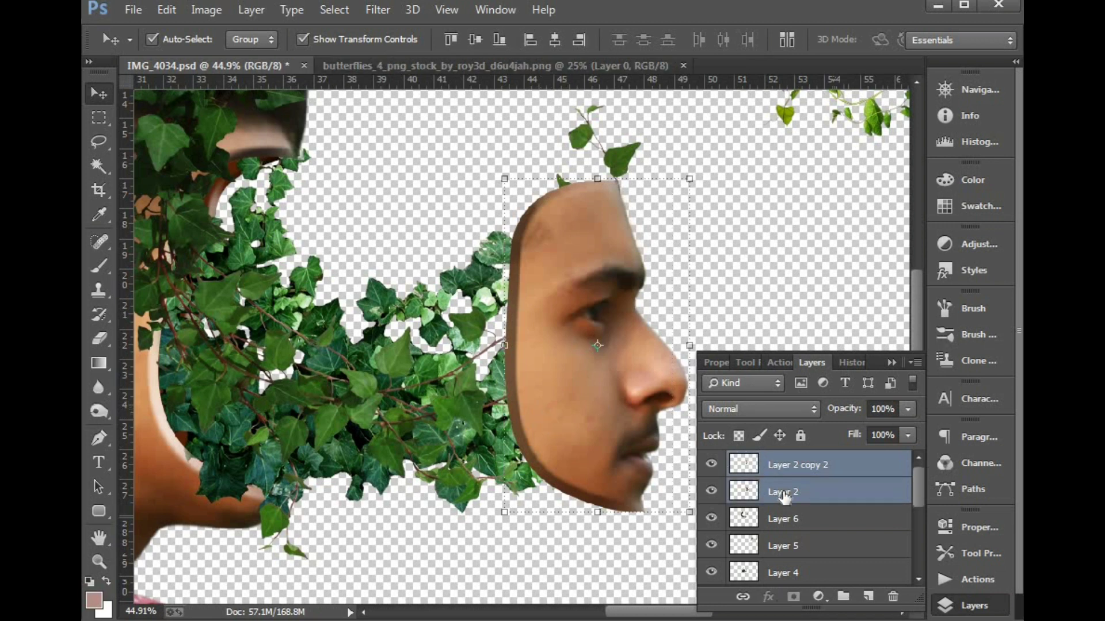
key(ctrl+e)
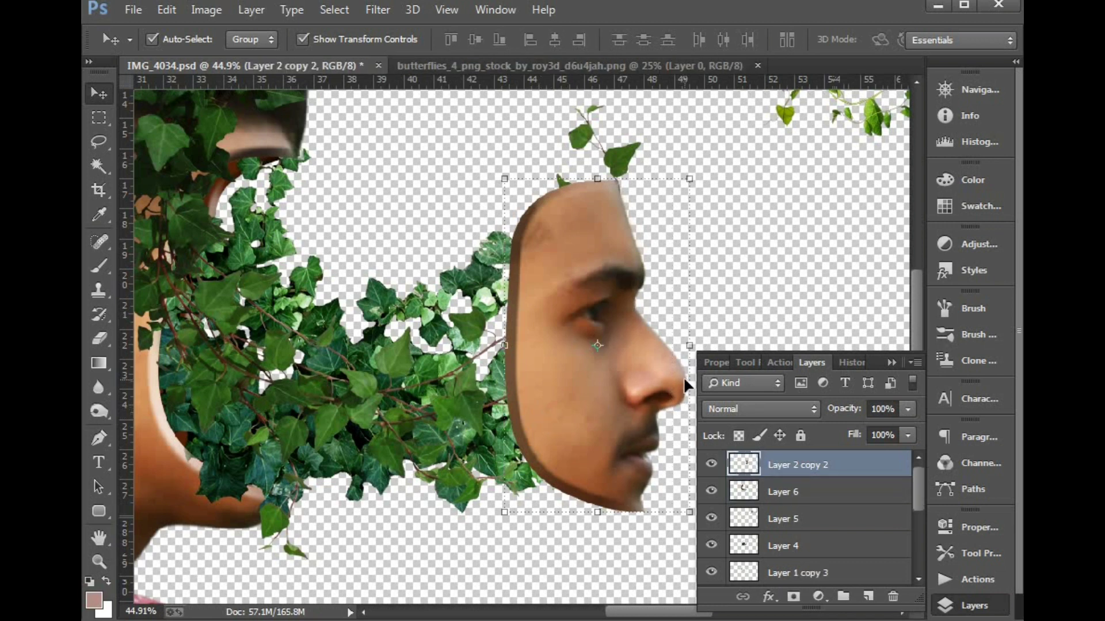
click(755, 493)
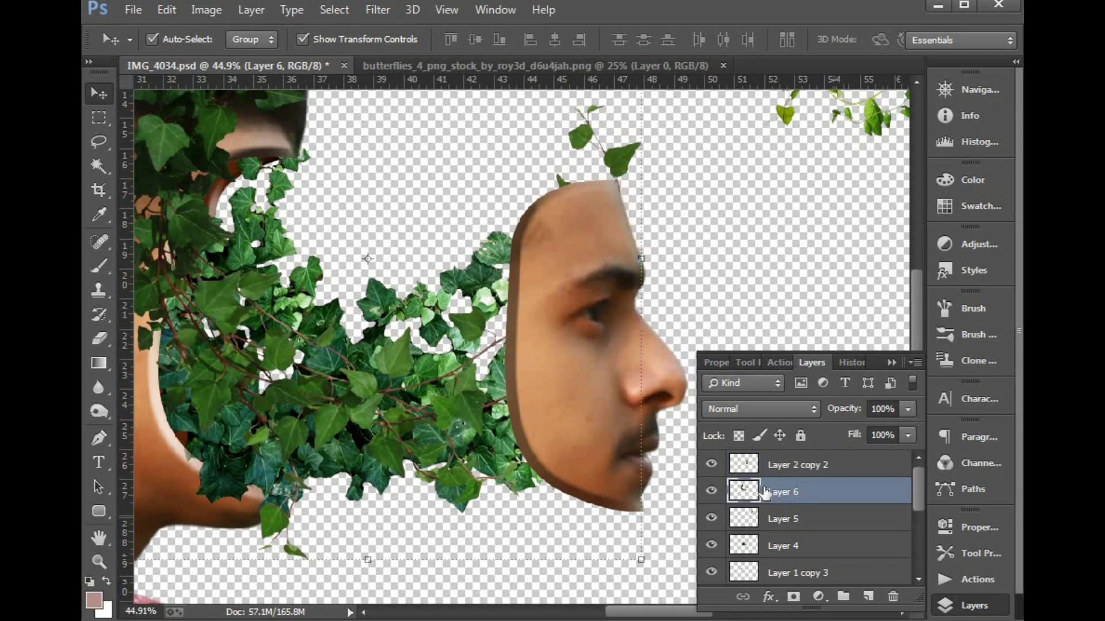
key(ctrl+bracketright)
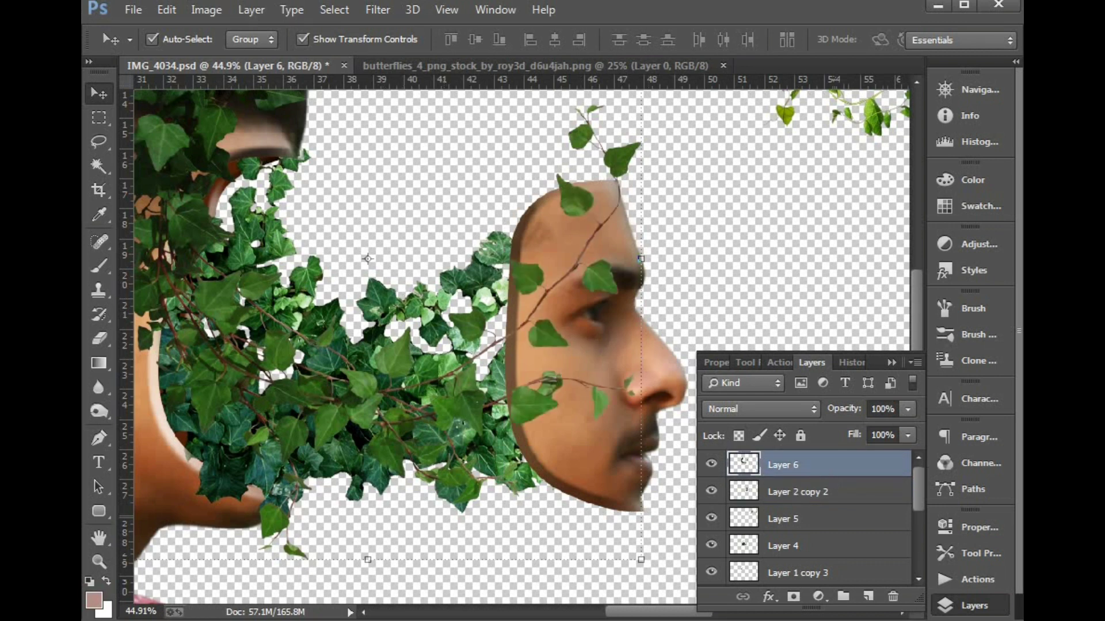
- Draw a small closed path with the Pen tool around the ivy stem on the forehead
click(98, 289)
click(99, 437)
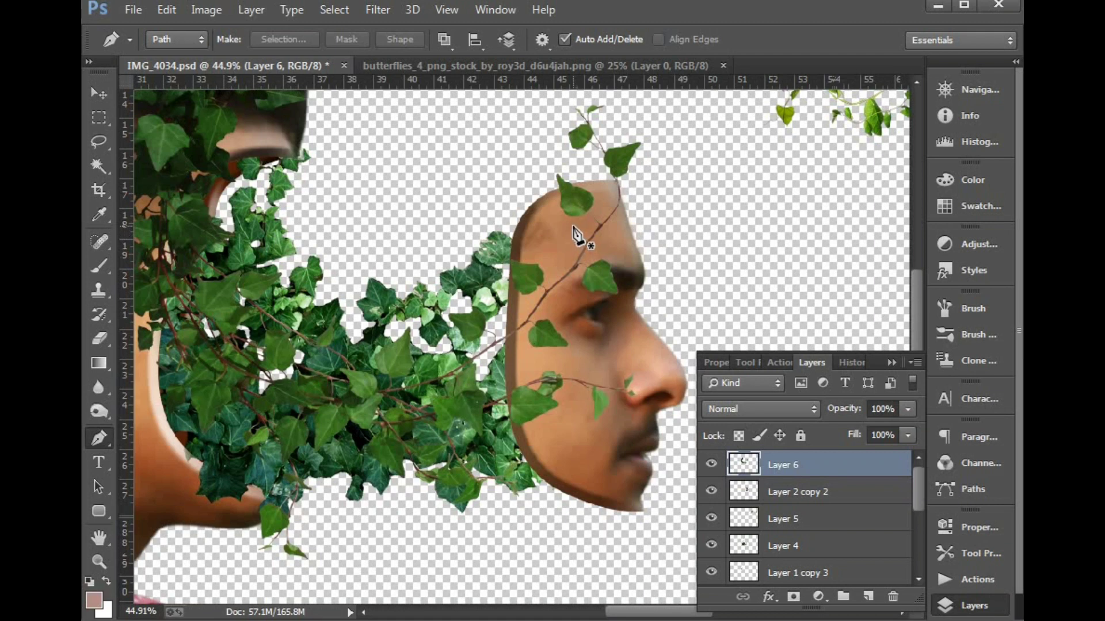
click(573, 227)
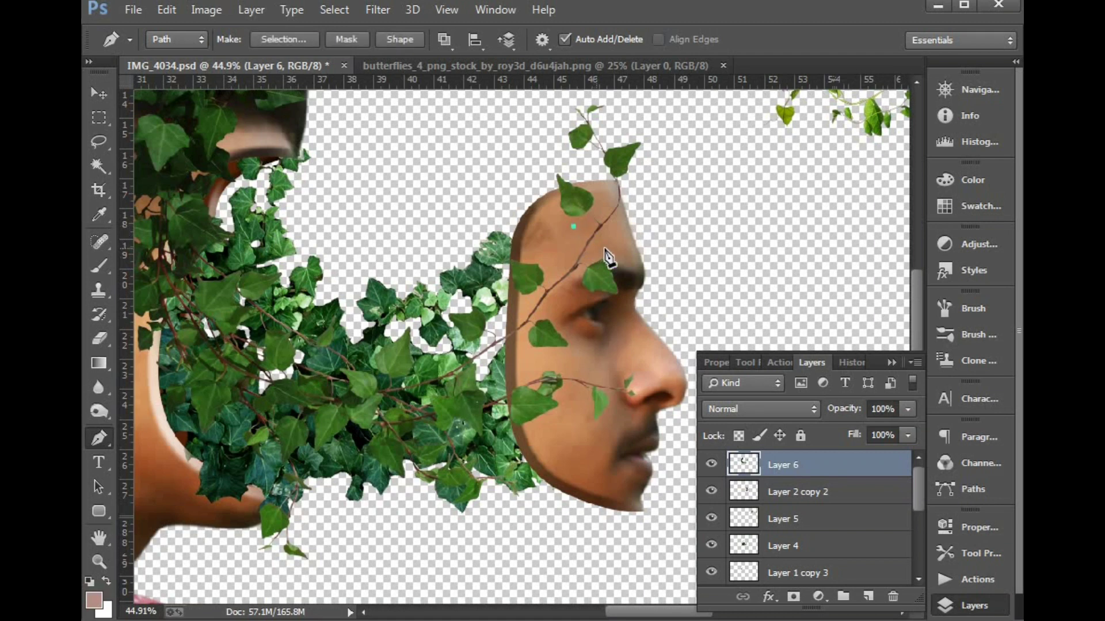
drag(596, 248, 606, 227)
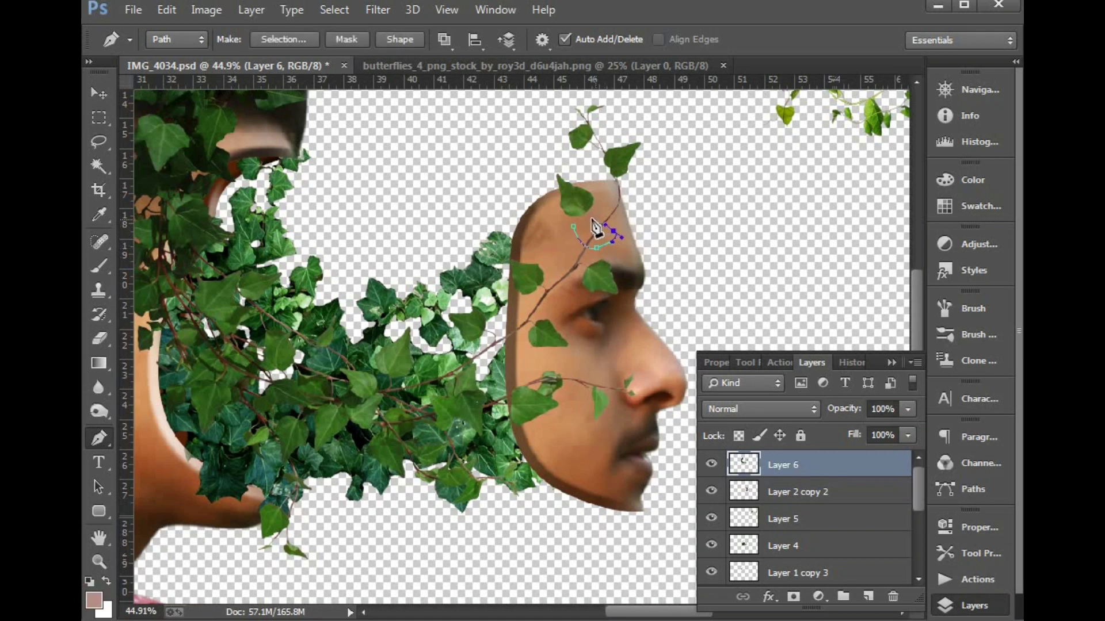
click(573, 227)
- Draw a second narrow closed path across the vine on the cheek, and convert both paths to a selection
scroll(581, 270, down, 3)
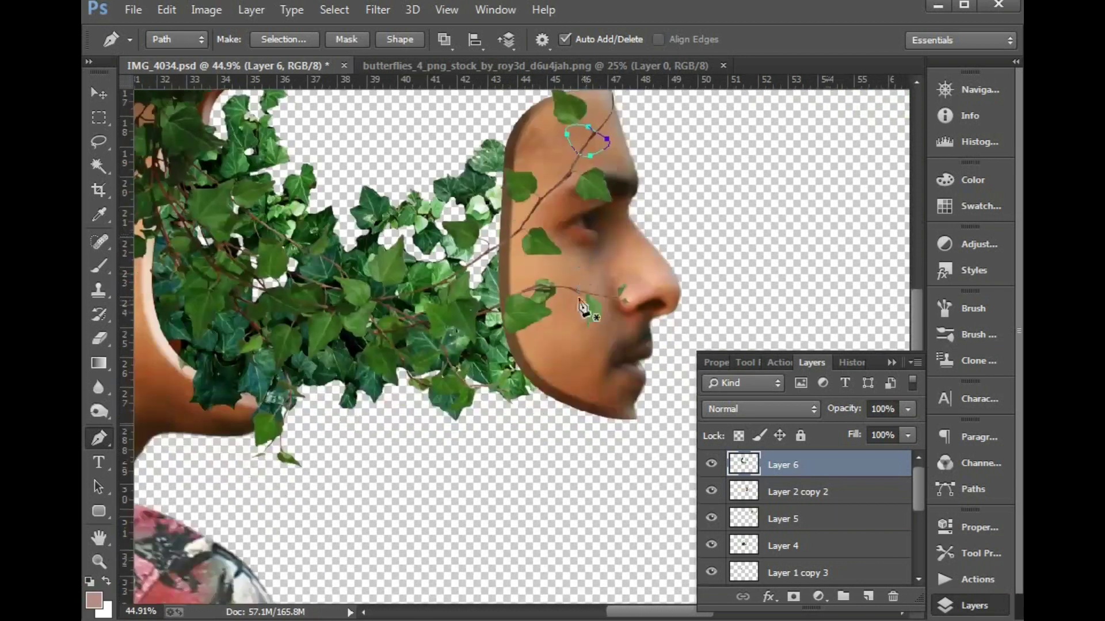
drag(554, 313, 557, 320)
drag(562, 328, 551, 266)
click(551, 274)
key(ctrl+Return)
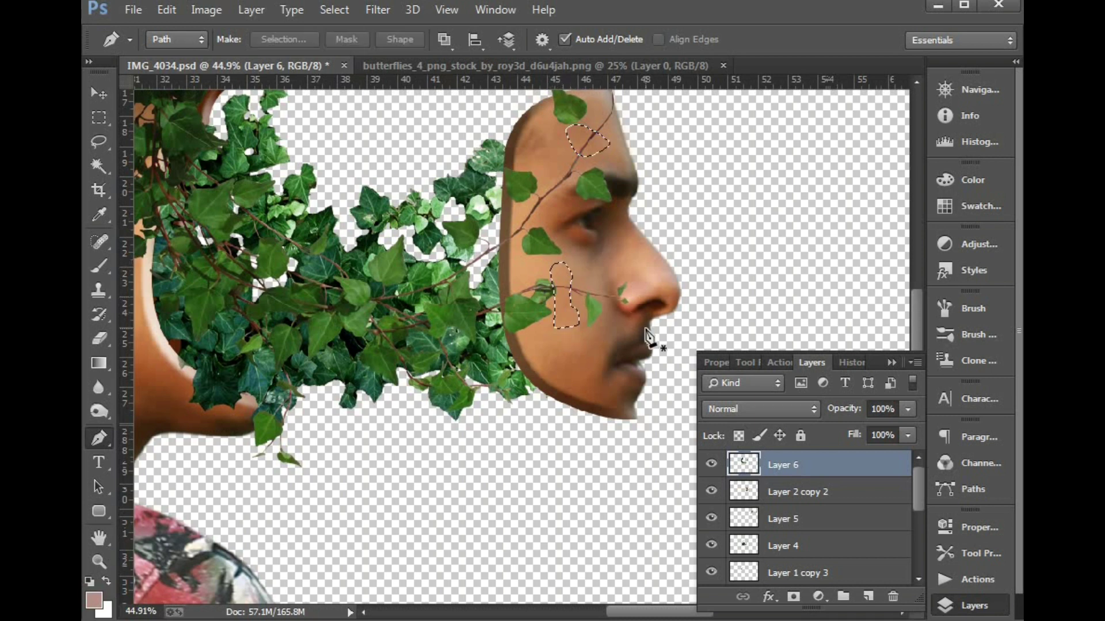
- Delete the two selected areas from Layer 2 copy 2 to cut holes in the face, and deselect
key(v)
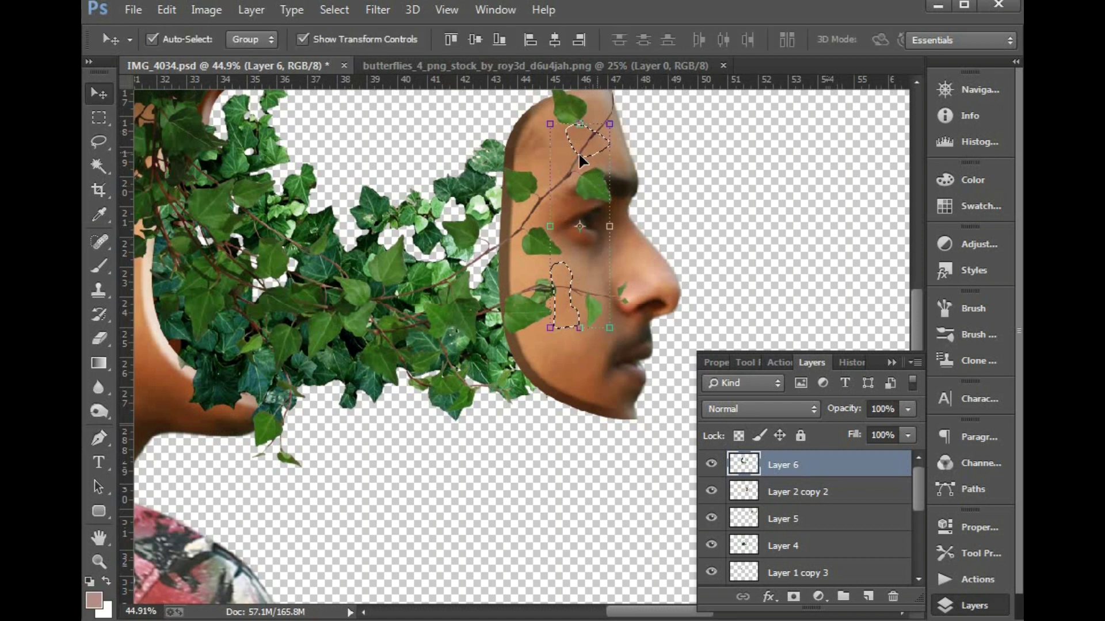
click(828, 485)
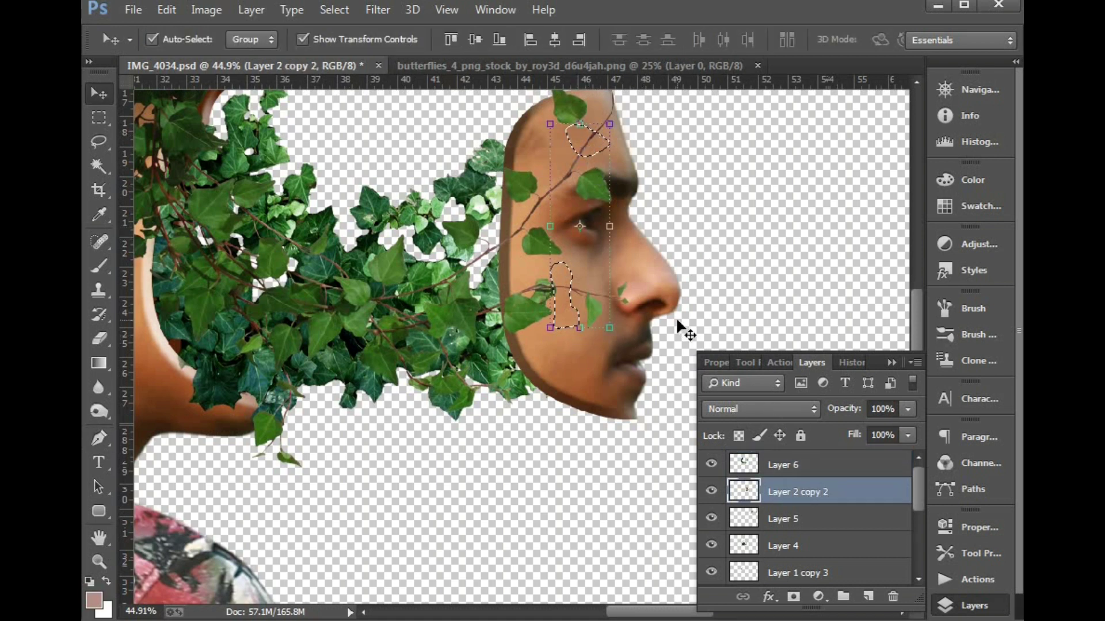
key(Delete)
key(ctrl+d)
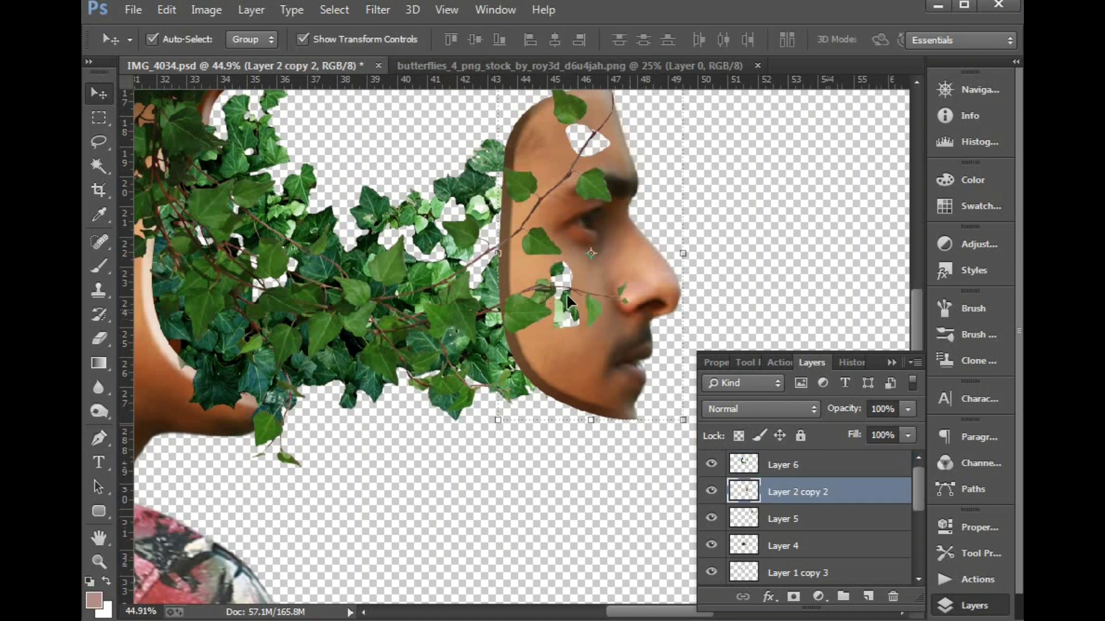
right_click(596, 345)
click(616, 355)
drag(568, 263, 572, 323)
right_click(596, 249)
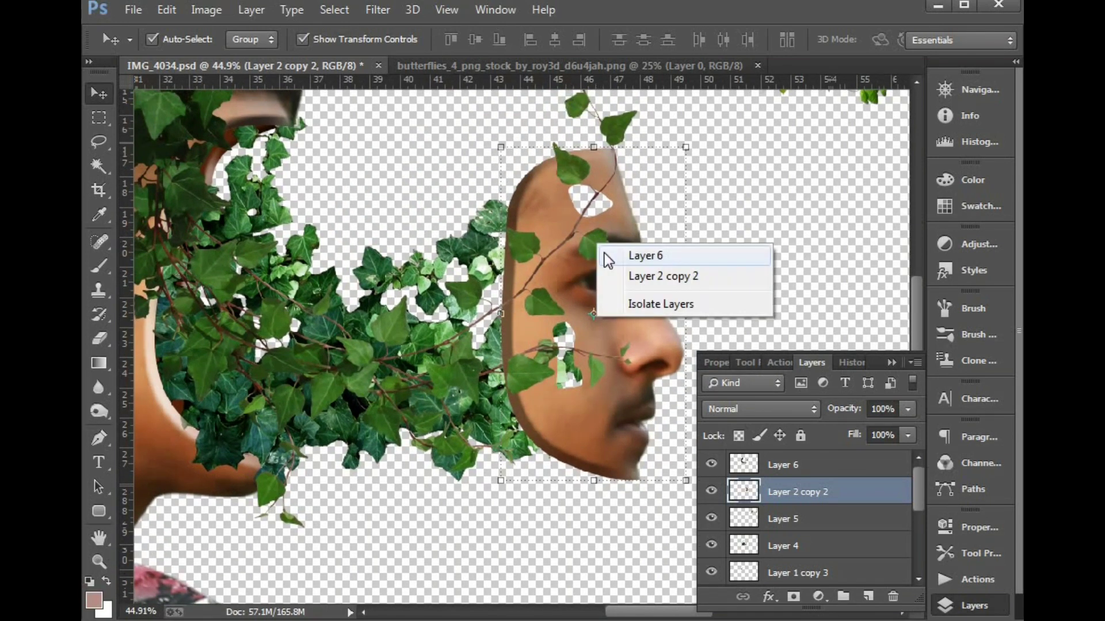
click(610, 253)
scroll(681, 271, up, 3)
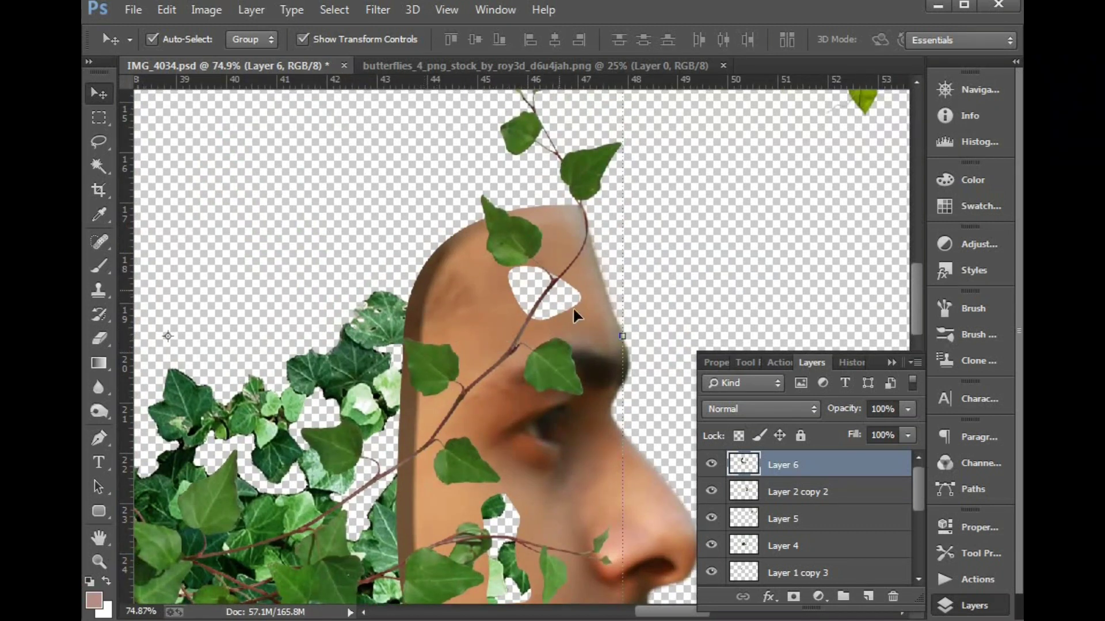
- Select the forehead and cheek holes of Layer 2 copy 2 with the Magic Wand, and invert the selection
click(658, 520)
key(e)
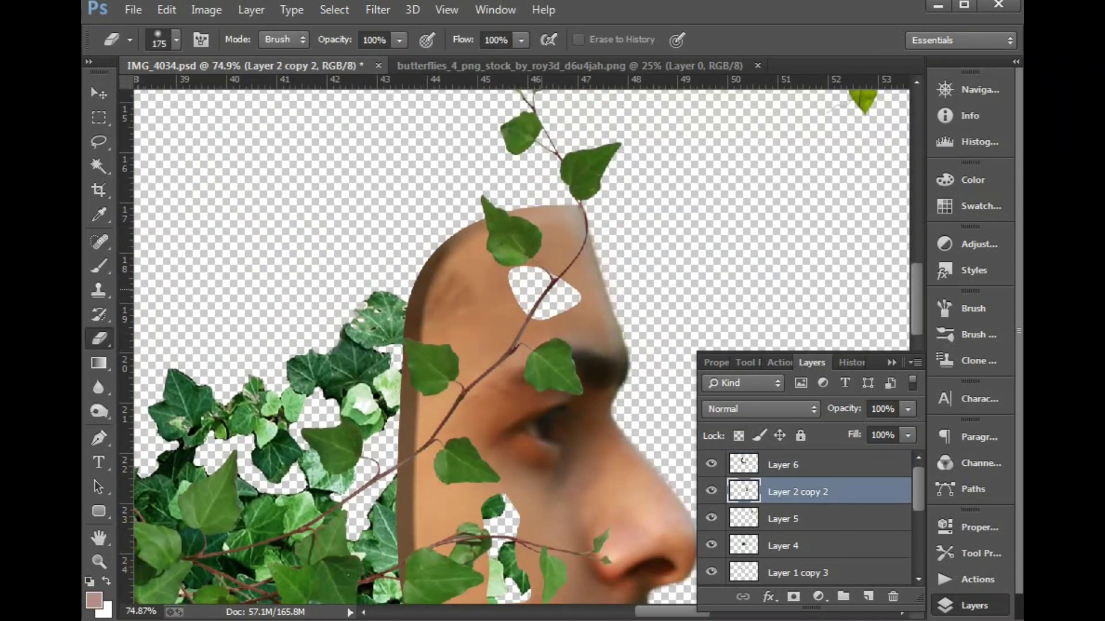
key(w)
click(543, 289)
scroll(523, 348, down, 3)
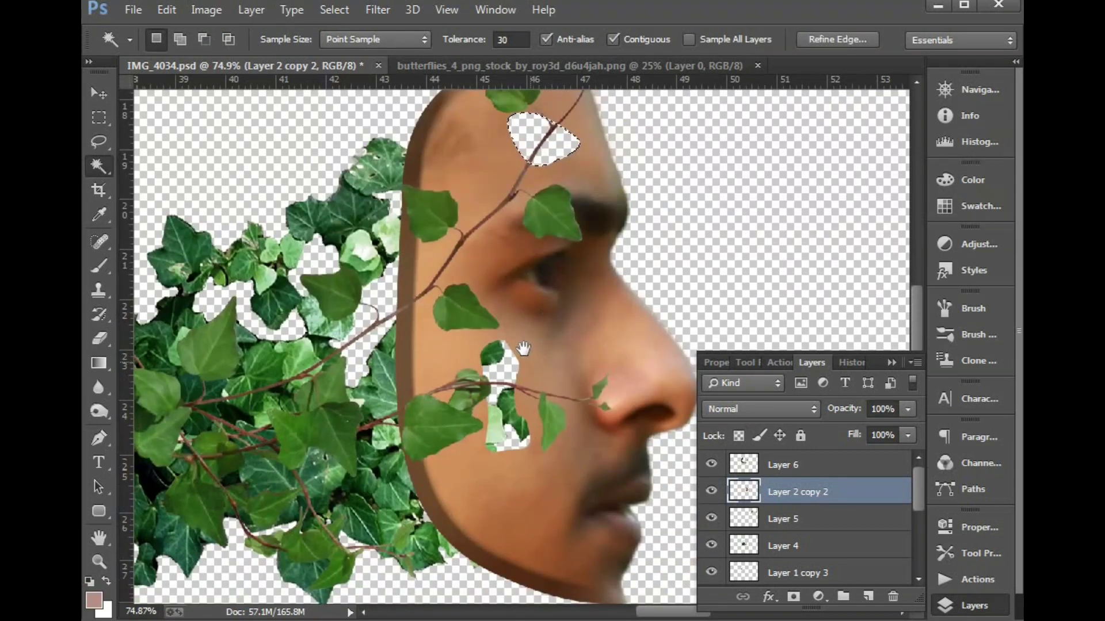
key(v)
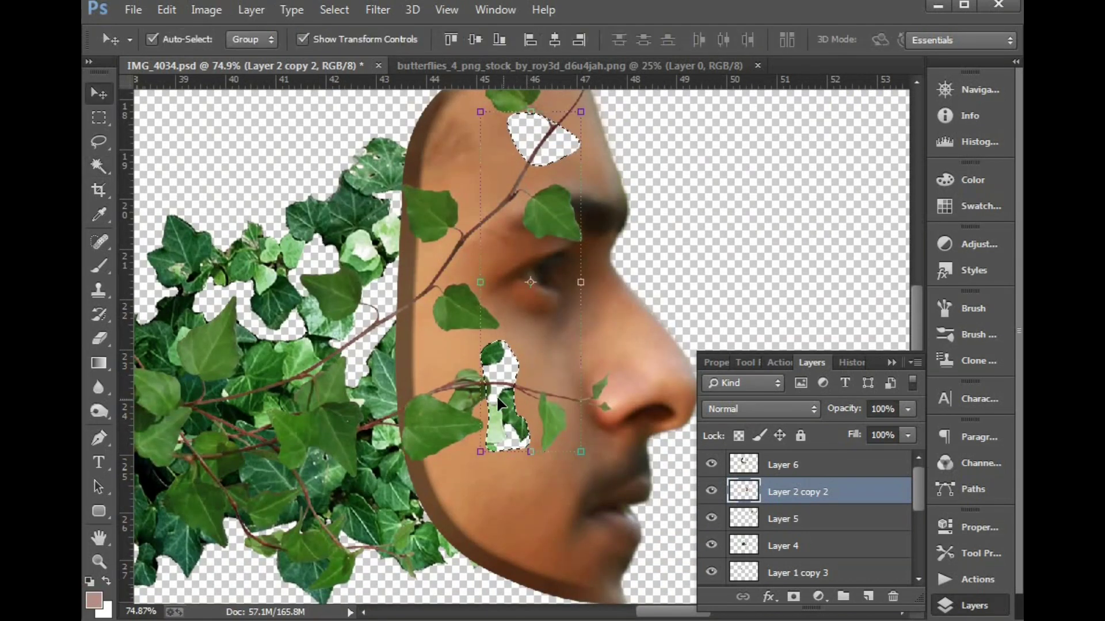
drag(429, 383, 496, 401)
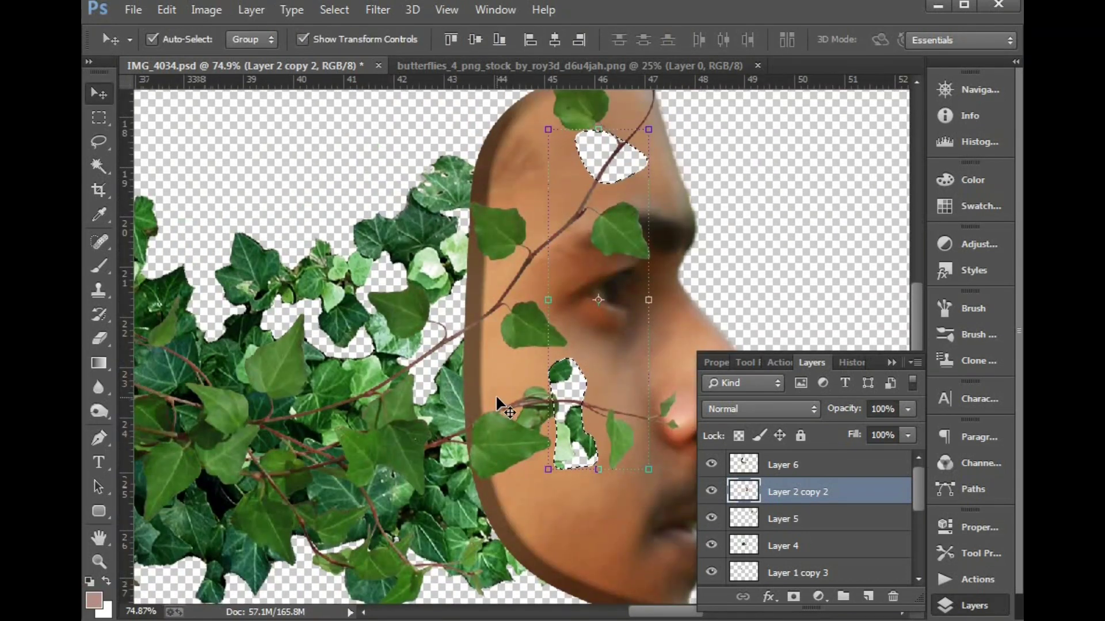
drag(496, 397, 492, 440)
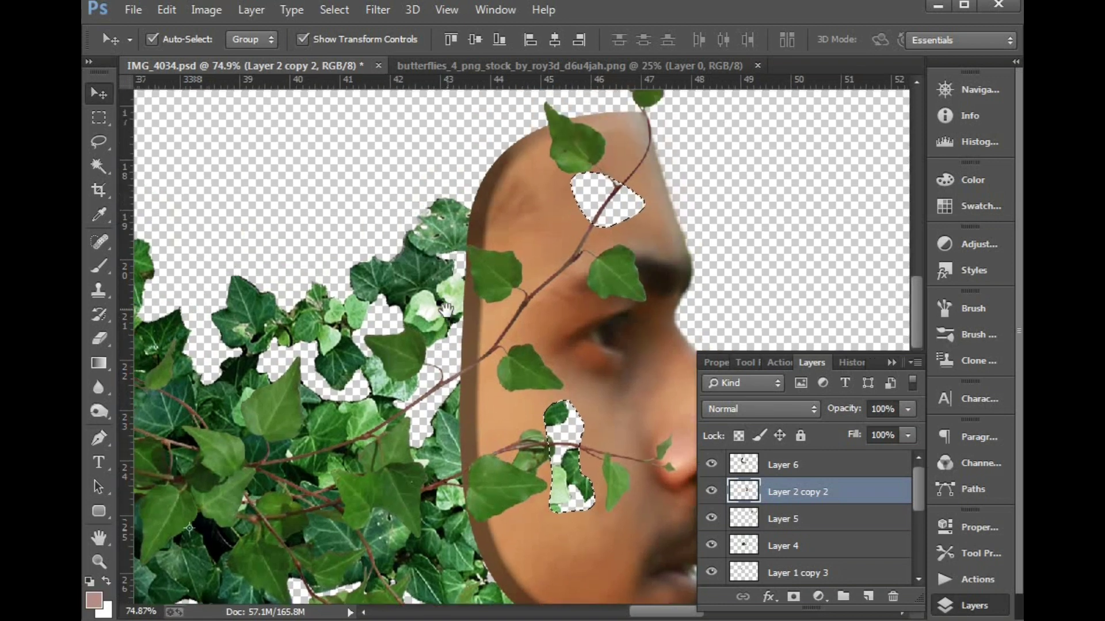
- Try to erase around the eye on Layer 2 copy 2, and undo the stroke
click(100, 339)
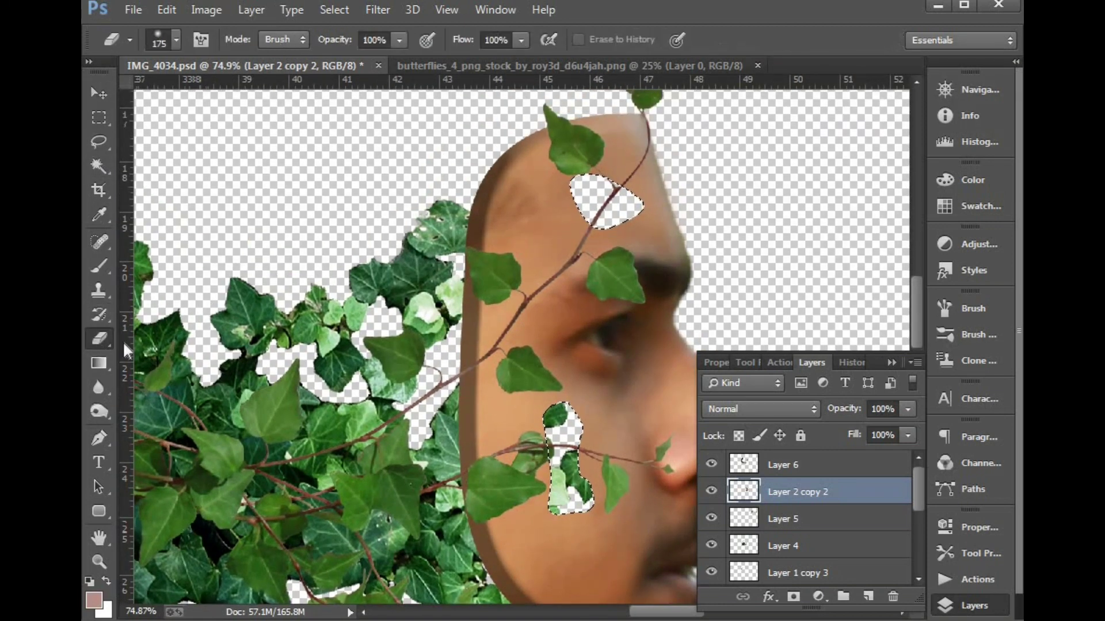
drag(564, 334, 645, 264)
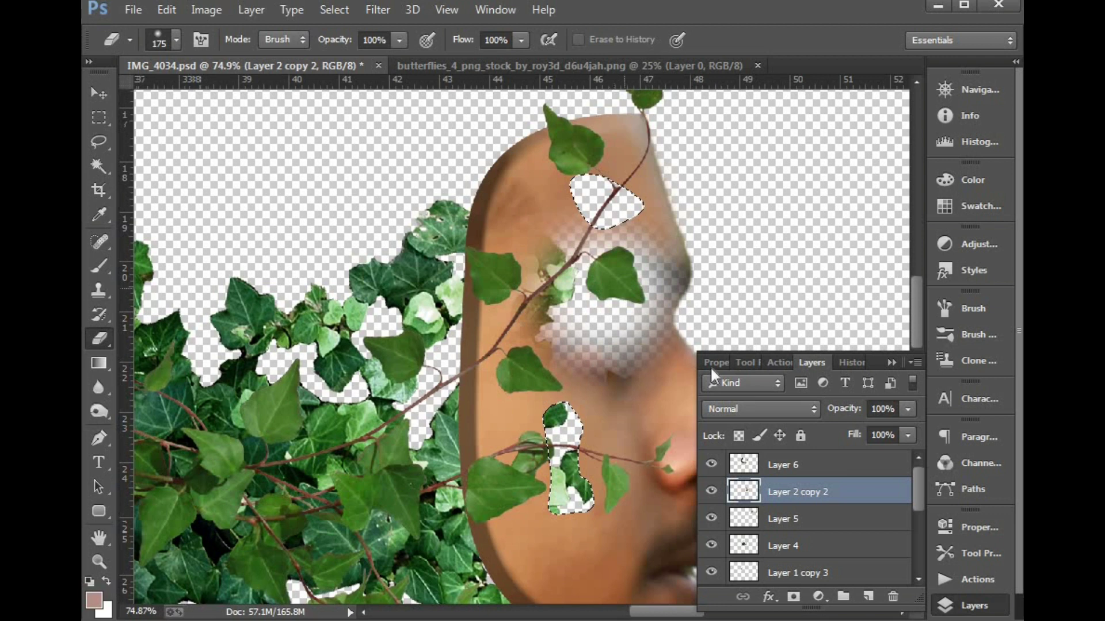
key(ctrl+z)
- Erase the Layer 6 ivy stem and leaves between the forehead hole and the face's cut edge, using a 90 px eraser
click(797, 465)
key(bracketleft)
key(bracketleft)
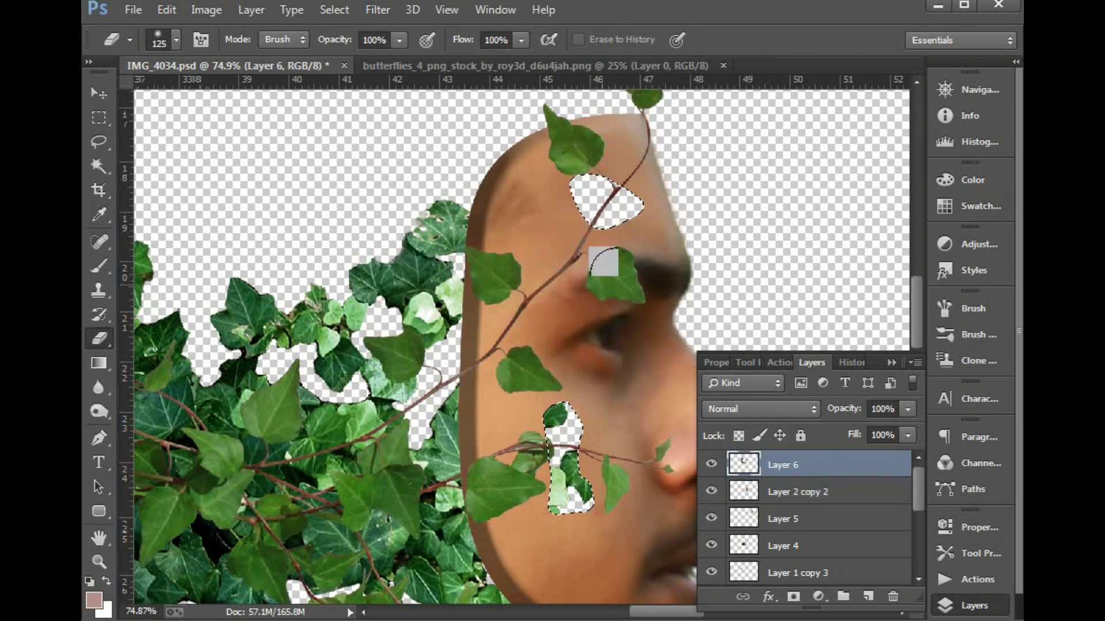
key(bracketleft)
key(bracketleft)
mouse_move(630, 281)
mouse_down()
mouse_move(573, 236)
mouse_move(556, 280)
mouse_move(630, 284)
mouse_up()
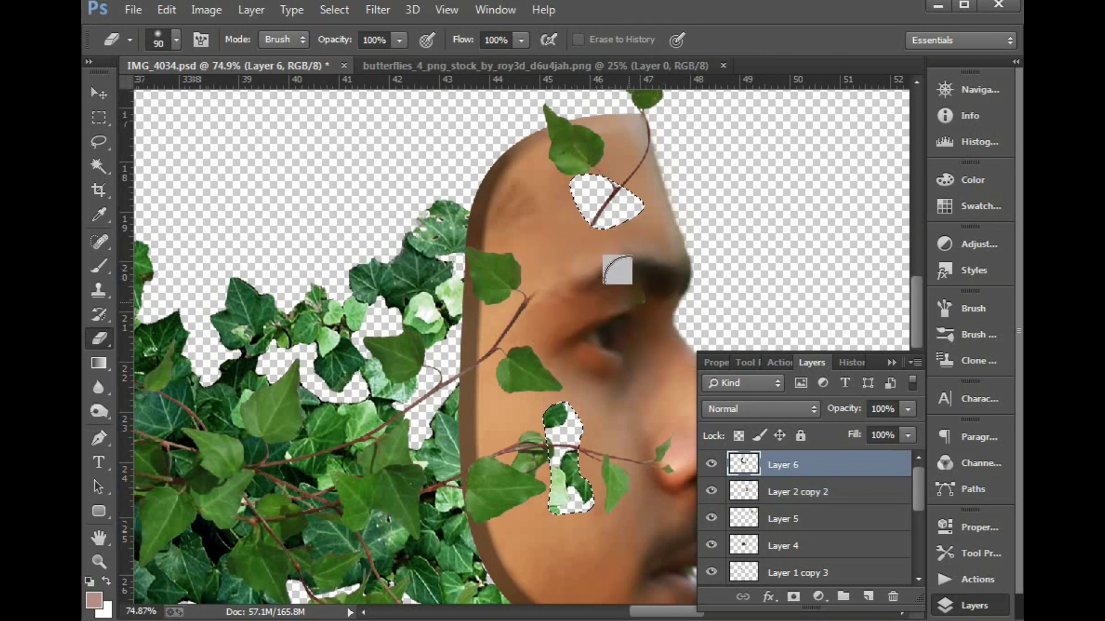
mouse_move(506, 259)
mouse_down()
mouse_move(486, 240)
mouse_move(476, 257)
mouse_move(504, 313)
mouse_move(505, 340)
mouse_move(484, 355)
mouse_up()
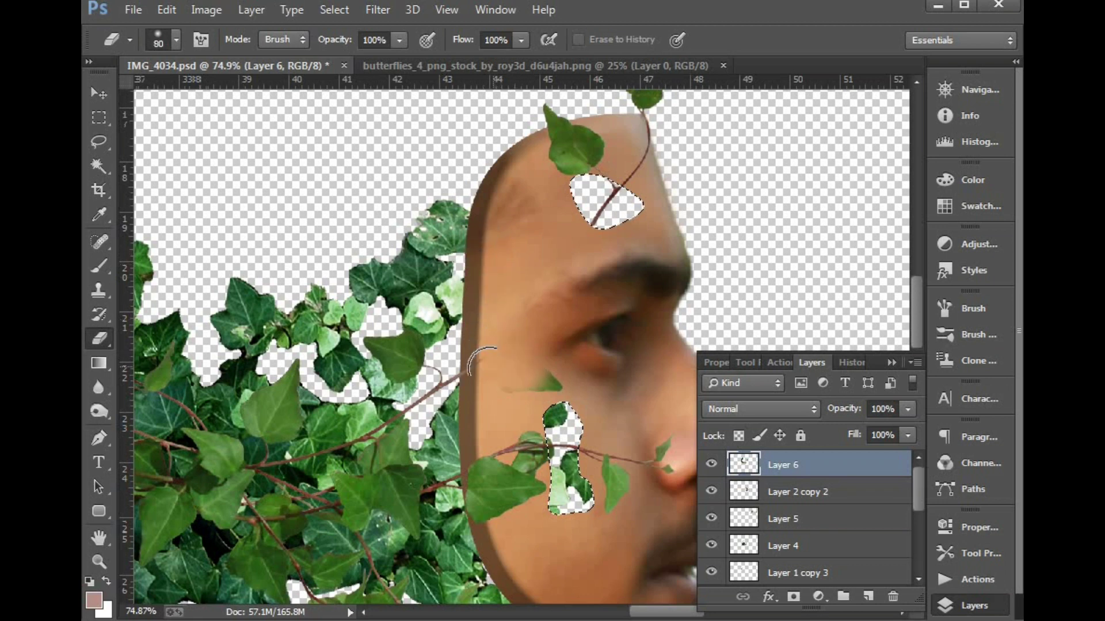
- Erase the remaining Layer 6 vine and leaves between the cheek hole and the face's cut edge with a 40 px eraser
key(bracketleft)
key(bracketleft)
key(bracketleft)
key(bracketleft)
key(bracketleft)
mouse_move(472, 379)
mouse_down()
mouse_move(494, 363)
mouse_move(564, 398)
mouse_move(539, 392)
mouse_move(541, 484)
mouse_move(528, 392)
mouse_move(508, 369)
mouse_move(499, 326)
mouse_move(532, 339)
mouse_move(489, 357)
mouse_move(477, 339)
mouse_move(473, 400)
mouse_move(498, 403)
mouse_move(486, 360)
mouse_move(502, 394)
mouse_move(467, 389)
mouse_move(502, 390)
mouse_up()
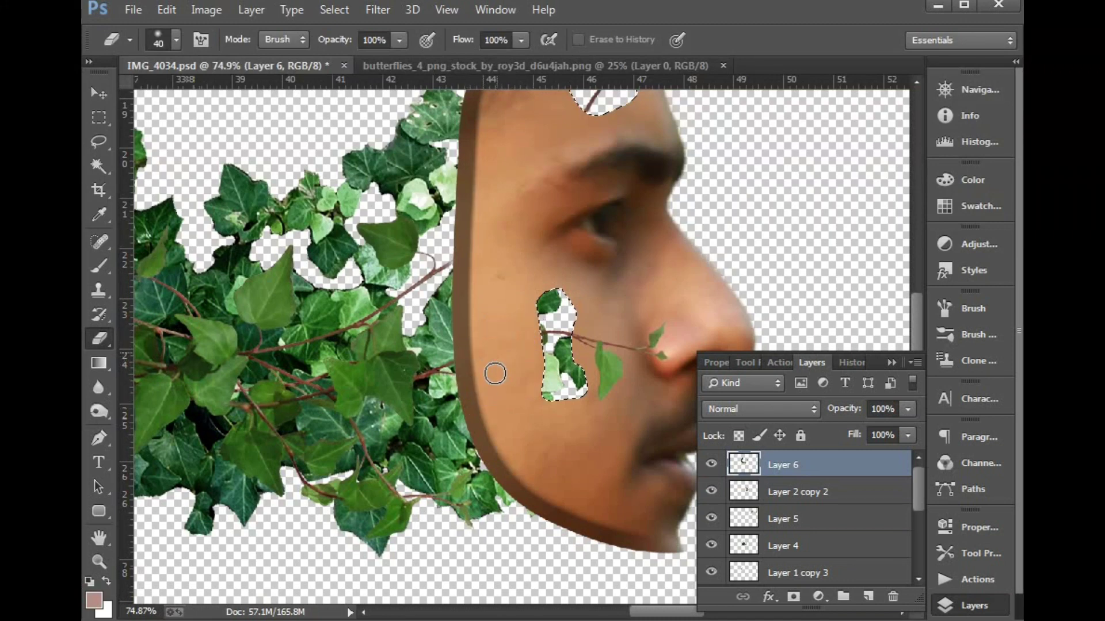
- Merge Layer 1 copy and Layer 1 copy 3
scroll(482, 334, down, 4)
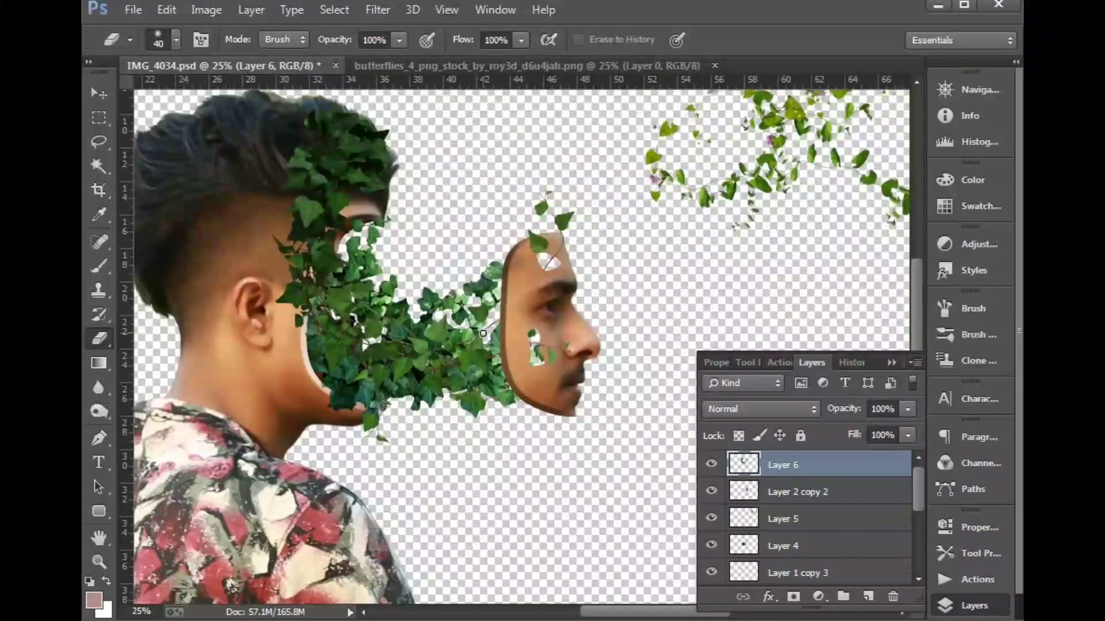
drag(355, 331, 486, 347)
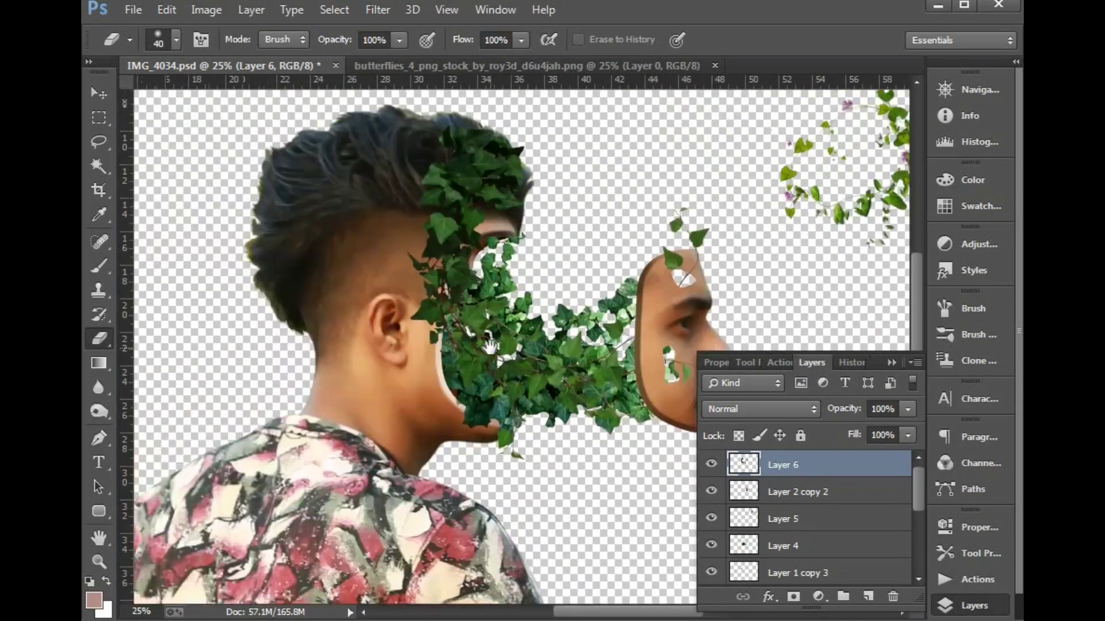
key(v)
drag(311, 167, 708, 475)
drag(347, 270, 349, 329)
drag(408, 398, 447, 295)
scroll(766, 523, down, 3)
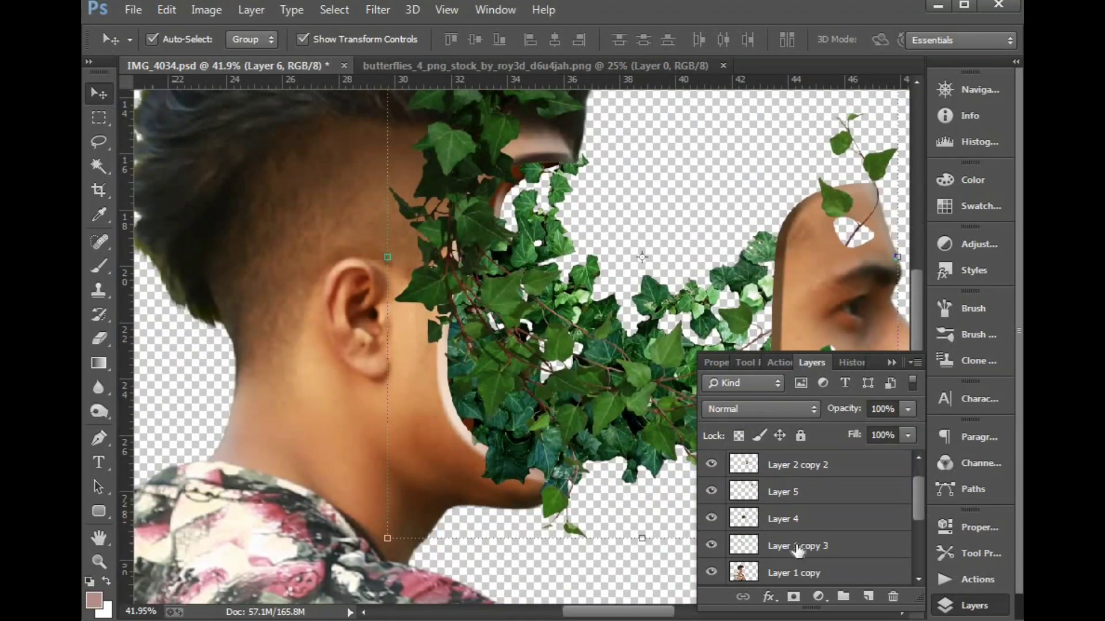
click(771, 518)
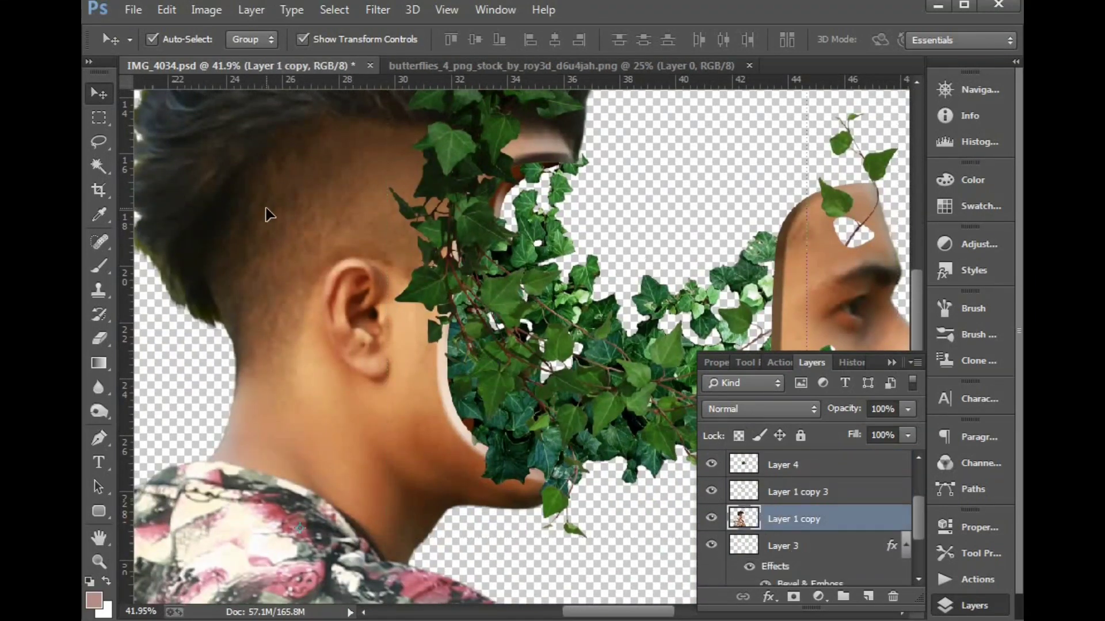
drag(261, 227, 363, 223)
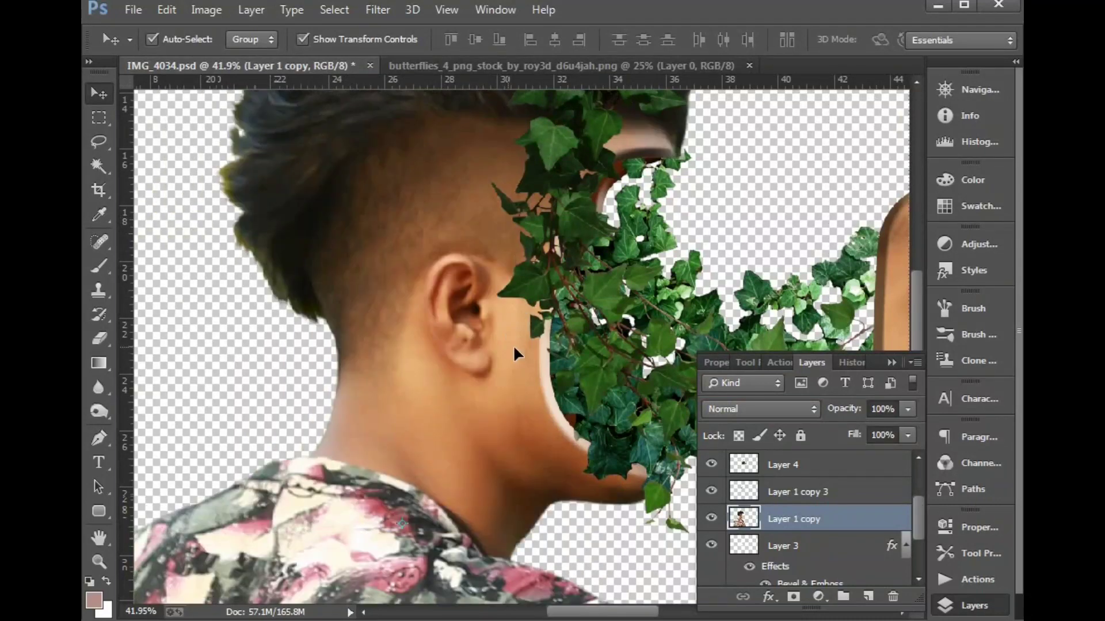
right_click(528, 363)
shift+click(538, 371)
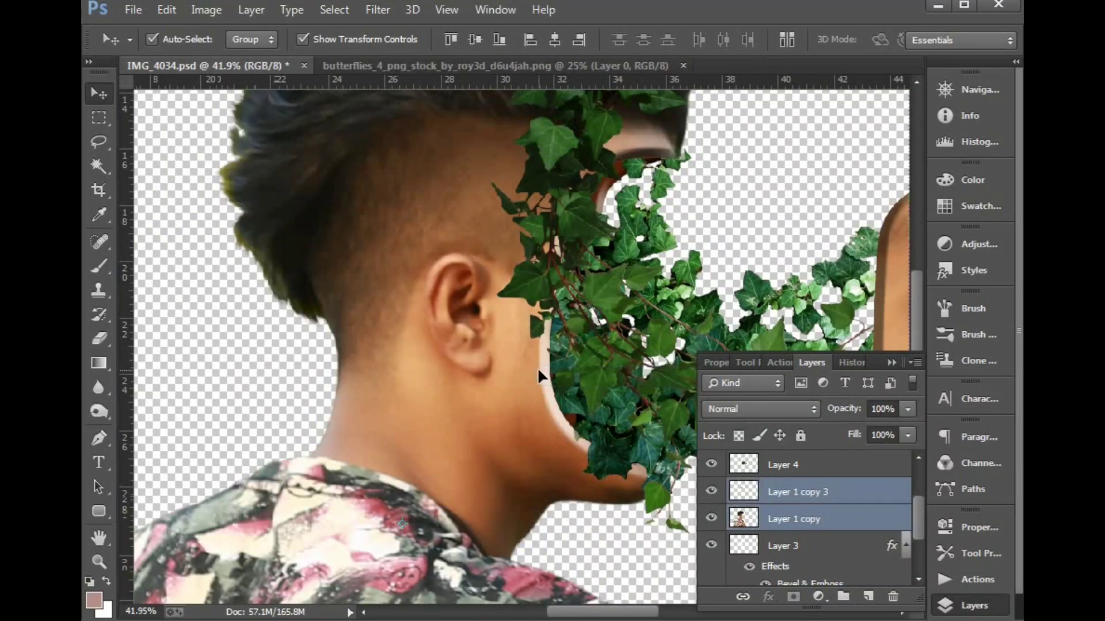
key(ctrl+e)
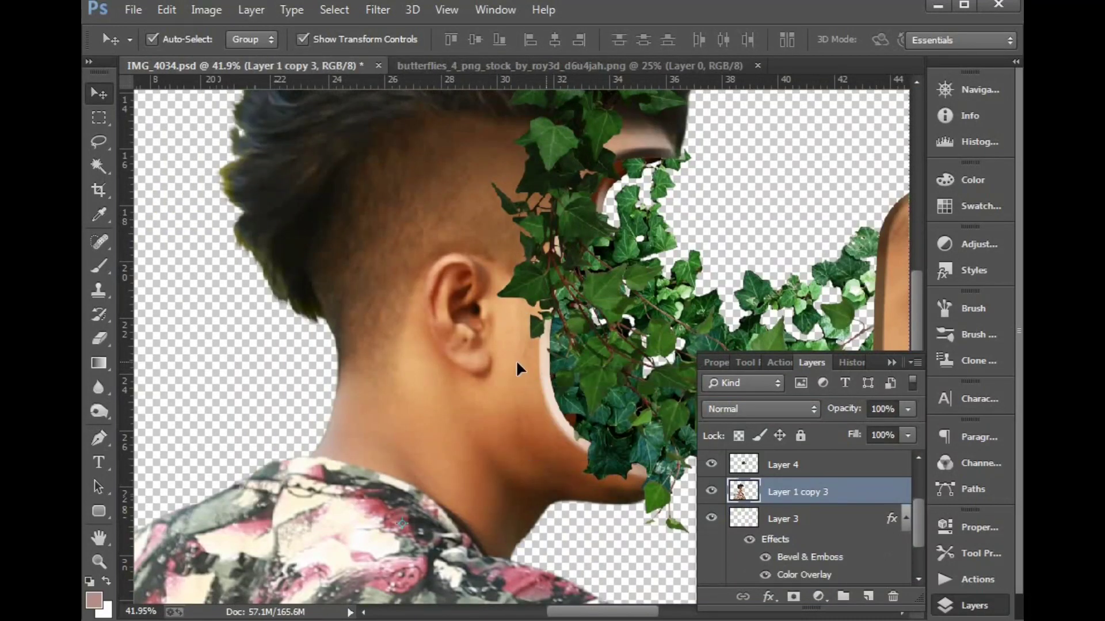
- Select the transparent area around the man on Layer 1 copy 3 with the Magic Wand, and invert the selection
click(98, 166)
click(630, 298)
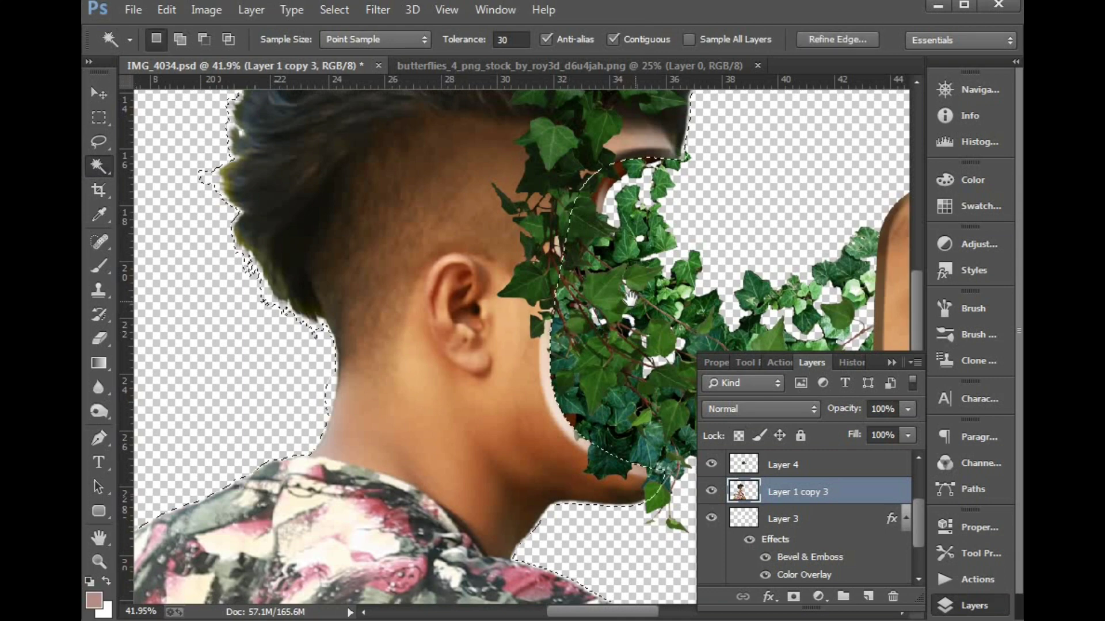
drag(630, 298, 494, 347)
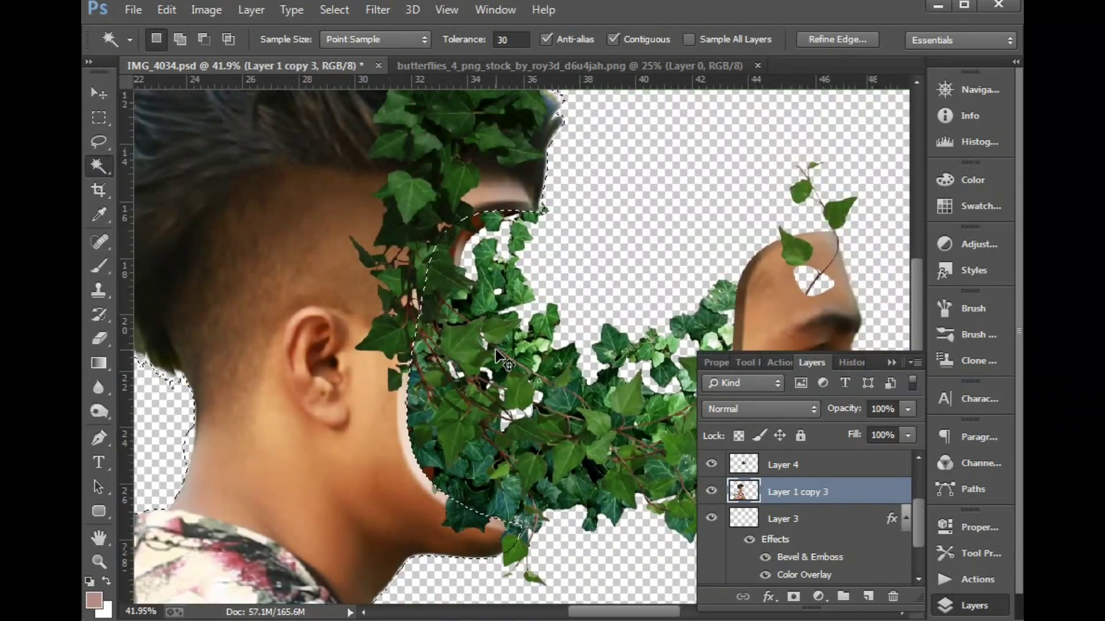
key(ctrl+minus)
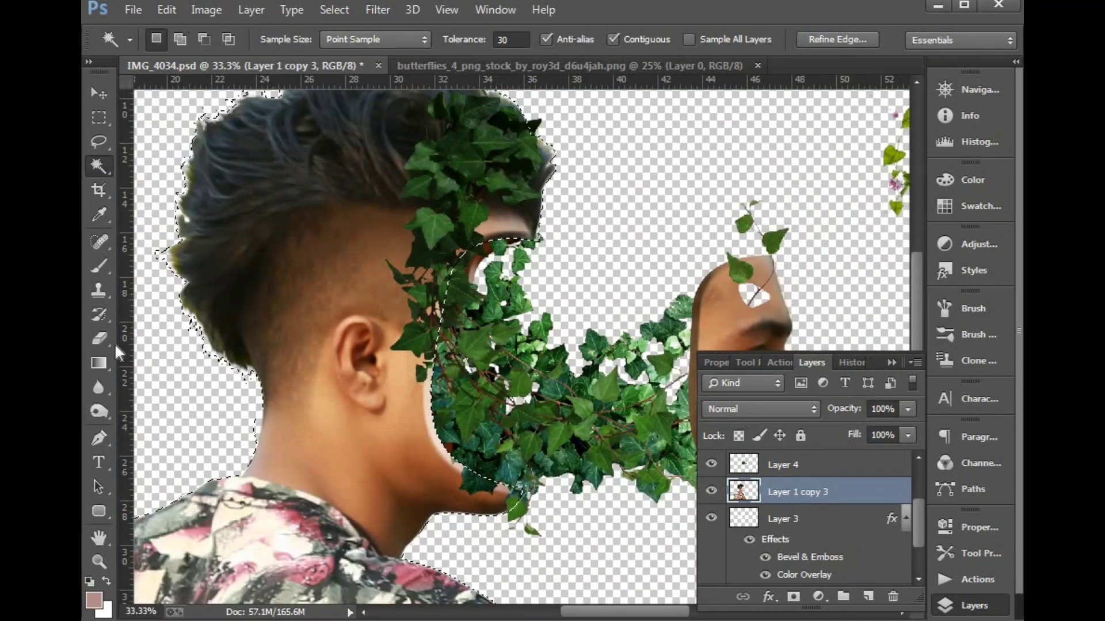
- Set the Eraser brush size to 125 px
click(100, 339)
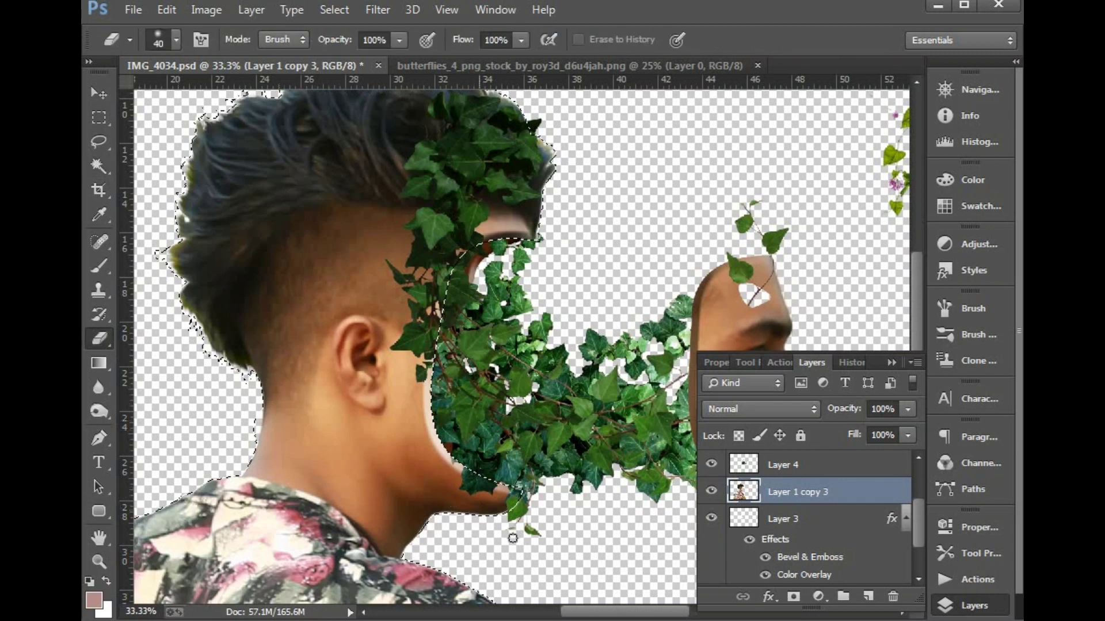
key(bracketright)
key(bracketright)
key(bracketright)
key(bracketright)
key(bracketright)
key(bracketright)
key(bracketright)
drag(410, 393, 410, 410)
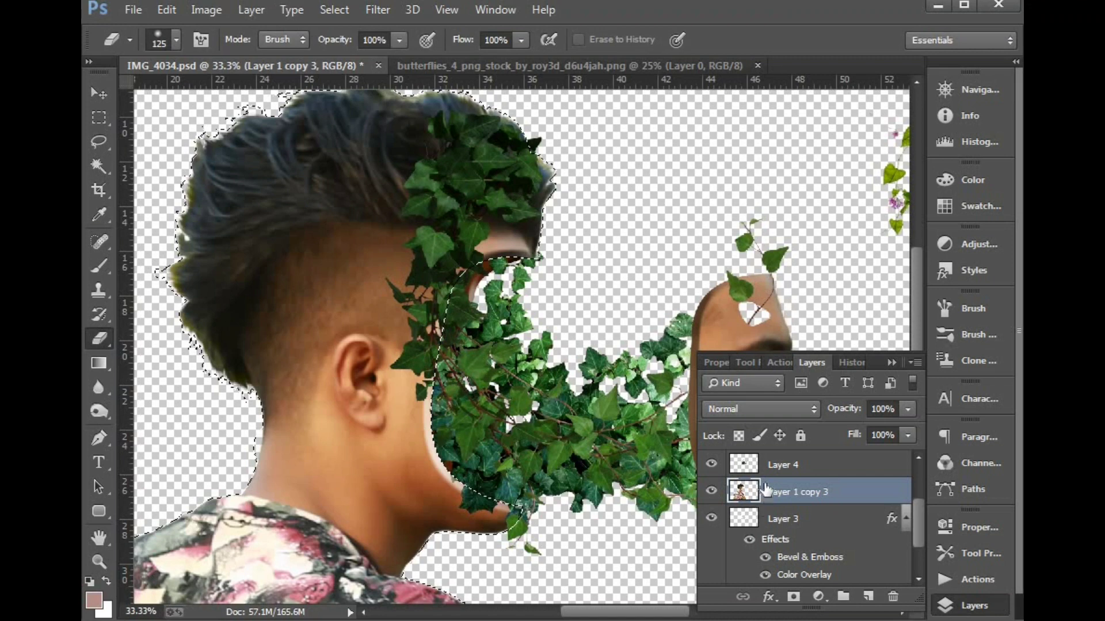
- Erase the Layer 6 ivy overlapping the man's hair, temple and cheek within the selection, and deselect
scroll(766, 489, down, 2)
scroll(783, 540, up, 3)
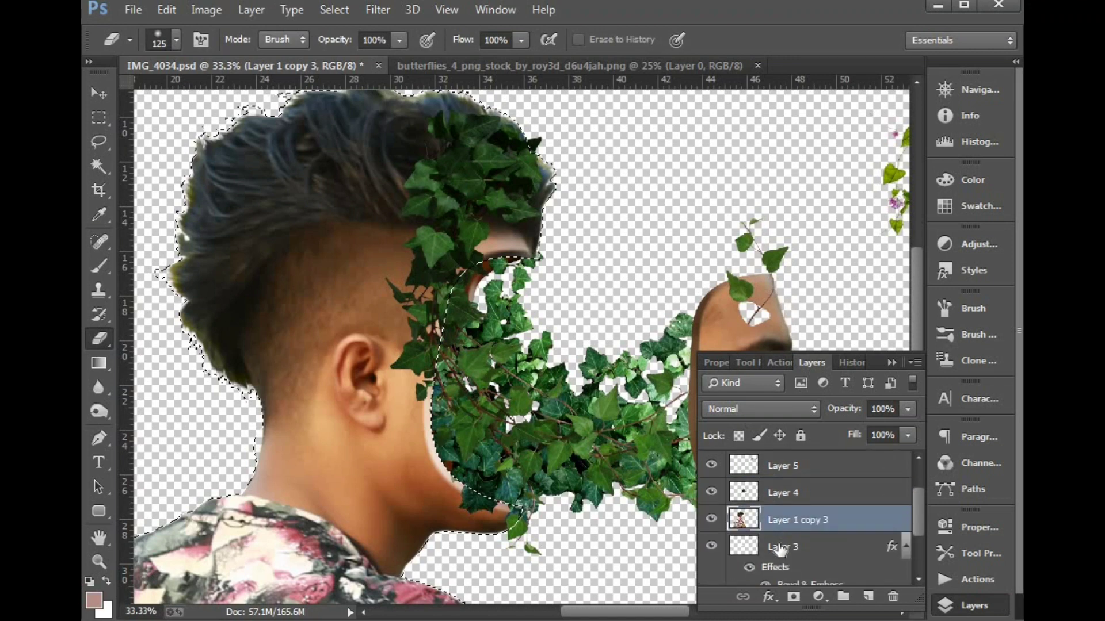
click(780, 547)
scroll(780, 547, down, 1)
key(v)
right_click(588, 438)
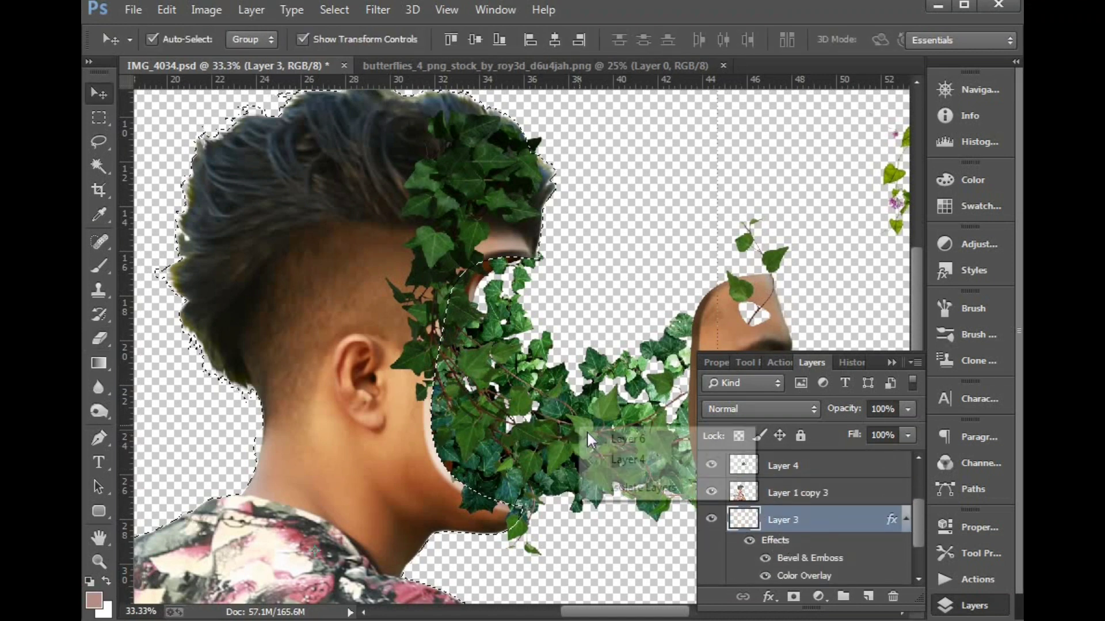
click(593, 439)
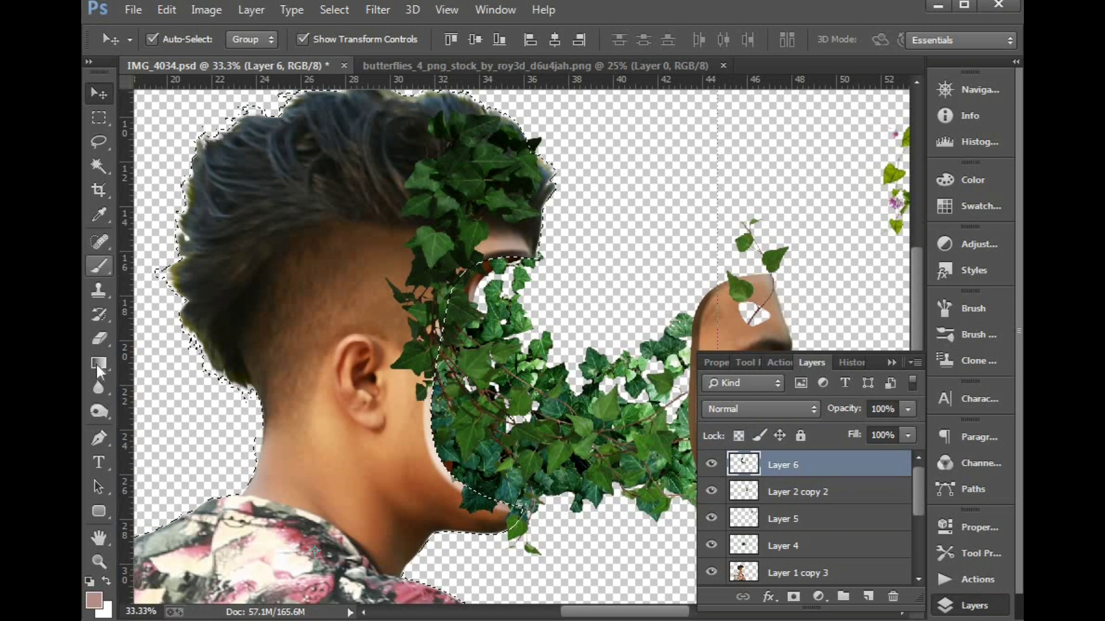
click(99, 338)
mouse_move(411, 276)
mouse_down()
mouse_move(419, 374)
mouse_move(425, 279)
mouse_move(433, 326)
mouse_move(452, 271)
mouse_move(476, 254)
mouse_move(486, 226)
mouse_move(521, 220)
mouse_move(542, 167)
mouse_move(514, 138)
mouse_move(498, 194)
mouse_move(438, 264)
mouse_move(402, 366)
mouse_move(397, 270)
mouse_move(461, 205)
mouse_move(407, 281)
mouse_move(458, 236)
mouse_move(456, 194)
mouse_move(473, 174)
mouse_move(483, 182)
mouse_move(442, 219)
mouse_move(470, 161)
mouse_move(473, 119)
mouse_move(512, 126)
mouse_move(393, 171)
mouse_move(441, 166)
mouse_move(539, 188)
mouse_up()
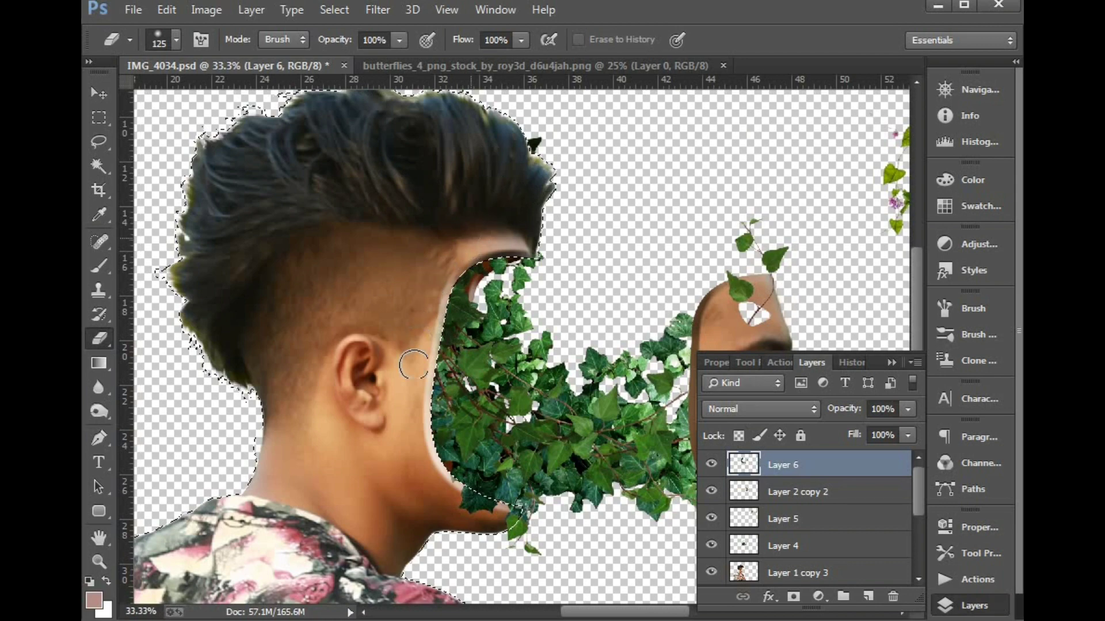
key(ctrl+d)
- Move the flowering vine of Layer 5 into the gap between head and face, and scale it to about 74.5%
key(ctrl+minus)
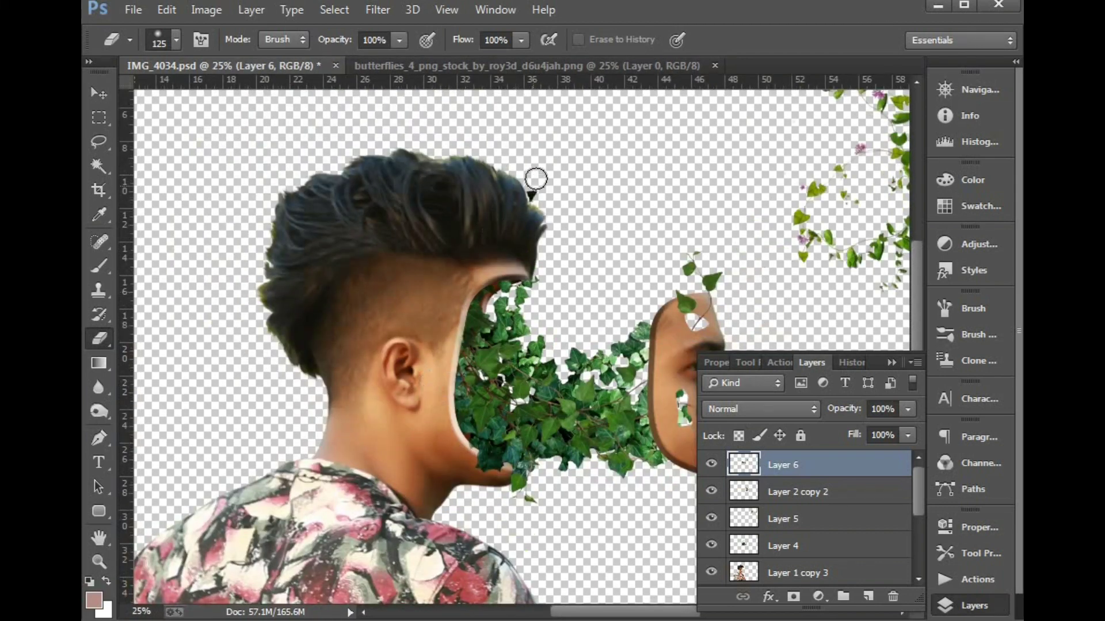
key(ctrl+minus)
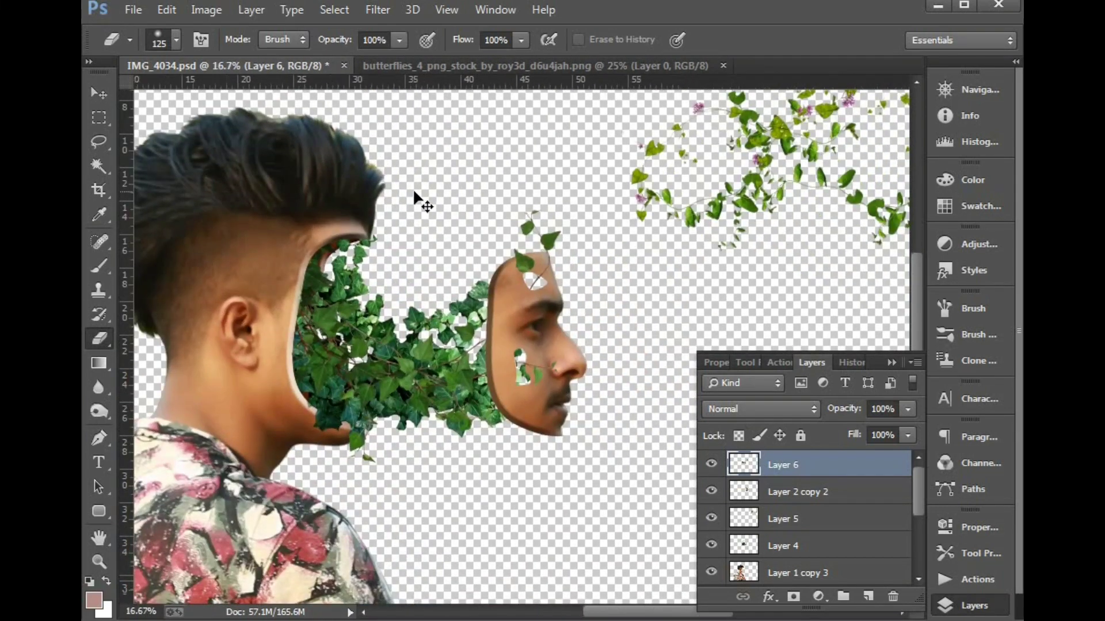
key(v)
drag(699, 210, 458, 318)
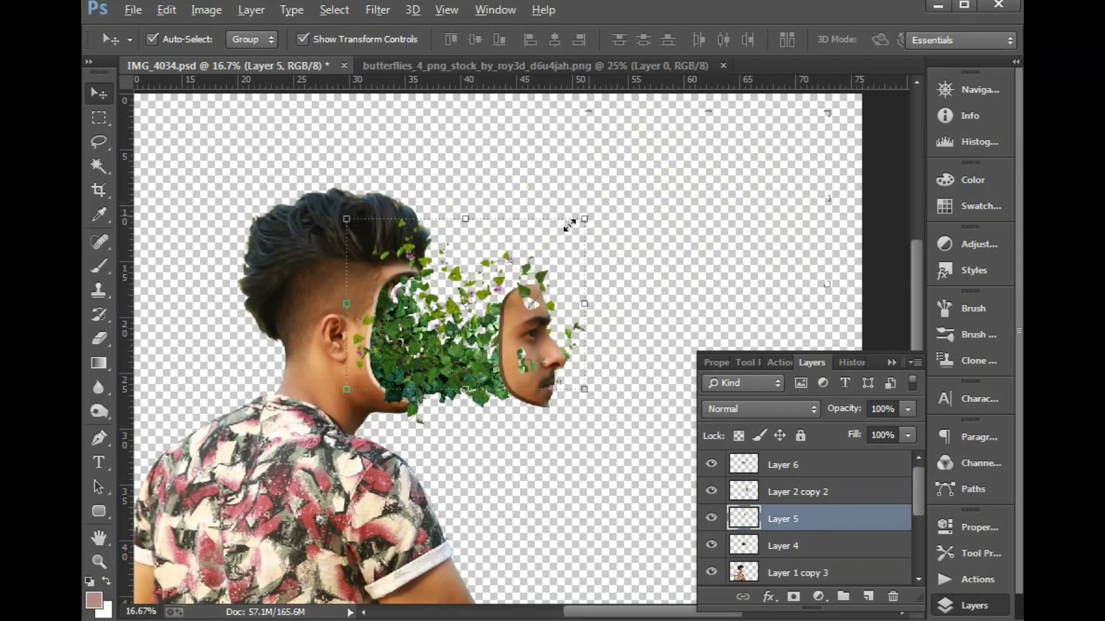
drag(584, 219, 543, 247)
drag(479, 342, 684, 411)
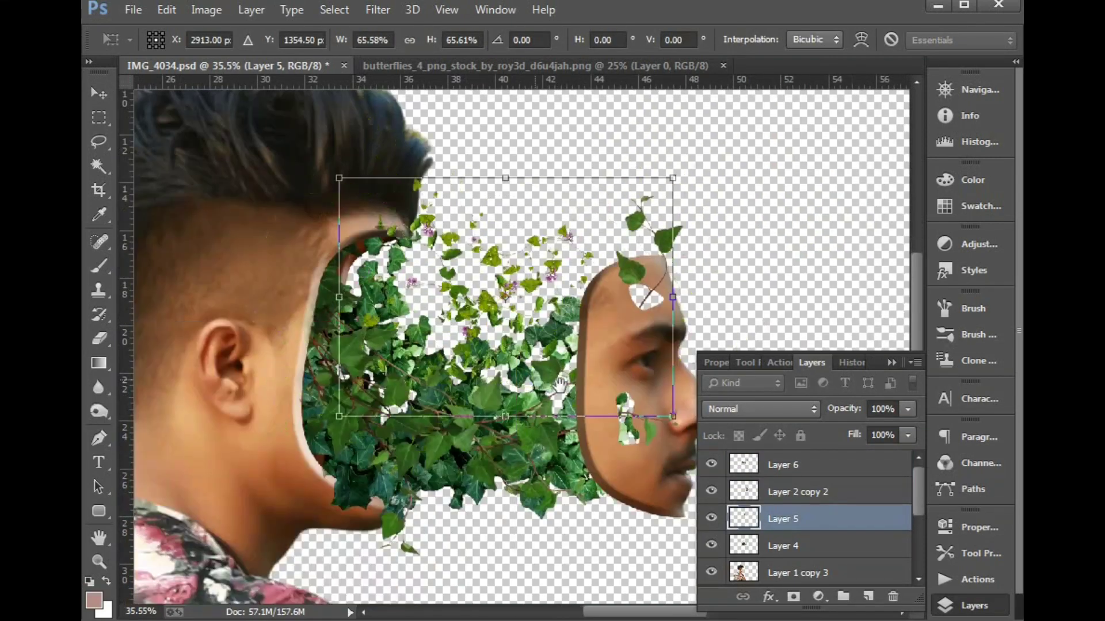
drag(512, 261, 463, 331)
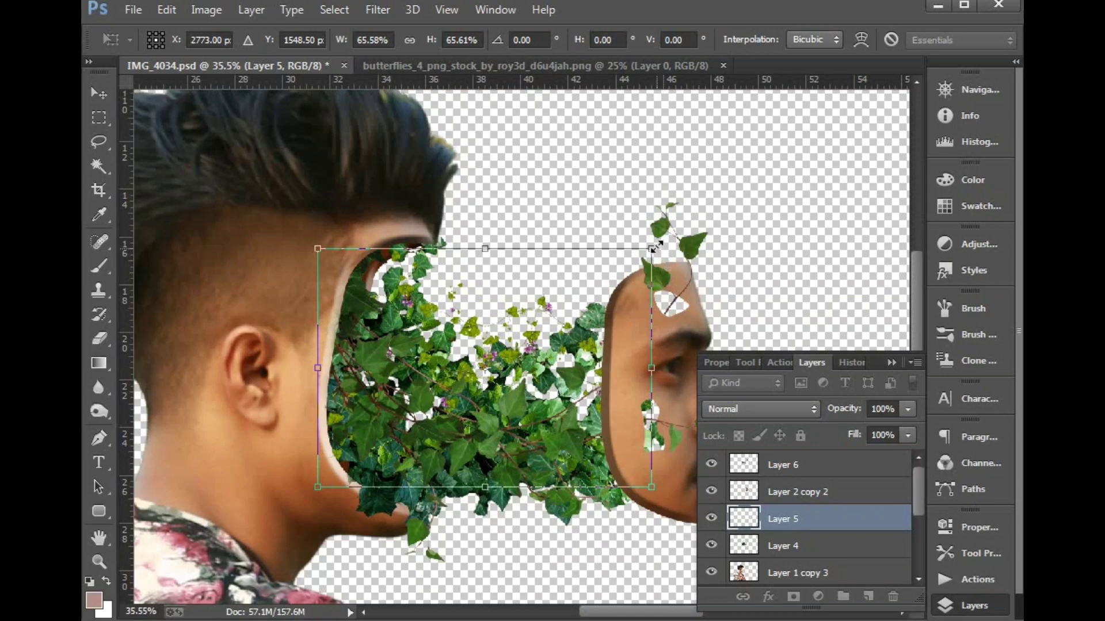
drag(654, 246, 676, 229)
key(Return)
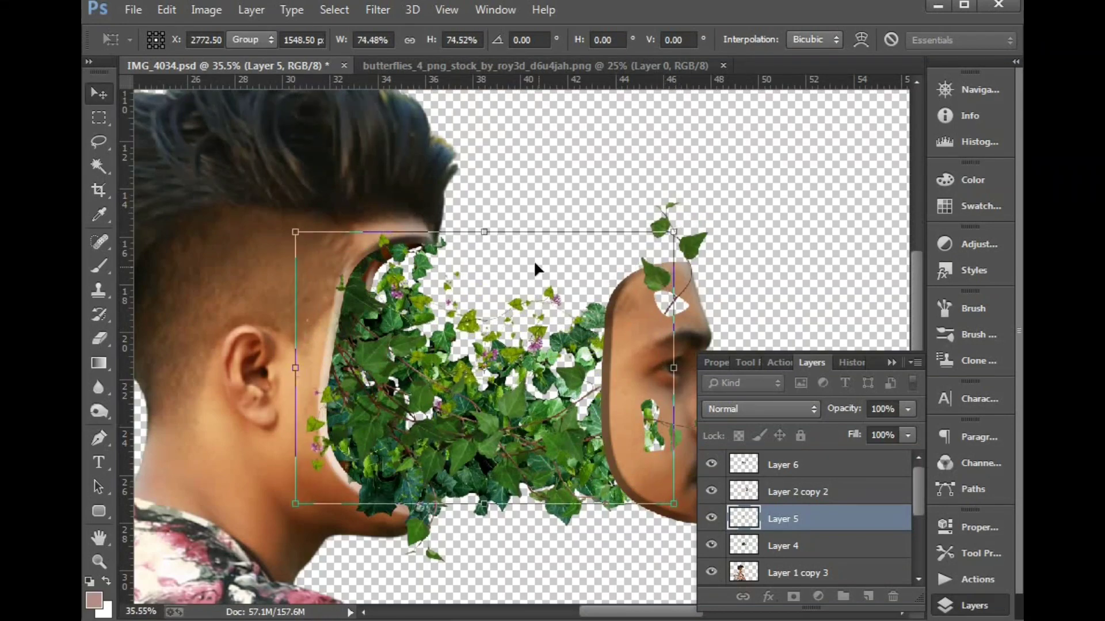
key(ctrl+0)
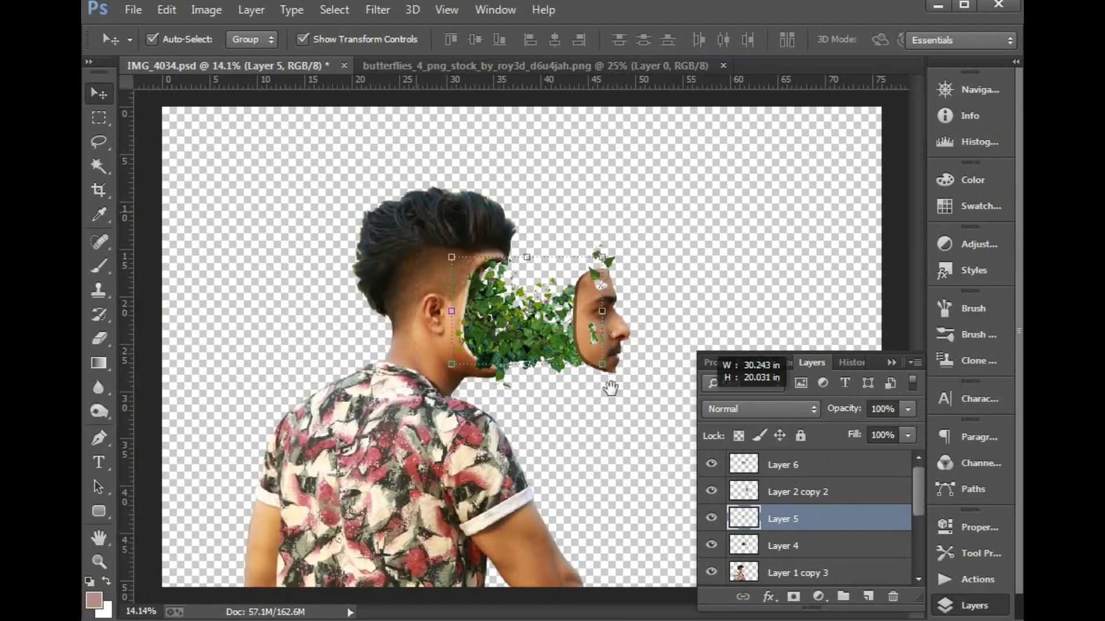
scroll(609, 387, up, 3)
key(ctrl+0)
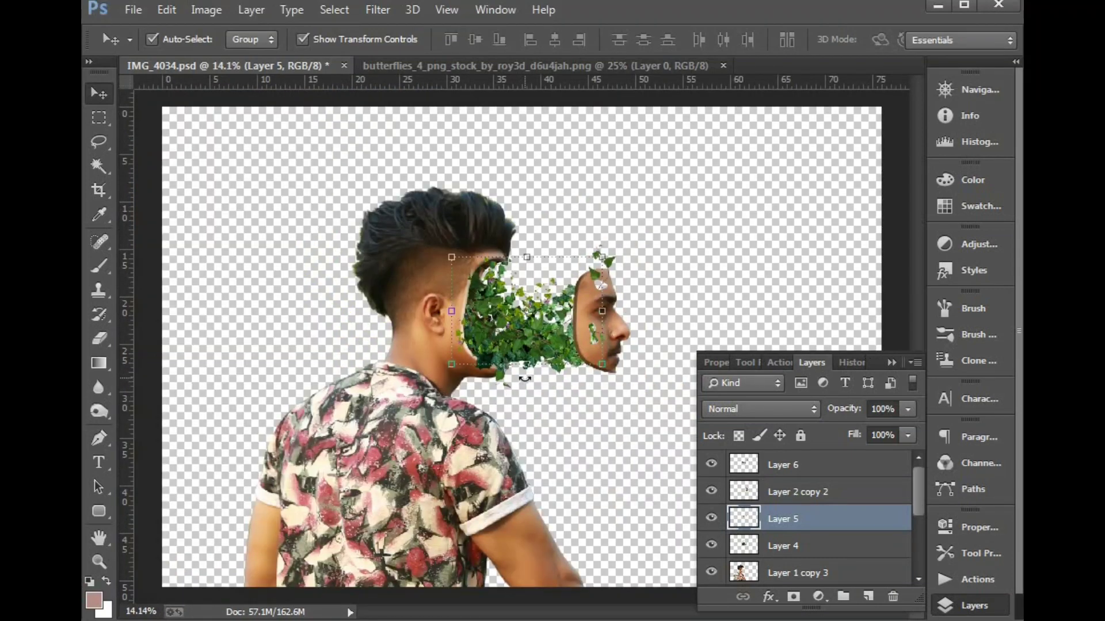
scroll(525, 379, down, 1)
key(s)
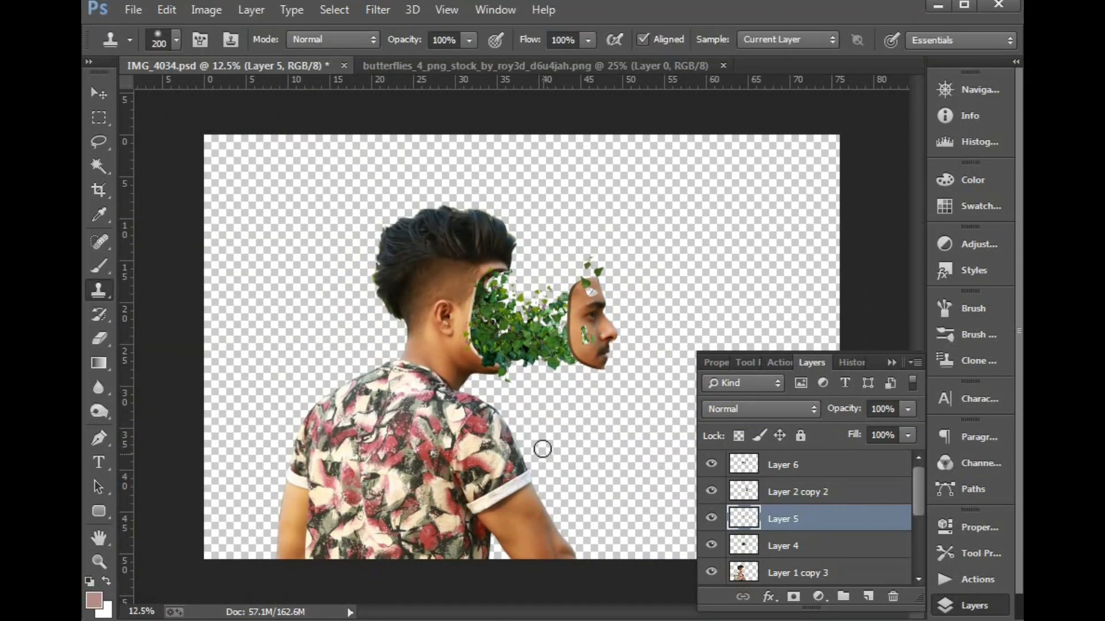
- Lasso the middle butterfly of the upper row in the butterflies PNG document and bring it into IMG_4034.psd
click(391, 66)
key(v)
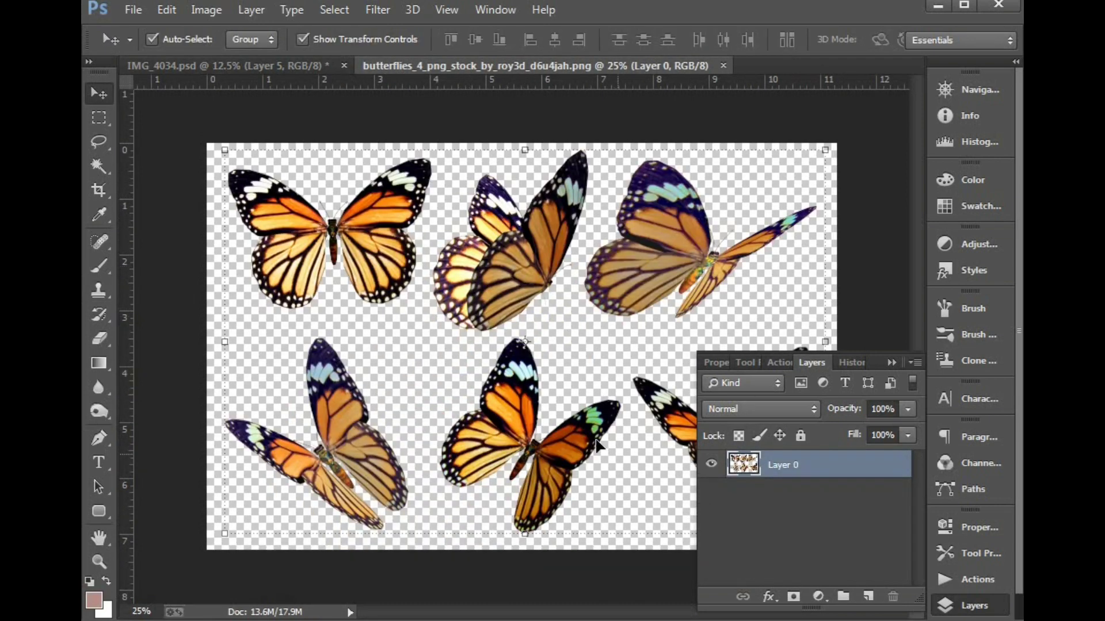
click(99, 141)
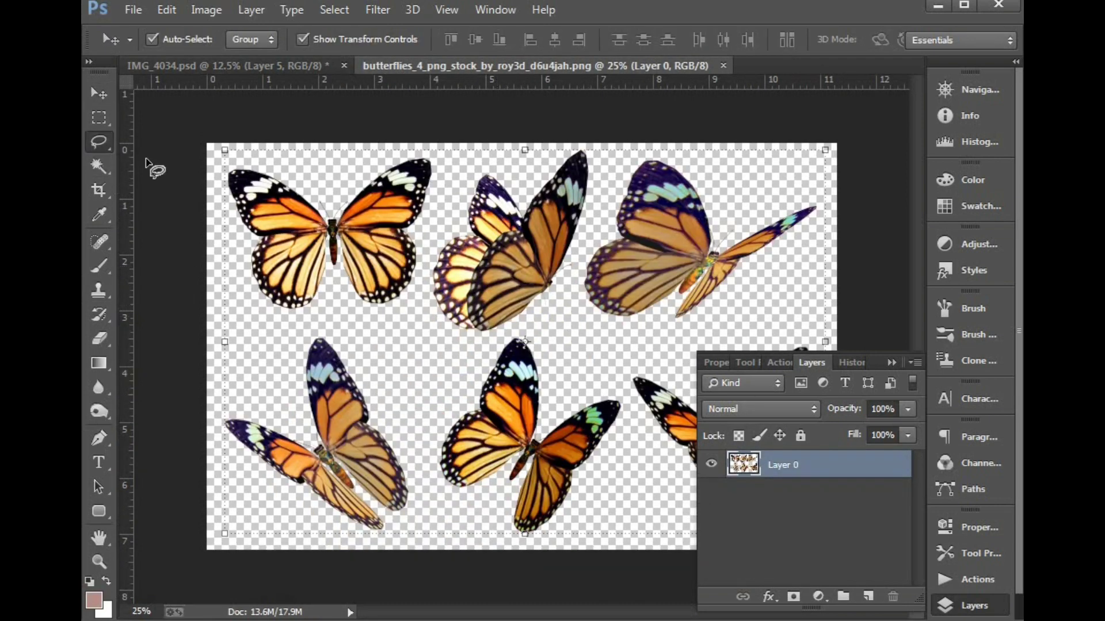
key(Tab)
mouse_move(485, 167)
mouse_down()
mouse_move(457, 278)
mouse_move(470, 314)
mouse_move(546, 313)
mouse_move(581, 283)
mouse_move(629, 154)
mouse_move(579, 117)
mouse_move(505, 120)
mouse_move(488, 155)
mouse_up()
key(v)
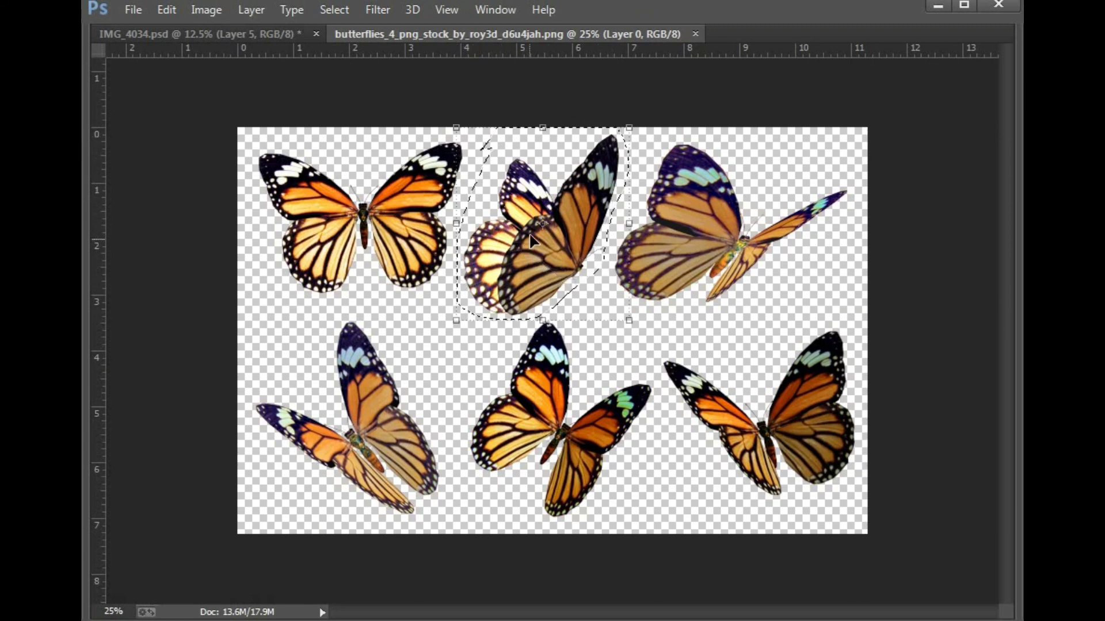
mouse_move(534, 242)
mouse_down()
mouse_move(313, 140)
mouse_move(296, 36)
mouse_move(458, 232)
mouse_up()
- Scale the imported butterfly down, bring its layer forward, and place it over the ivy midway between head and face
key(ctrl+space)
drag(347, 132, 770, 410)
drag(420, 293, 520, 368)
key(ctrl+])
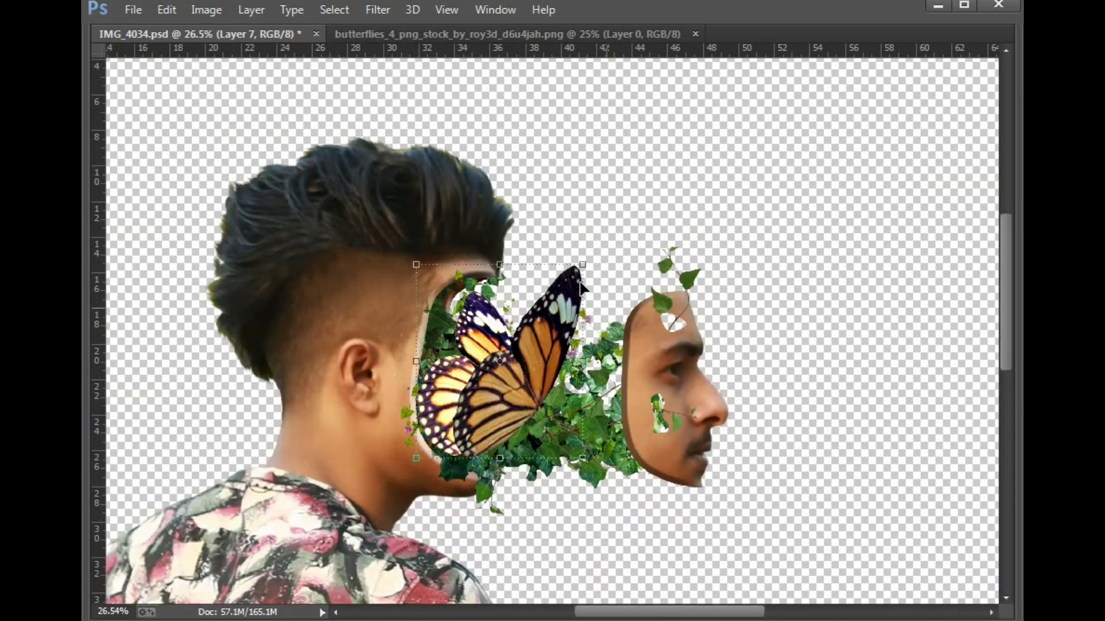
drag(578, 270, 532, 324)
drag(699, 414, 838, 467)
drag(418, 339, 436, 318)
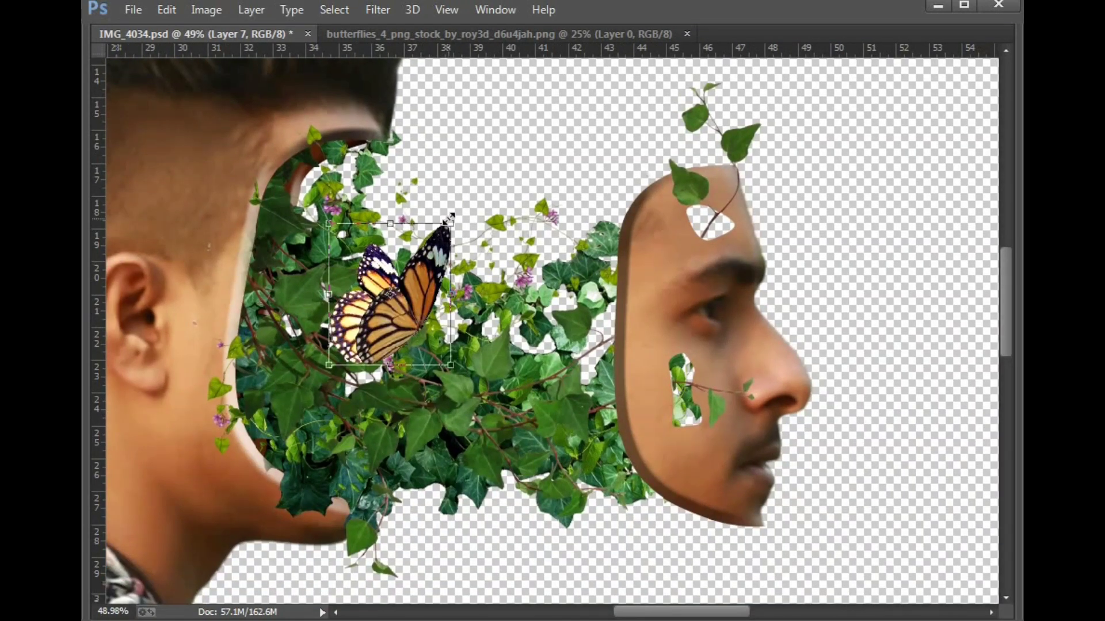
drag(450, 219, 440, 233)
drag(420, 285, 460, 314)
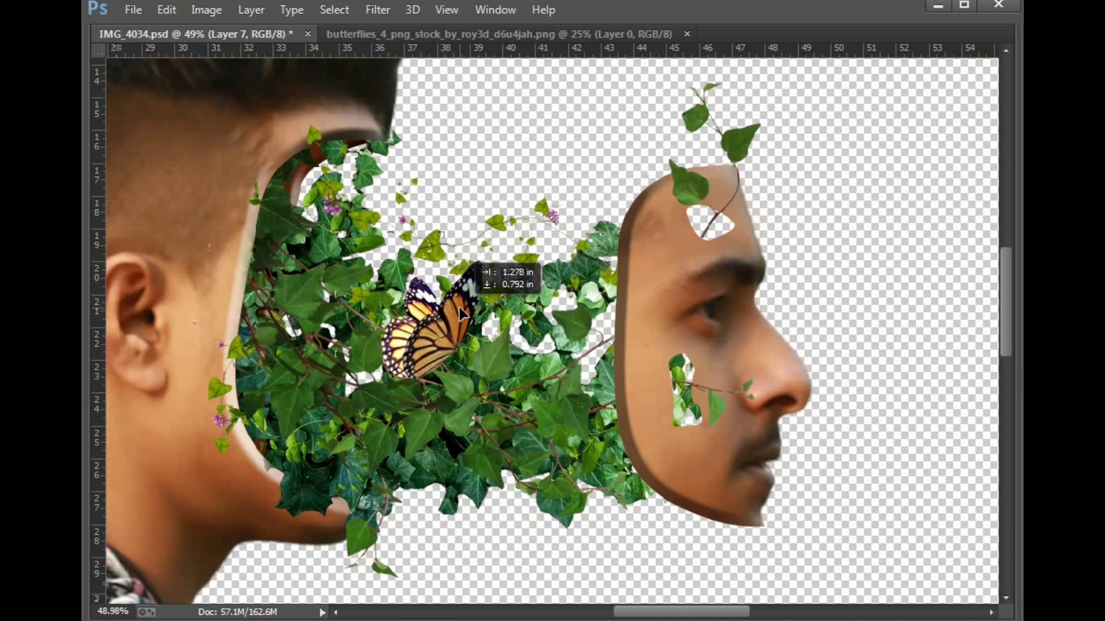
key(ctrl+0)
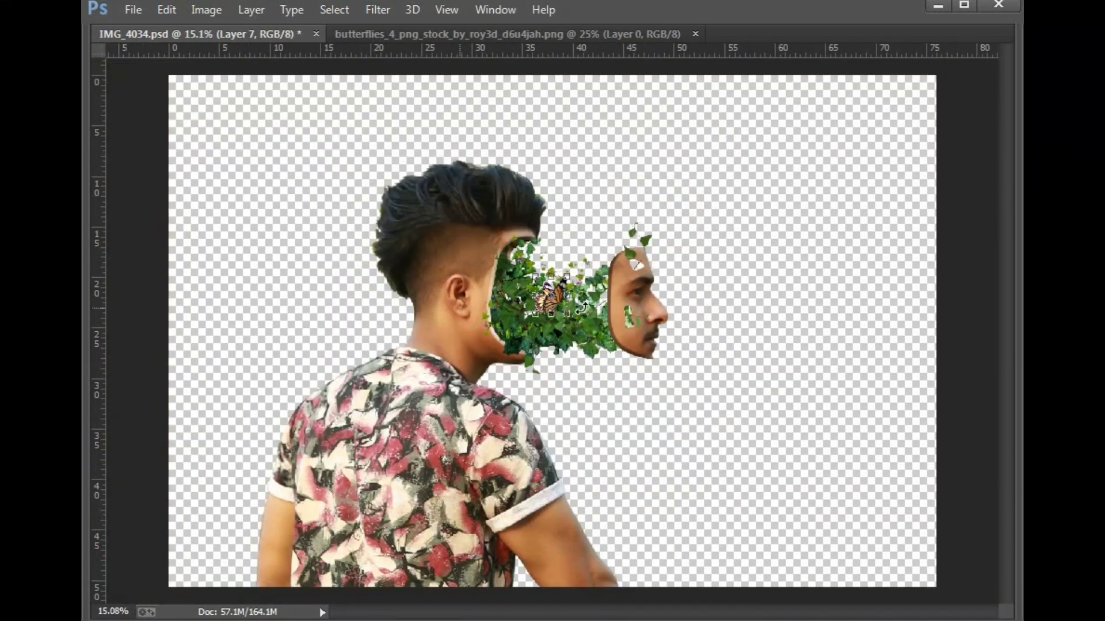
- Clear the selection in the butterflies document, lasso the last butterfly of the lower row, and bring it into IMG_4034.psd
click(419, 34)
key(ctrl+d)
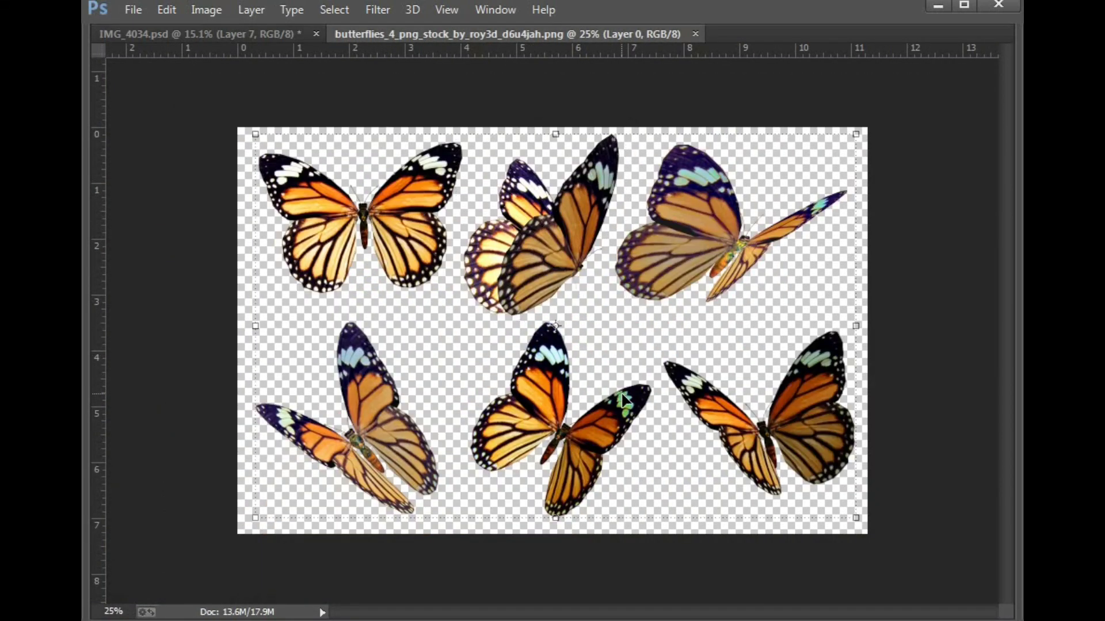
key(l)
mouse_move(656, 369)
mouse_down()
mouse_move(715, 485)
mouse_move(866, 504)
mouse_move(889, 408)
mouse_move(862, 312)
mouse_move(758, 311)
mouse_move(668, 343)
mouse_move(278, 34)
mouse_move(417, 203)
mouse_up()
key(v)
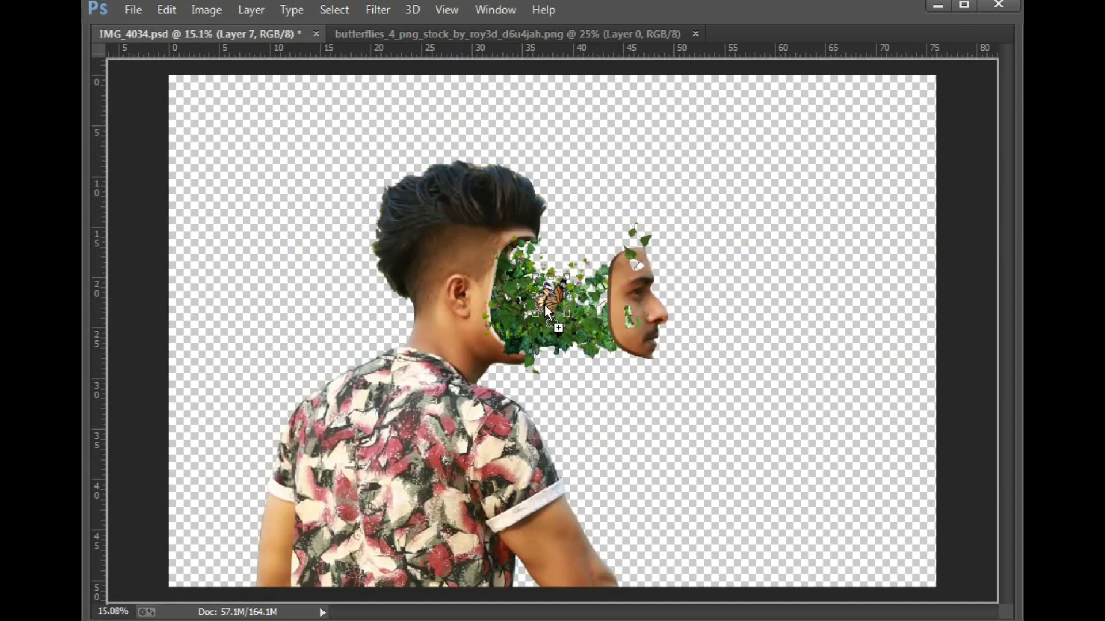
drag(545, 305, 546, 306)
- Scale the second butterfly down and place it over the ivy just beside the detached face
drag(437, 230, 820, 401)
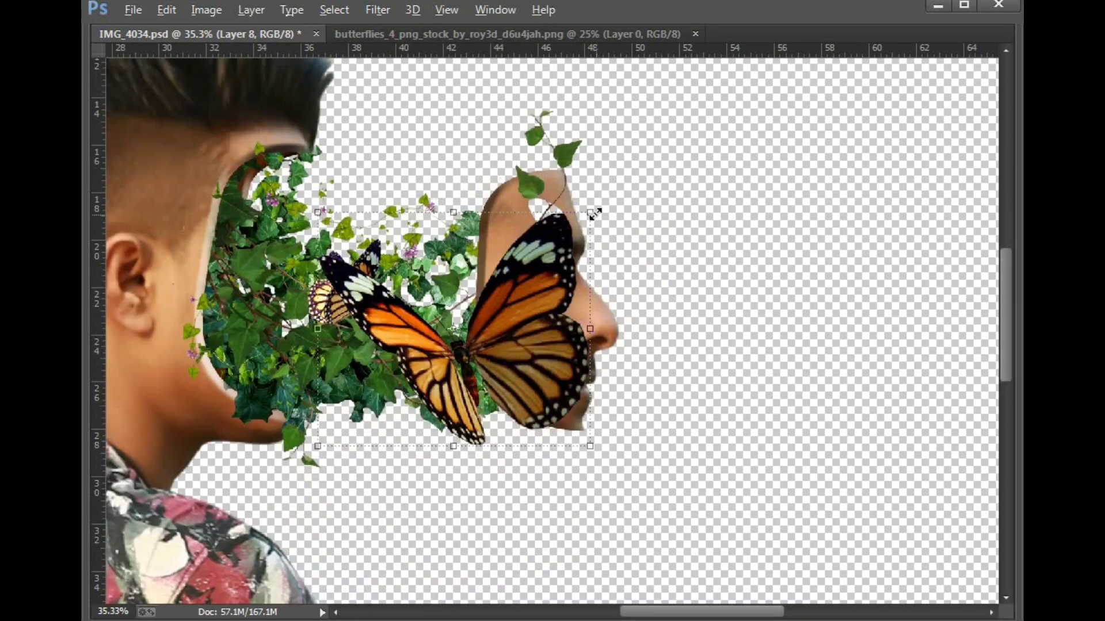
drag(596, 214, 500, 285)
drag(270, 217, 820, 445)
drag(728, 423, 914, 443)
drag(687, 295, 682, 300)
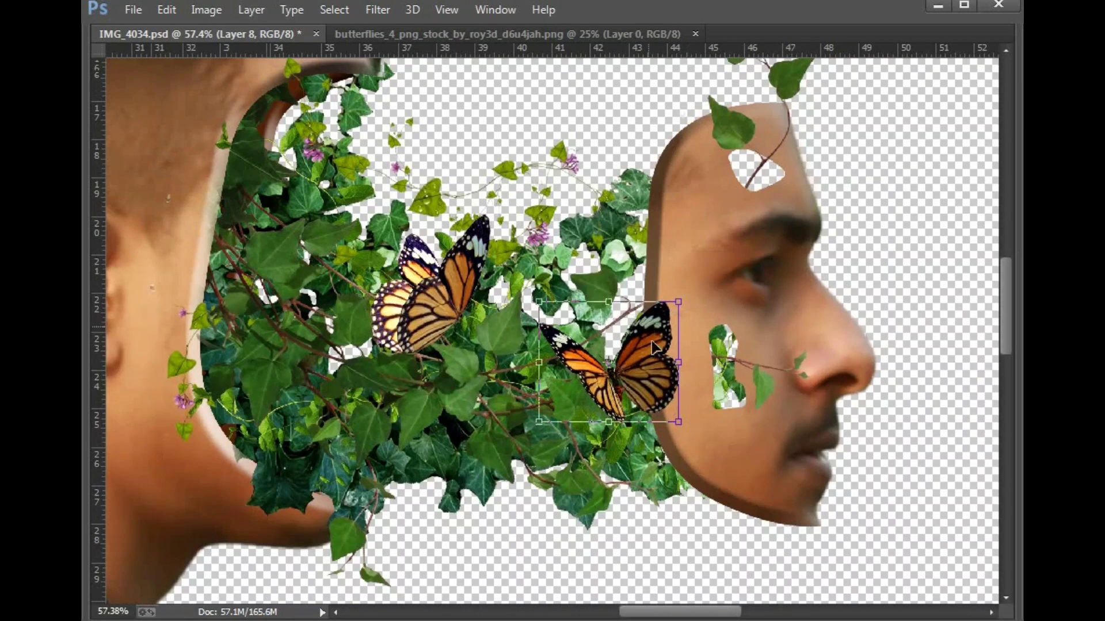
drag(659, 359, 624, 339)
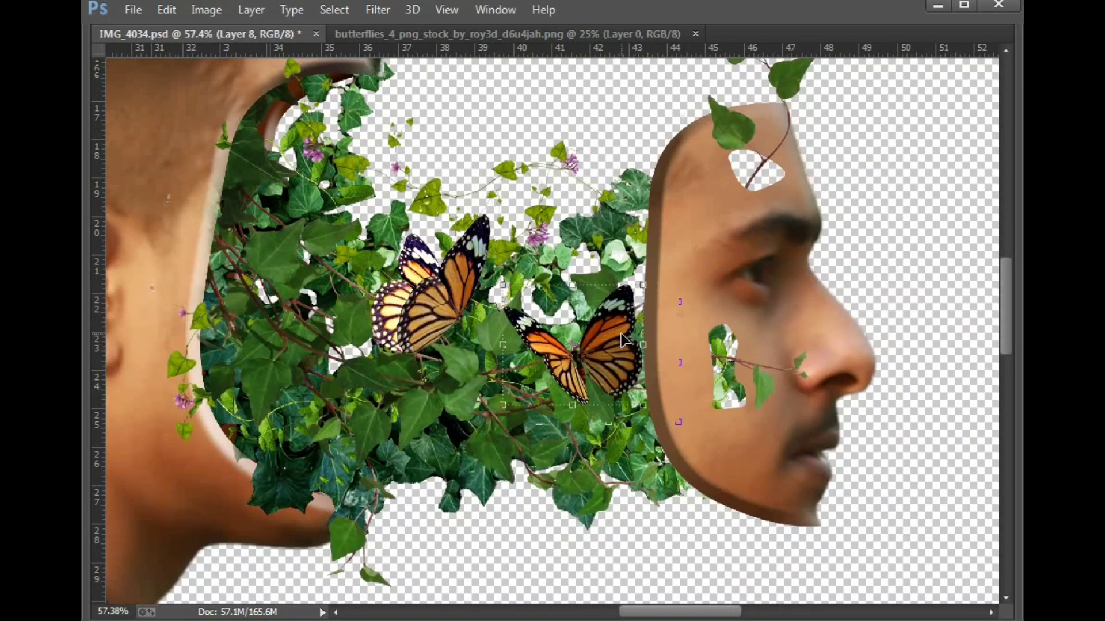
- Recolor the butterfly beside the face blue with a Hue/Saturation adjustment, setting Hue to -145
click(206, 10)
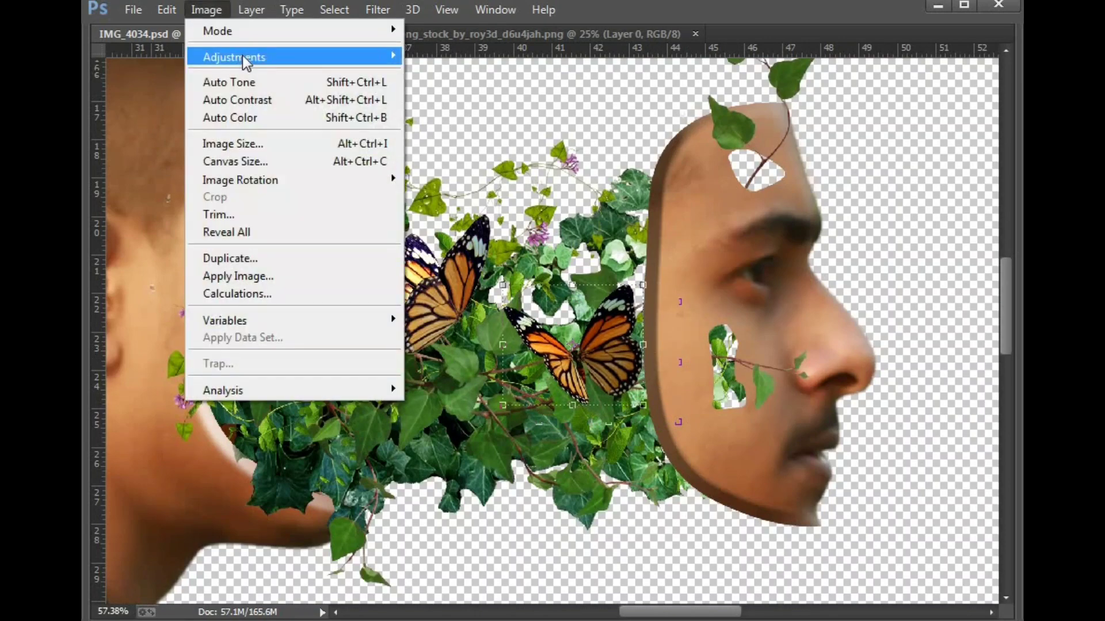
mouse_move(243, 55)
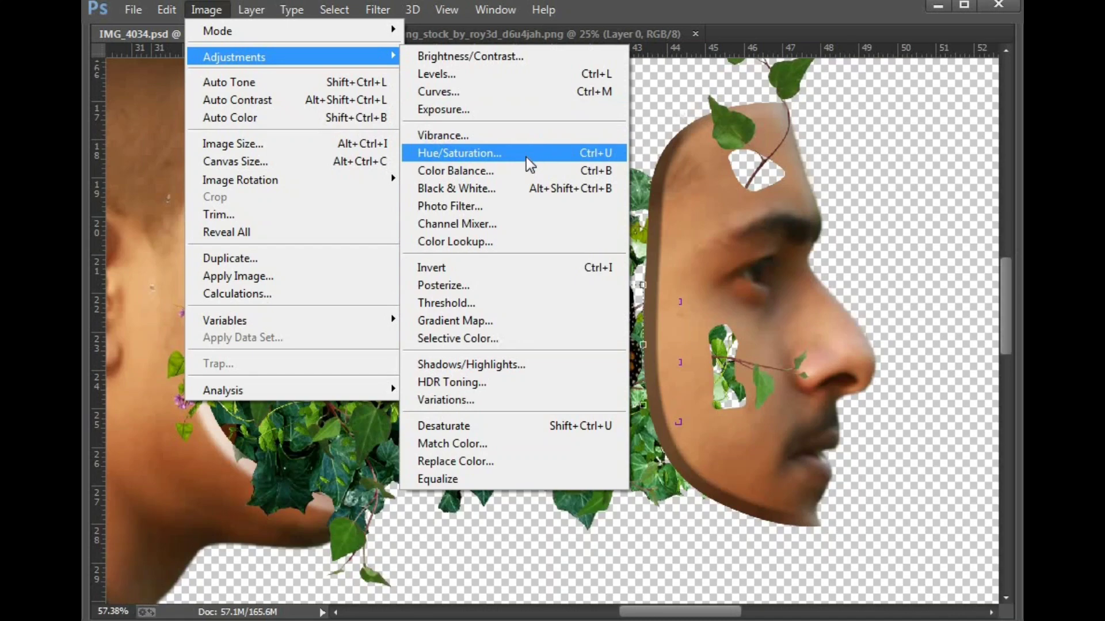
click(526, 154)
drag(875, 216, 795, 217)
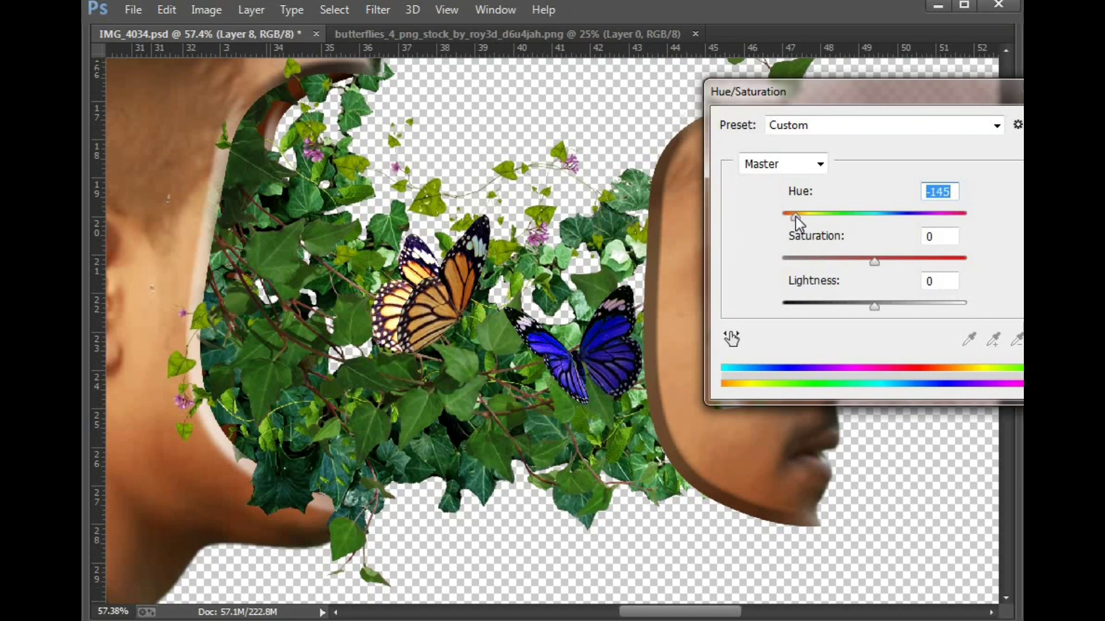
key(Return)
- Recolor the butterfly on Layer 7 red with a Hue/Saturation adjustment, setting Hue to -29
click(409, 301)
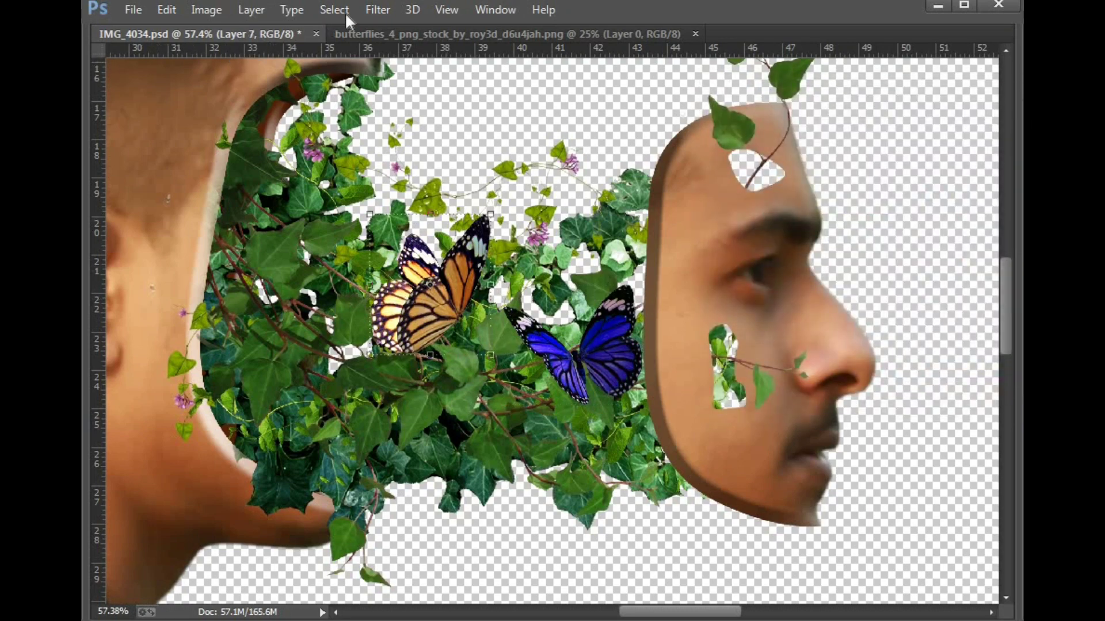
click(378, 10)
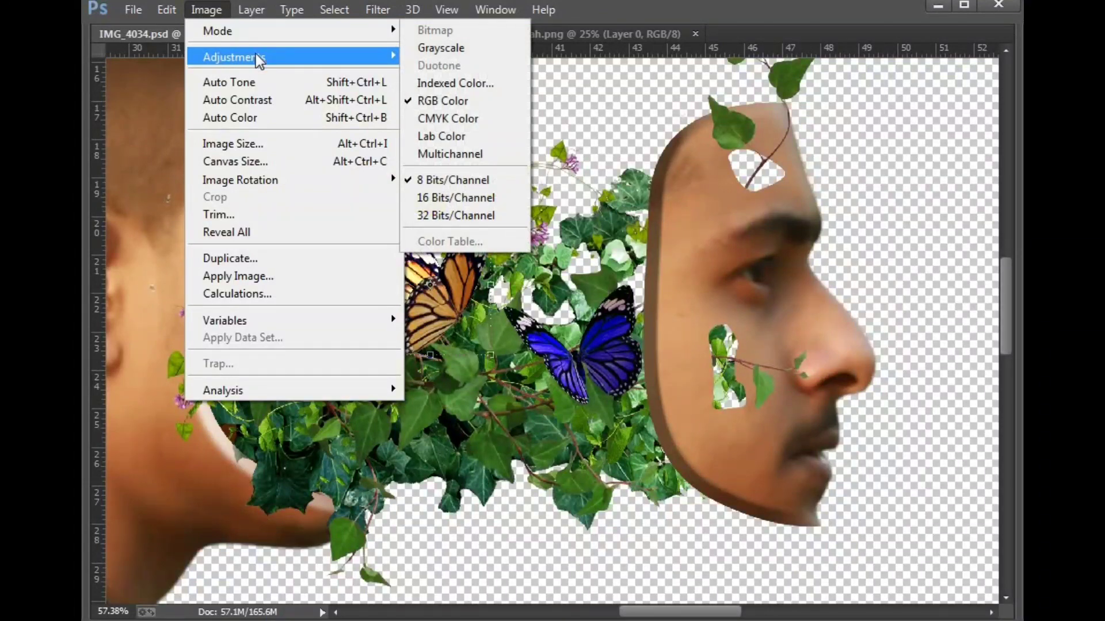
mouse_move(257, 60)
click(576, 148)
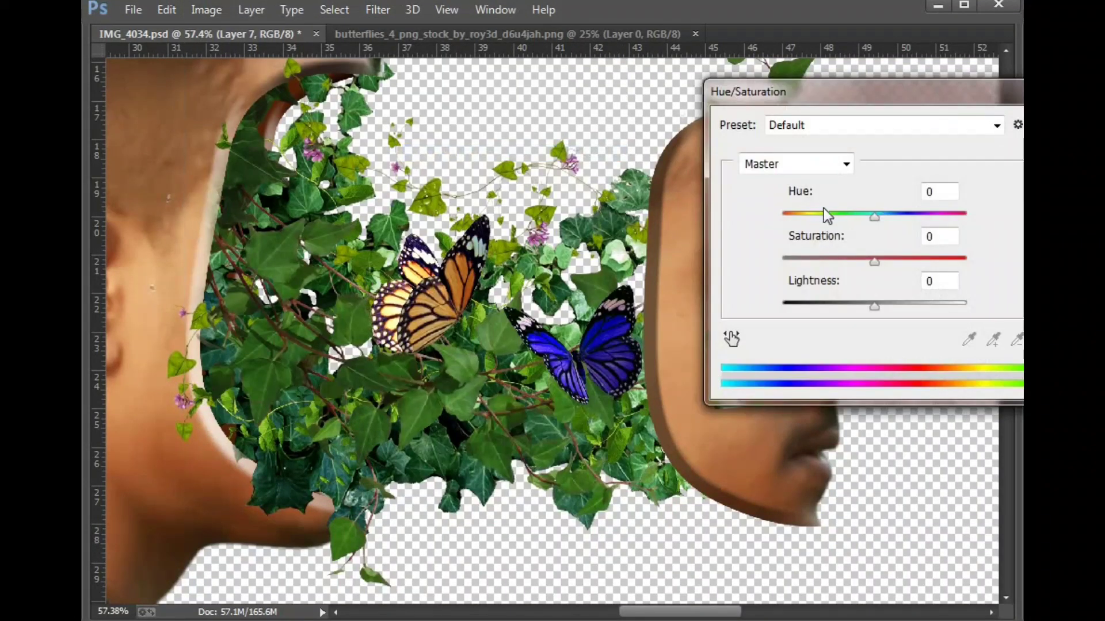
drag(888, 216, 847, 212)
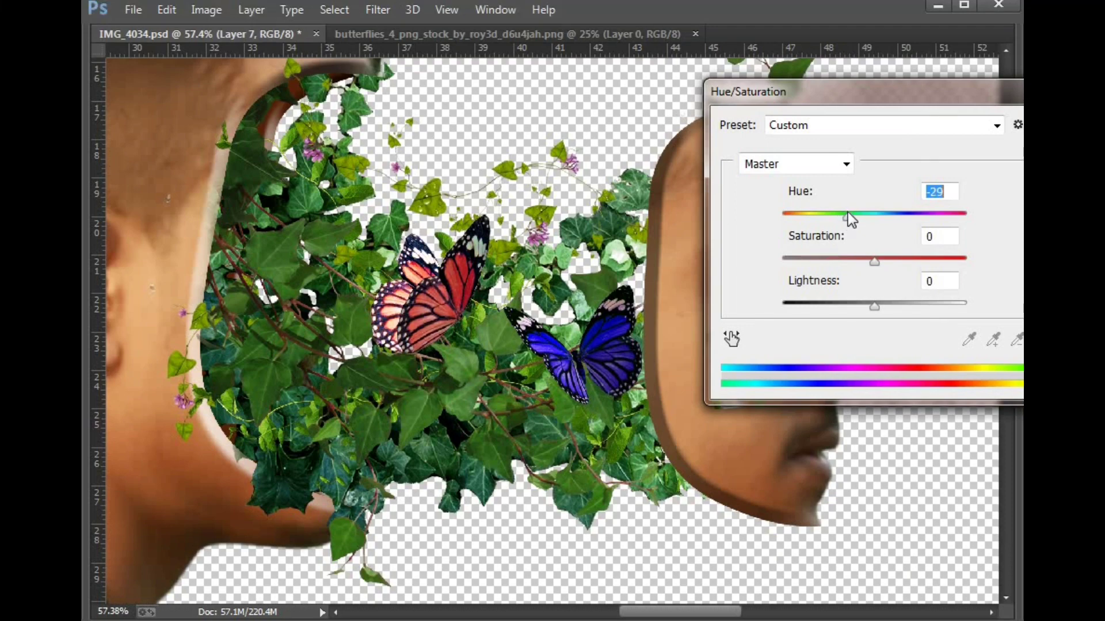
key(Return)
- Close the butterflies PNG document and return to the full composition
key(ctrl+0)
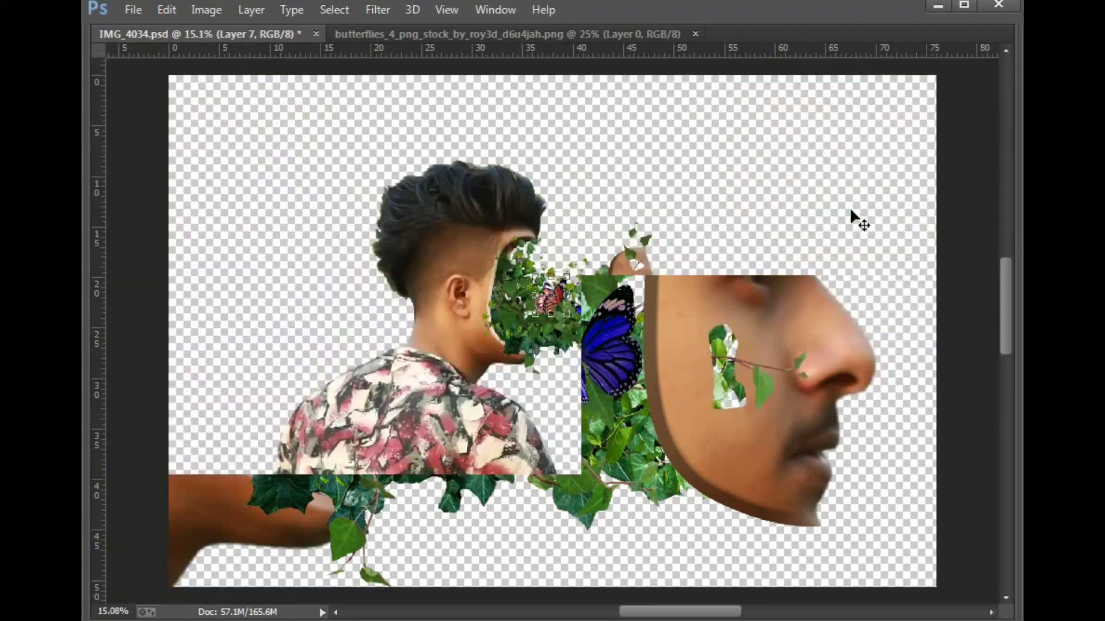
key(ctrl+minus)
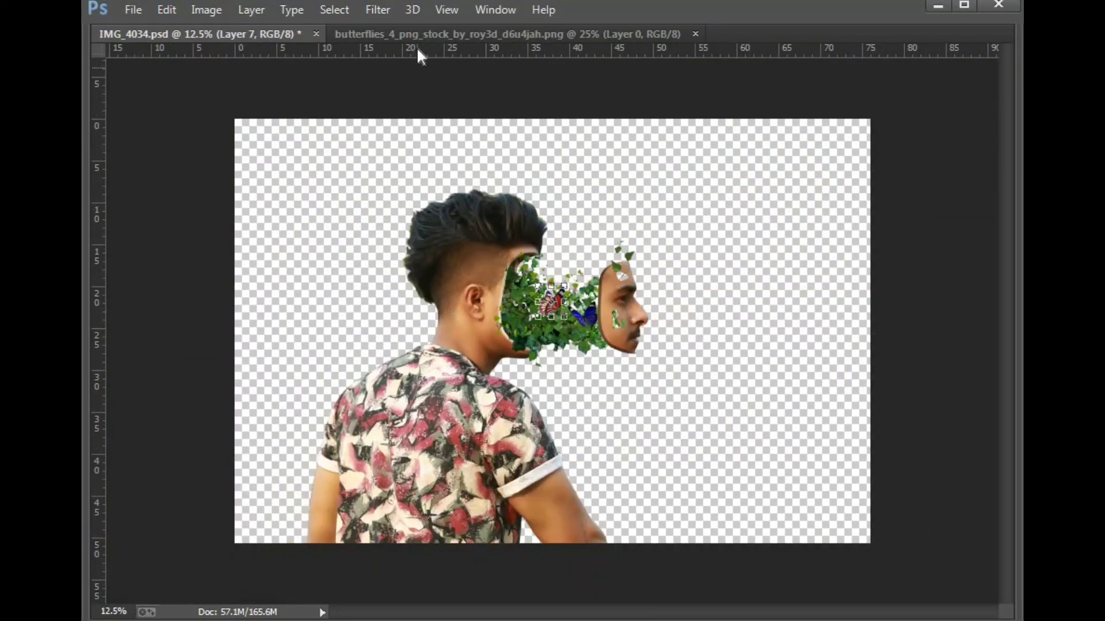
key(Tab)
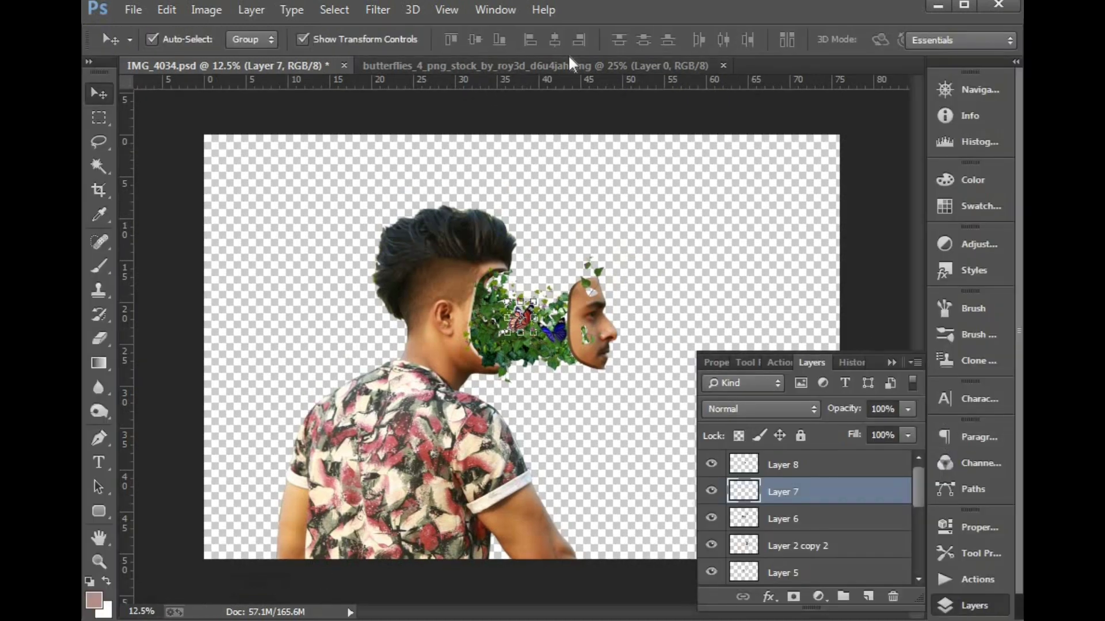
click(649, 65)
click(723, 65)
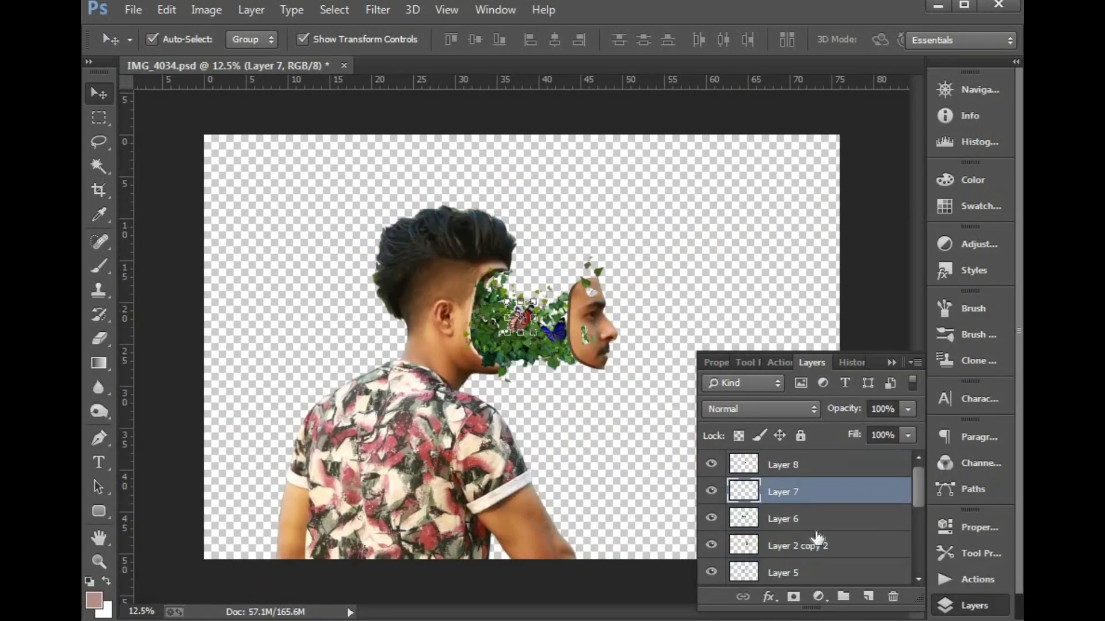
- Make the red brick wall of Layer 1 visible behind the man and select that layer
scroll(817, 537, down, 5)
click(714, 545)
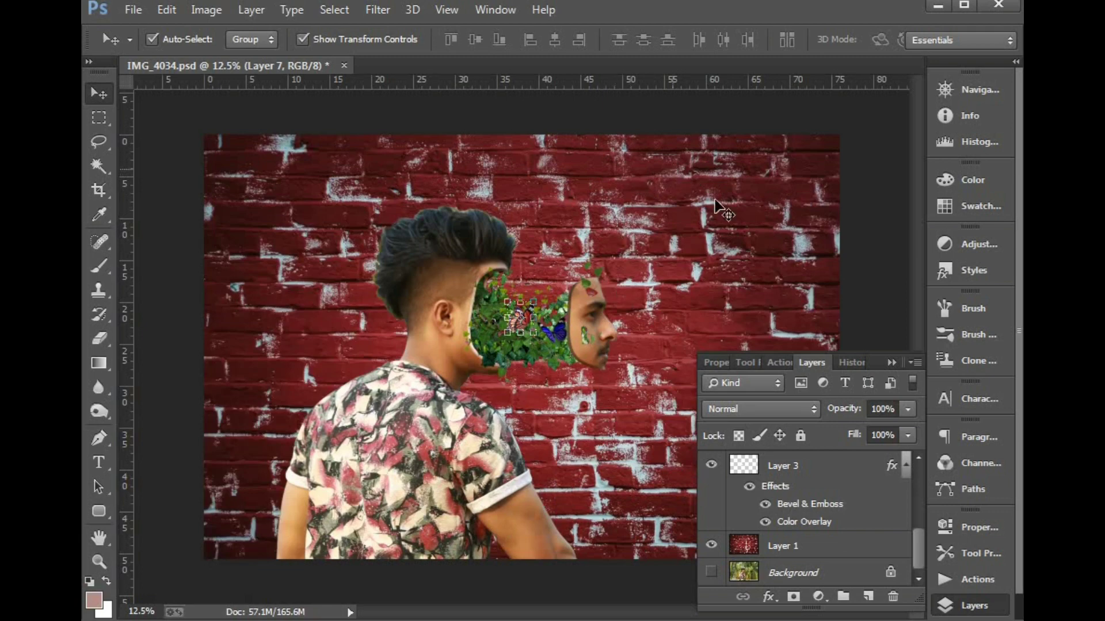
click(726, 221)
key(ctrl+minus)
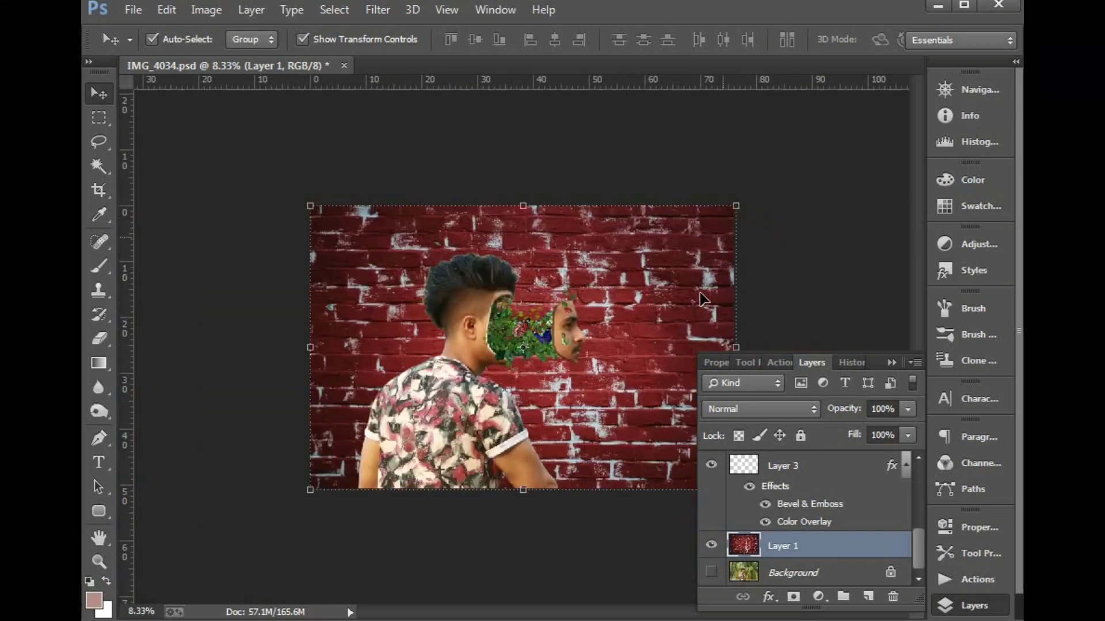
right_click(572, 244)
click(596, 258)
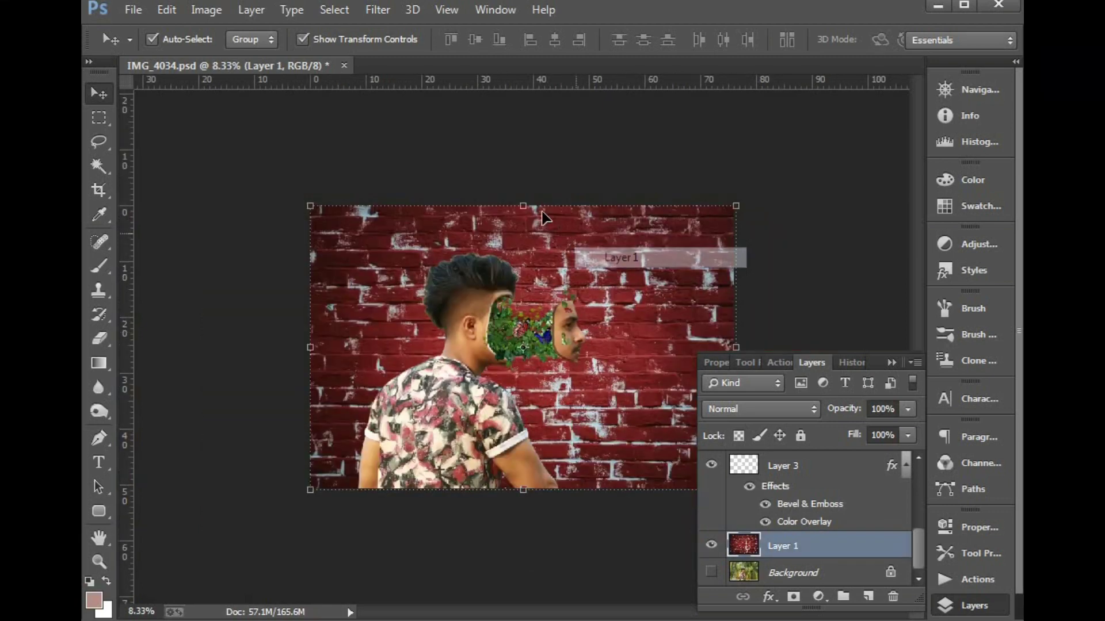
- Apply a Gaussian Blur with a radius of 52.1 pixels to the brick wall on Layer 1
click(371, 10)
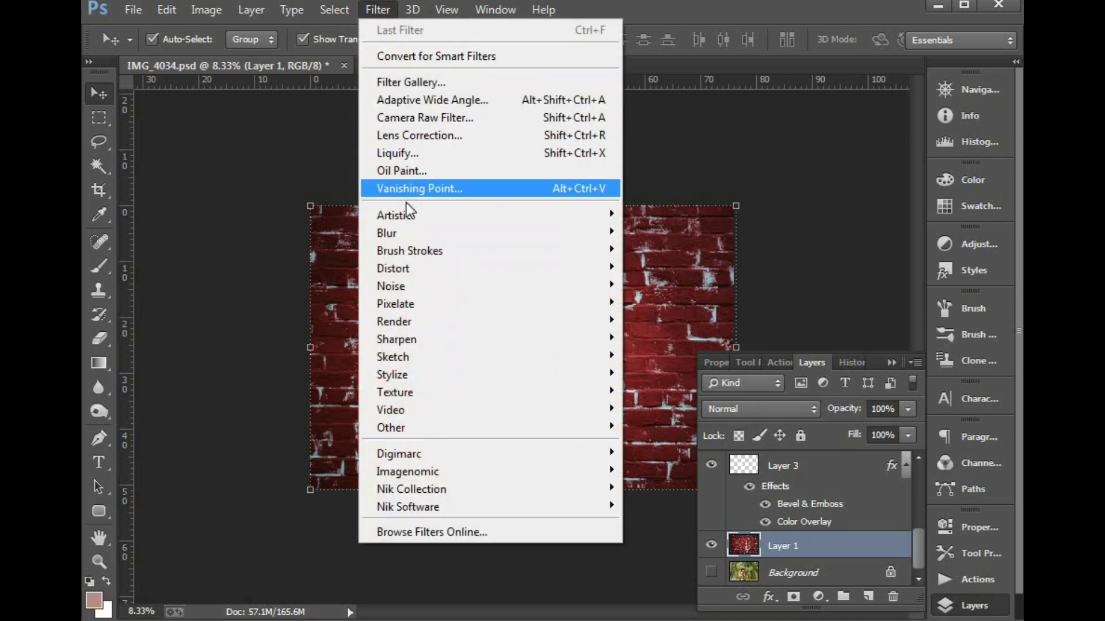
mouse_move(407, 233)
click(727, 367)
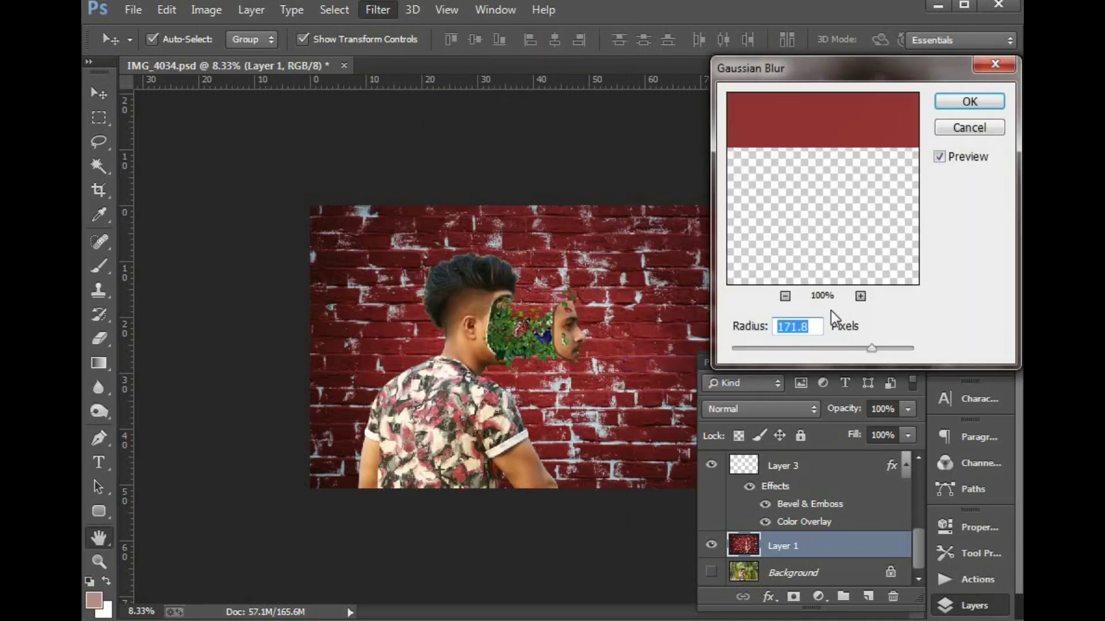
drag(809, 350, 832, 348)
click(965, 102)
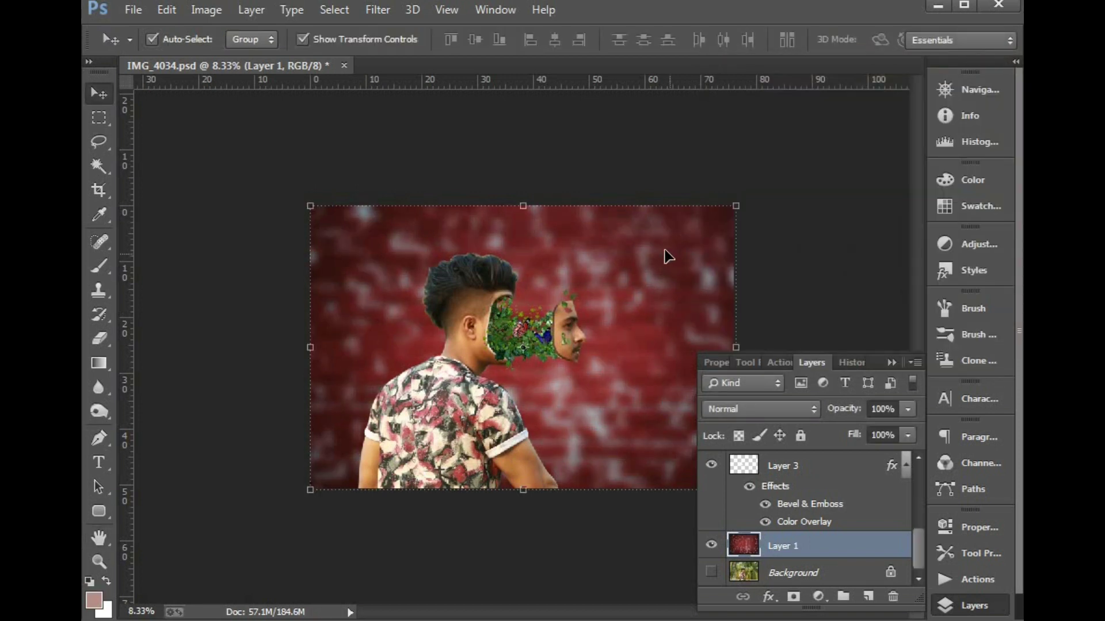
- Blur the brick wall on Layer 1 further with a Gaussian Blur radius of 183.2 pixels
click(375, 10)
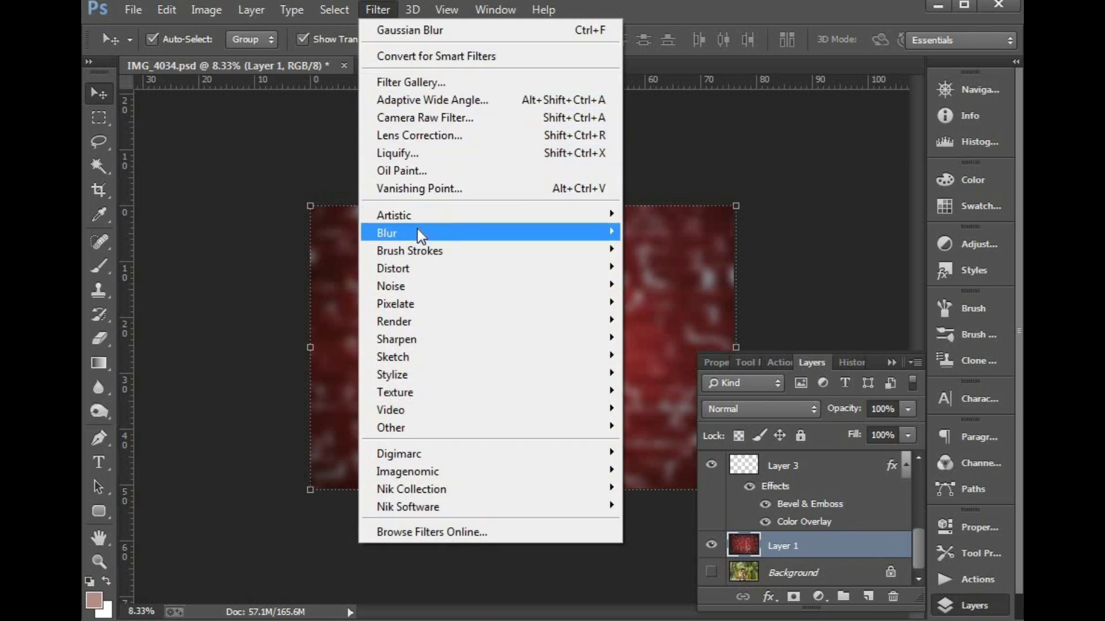
mouse_move(414, 233)
click(668, 364)
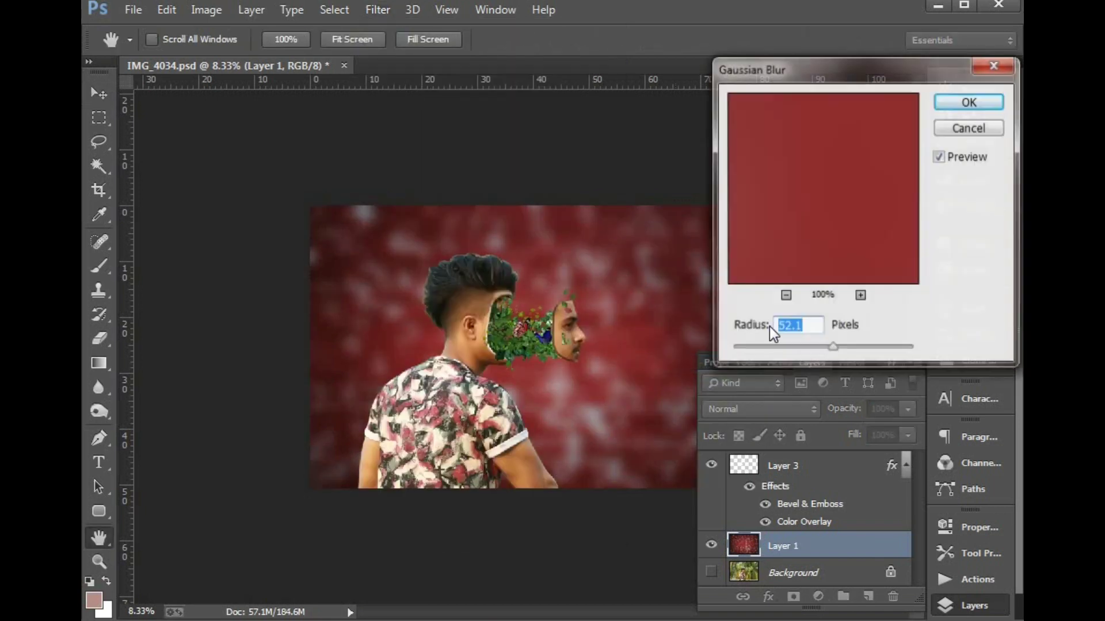
drag(843, 349, 876, 347)
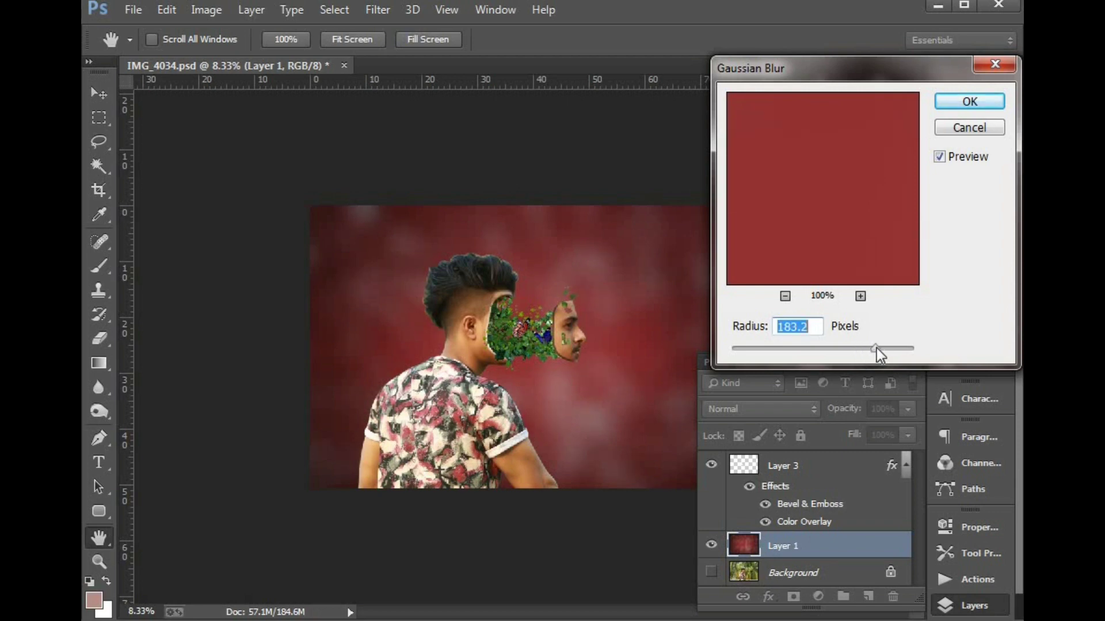
click(969, 102)
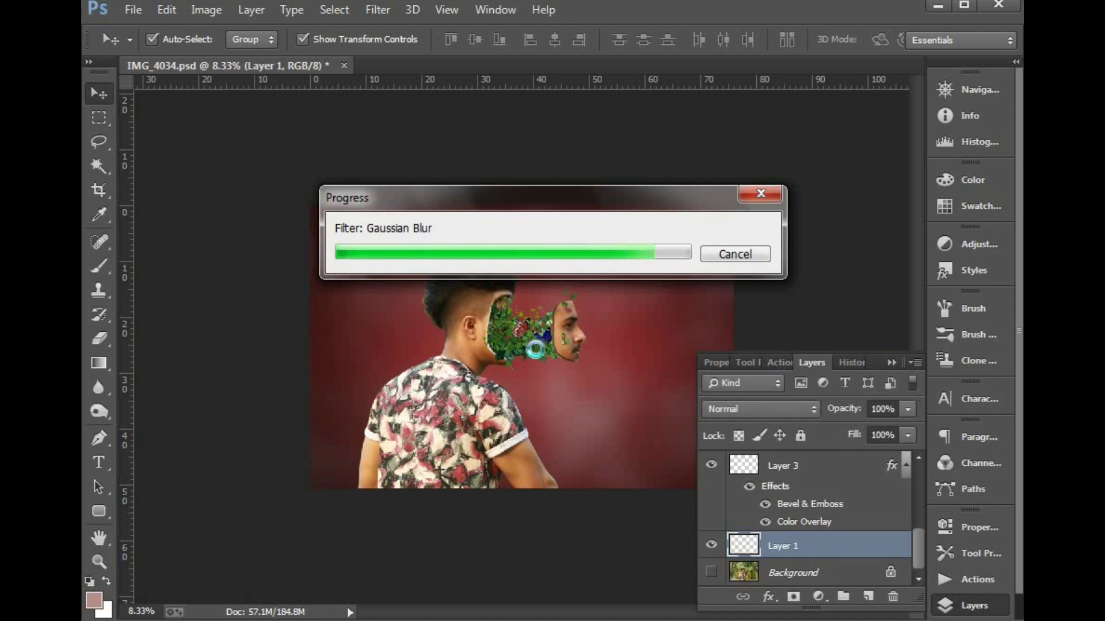
click(206, 10)
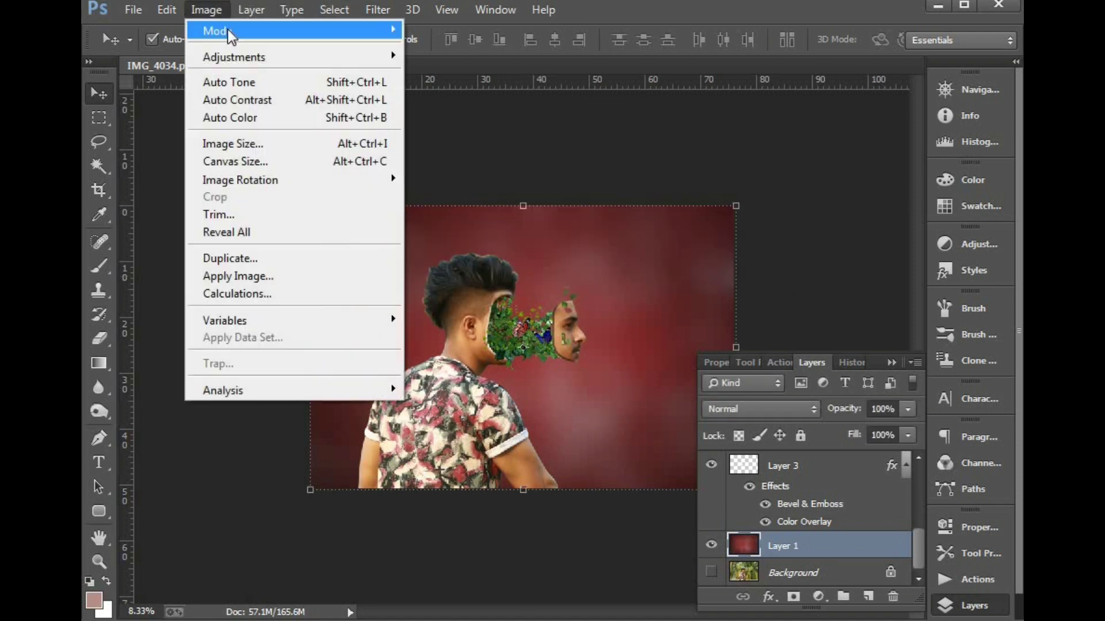
mouse_move(230, 30)
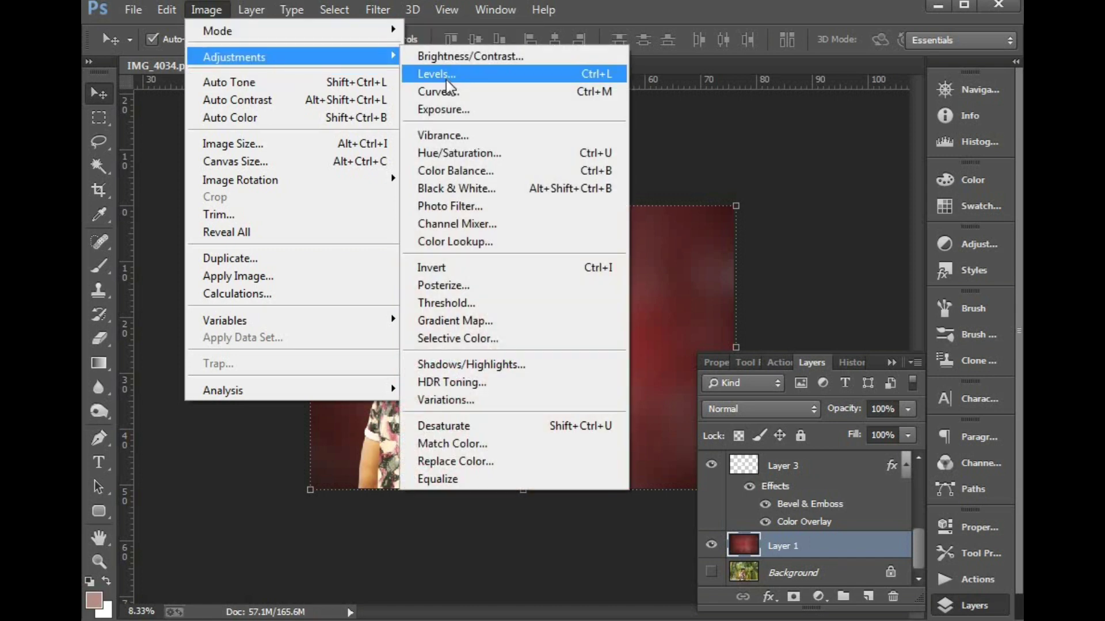
click(625, 90)
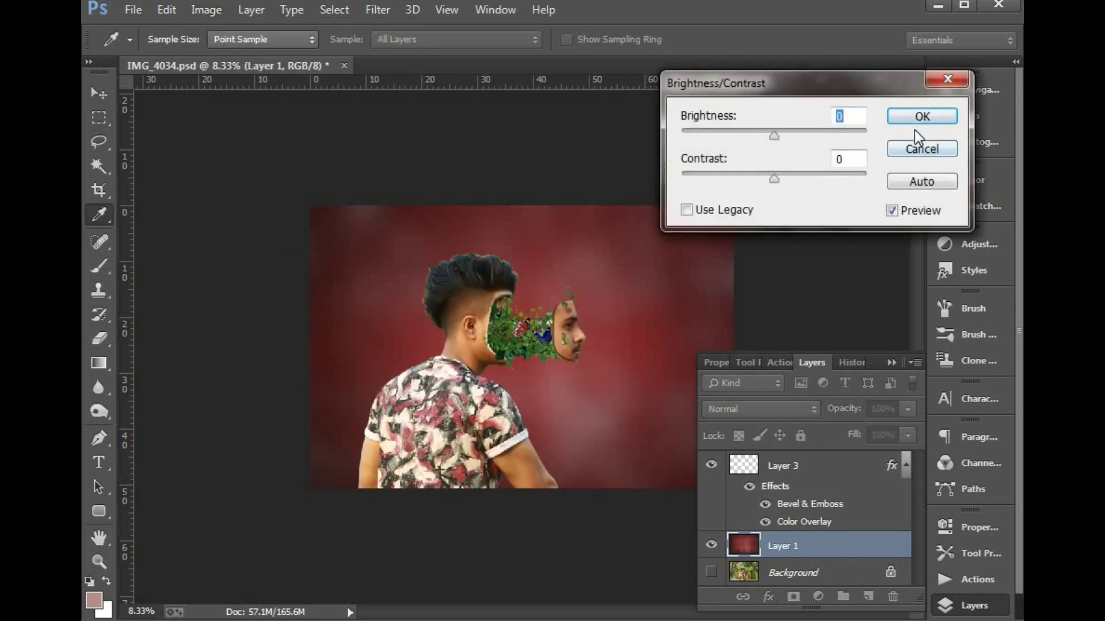
click(917, 148)
- Hide Layer 1 and fill a new layer above it with white across the whole canvas
click(712, 546)
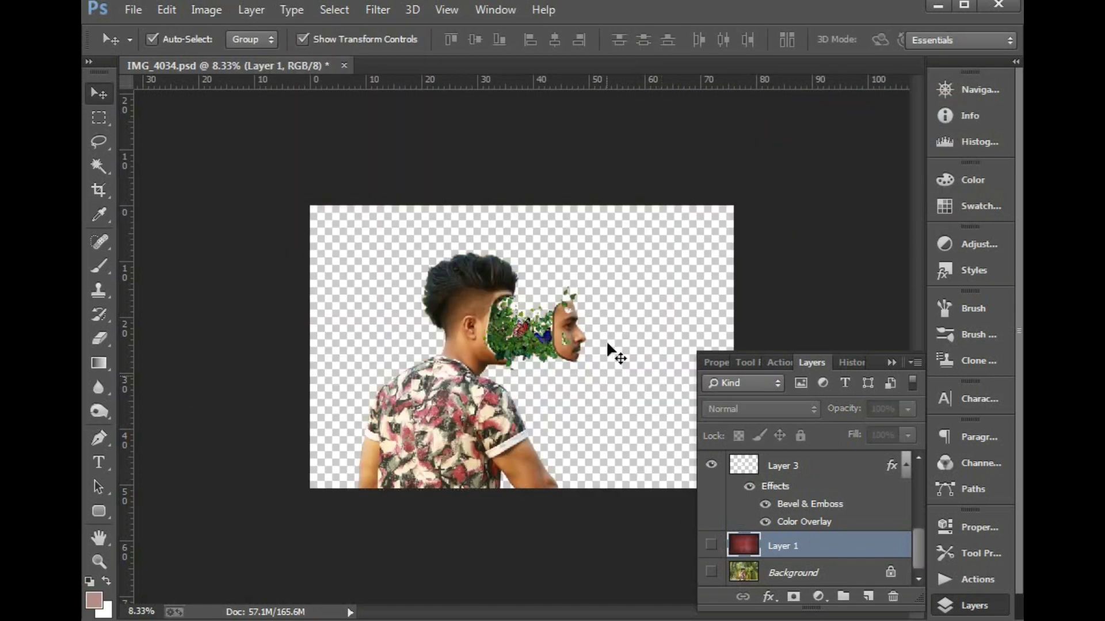
click(99, 122)
drag(285, 214, 926, 561)
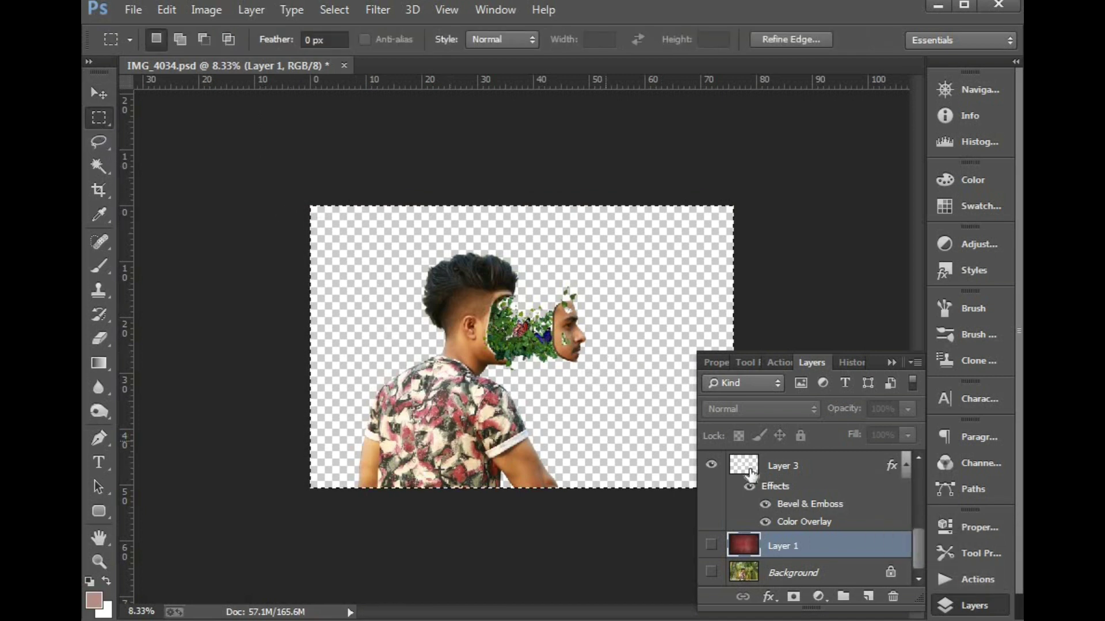
click(868, 596)
key(ctrl+BackSpace)
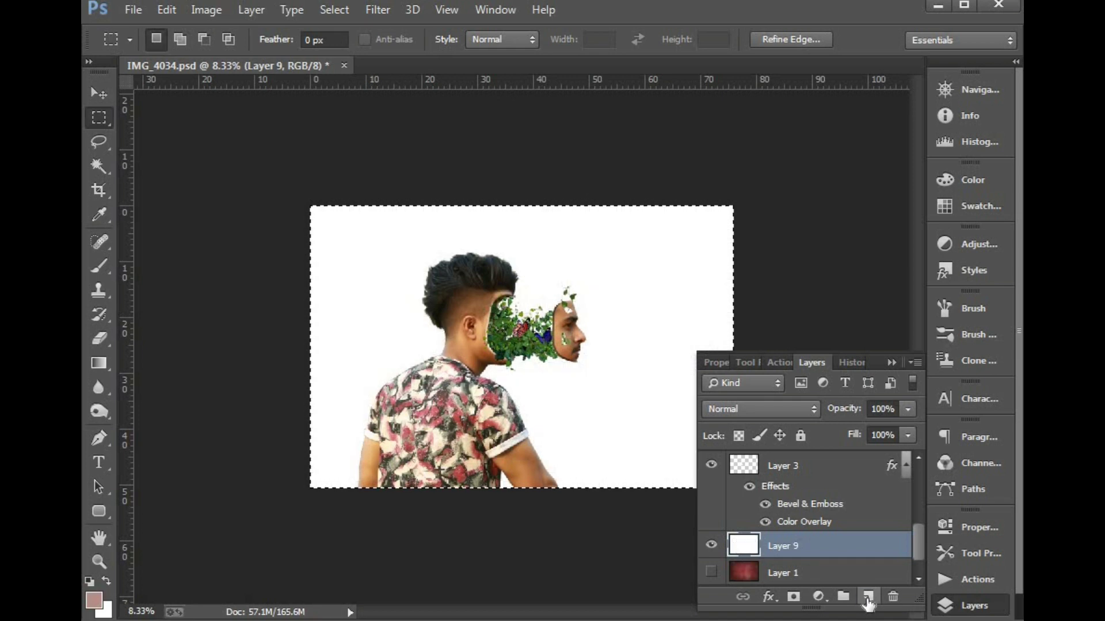
key(v)
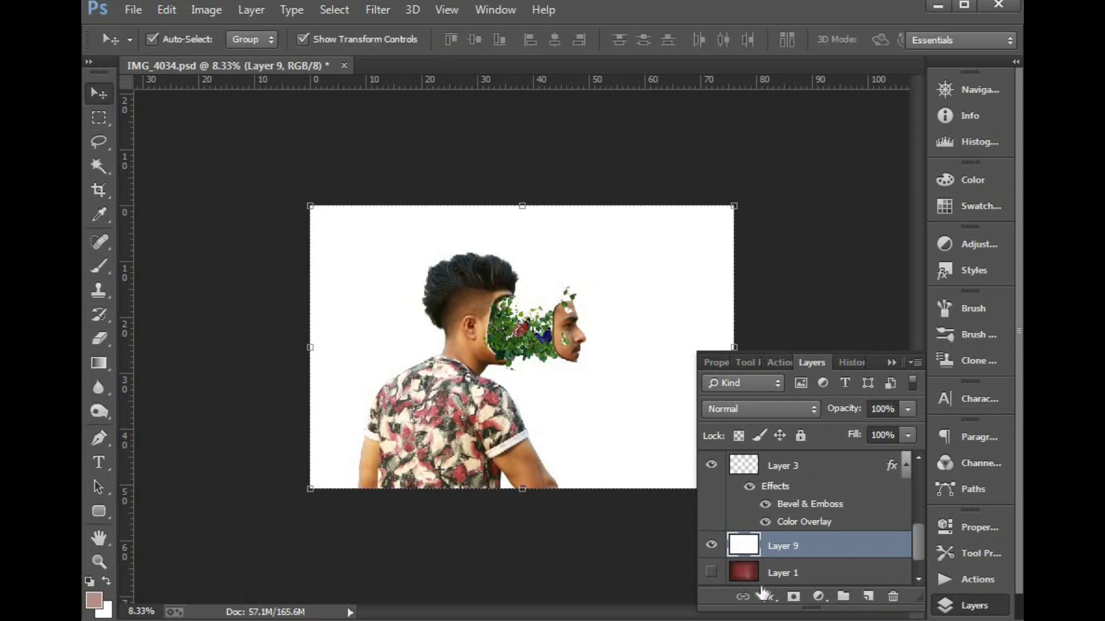
- Add a Color Overlay in dark teal #043f4a to Layer 9
click(767, 596)
click(797, 498)
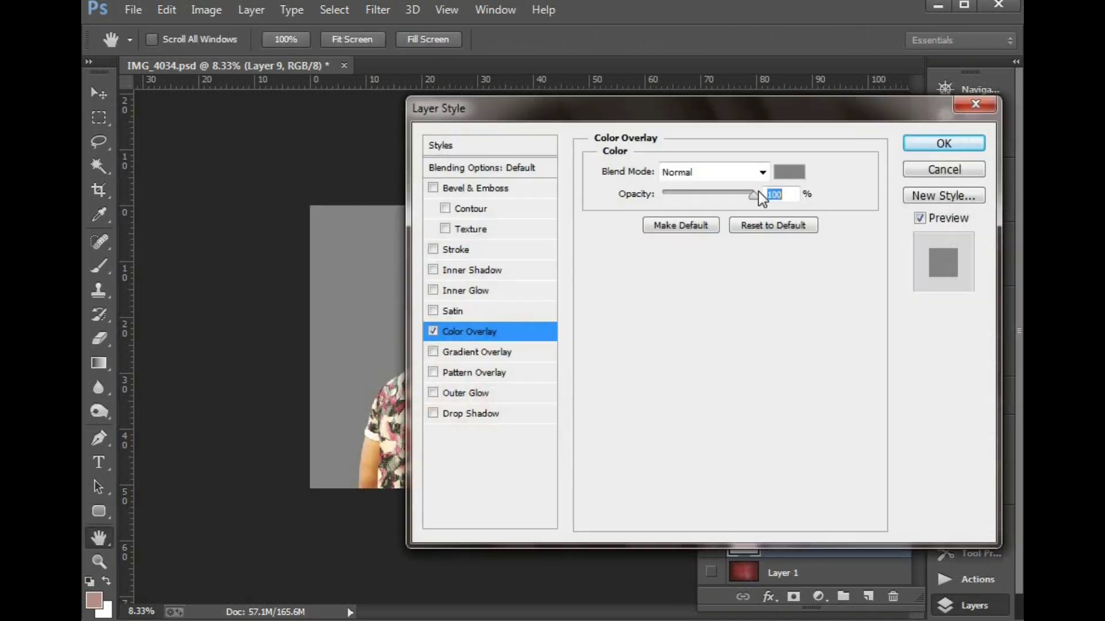
click(789, 172)
click(868, 185)
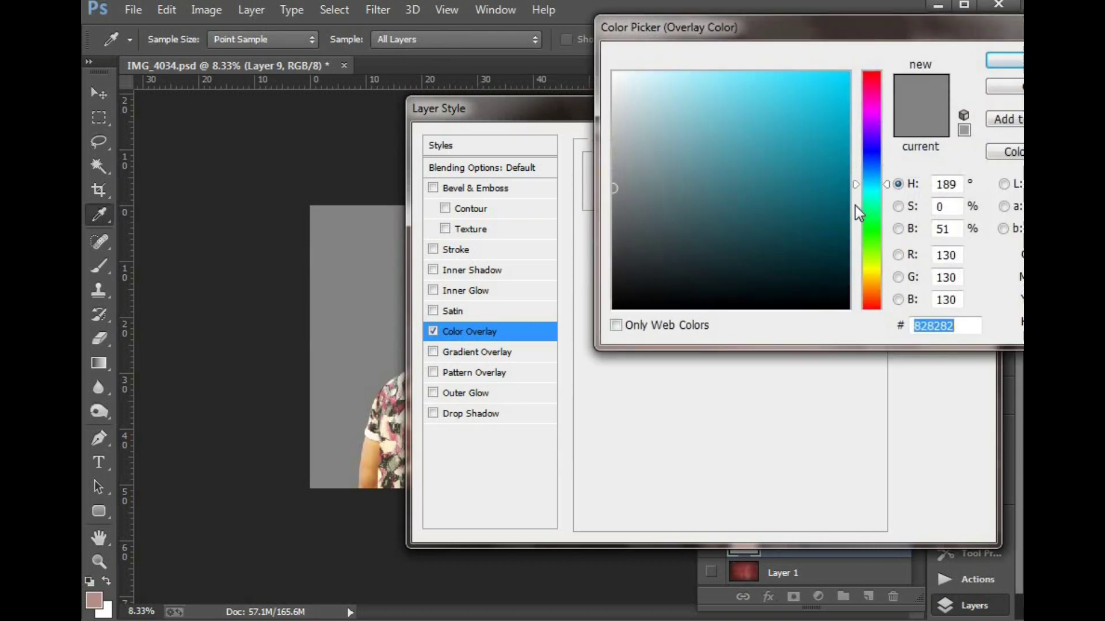
click(839, 223)
click(837, 240)
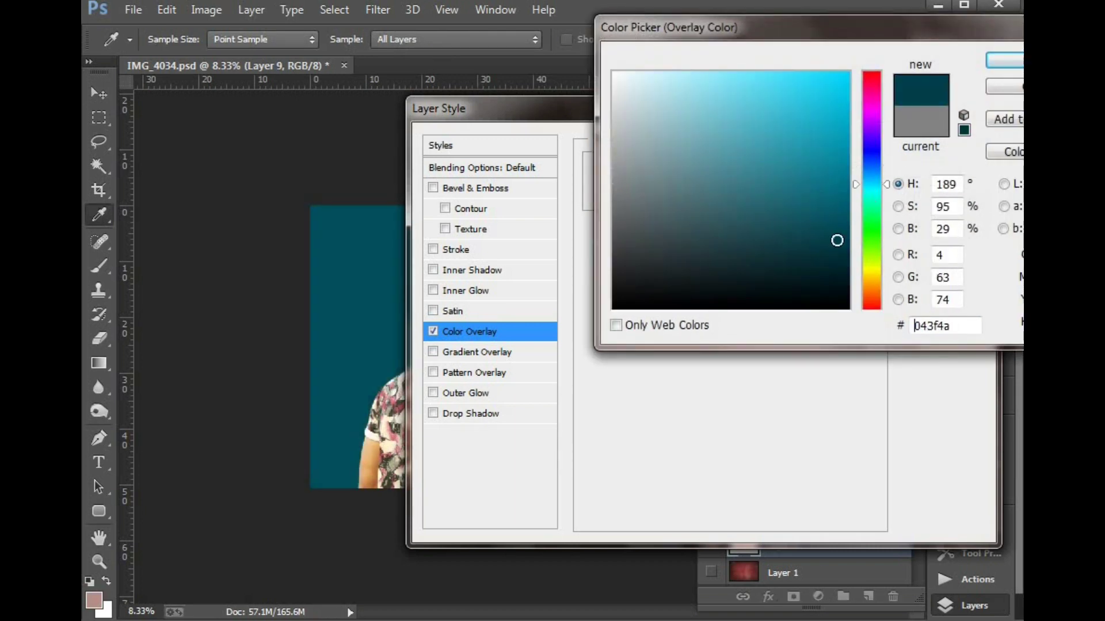
key(Return)
key(Return)
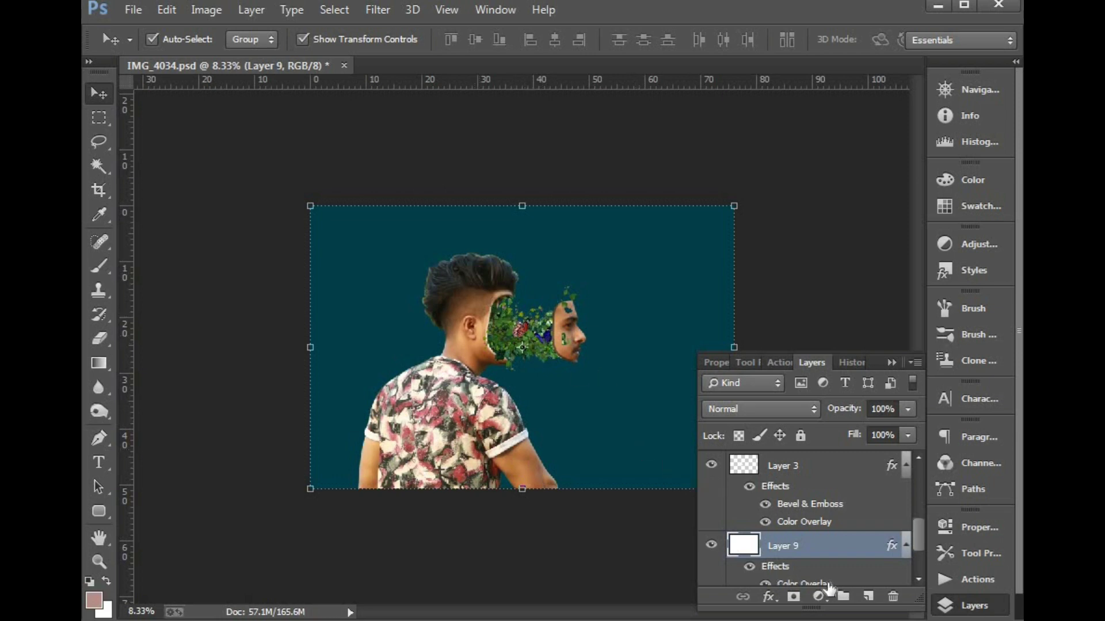
- Create a new layer above the teal backdrop and paint one soft 800-pixel brush dab at 100% flow beside the face
click(868, 596)
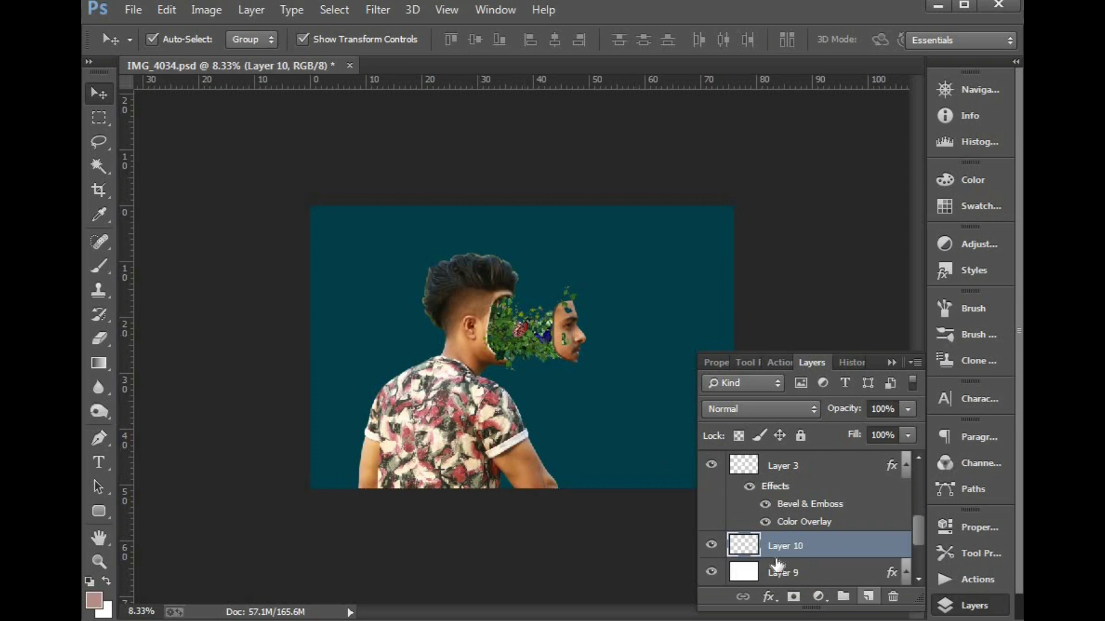
click(99, 266)
drag(405, 43, 578, 90)
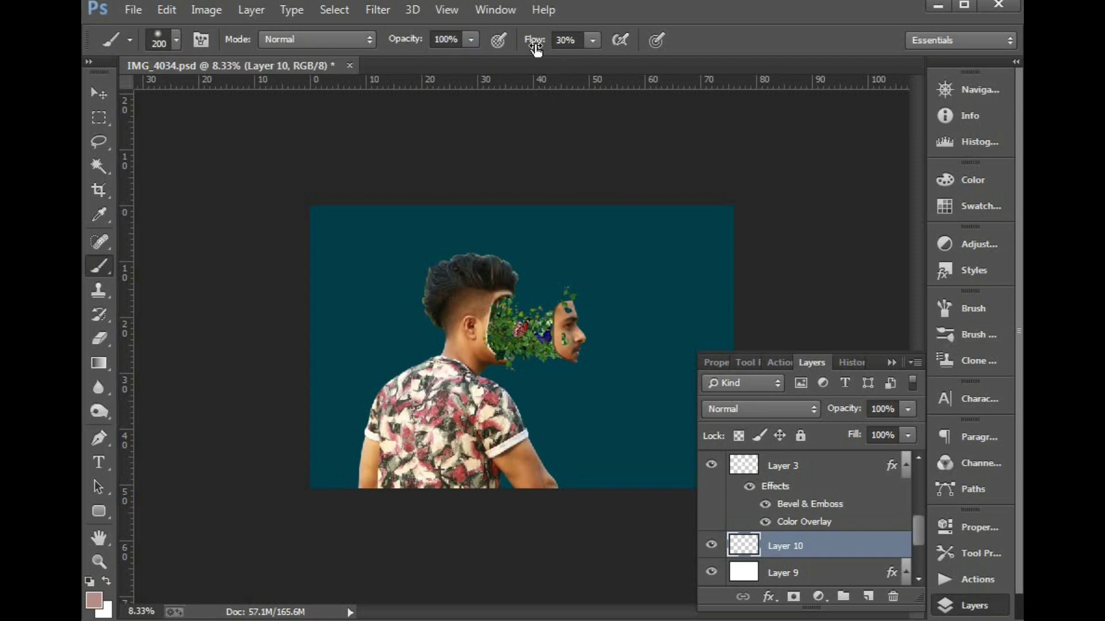
drag(536, 45, 654, 99)
click(617, 356)
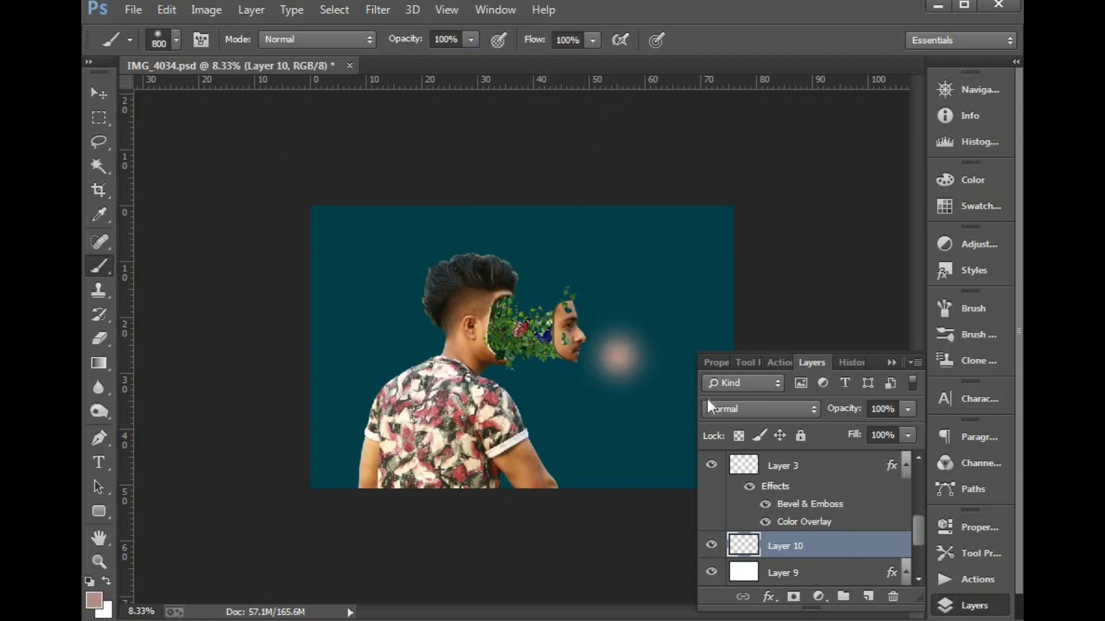
key(v)
- Add a white (#ffffff) Color Overlay to the soft spot on Layer 10
click(768, 596)
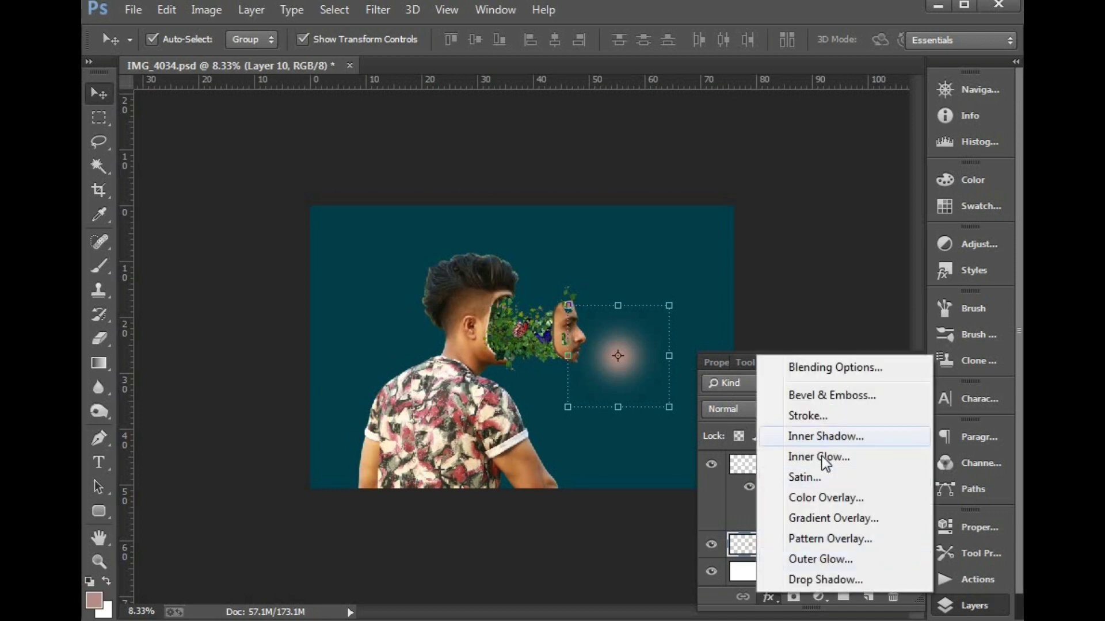
click(825, 498)
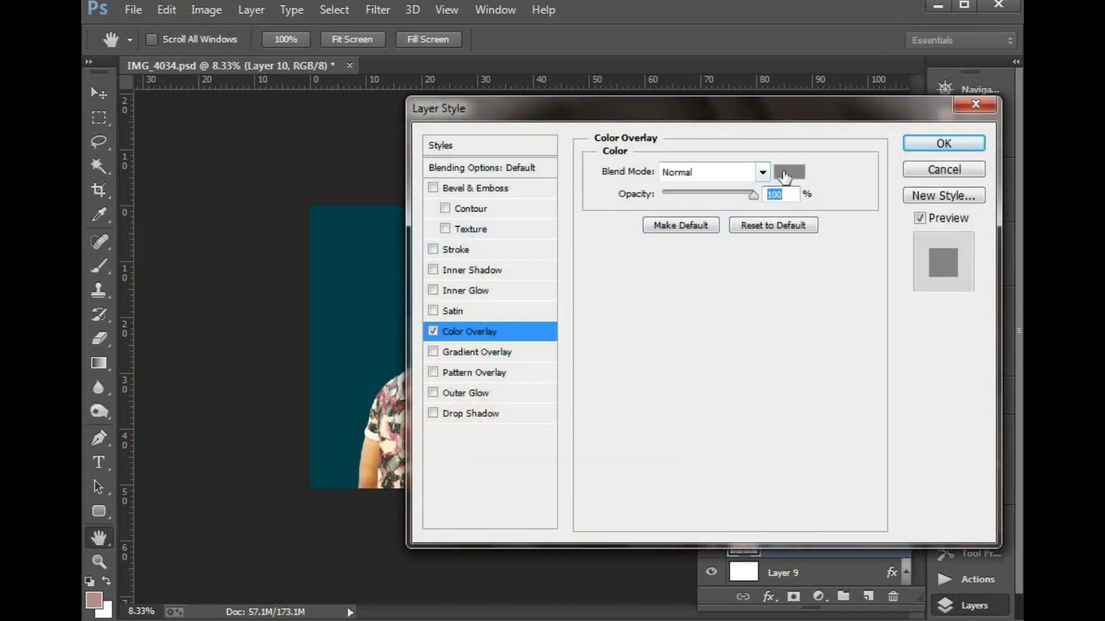
click(789, 172)
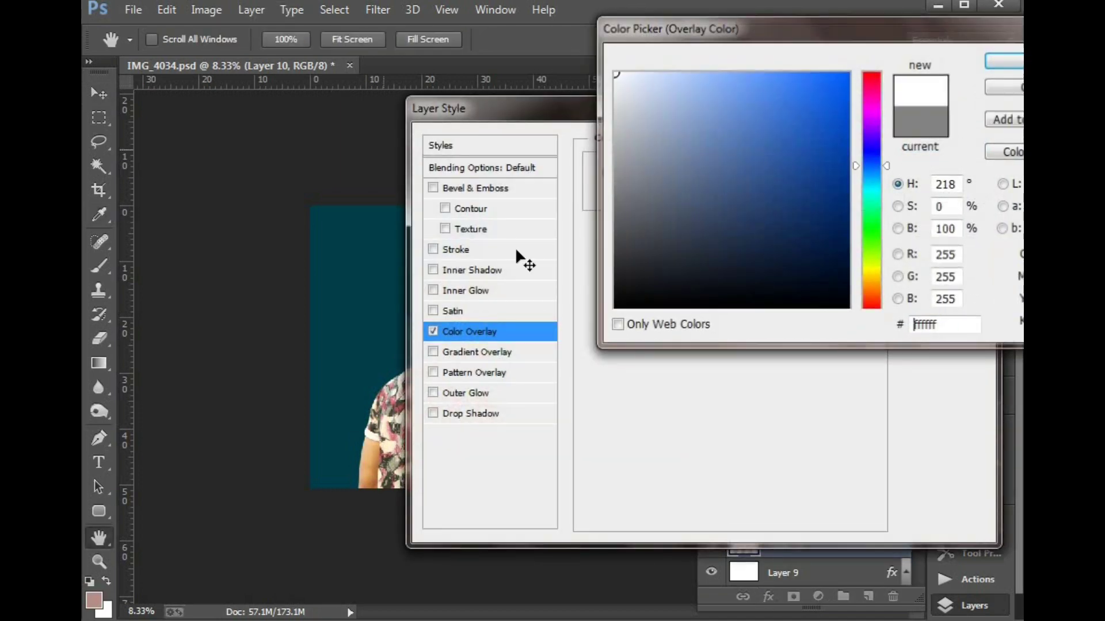
key(Return)
key(Return)
- Scale the white glow on Layer 10 to about 549% and center it behind the gap between head and face
drag(668, 305, 780, 99)
drag(668, 188, 671, 185)
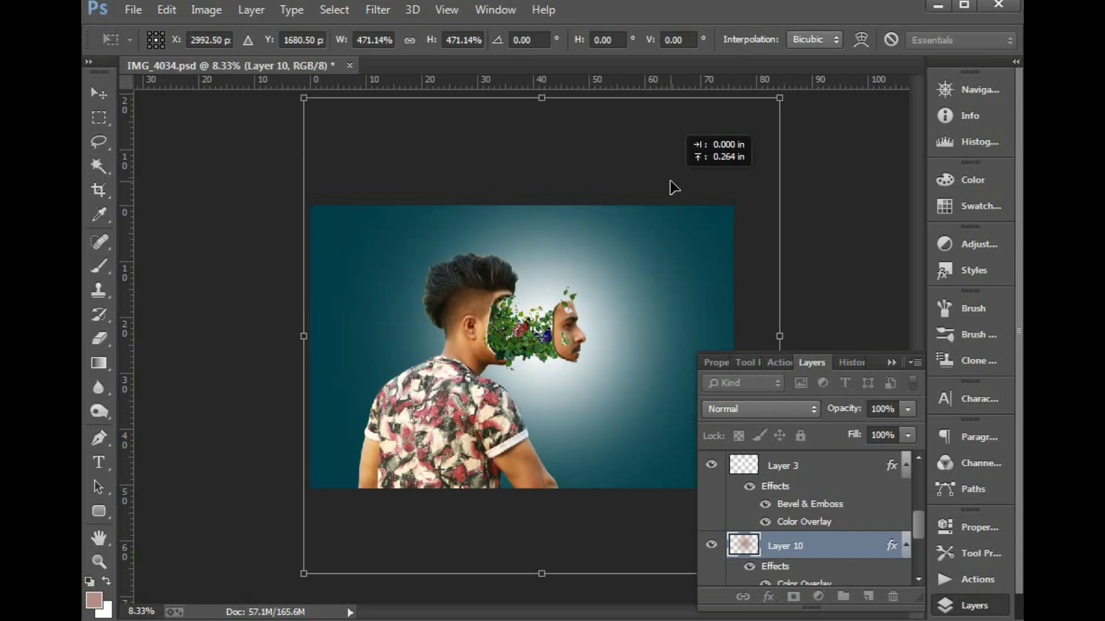
drag(777, 97, 832, 68)
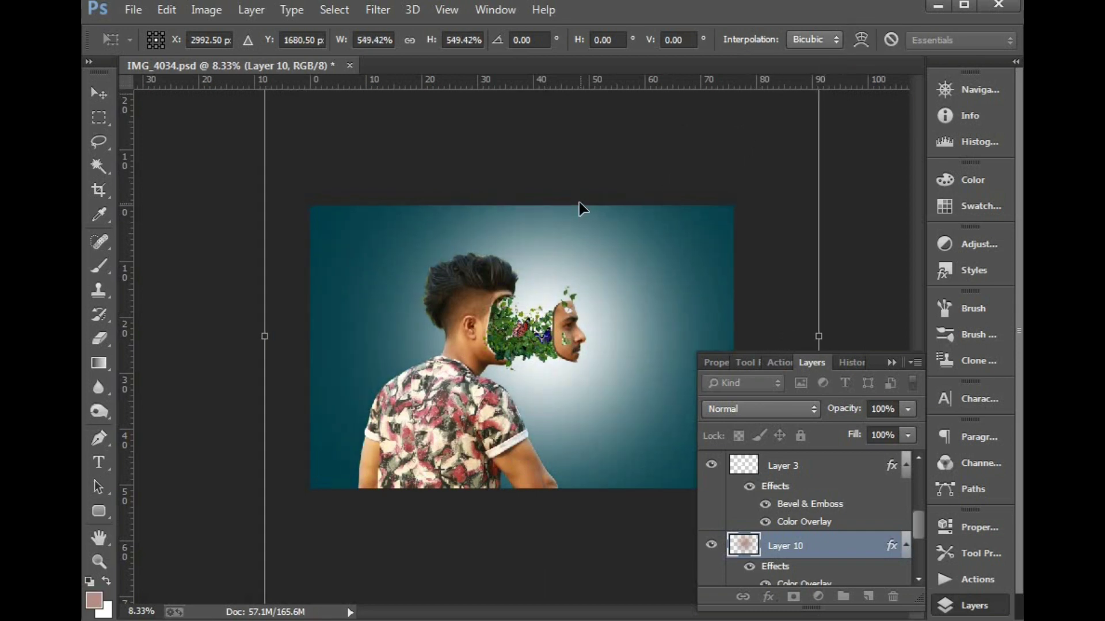
key(Return)
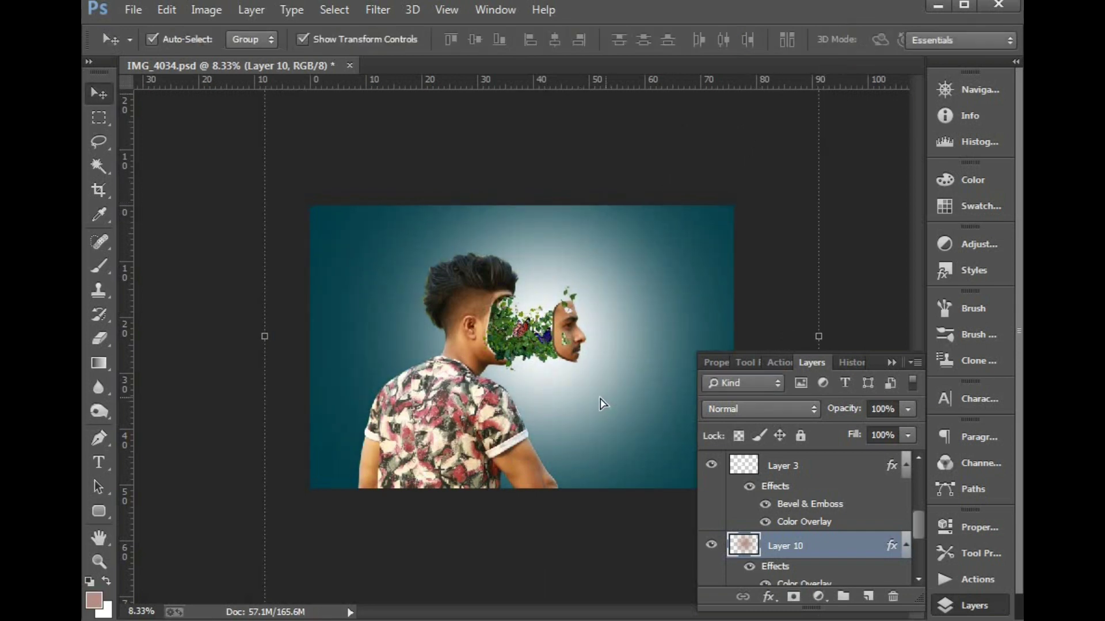
- Select the man's layer, Layer 1 copy 3, and erase the yellow-green fringe along the back of his hair with a 125-pixel eraser
drag(599, 402, 552, 347)
scroll(429, 291, up, 4)
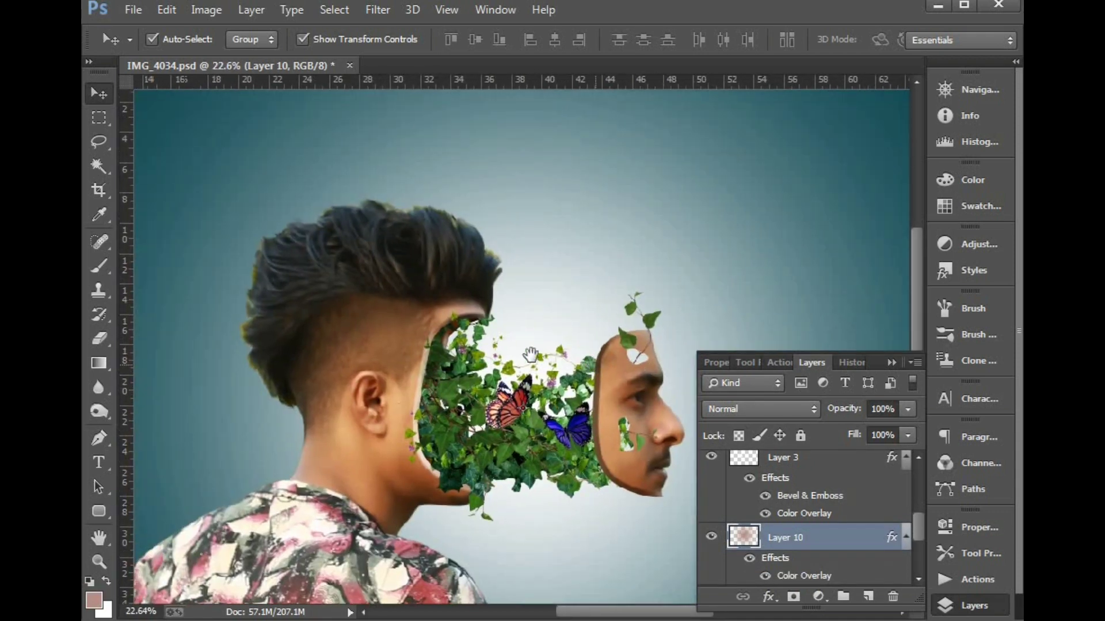
right_click(454, 298)
click(455, 304)
drag(451, 306, 488, 290)
drag(348, 225, 635, 457)
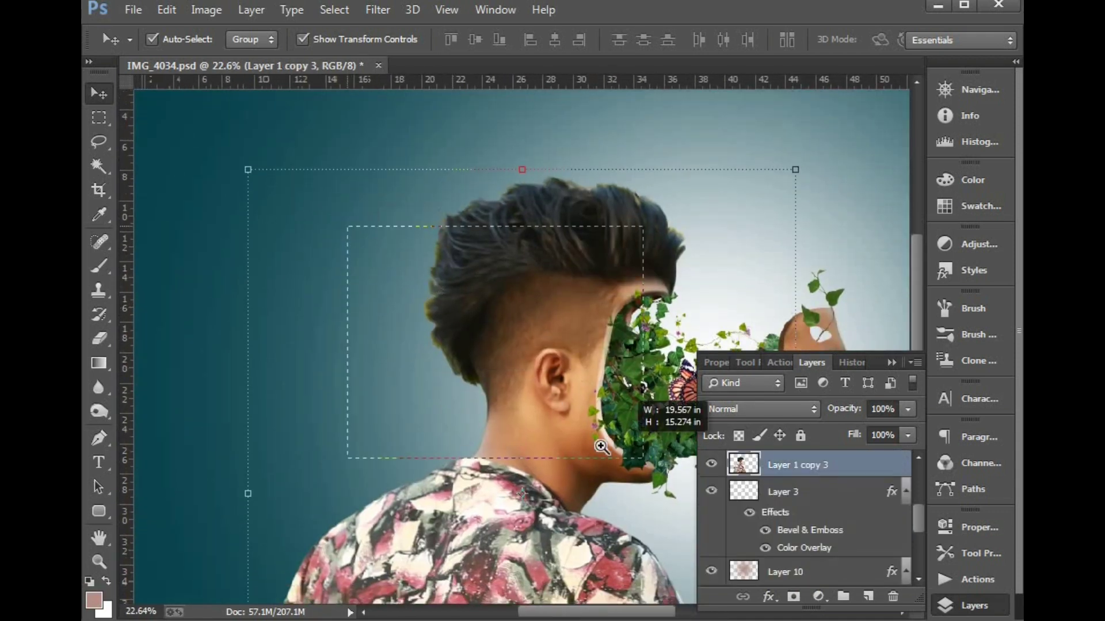
drag(467, 431, 484, 418)
click(101, 338)
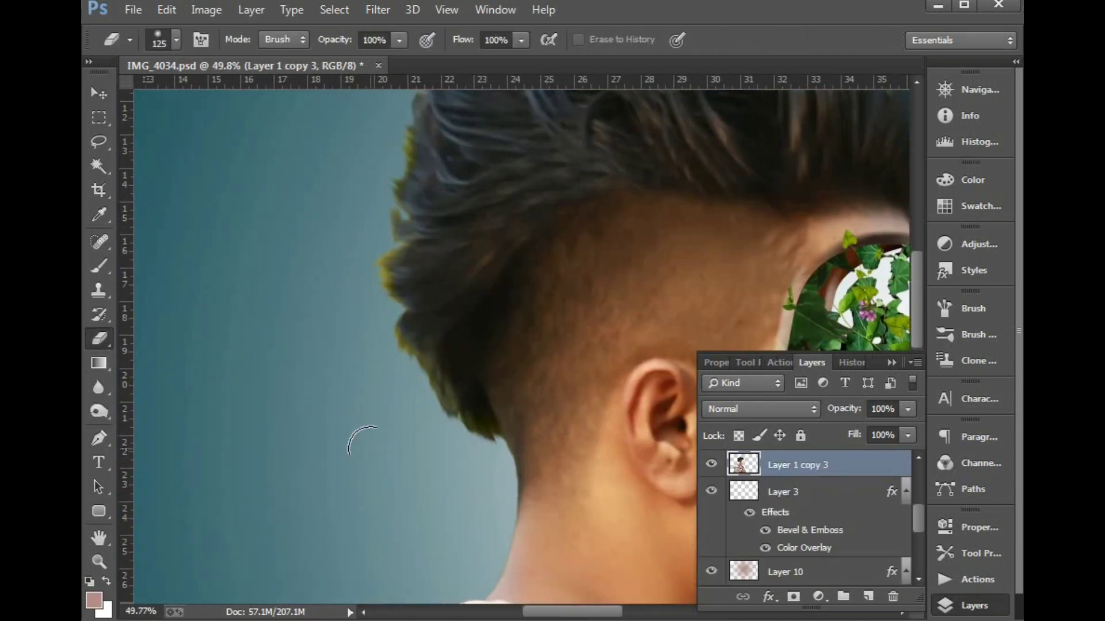
mouse_move(460, 456)
mouse_down()
mouse_move(472, 458)
mouse_move(443, 439)
mouse_move(399, 376)
mouse_move(375, 315)
mouse_move(366, 201)
mouse_move(392, 138)
mouse_move(360, 444)
mouse_move(360, 428)
mouse_up()
- Erase the leftover fringe along the top and front outline of the man's hair
key(space)
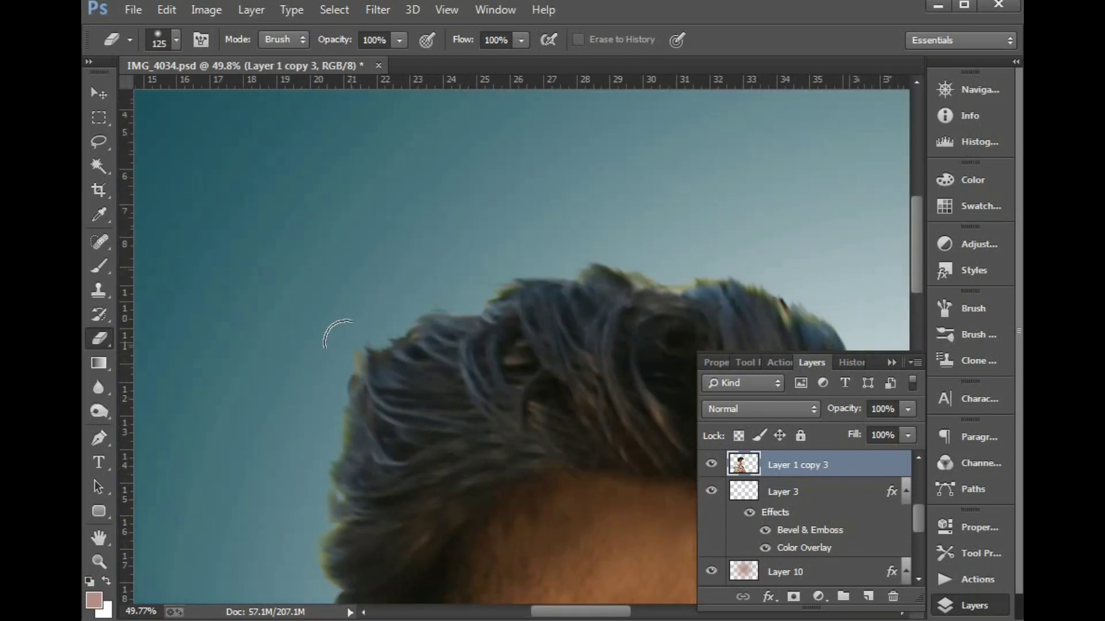
key(space)
drag(579, 281, 385, 296)
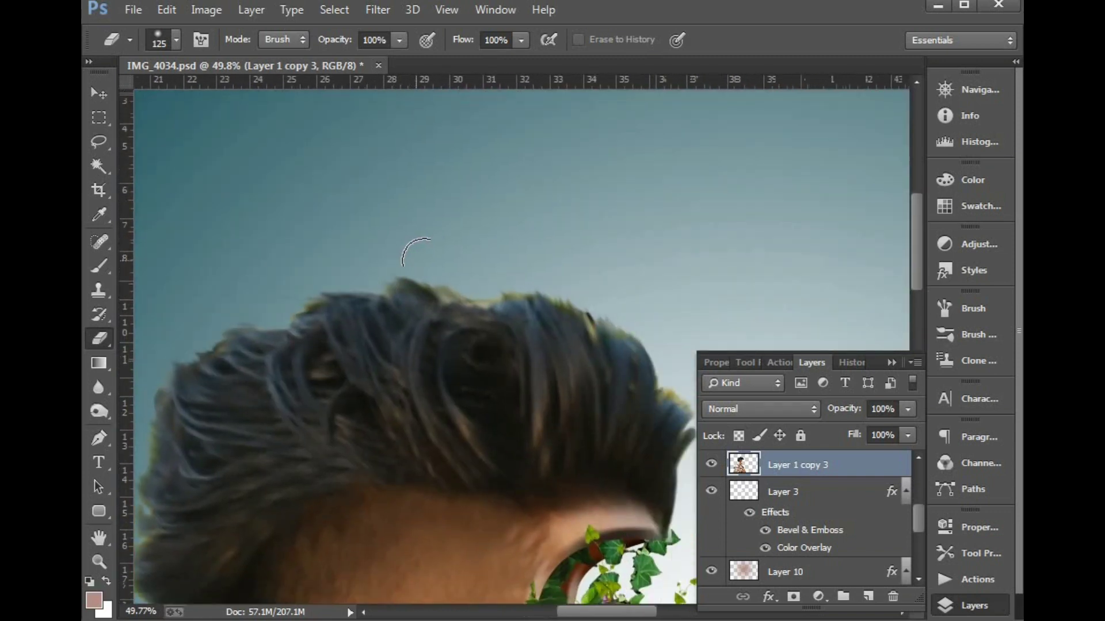
mouse_move(429, 264)
mouse_down()
mouse_move(570, 277)
mouse_move(623, 305)
mouse_up()
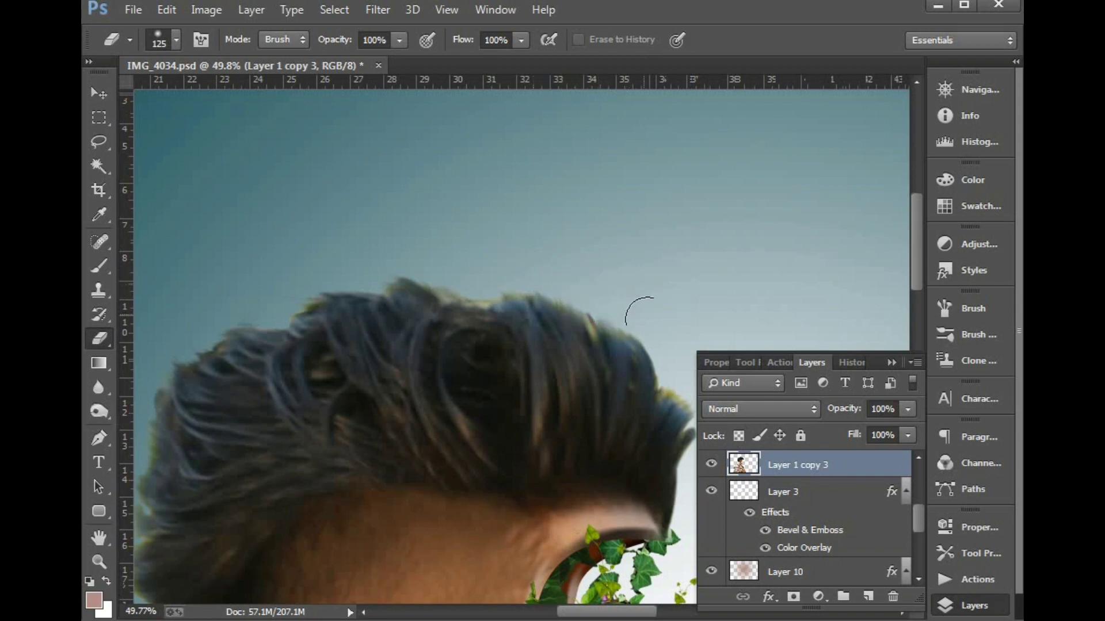
key(space)
key(c)
drag(636, 416, 523, 336)
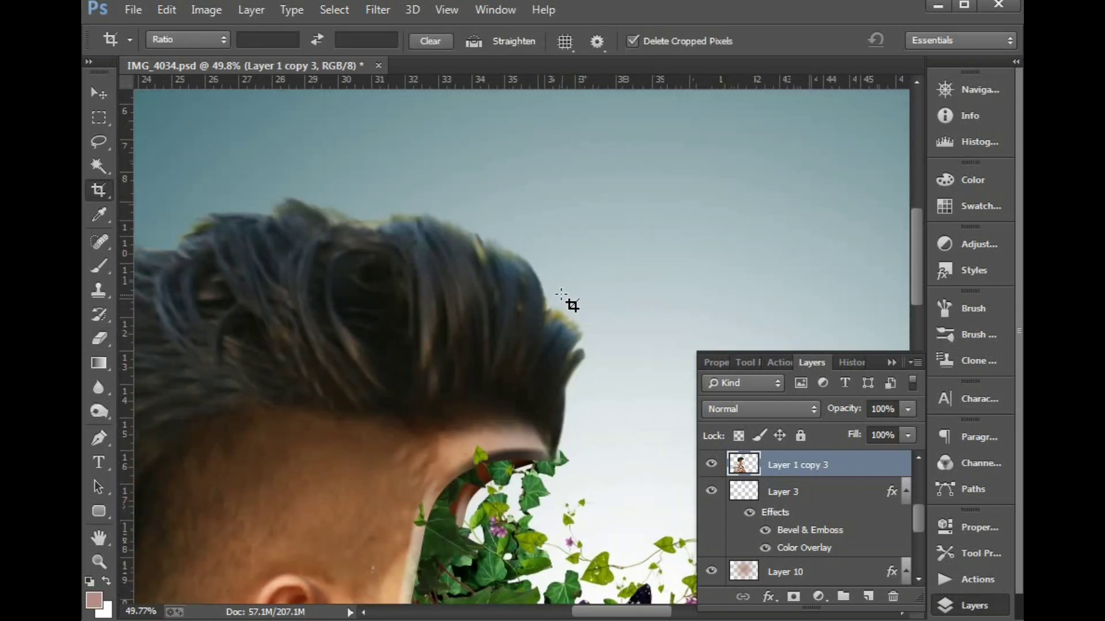
key(e)
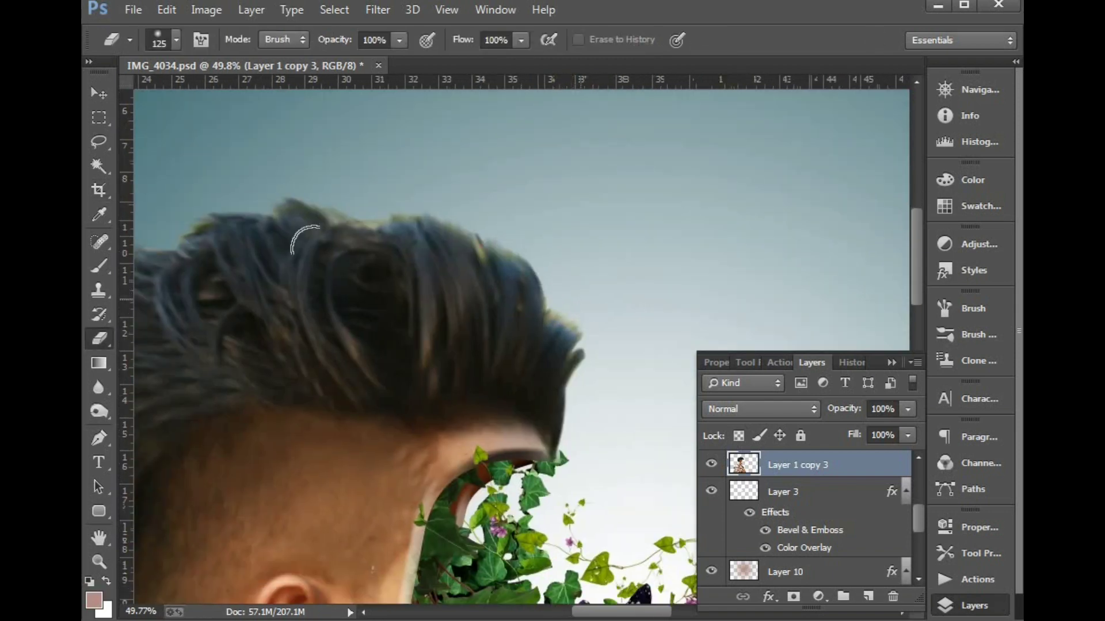
- Burn the front and upper edge of the man's hair with a 200-pixel Burn tool on Midtones at 45% exposure
click(98, 411)
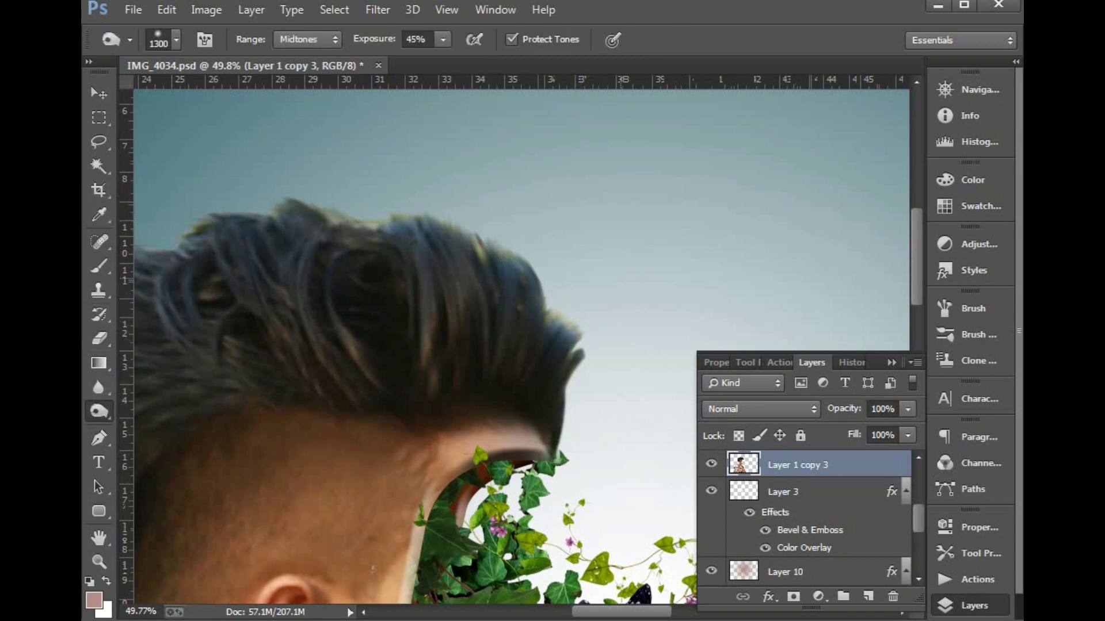
mouse_move(556, 305)
mouse_down()
mouse_move(518, 260)
mouse_move(404, 216)
mouse_up()
key(space)
drag(413, 314, 568, 265)
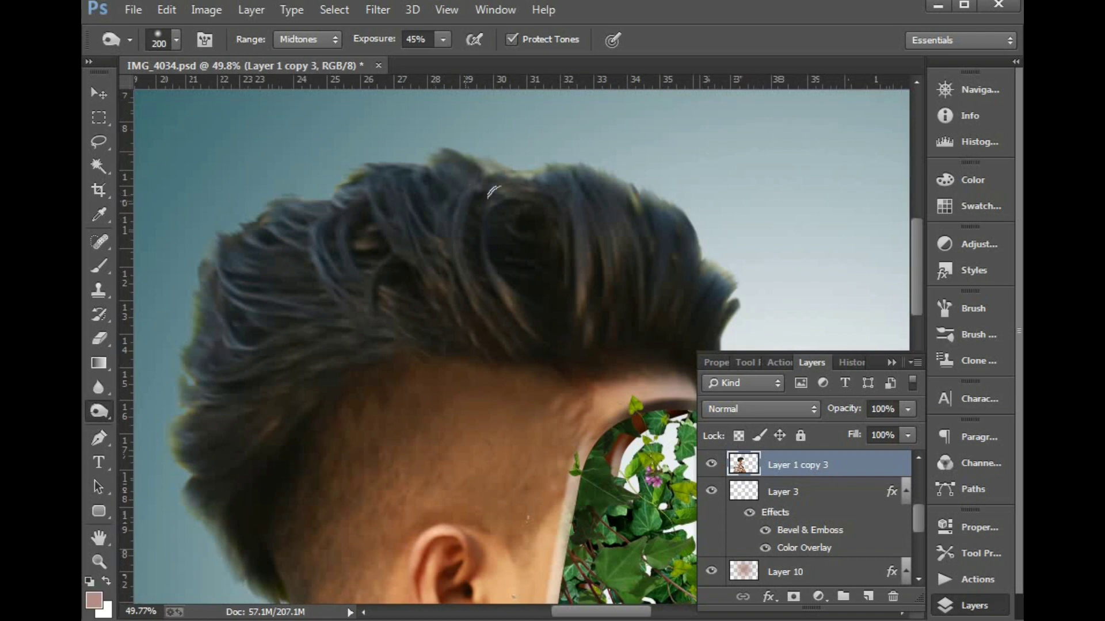
- Burn the light outline along the crown and back of the man's hair
mouse_move(484, 162)
mouse_down()
mouse_move(383, 160)
mouse_move(209, 306)
mouse_up()
key(space)
mouse_move(224, 375)
mouse_down()
mouse_move(256, 281)
mouse_move(228, 370)
mouse_up()
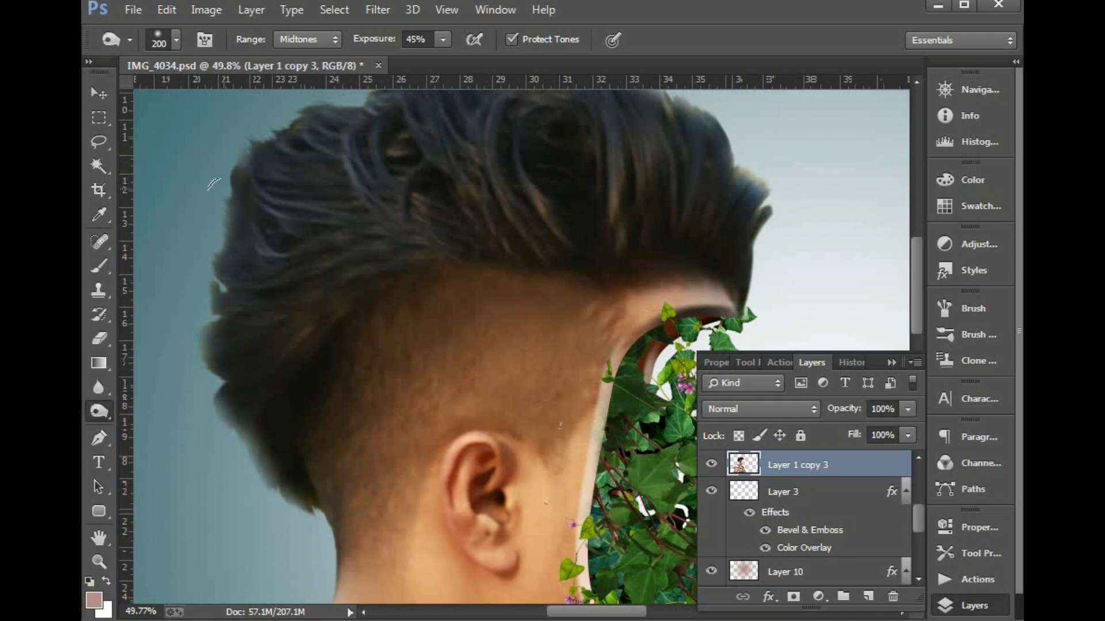
key(space)
drag(213, 183, 179, 322)
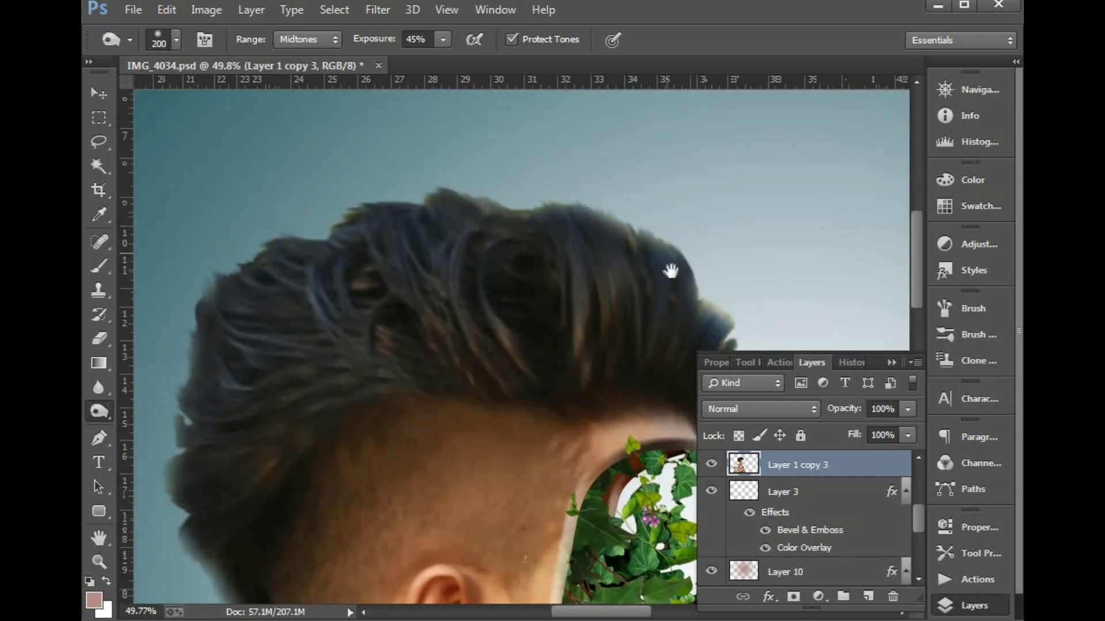
drag(670, 270, 498, 109)
key(ctrl+minus)
key(ctrl+minus)
key(ctrl+minus)
key(ctrl+minus)
key(ctrl+minus)
key(v)
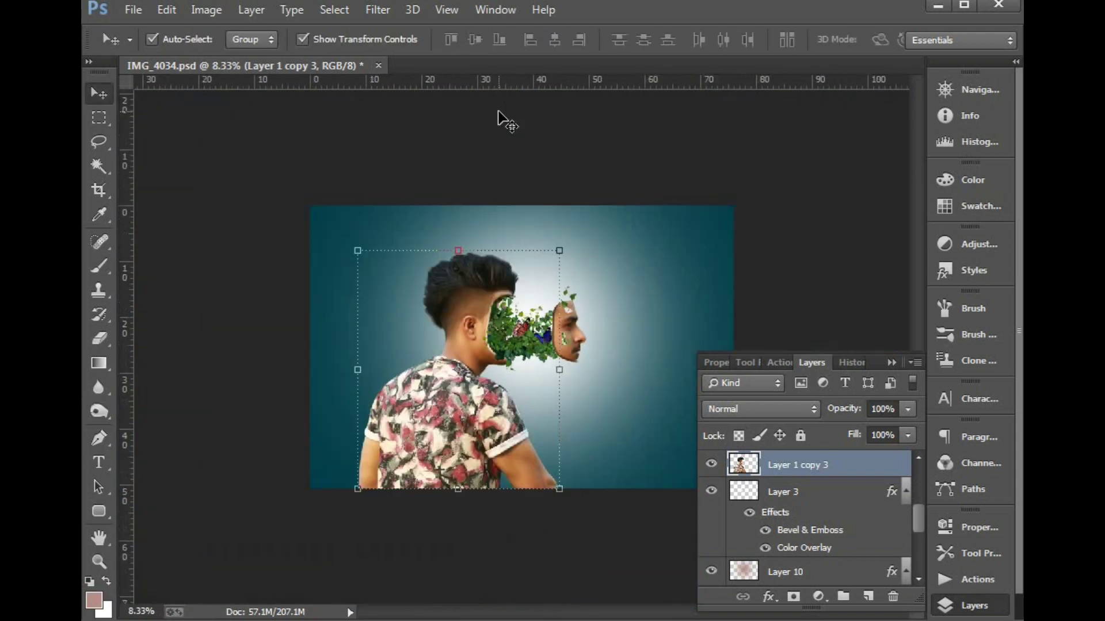
key(ctrl+0)
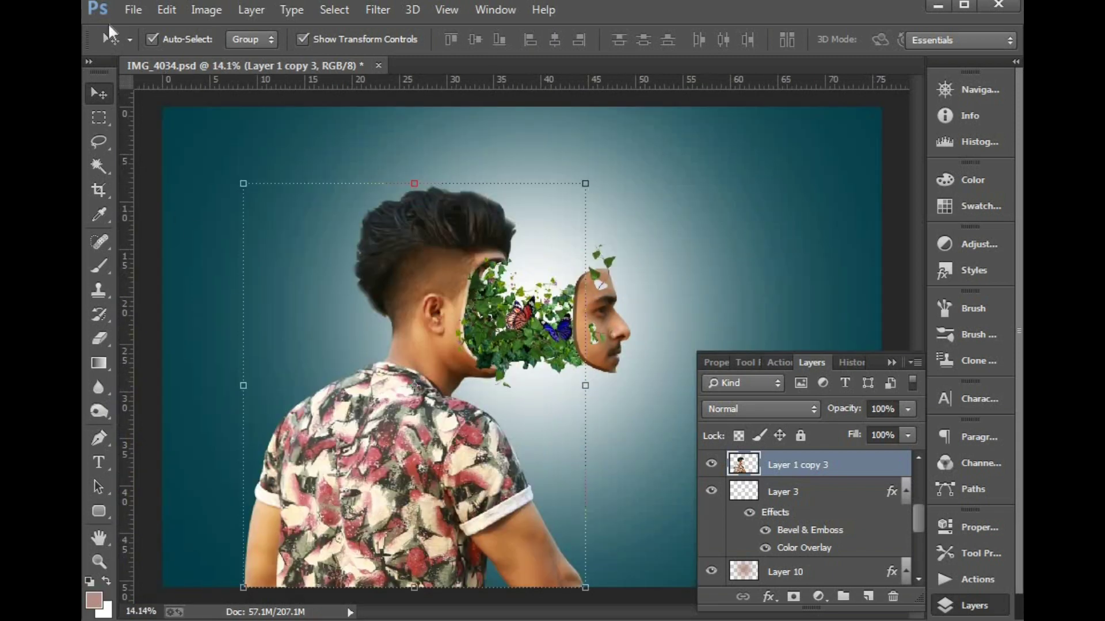
click(133, 10)
click(157, 47)
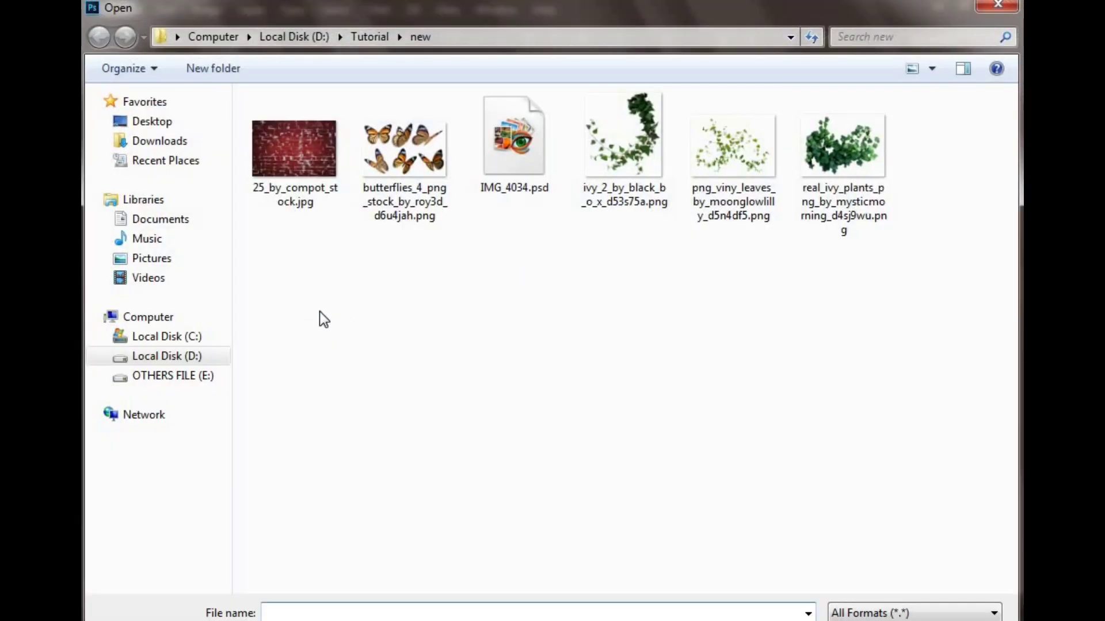
click(144, 357)
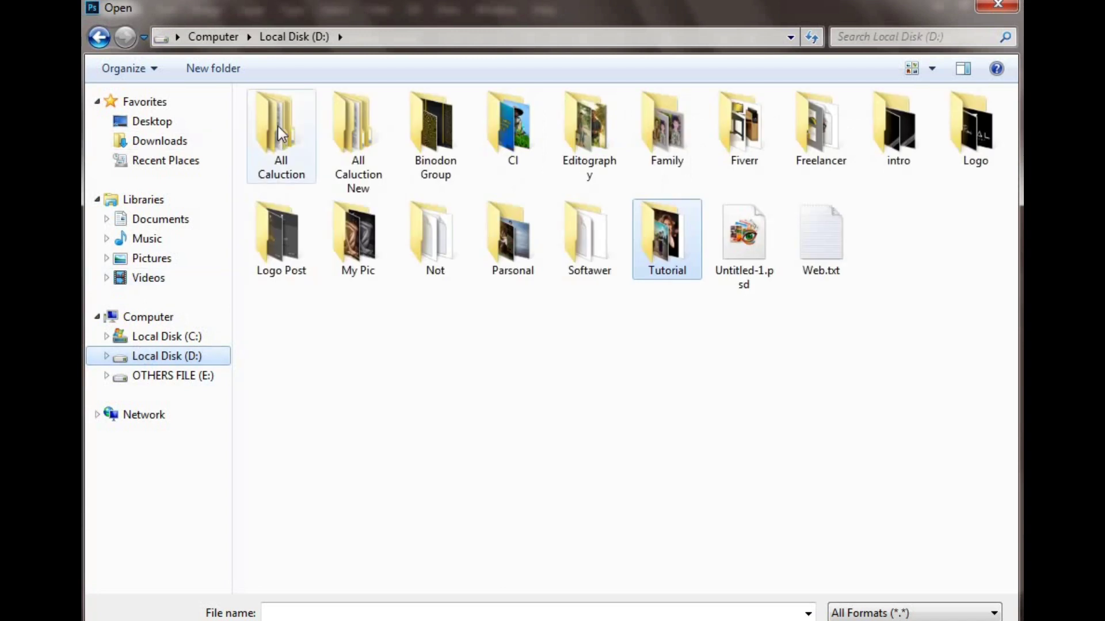
double_click(280, 133)
click(772, 454)
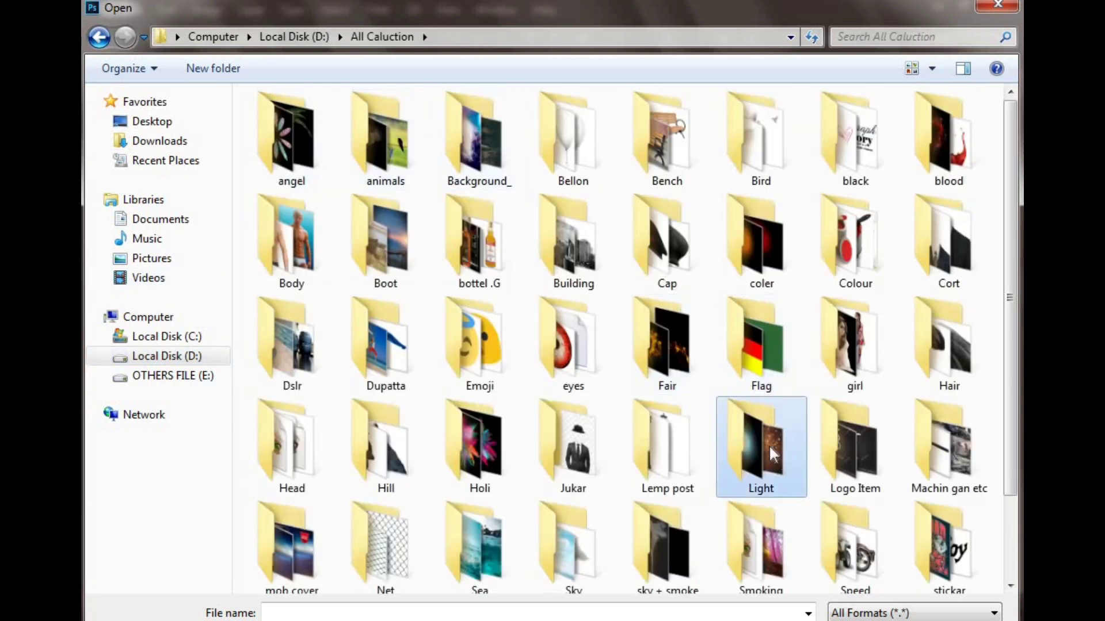
double_click(773, 455)
scroll(773, 403, down, 10)
double_click(912, 333)
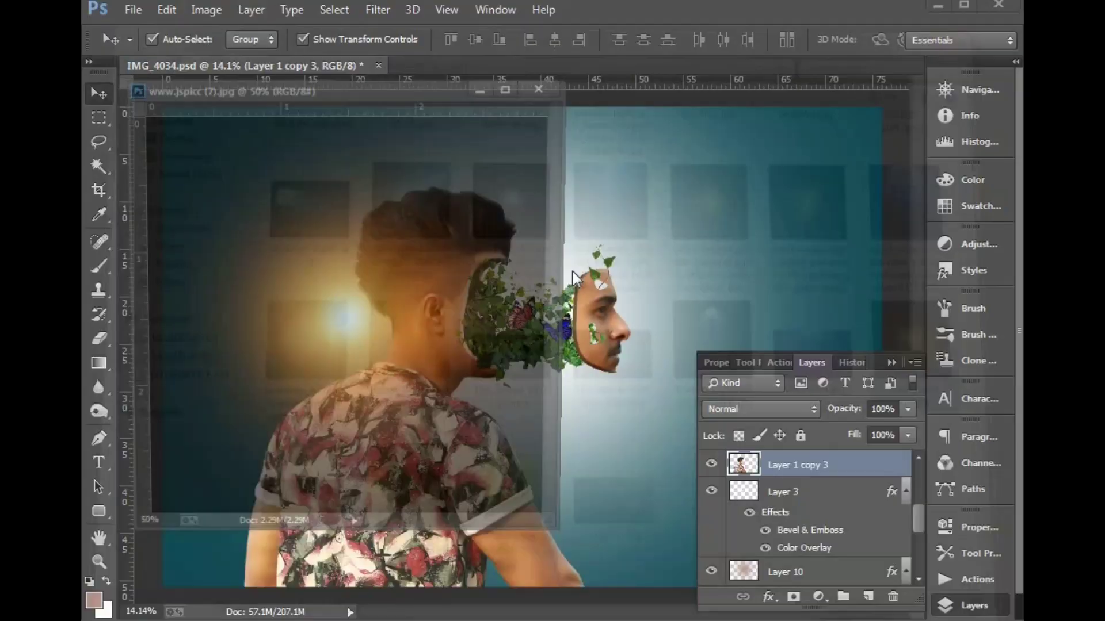
- Copy the orange glow into the IMG_4034.psd composition, close its source image, and set its blend mode to Screen
drag(414, 204, 724, 218)
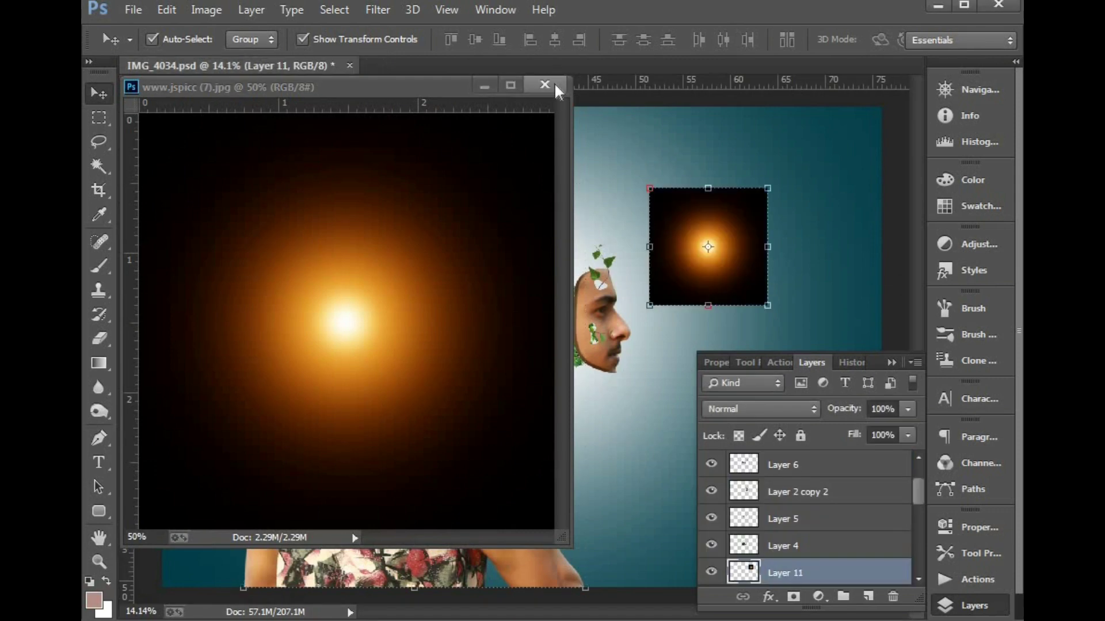
click(547, 86)
click(791, 418)
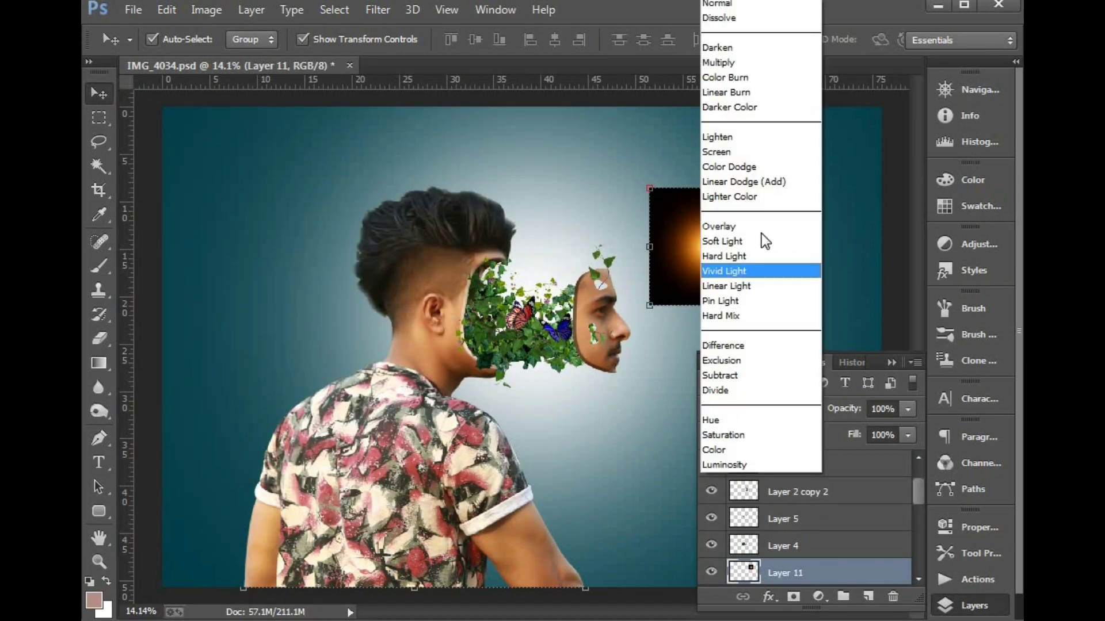
click(736, 155)
- Move the orange glow over the gap between head and face and scale it to about 409%
drag(725, 263, 561, 342)
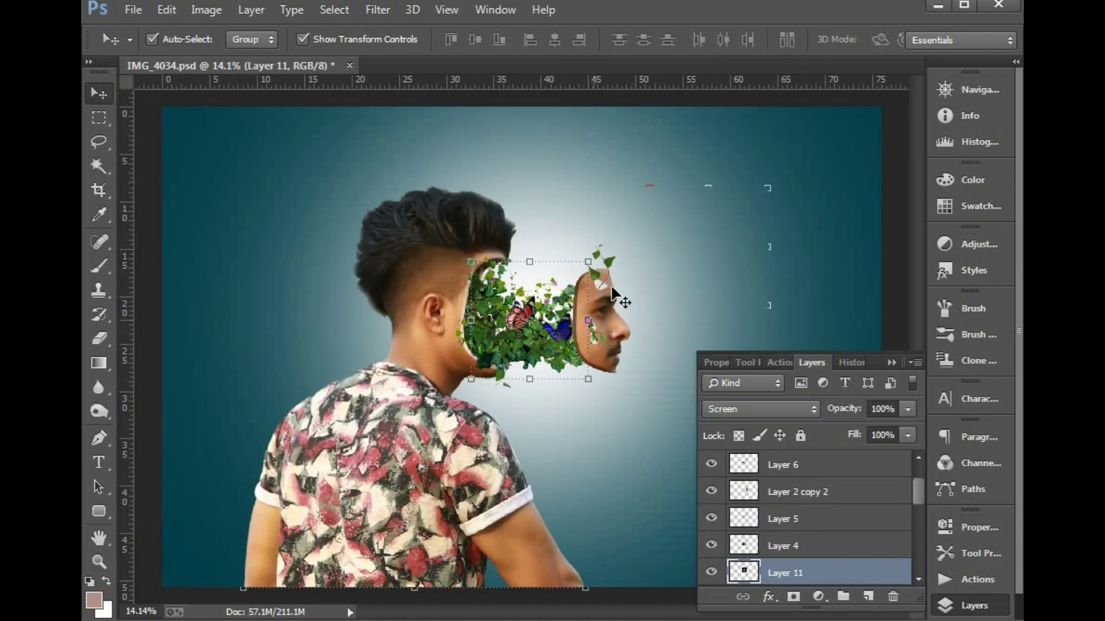
drag(588, 261, 804, 109)
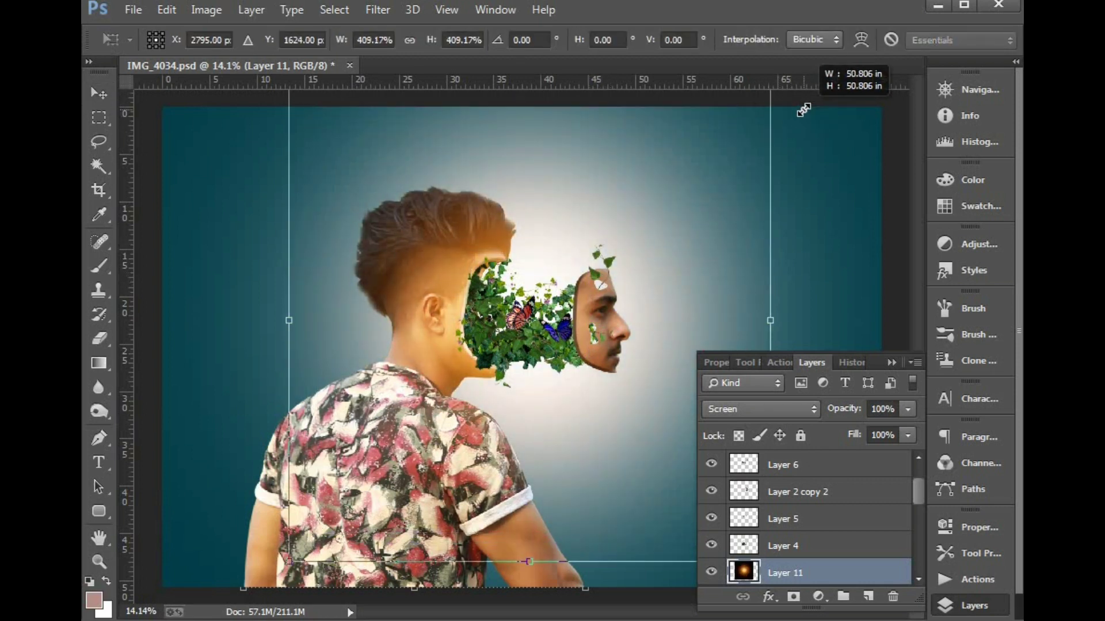
key(Return)
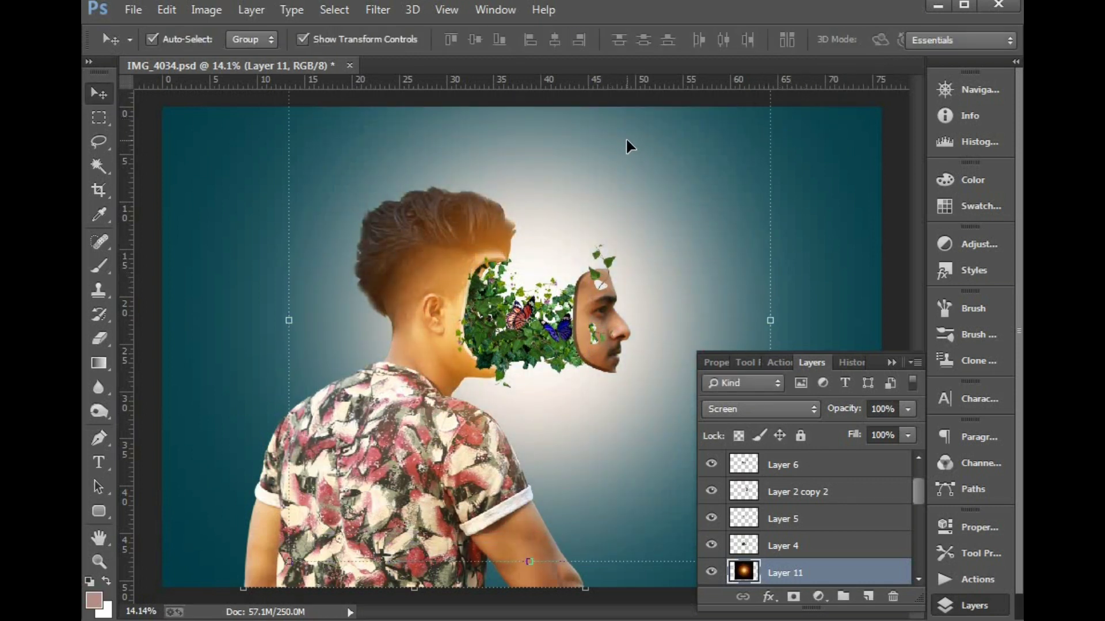
- Reorder the orange glow, Layer 11, so it sits directly above Layer 9 and below Layer 10
key(ctrl+bracketleft)
key(ctrl+bracketleft)
key(ctrl+bracketleft)
key(ctrl+bracketleft)
key(ctrl+bracketleft)
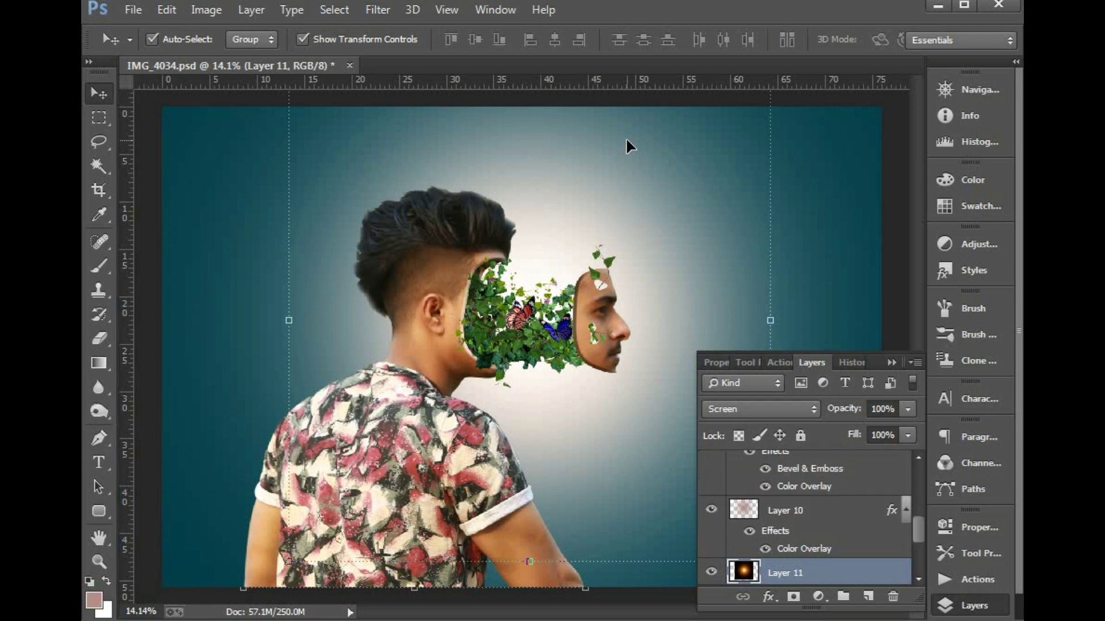
key(ctrl+bracketright)
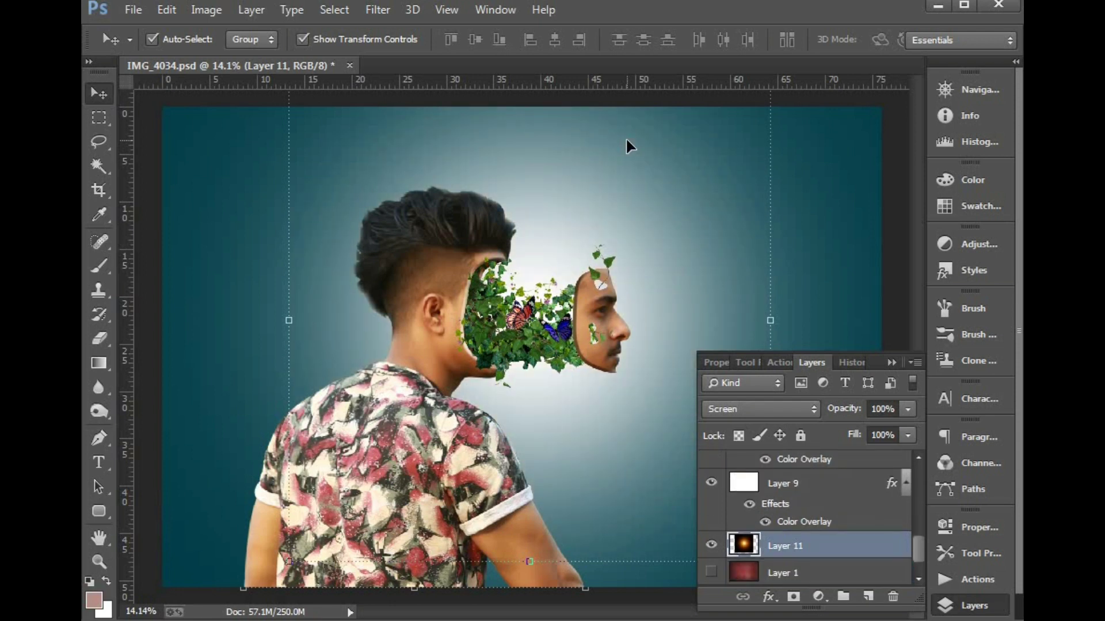
key(ctrl+bracketright)
- Enlarge the orange glow on Layer 11 proportionally to about 144% around its center
key(ctrl+minus)
key(ctrl+minus)
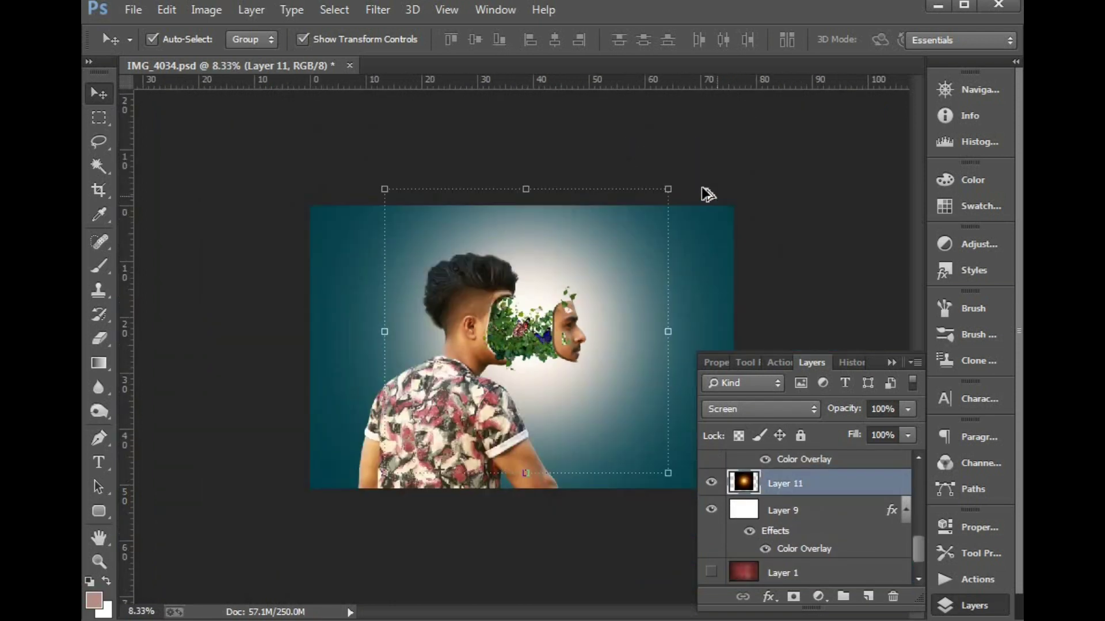
key(ctrl+t)
drag(668, 190, 755, 153)
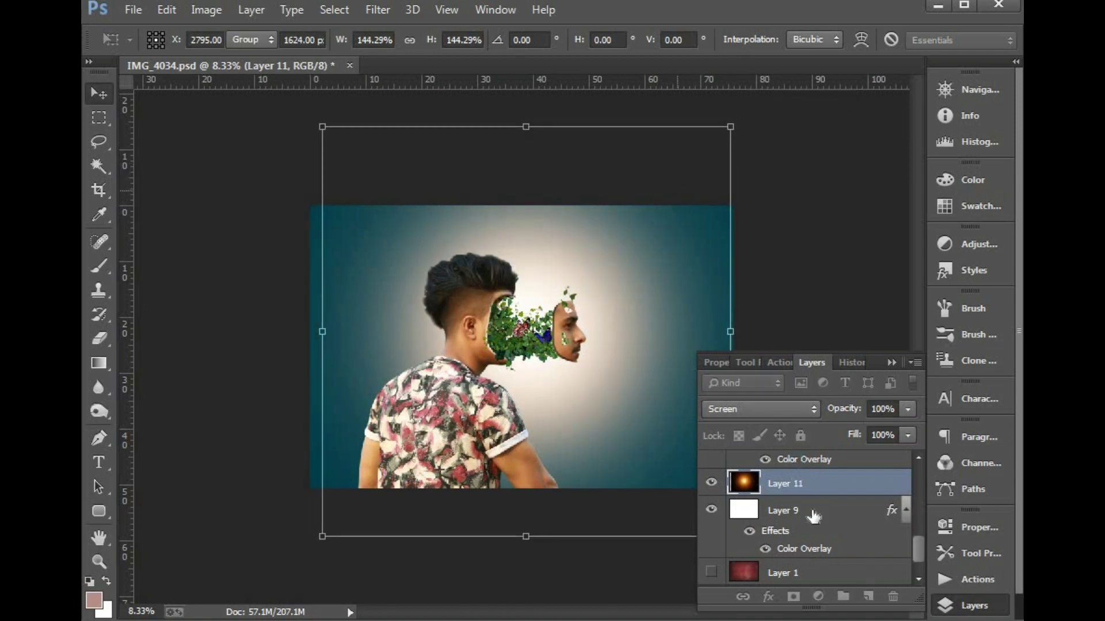
- Reduce Layer 10 to 74% opacity and 96% fill, and Layer 11 to about 70% opacity
scroll(813, 506, up, 3)
click(808, 475)
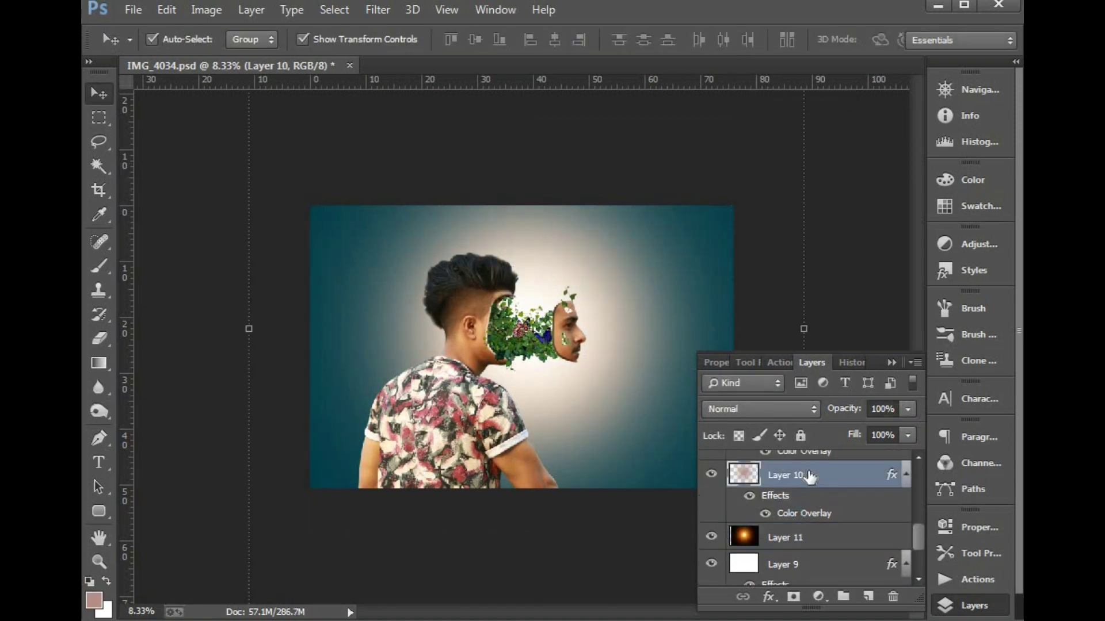
drag(853, 415, 823, 413)
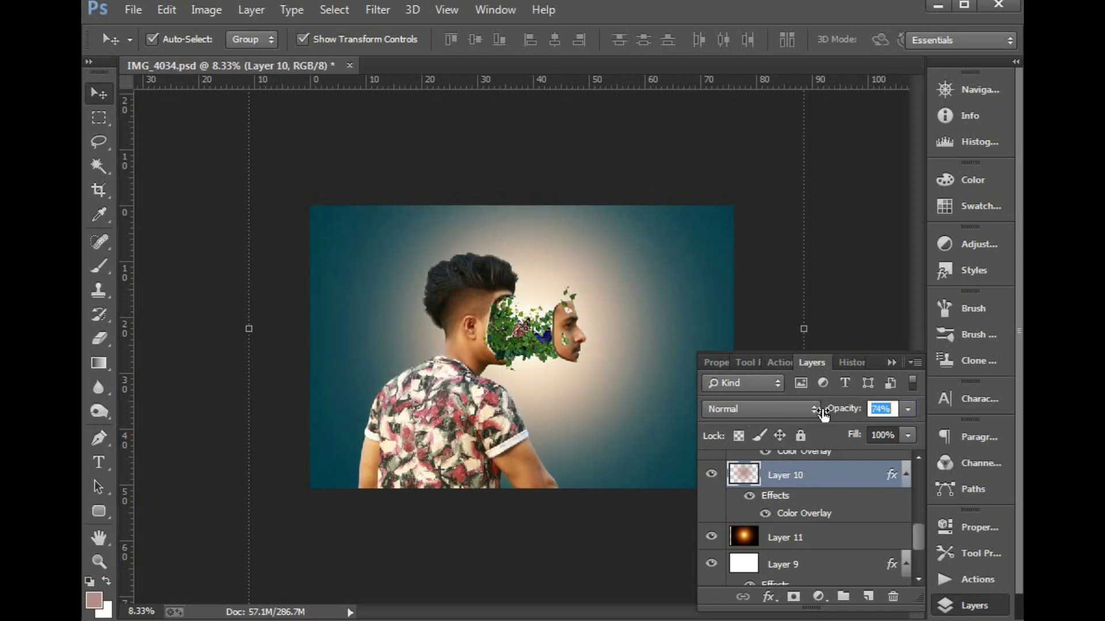
click(802, 539)
drag(850, 413, 837, 411)
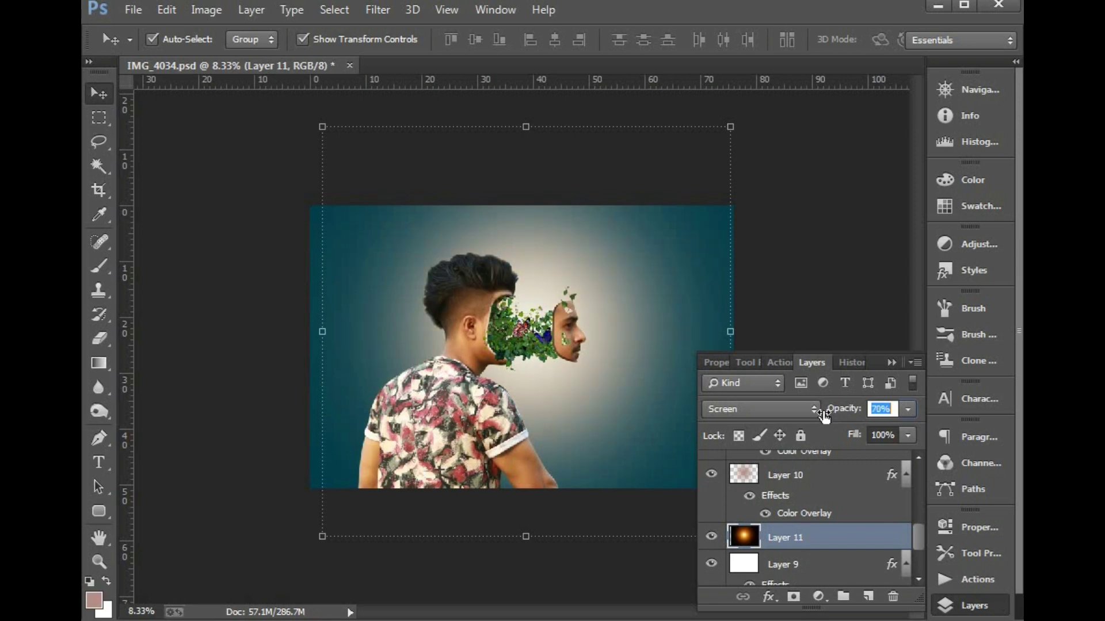
click(650, 443)
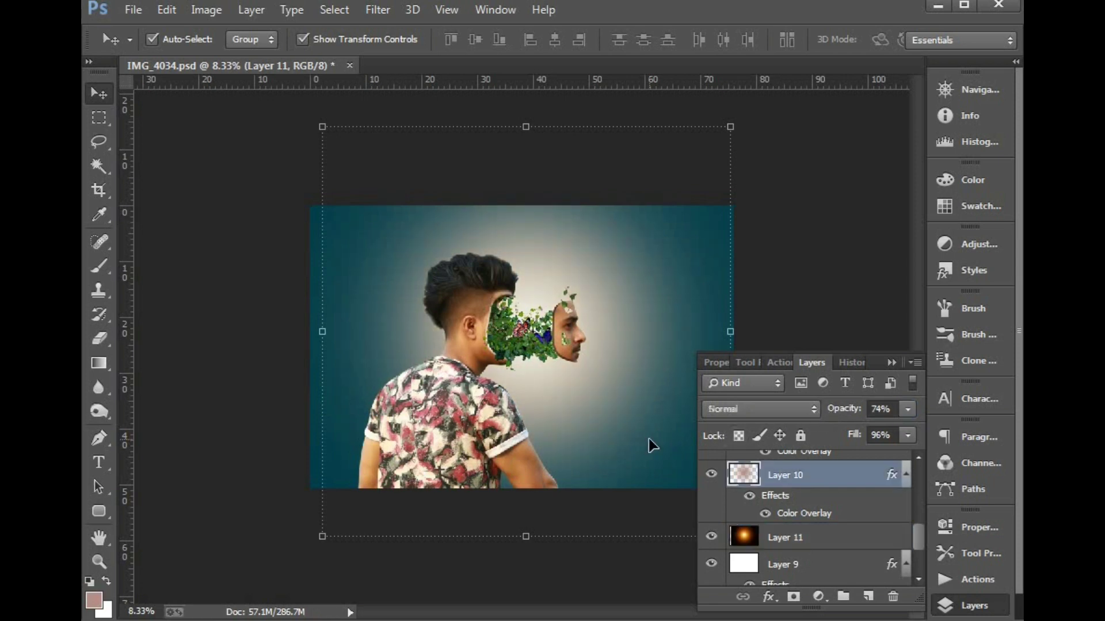
- Apply Brightness/Contrast to the man's layer, Layer 1 copy 3, with brightness -24 and contrast 35
right_click(439, 404)
click(489, 418)
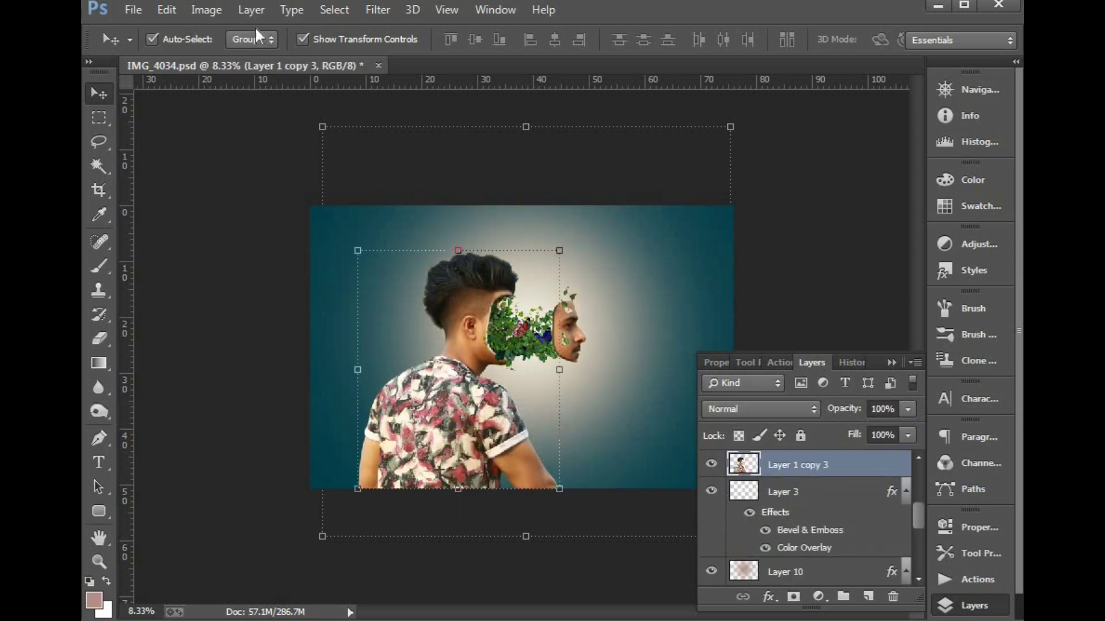
click(206, 10)
mouse_move(244, 57)
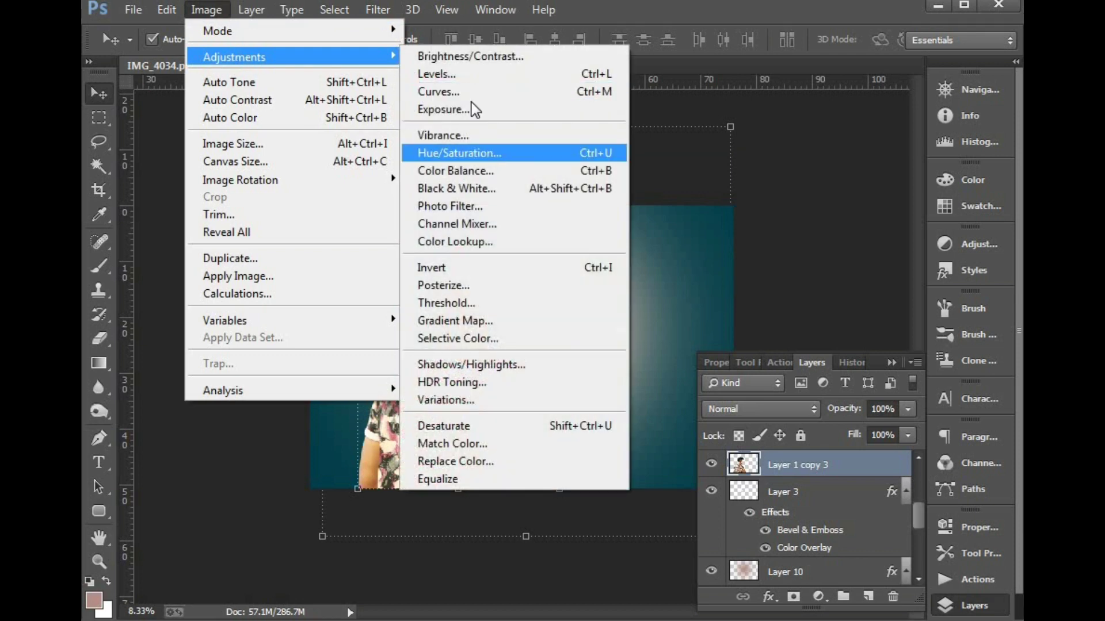
click(460, 61)
drag(774, 178, 807, 176)
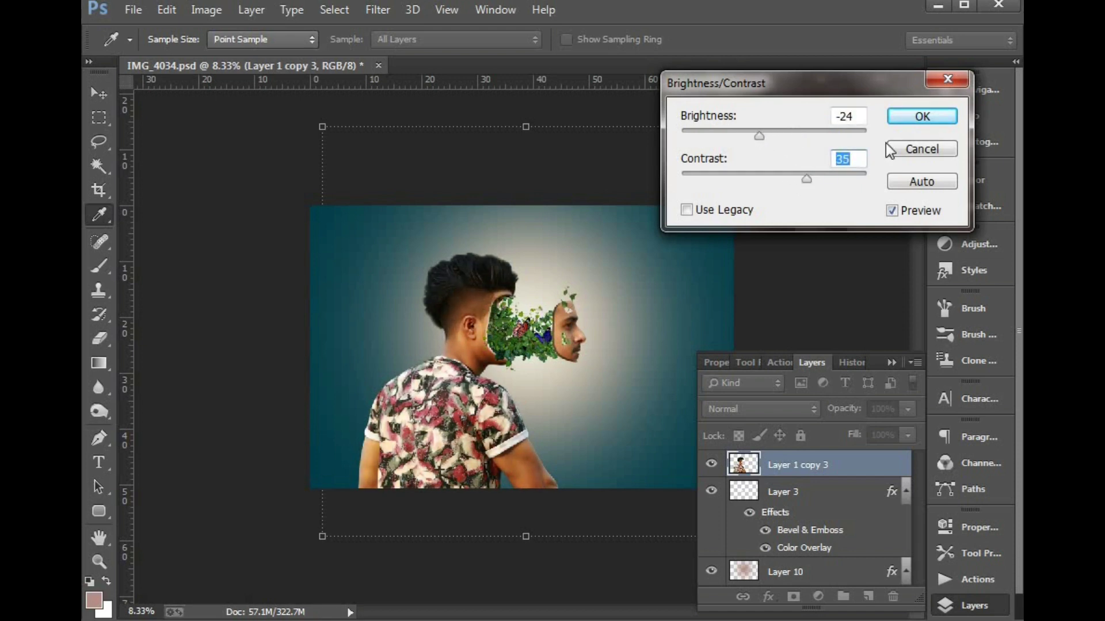
click(922, 116)
- Darken the man's floral shirt with a 600-pixel Burn tool on Midtones at 45% exposure
key(v)
click(338, 216)
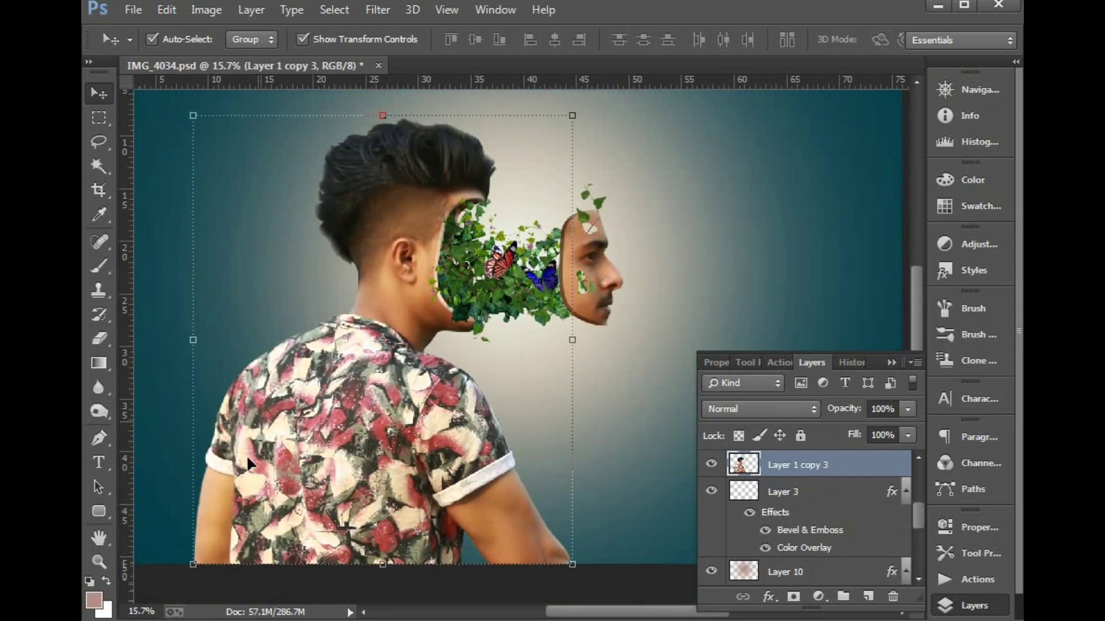
click(98, 412)
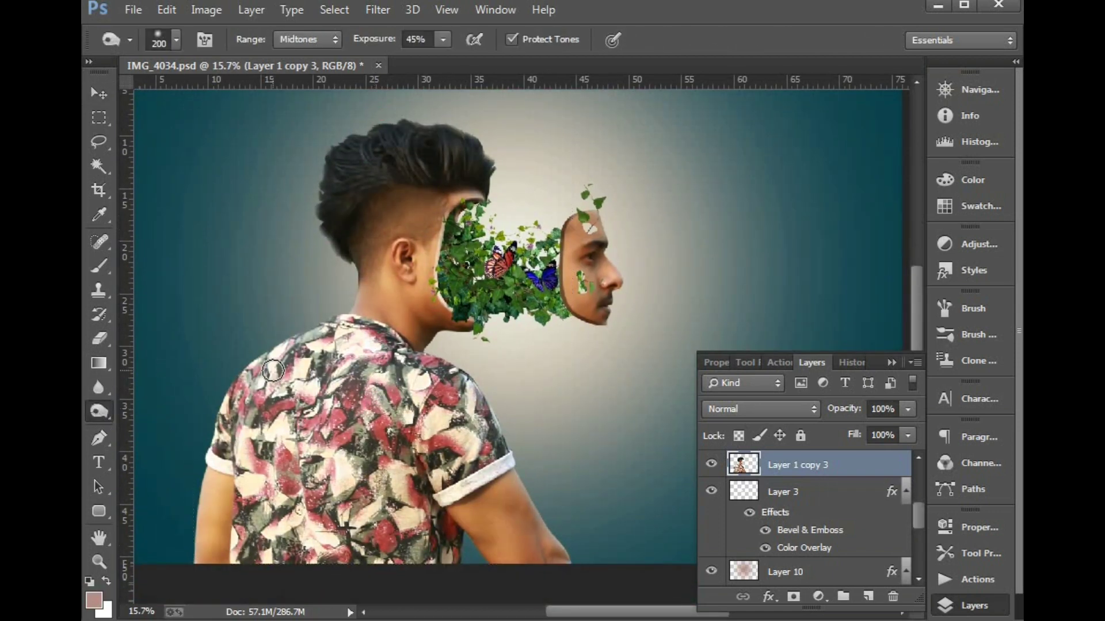
key(bracketright)
key(bracketright)
key(bracketright)
key(bracketright)
key(bracketright)
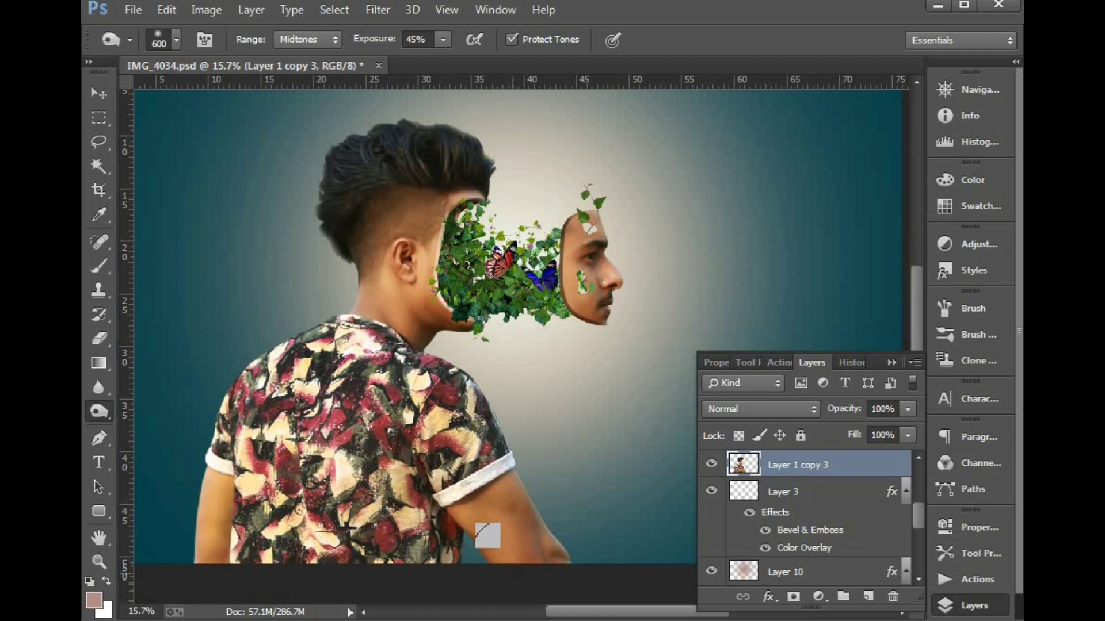
drag(360, 178, 387, 263)
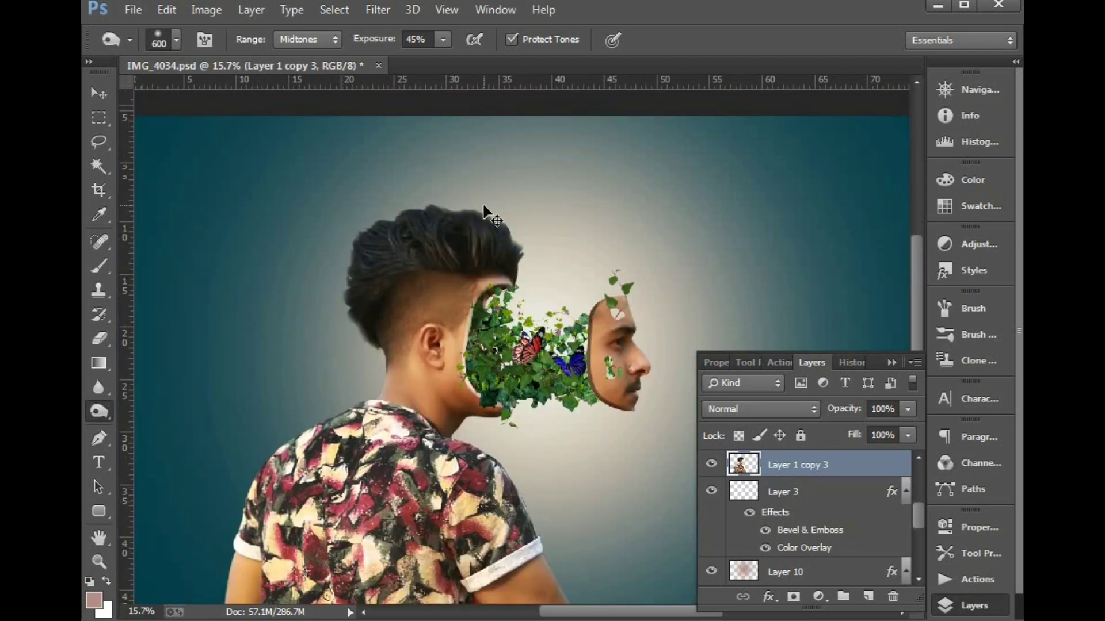
key(ctrl+minus)
key(ctrl+minus)
key(v)
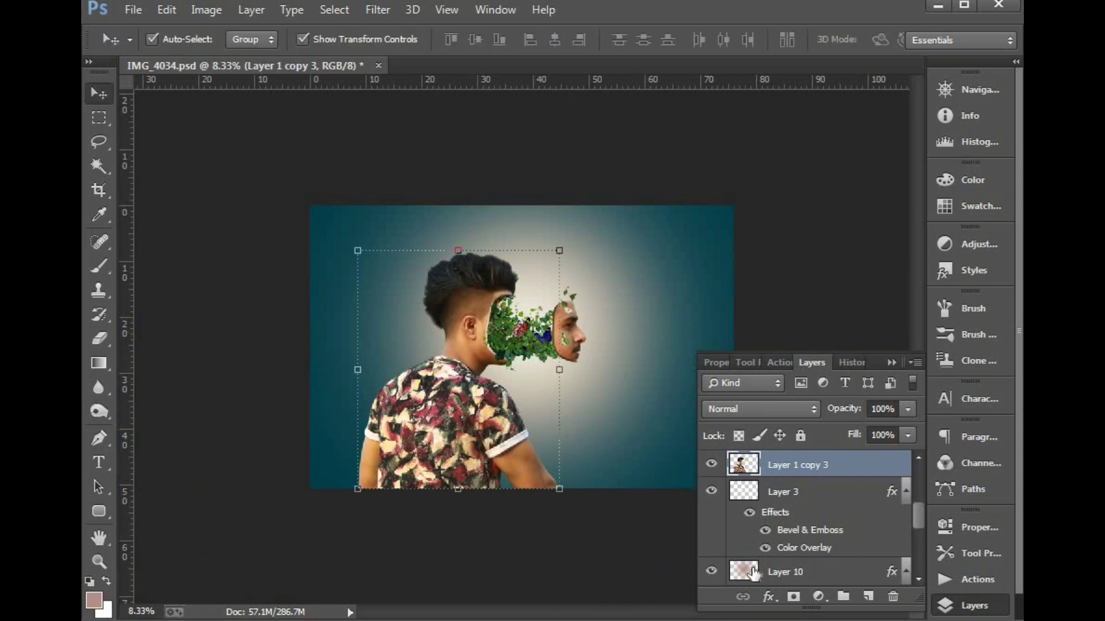
click(770, 600)
click(820, 472)
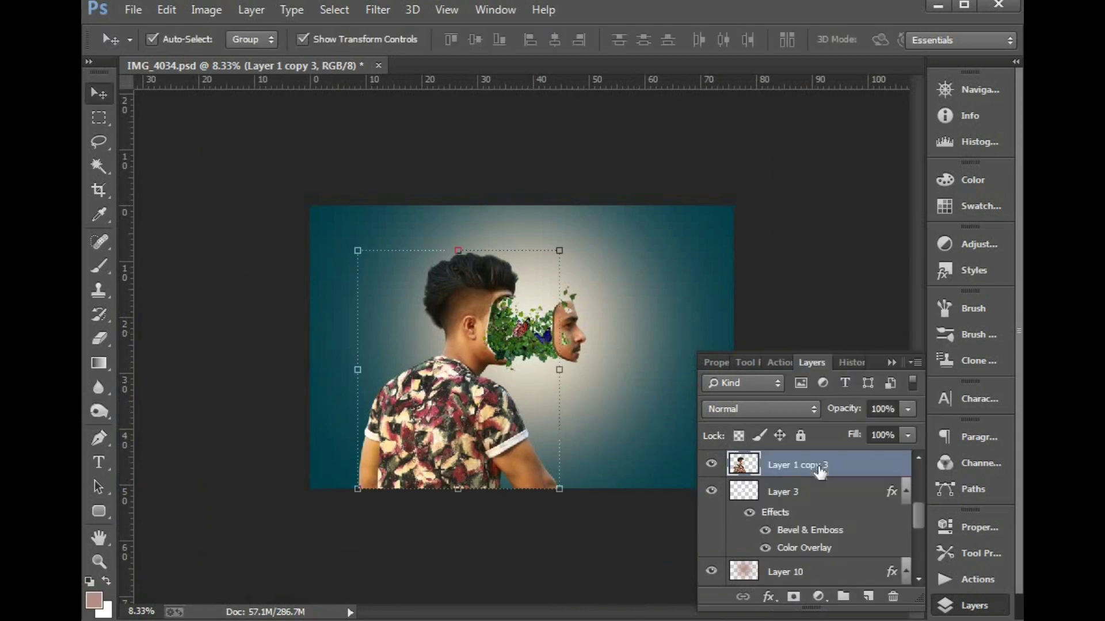
click(818, 597)
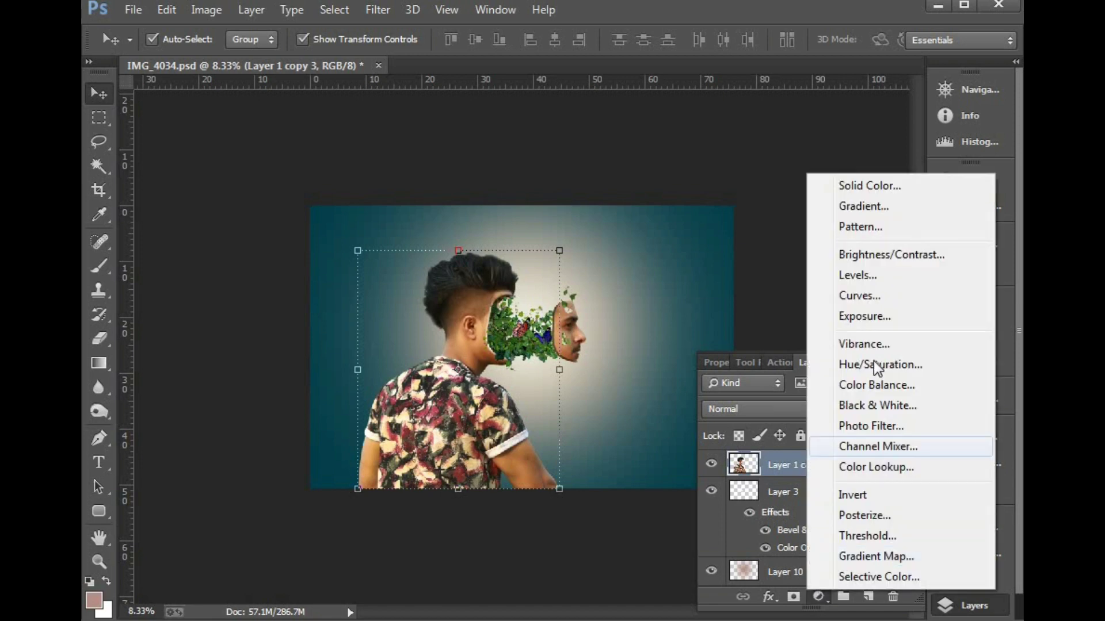
click(863, 187)
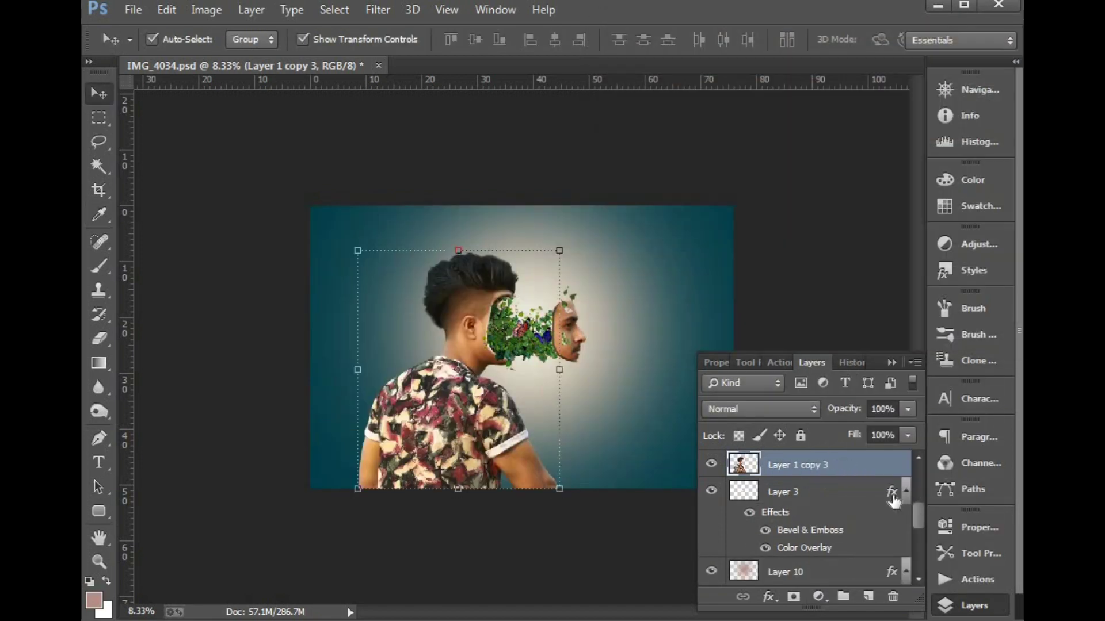
scroll(794, 494, up, 5)
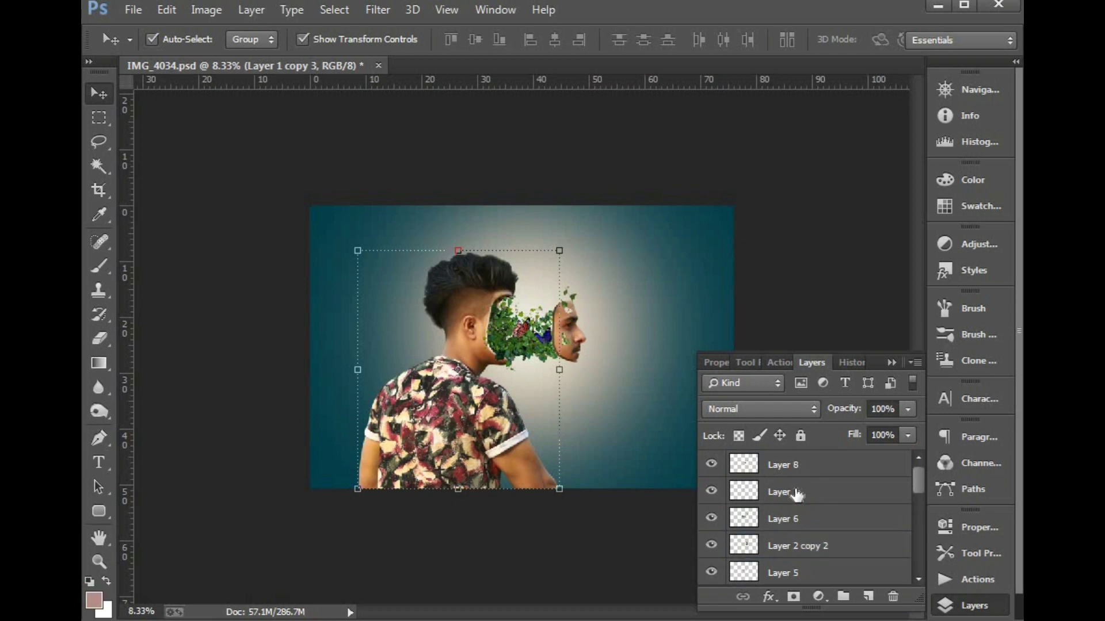
click(791, 469)
click(819, 597)
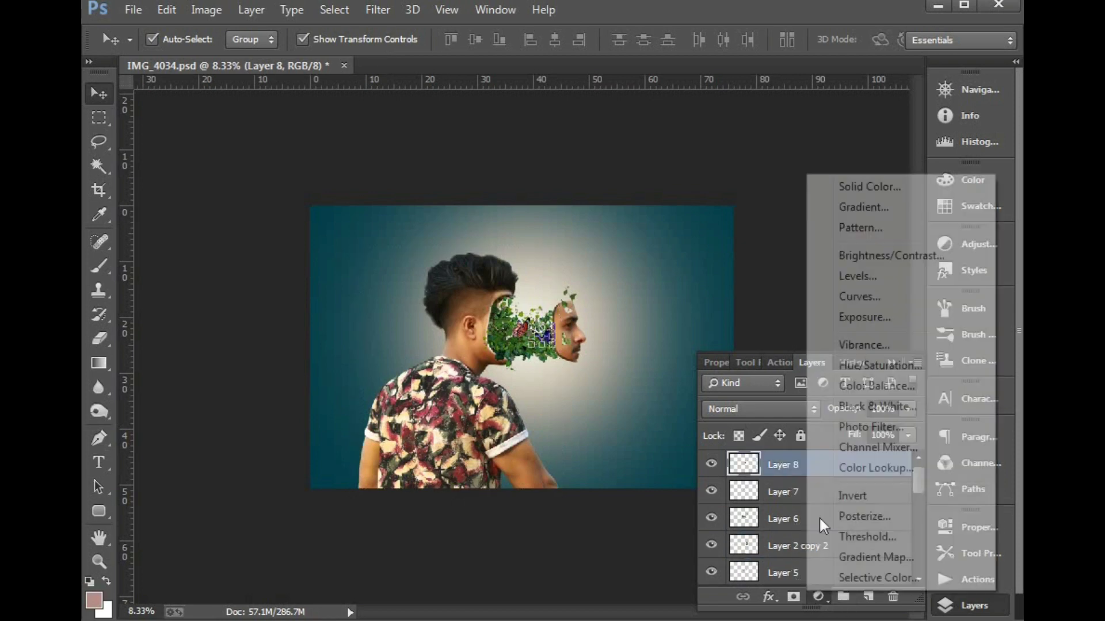
click(864, 185)
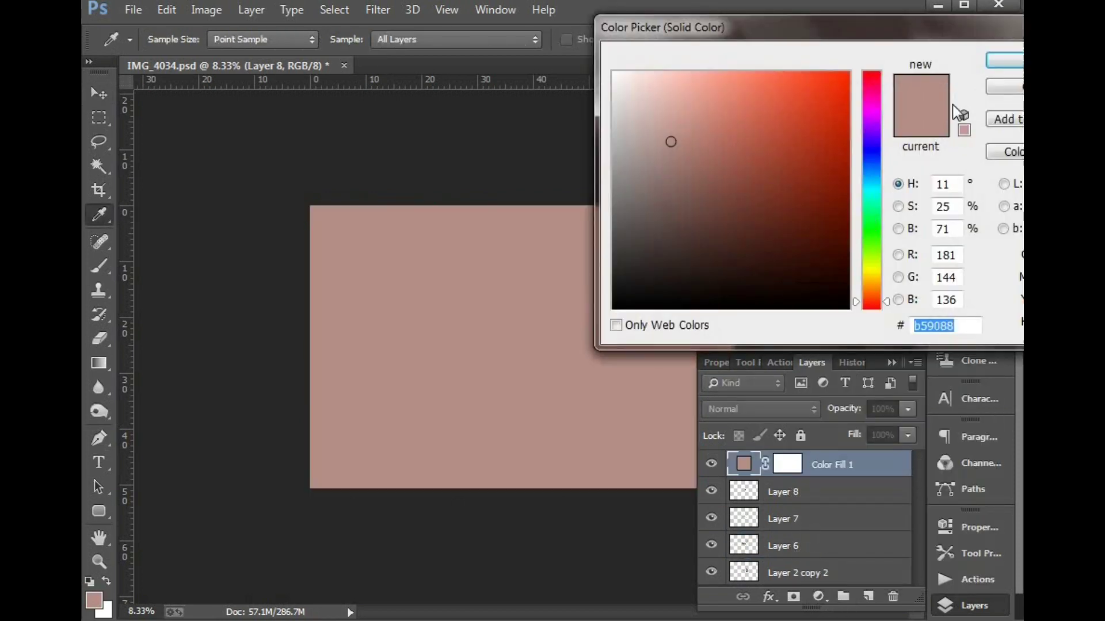
click(986, 85)
- Add a Gradient Fill layer above Layer 8 and set its gradient's starting color stop to black
click(817, 596)
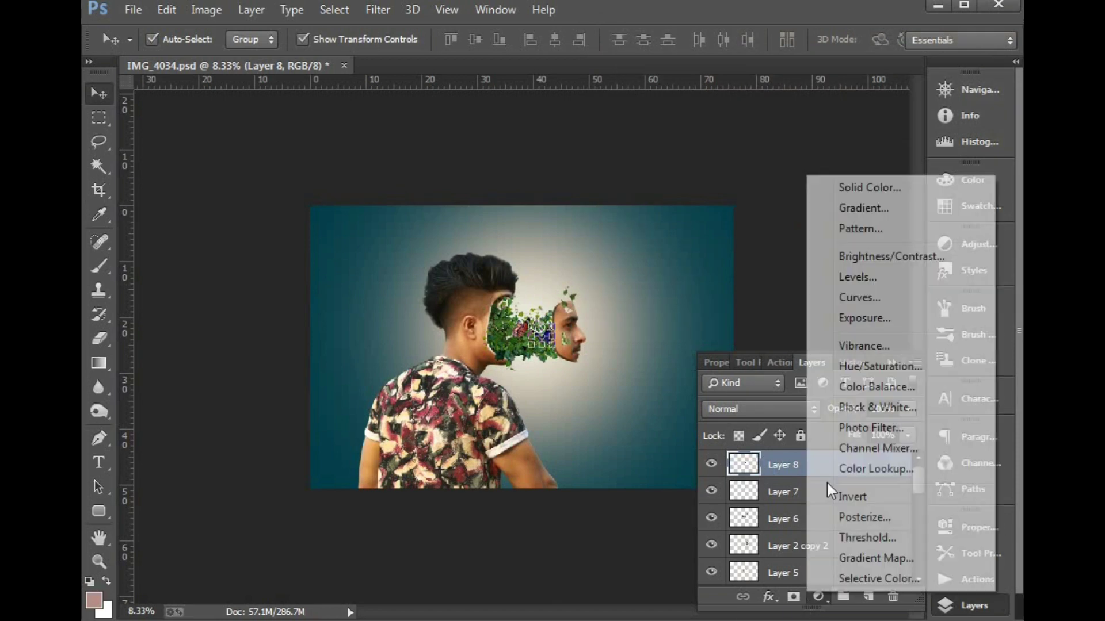
click(851, 206)
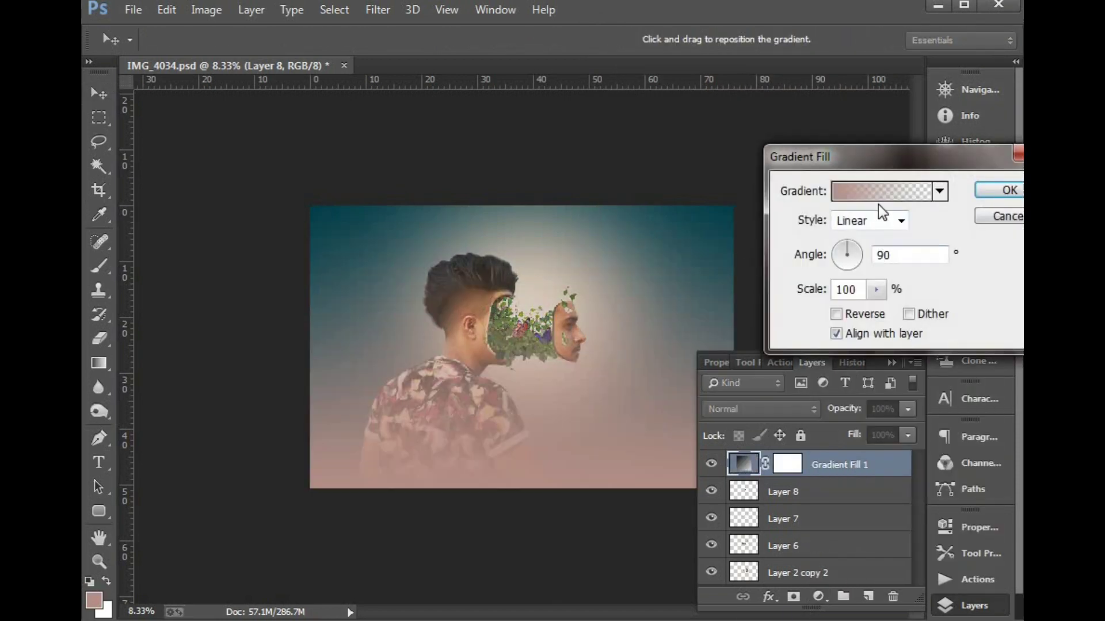
click(880, 191)
click(601, 503)
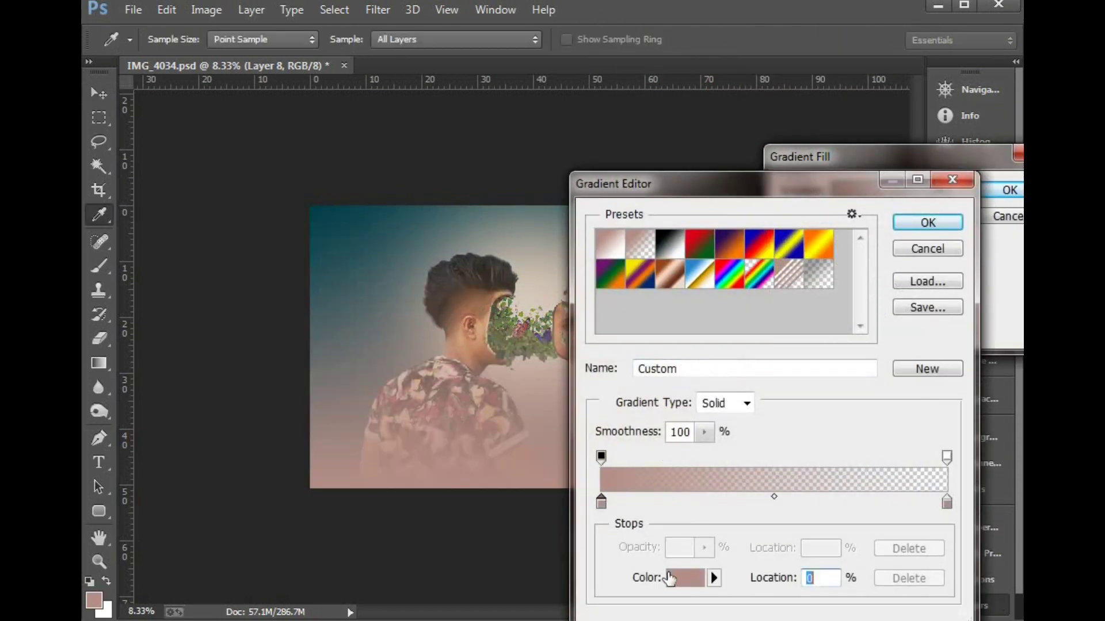
click(669, 579)
drag(705, 252, 913, 361)
key(Return)
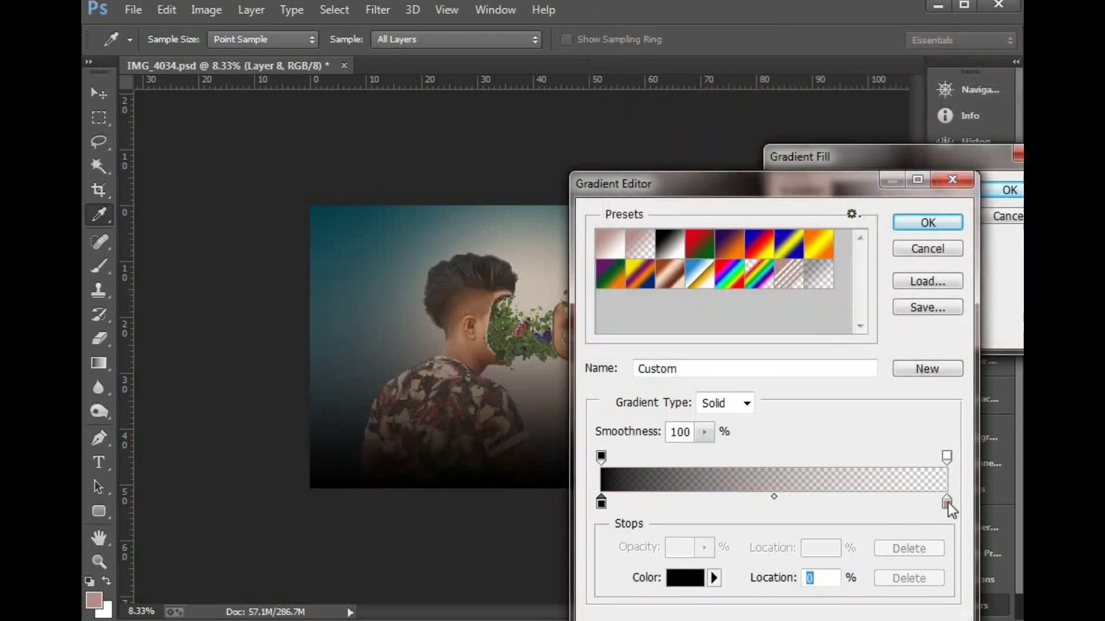
- Set the gradient's end color stop to black as well and accept the edited gradient
click(947, 503)
click(692, 580)
drag(722, 197, 935, 453)
key(Return)
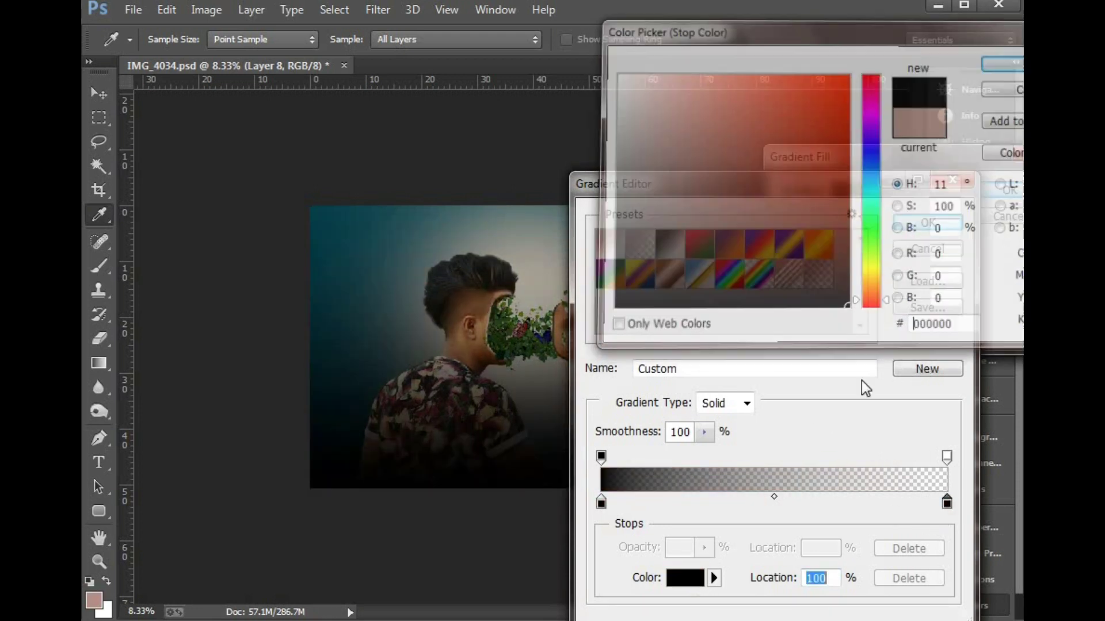
click(902, 227)
- Make the gradient fill radial and reversed, and enlarge its scale so that only the image's outer edges are darkened
click(870, 223)
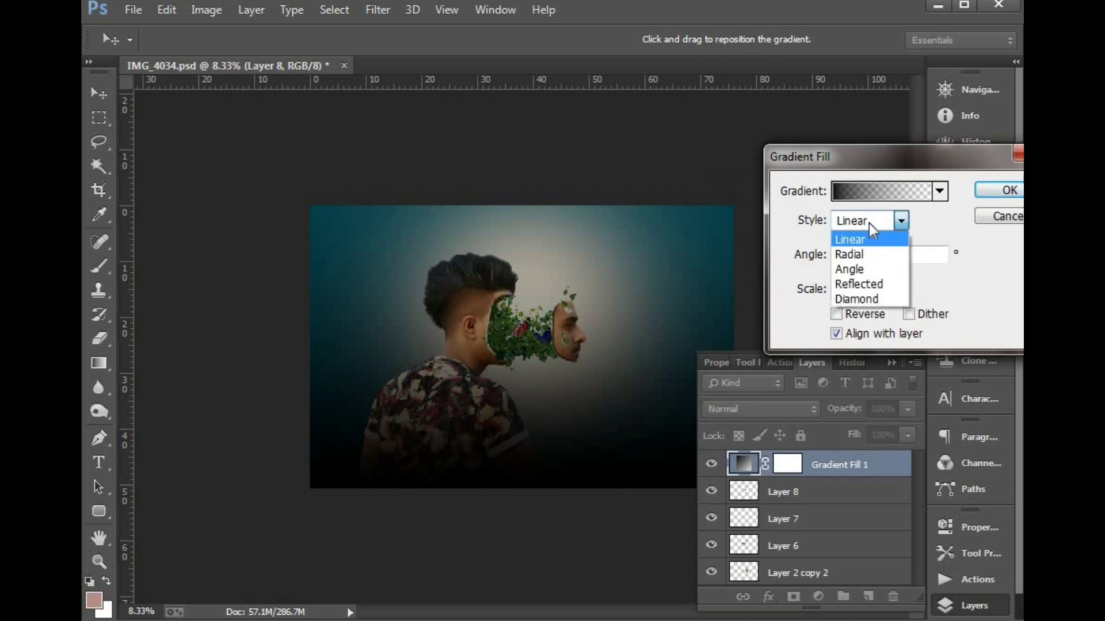
click(861, 255)
click(837, 314)
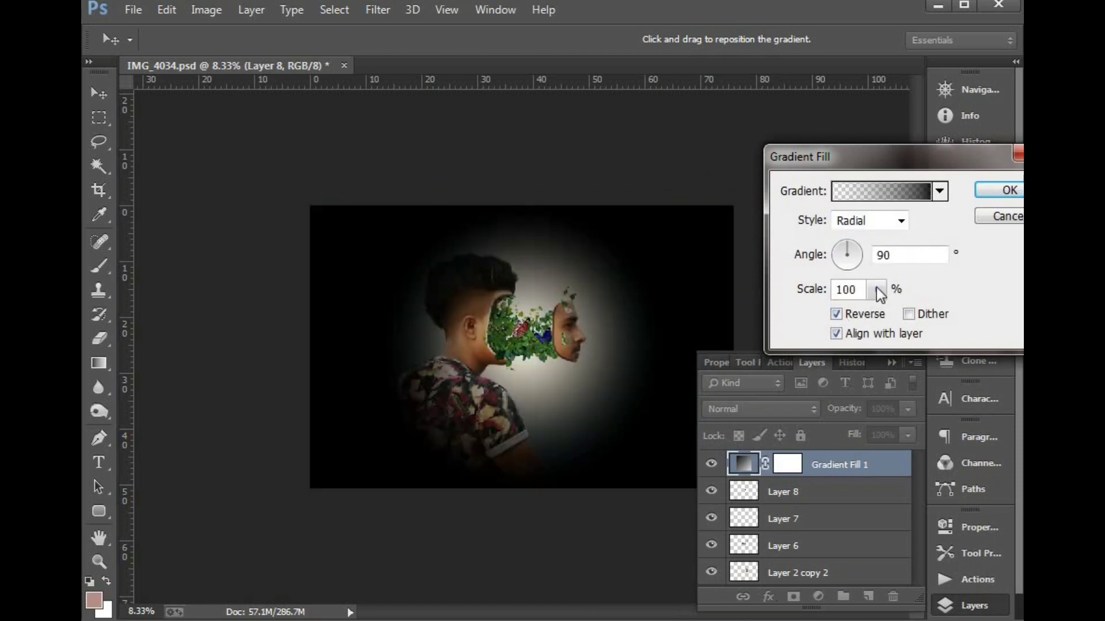
click(875, 290)
drag(869, 311, 896, 311)
click(980, 190)
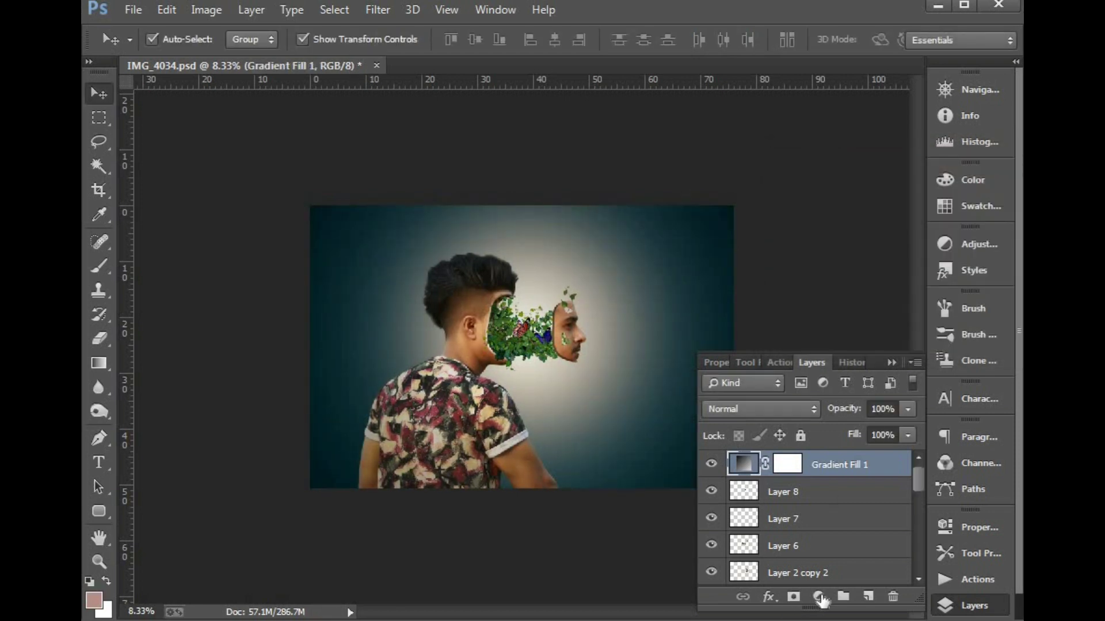
- Add a Solid Color fill layer in dark gray #4d4d4d above Gradient Fill 1
click(820, 598)
click(843, 188)
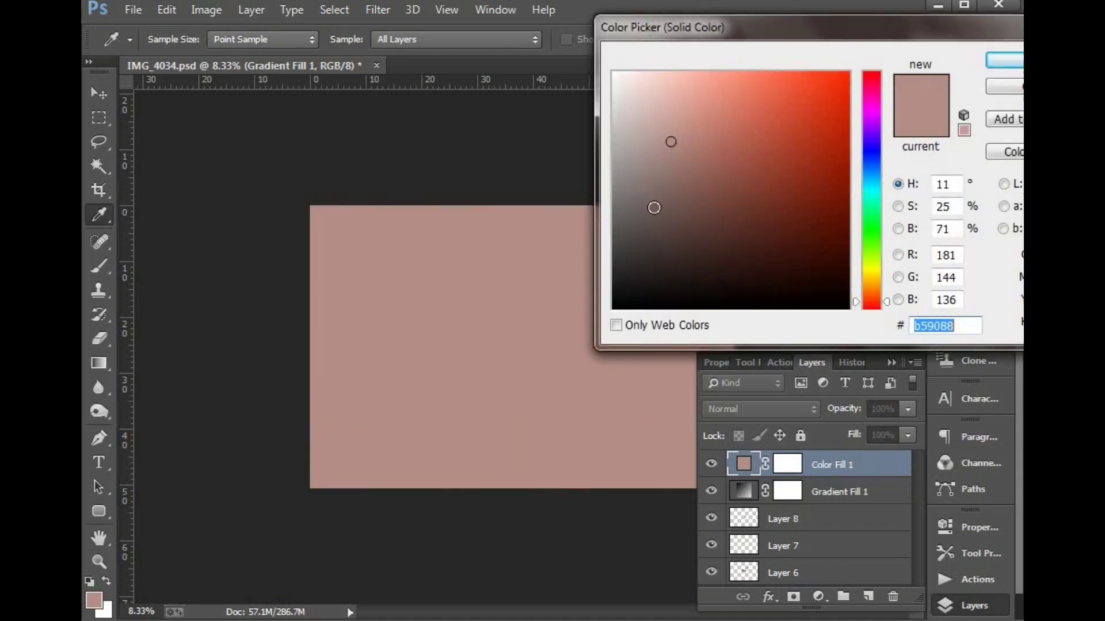
text(4d4d4d)
key(Return)
- Set Color Fill 1 to Lighten blending with 46% opacity and 77% fill
click(766, 409)
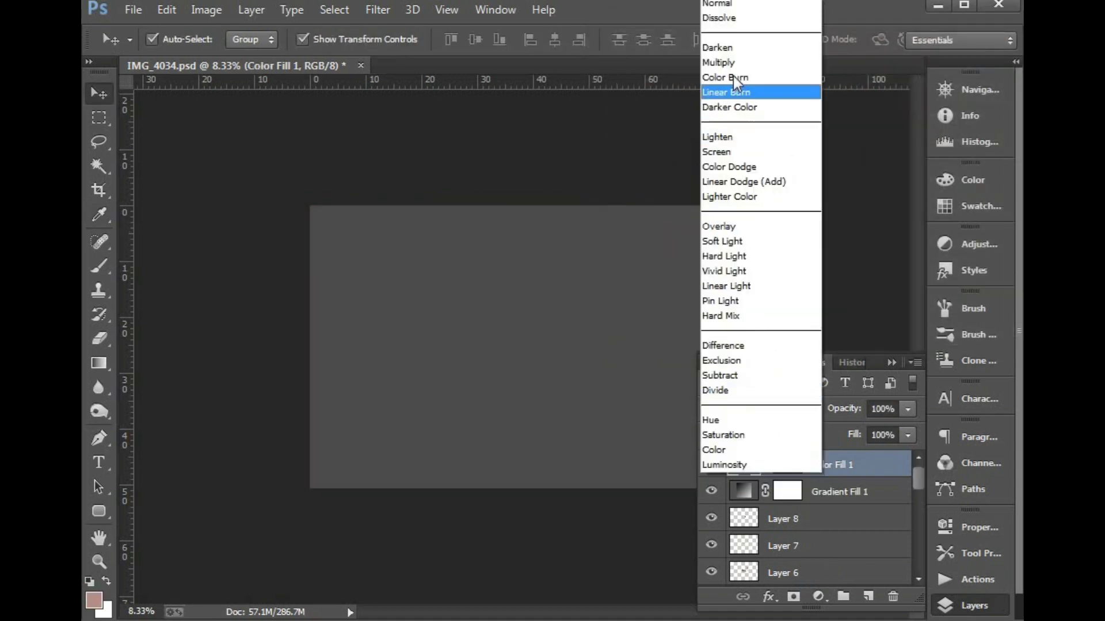
click(727, 136)
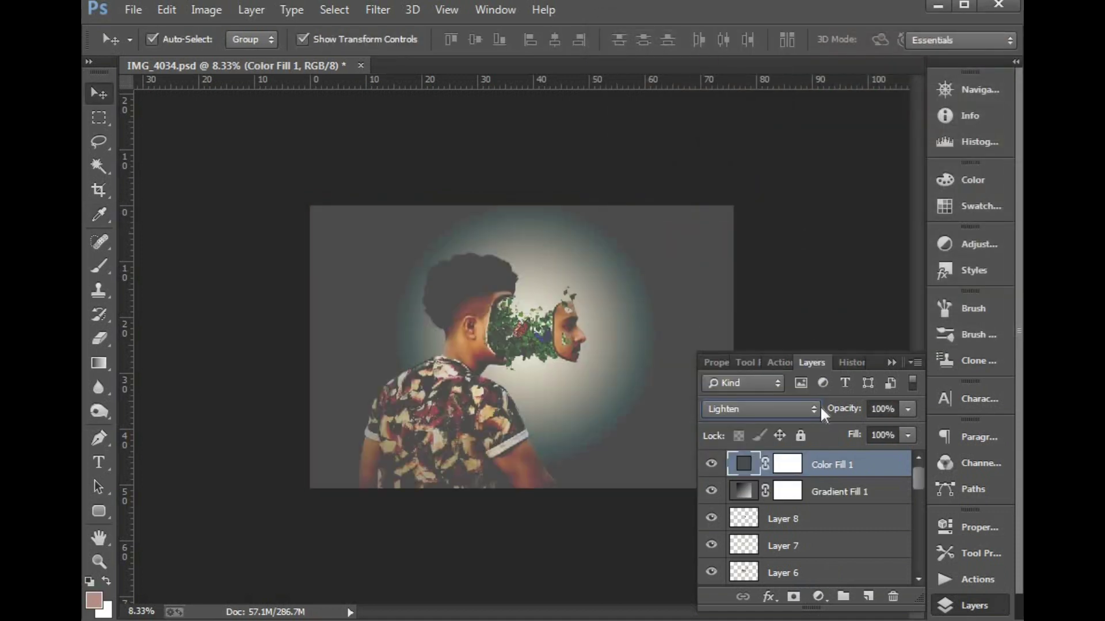
drag(844, 412, 796, 412)
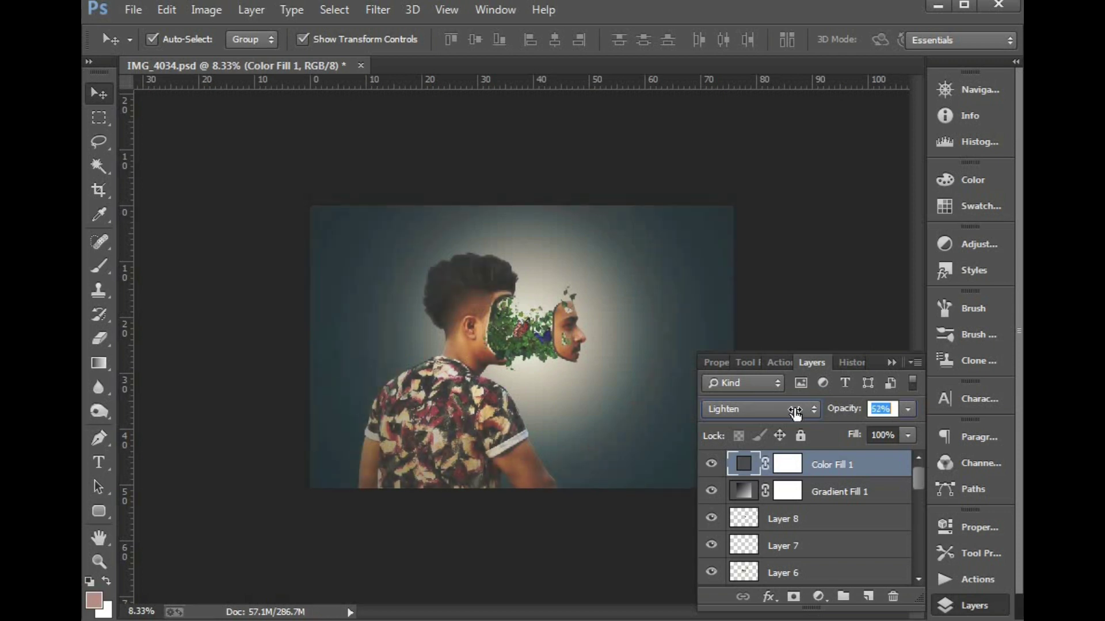
drag(851, 436, 836, 437)
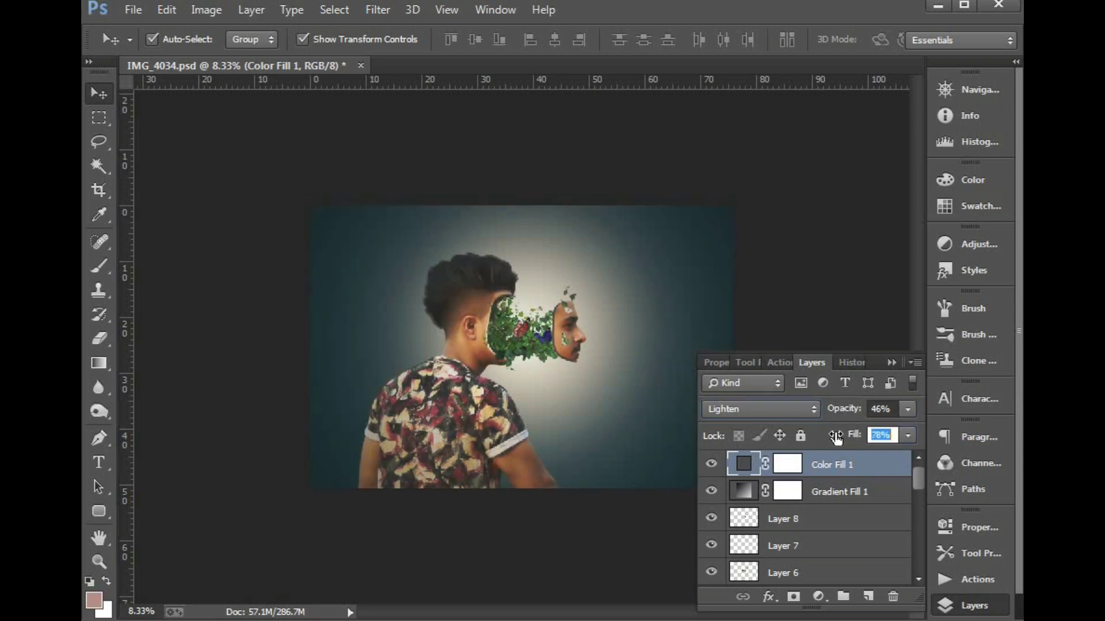
- Recolor Color Fill 1 to a near-black blue with hue 223, about #0d0f15, comparing several blue and gray shades
double_click(747, 460)
click(871, 163)
click(831, 256)
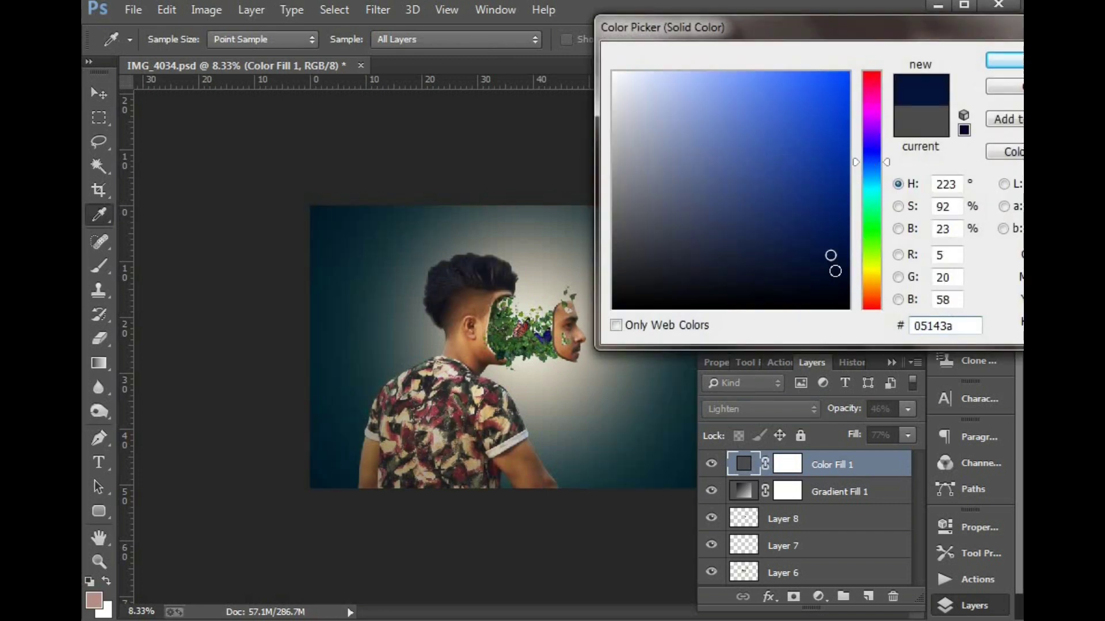
click(841, 283)
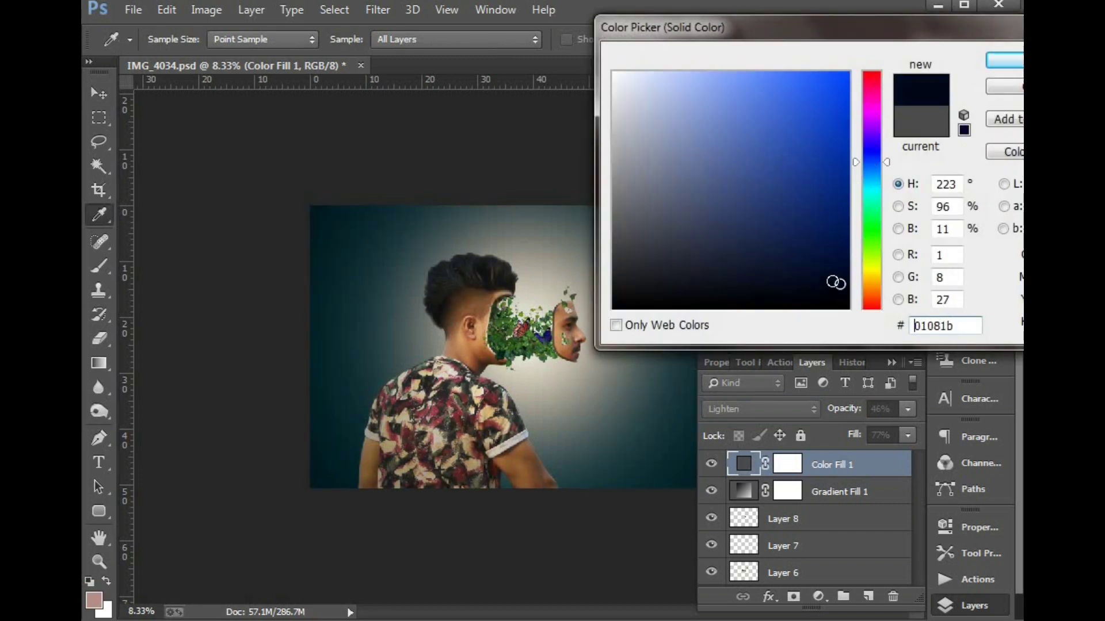
click(832, 280)
click(625, 260)
drag(625, 259, 615, 202)
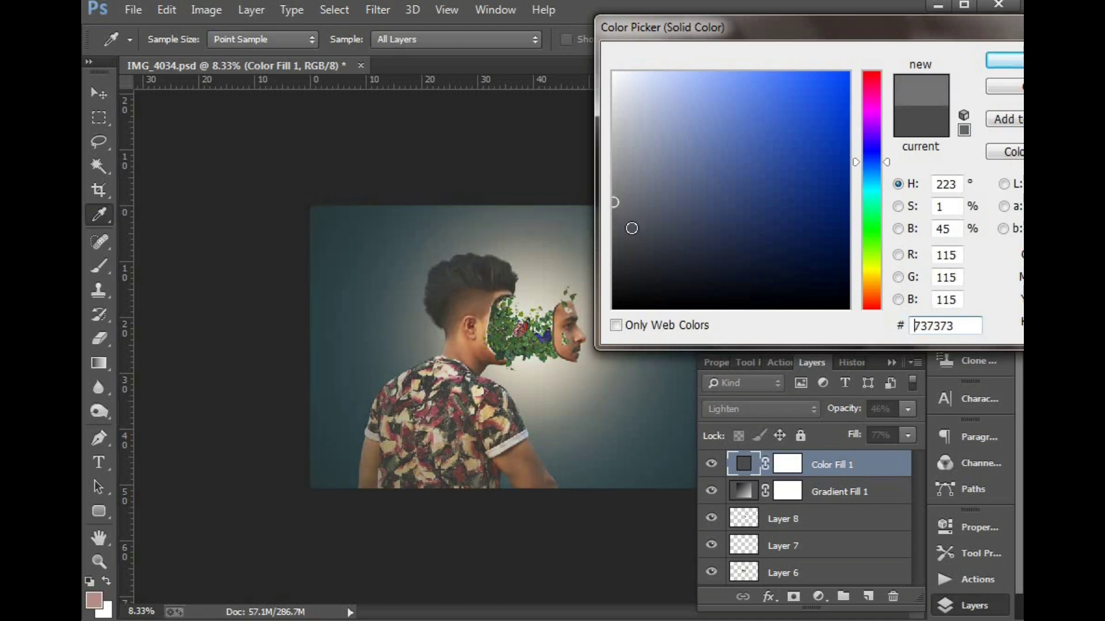
click(683, 265)
click(648, 293)
click(699, 280)
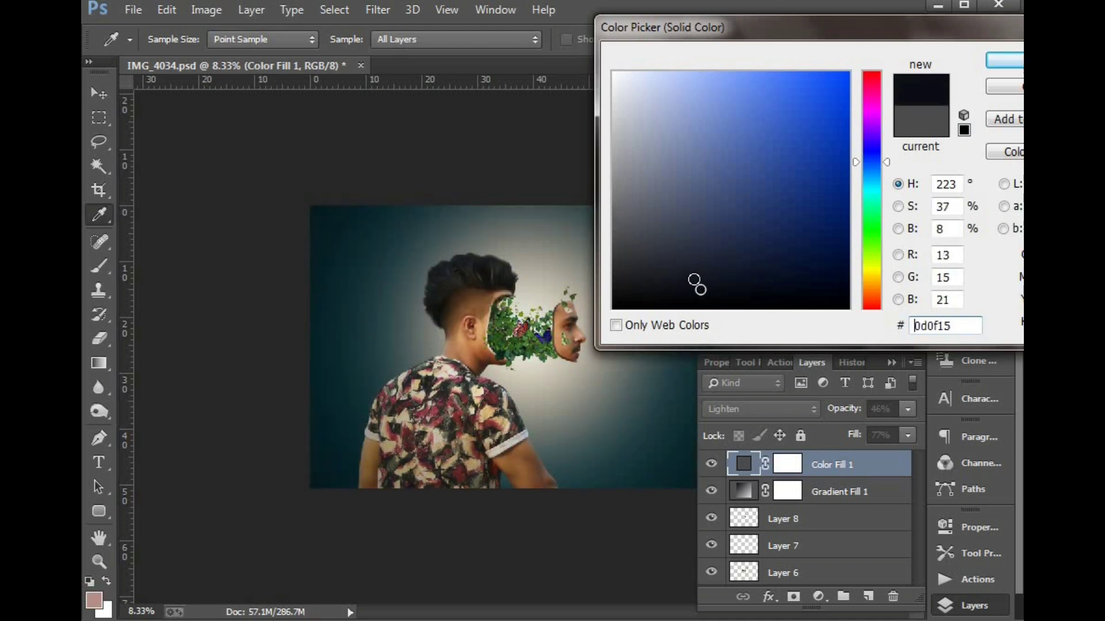
click(695, 282)
click(698, 286)
key(Return)
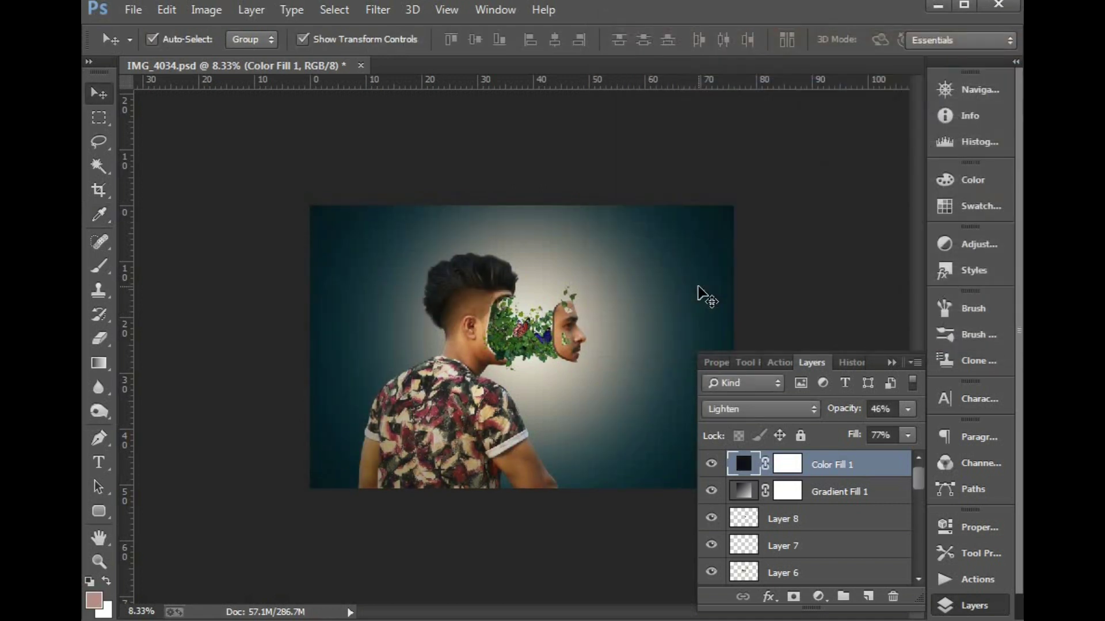
- Hide the panels and fit the whole image on screen to review the composite
key(Tab)
key(ctrl+0)
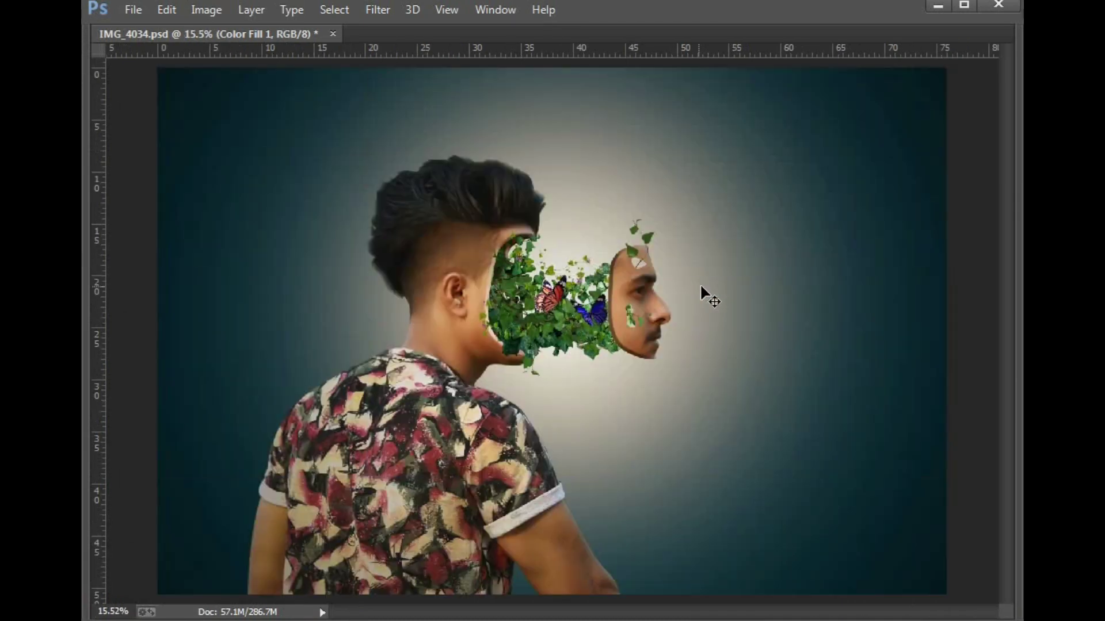